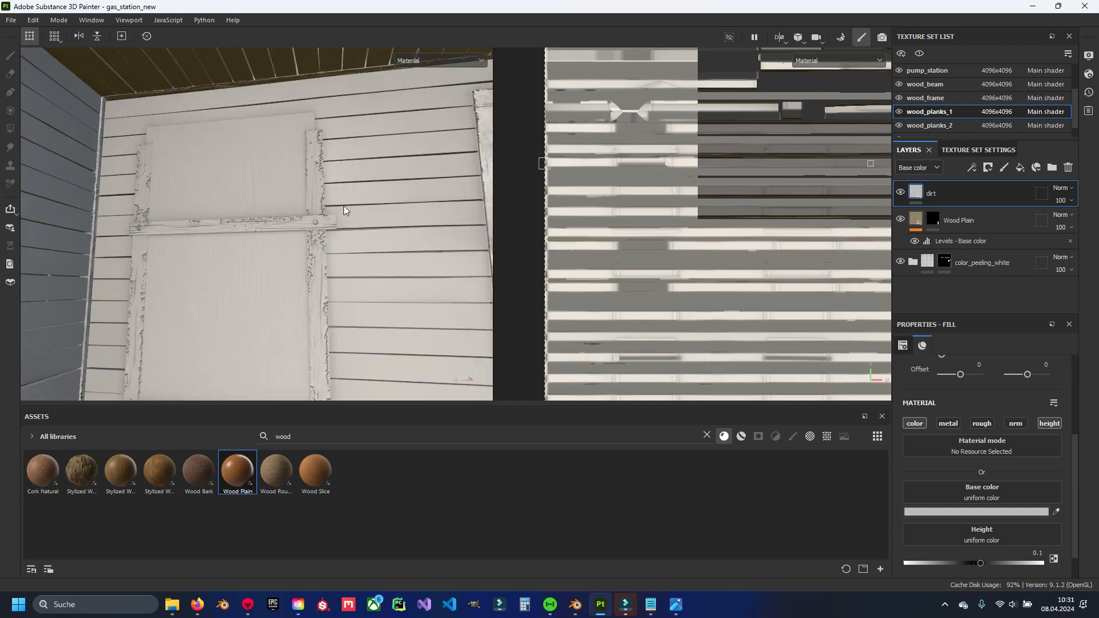
Add a black mask to the dirt fill layer of the wood_planks_1 texture set.
{"action": "scroll", "coordinate": [266, 240], "scroll_direction": "down", "scroll_amount": 1}
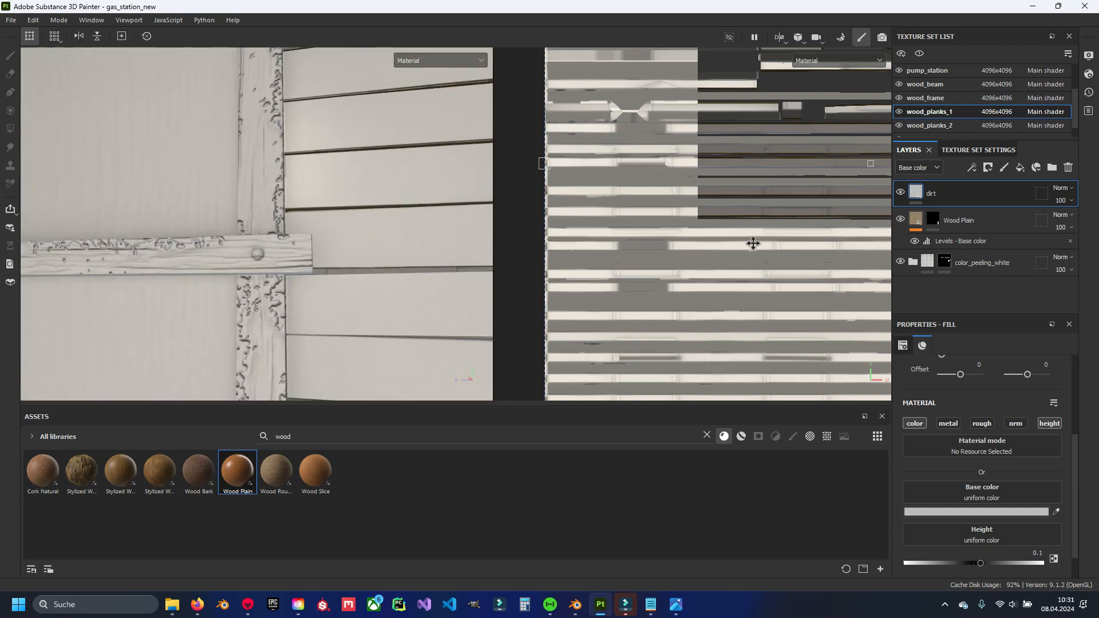
{"action": "right_click", "coordinate": [949, 205]}
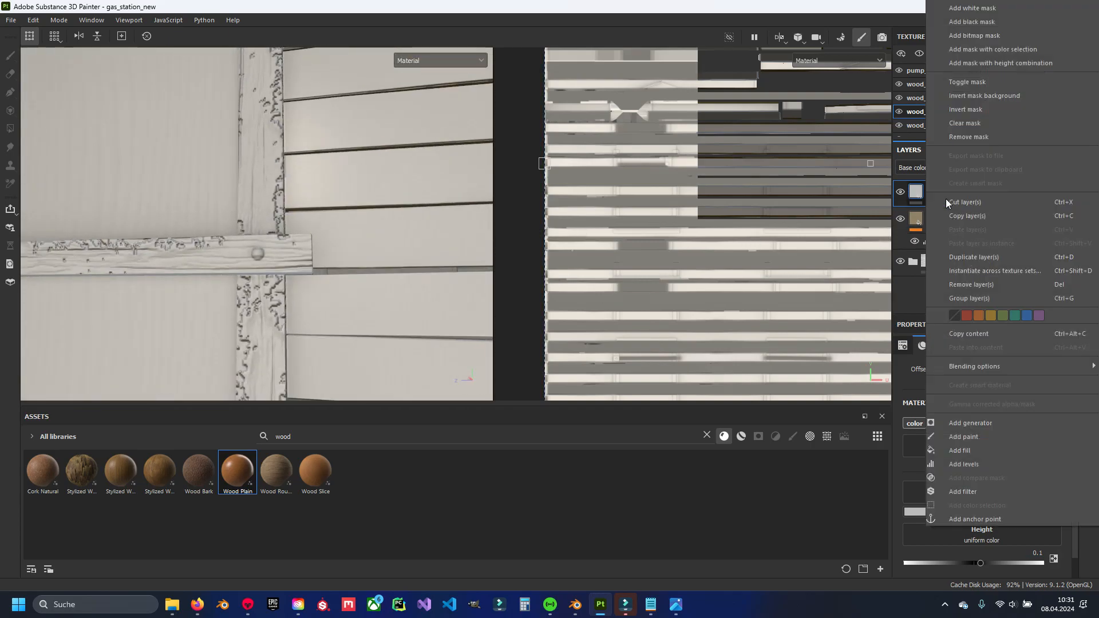
{"action": "left_click", "coordinate": [980, 23]}
{"action": "scroll", "coordinate": [413, 177], "scroll_direction": "down", "scroll_amount": 6}
{"action": "middle_click_drag", "start_coordinate": [334, 187], "coordinate": [319, 222], "text": "alt"}
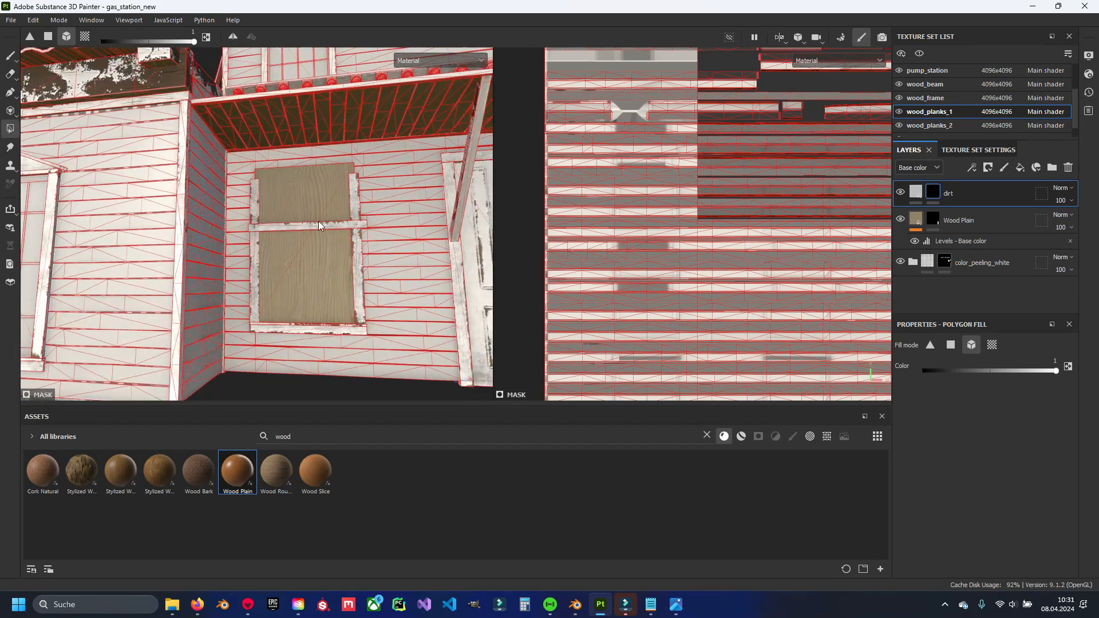
Try to reveal the dirt layer on the boarded-up window's panels by mesh-filling them in the mask with Polygon Fill.
{"action": "scroll", "coordinate": [319, 222], "scroll_direction": "up", "scroll_amount": 3}
{"action": "middle_click_drag", "start_coordinate": [290, 258], "coordinate": [285, 206], "text": "alt"}
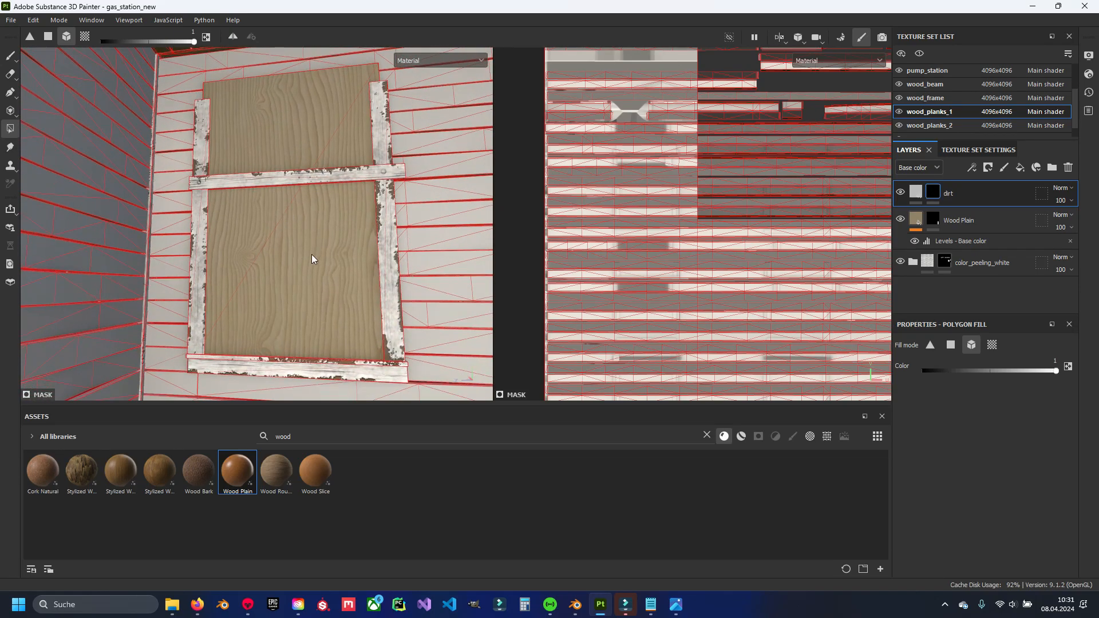
{"action": "left_click_drag", "start_coordinate": [300, 266], "coordinate": [312, 289], "text": "alt"}
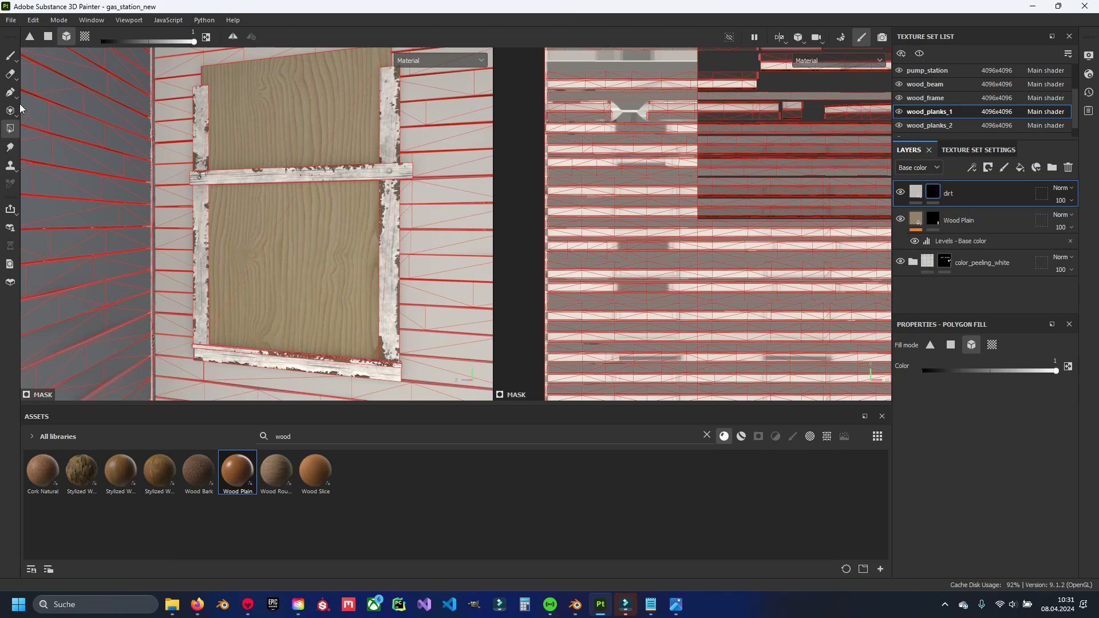
{"action": "left_click", "coordinate": [298, 153]}
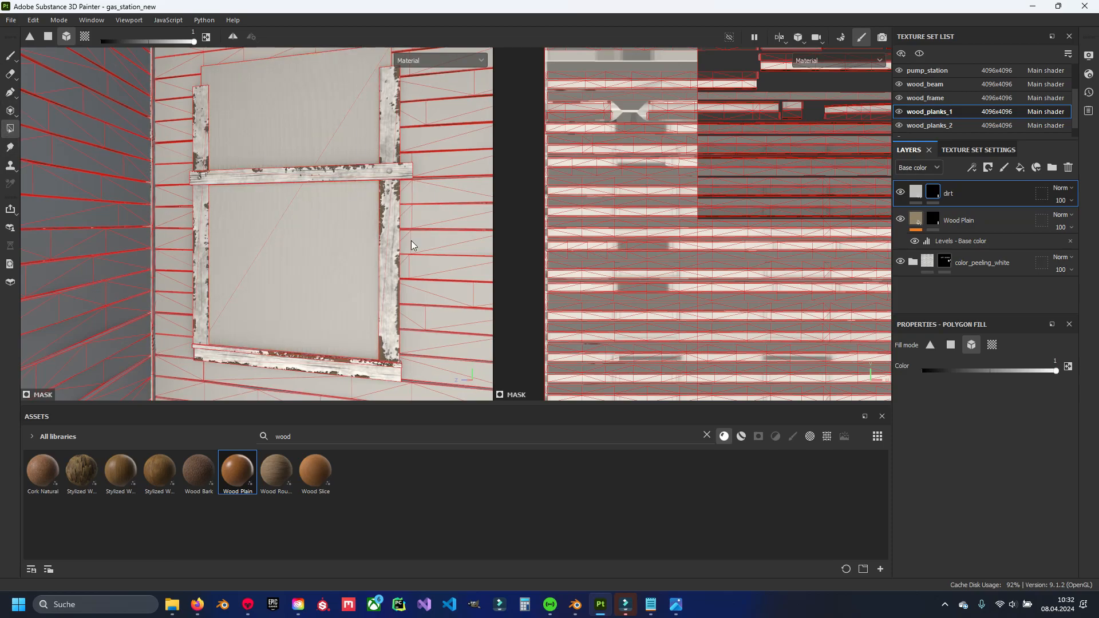
{"action": "scroll", "coordinate": [395, 226], "scroll_direction": "down", "scroll_amount": 3}
{"action": "middle_click_drag", "start_coordinate": [390, 208], "coordinate": [368, 200], "text": "alt"}
{"action": "scroll", "coordinate": [365, 200], "scroll_direction": "up", "scroll_amount": 3}
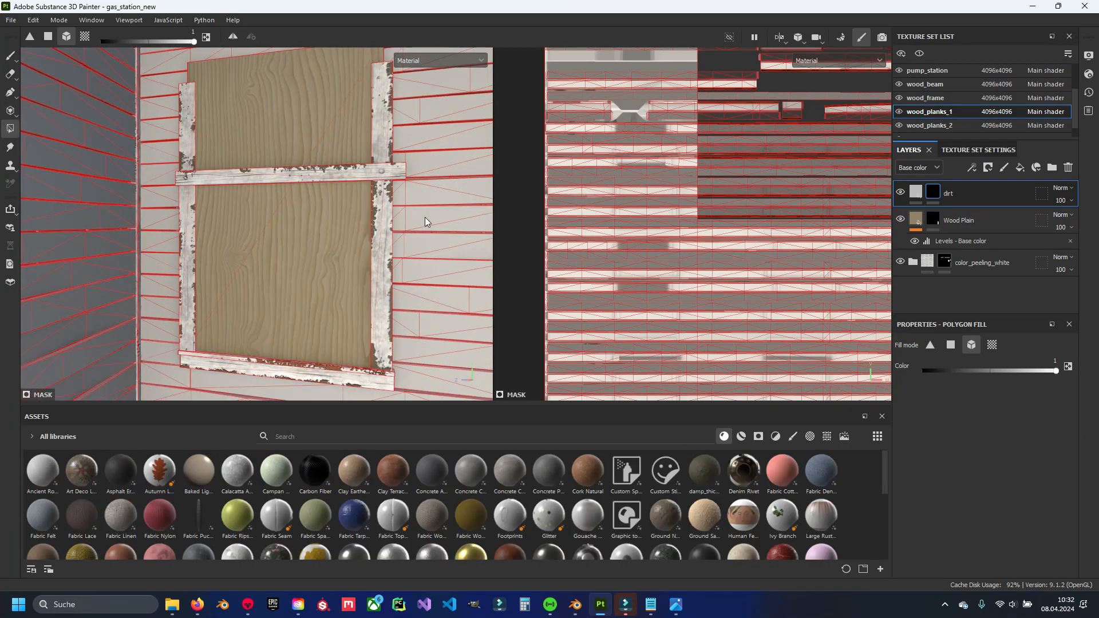
Search the smart masks for "dirt" and apply the Dirt smart mask to the dirt layer.
{"action": "middle_click_drag", "start_coordinate": [356, 191], "coordinate": [352, 222], "text": "alt"}
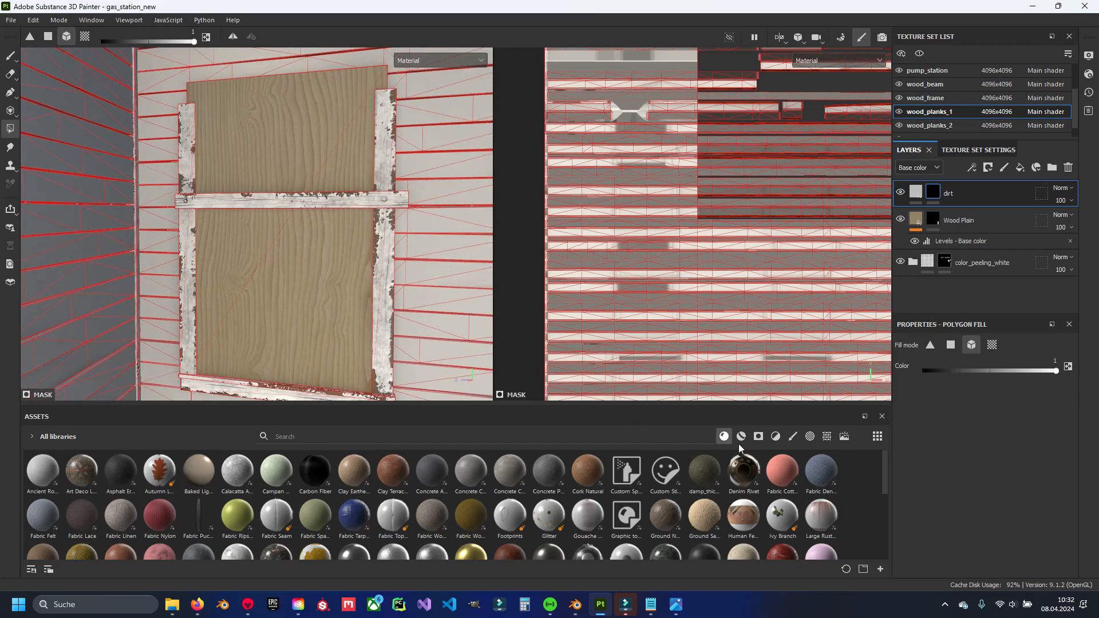
{"action": "left_click", "coordinate": [759, 436]}
{"action": "left_click", "coordinate": [427, 436]}
{"action": "type", "text": "dirt"}
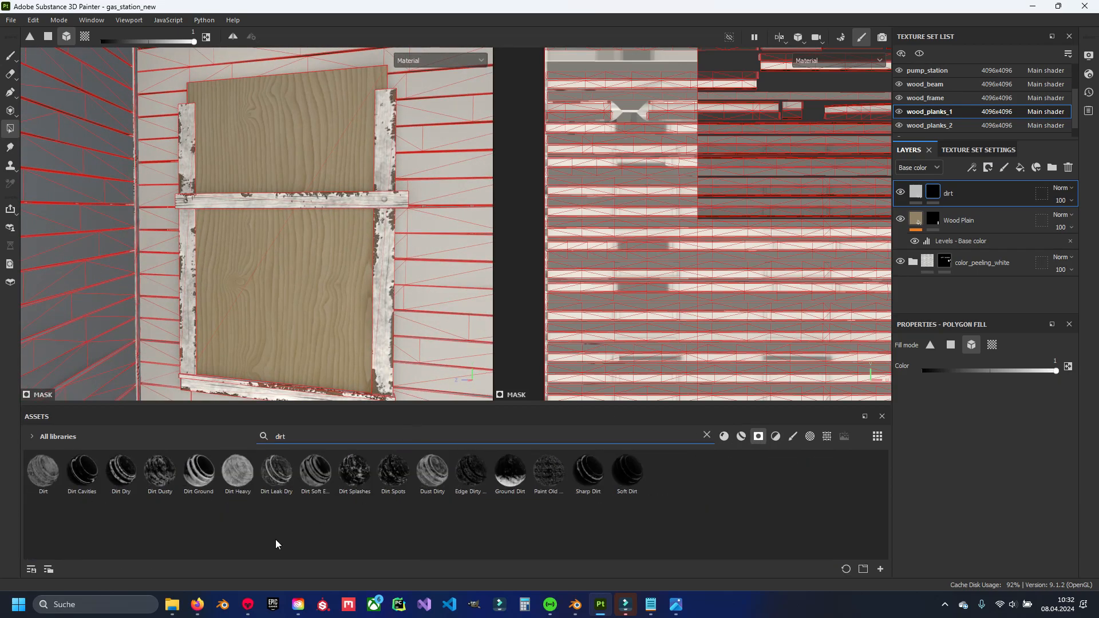
{"action": "left_click_drag", "start_coordinate": [43, 473], "coordinate": [933, 199]}
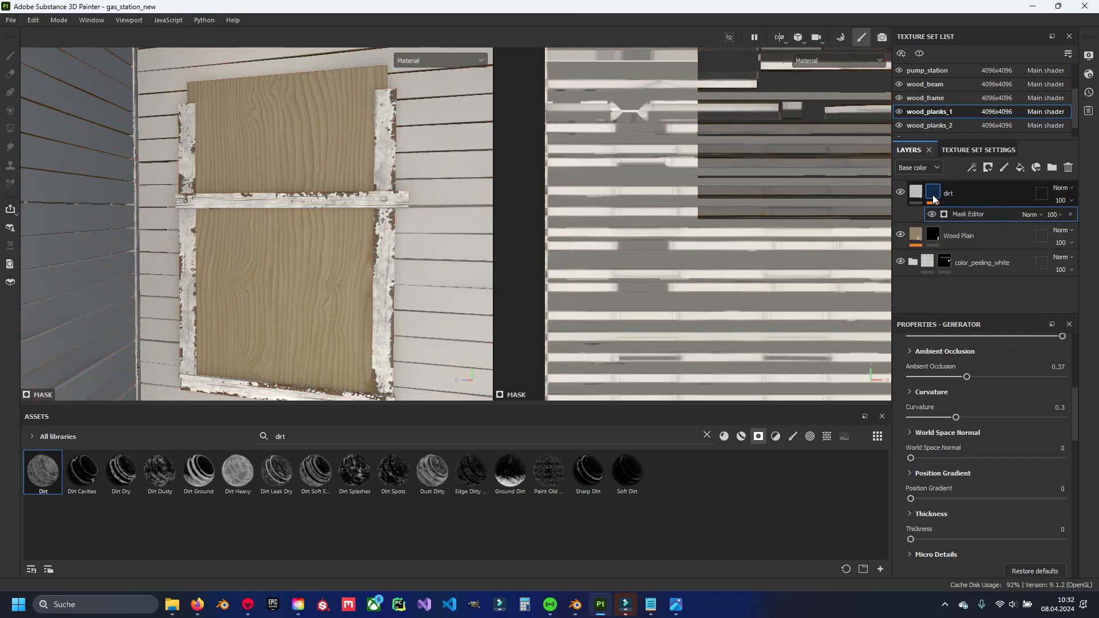
Examine the dirt pattern on the boarded-up window and the Mask Editor generator's texture parameters.
{"action": "left_click_drag", "start_coordinate": [241, 221], "coordinate": [258, 231], "text": "alt"}
{"action": "scroll", "coordinate": [264, 229], "scroll_direction": "up", "scroll_amount": 1}
{"action": "middle_click_drag", "start_coordinate": [278, 237], "coordinate": [265, 217], "text": "alt"}
{"action": "scroll", "coordinate": [973, 395], "scroll_direction": "down", "scroll_amount": 1}
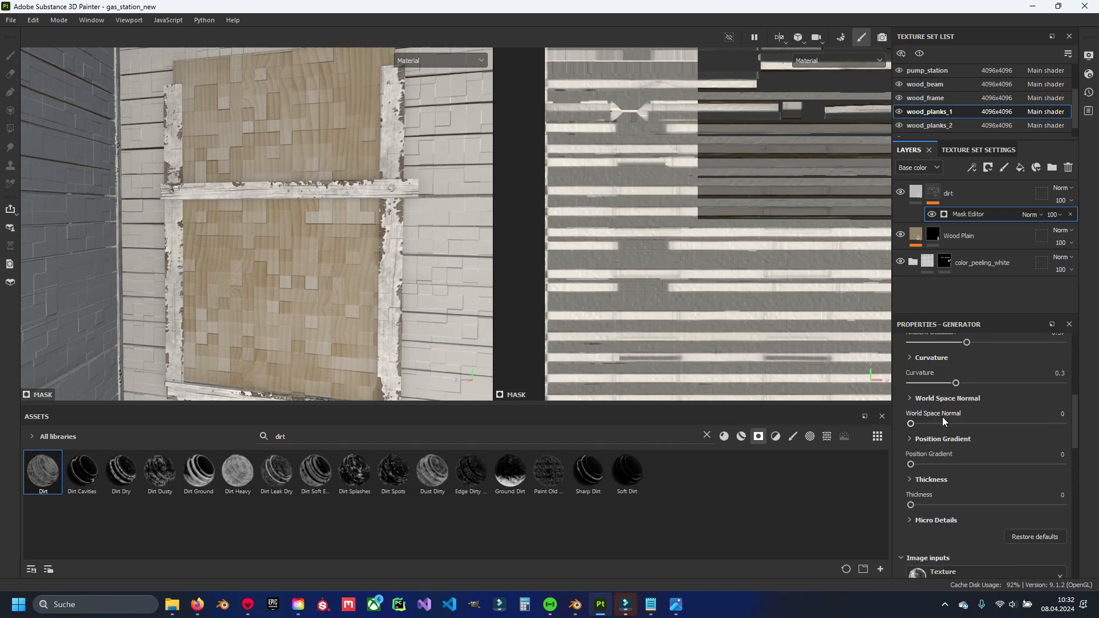
{"action": "scroll", "coordinate": [942, 410], "scroll_direction": "up", "scroll_amount": 3}
{"action": "scroll", "coordinate": [926, 379], "scroll_direction": "up", "scroll_amount": 1}
{"action": "left_click", "coordinate": [928, 413]}
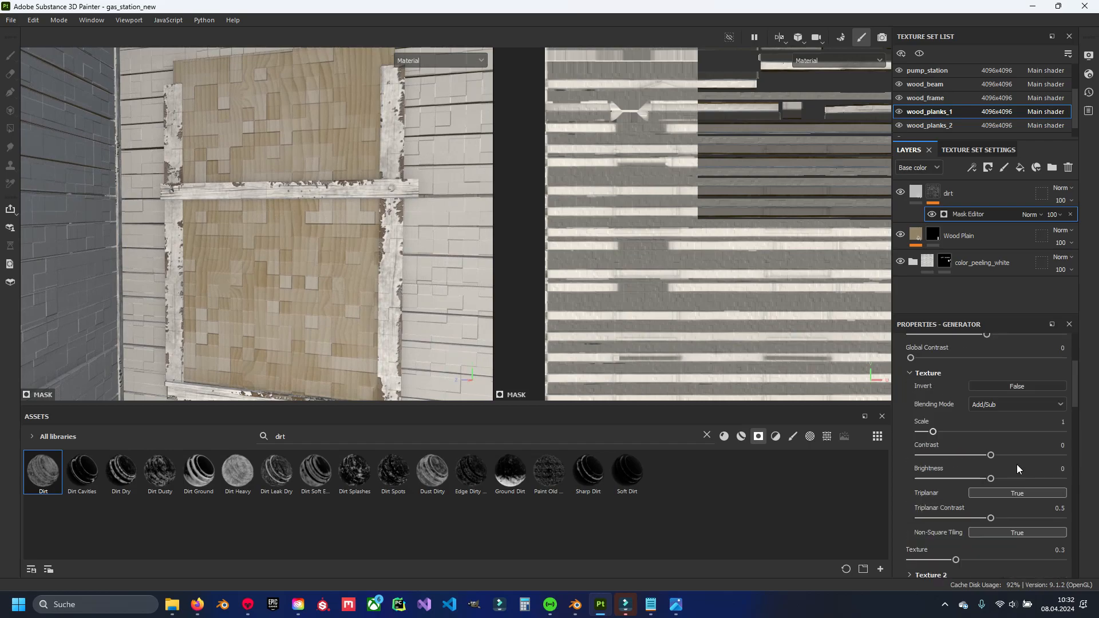
{"action": "left_click", "coordinate": [933, 372]}
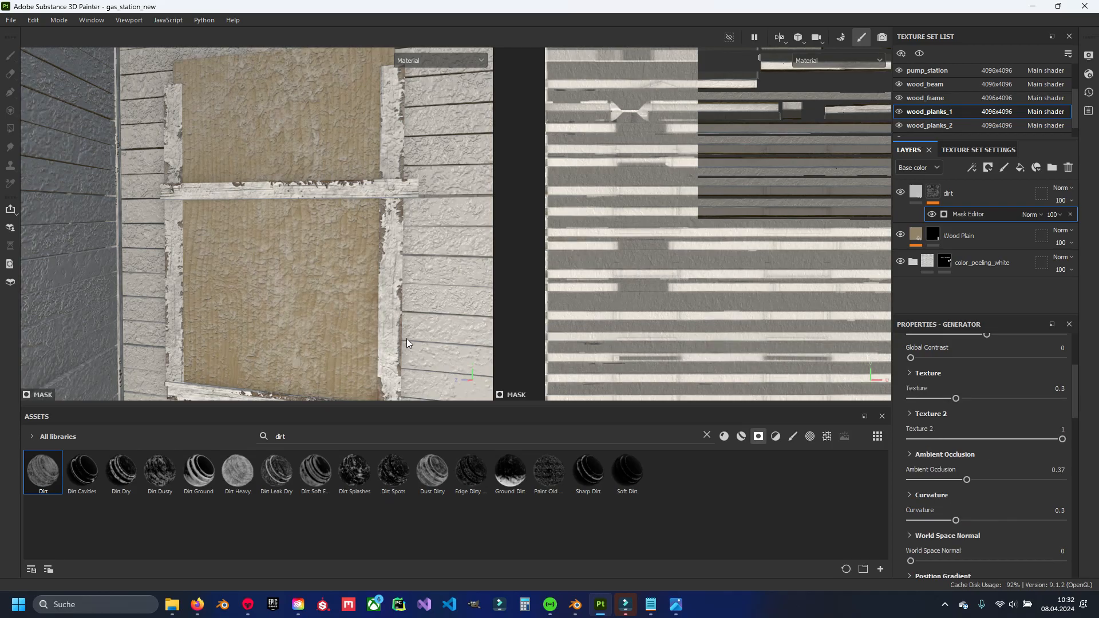
Set the Mask Editor's Grunge Concrete Old texture to a Balance of 0.83 and a Contrast of 0.21.
{"action": "left_click_drag", "start_coordinate": [407, 339], "coordinate": [329, 296], "text": "alt"}
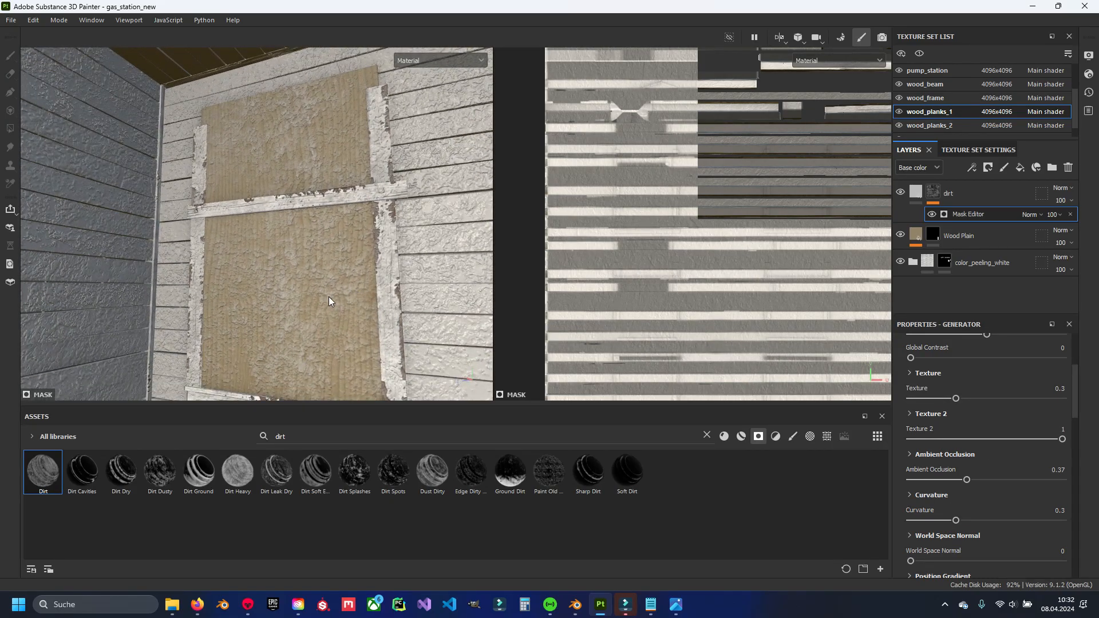
{"action": "scroll", "coordinate": [331, 299], "scroll_direction": "up", "scroll_amount": 3}
{"action": "left_click_drag", "start_coordinate": [269, 319], "coordinate": [340, 261], "text": "alt"}
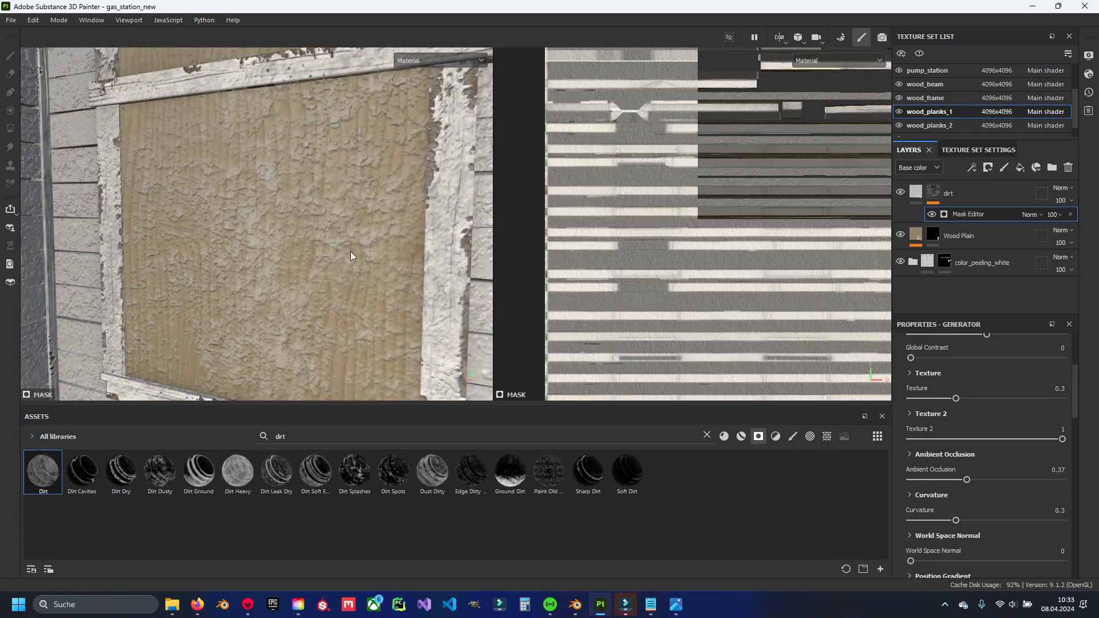
{"action": "scroll", "coordinate": [1039, 440], "scroll_direction": "down", "scroll_amount": 2}
{"action": "scroll", "coordinate": [976, 497], "scroll_direction": "up", "scroll_amount": 5}
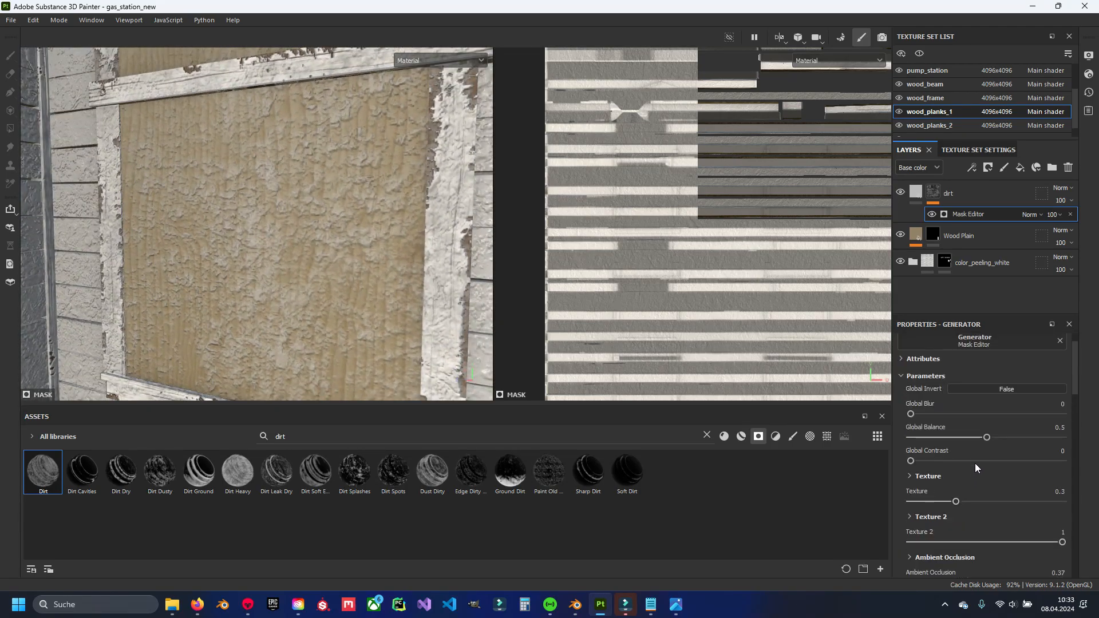
{"action": "left_click_drag", "start_coordinate": [989, 437], "coordinate": [1038, 446]}
{"action": "scroll", "coordinate": [947, 496], "scroll_direction": "down", "scroll_amount": 16}
{"action": "scroll", "coordinate": [1004, 452], "scroll_direction": "up", "scroll_amount": 3}
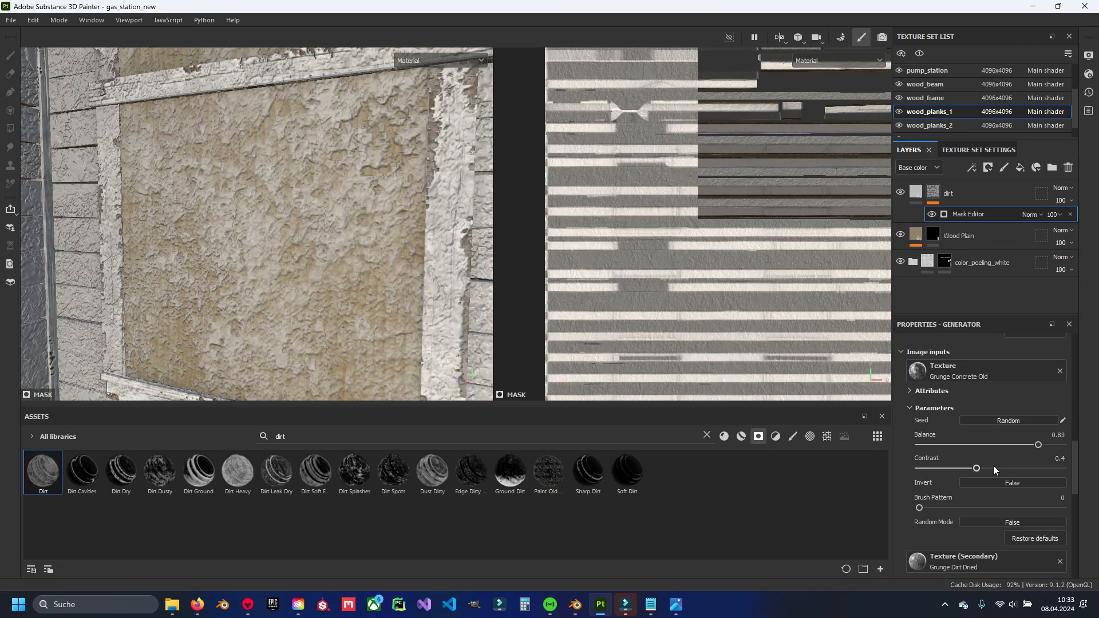
{"action": "left_click_drag", "start_coordinate": [977, 468], "coordinate": [949, 469]}
Slightly raise the Balance of the secondary Grunge Dirt Dried texture and set the mask's Global Balance to 0.65.
{"action": "scroll", "coordinate": [963, 510], "scroll_direction": "down", "scroll_amount": 3}
{"action": "left_click_drag", "start_coordinate": [991, 532], "coordinate": [1001, 532]}
{"action": "scroll", "coordinate": [265, 235], "scroll_direction": "down", "scroll_amount": 3}
{"action": "left_click_drag", "start_coordinate": [229, 241], "coordinate": [269, 223], "text": "alt"}
{"action": "scroll", "coordinate": [912, 403], "scroll_direction": "up", "scroll_amount": 16}
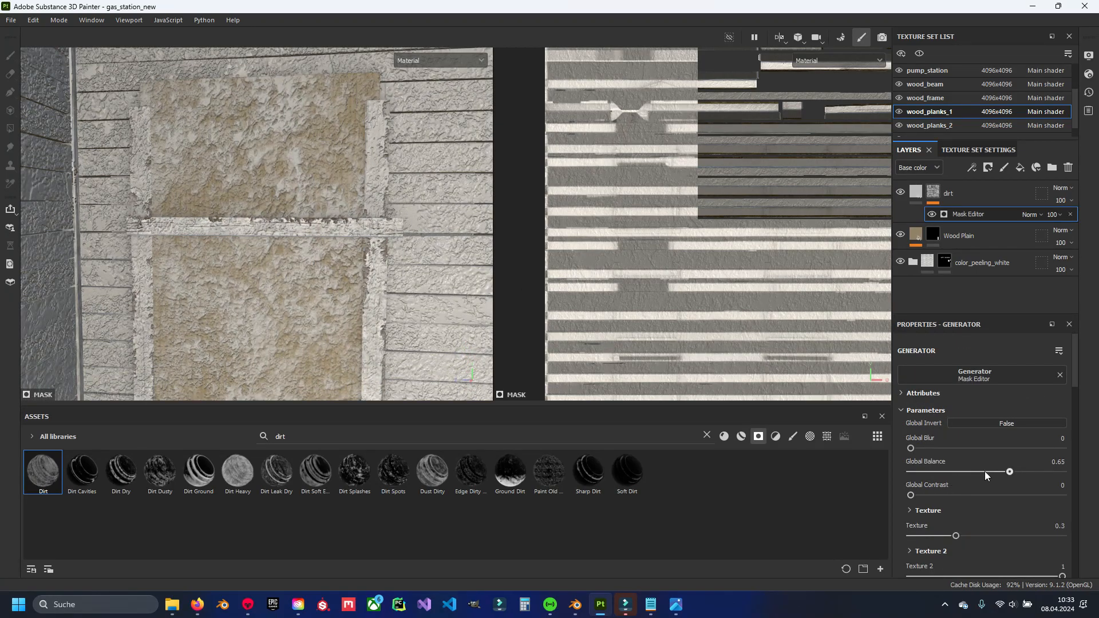
Set the dirt layer fill's height to 0.0449 and darken its base color to a dark grey.
{"action": "left_click", "coordinate": [916, 192]}
{"action": "left_click_drag", "start_coordinate": [974, 529], "coordinate": [977, 530]}
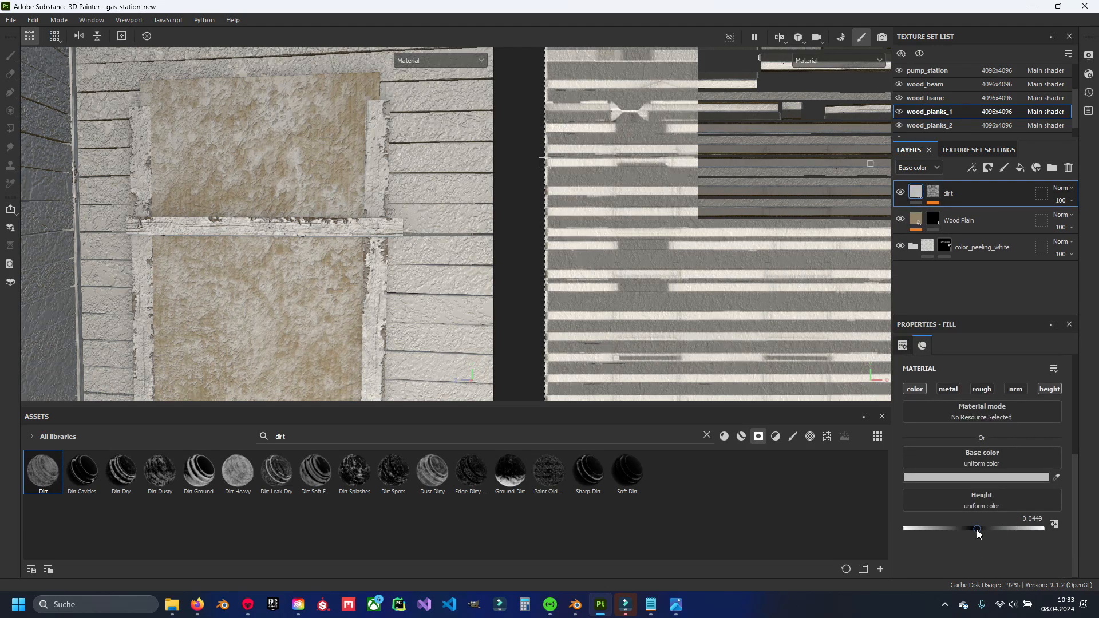
{"action": "scroll", "coordinate": [351, 265], "scroll_direction": "up", "scroll_amount": 3}
{"action": "left_click", "coordinate": [939, 478]}
{"action": "left_click_drag", "start_coordinate": [802, 458], "coordinate": [792, 488]}
{"action": "left_click", "coordinate": [383, 222]}
{"action": "scroll", "coordinate": [399, 232], "scroll_direction": "down", "scroll_amount": 4}
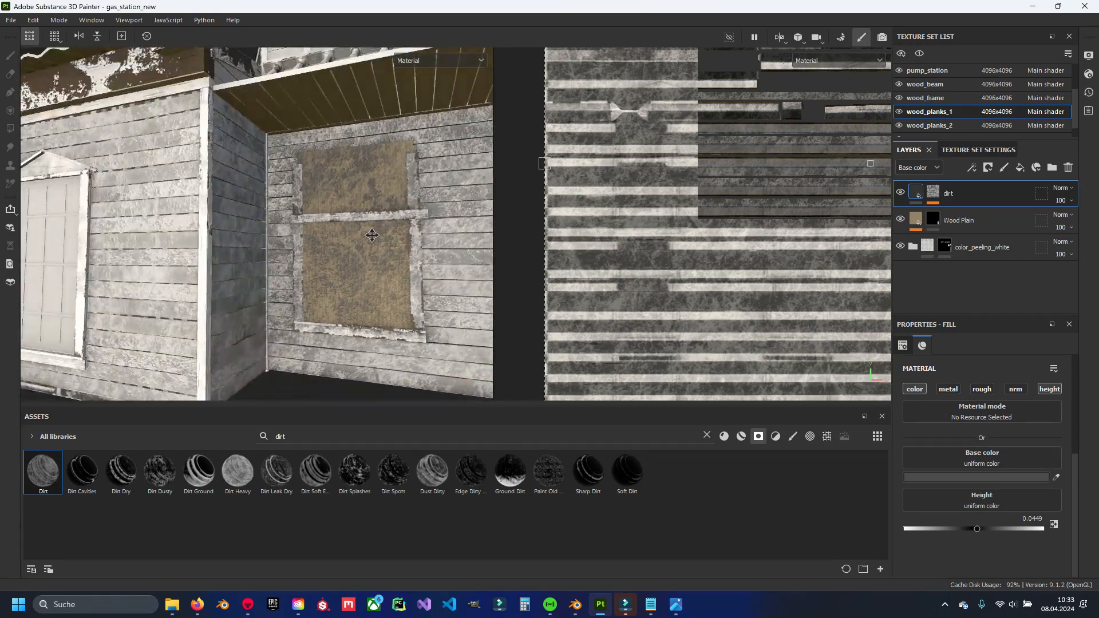
{"action": "left_click_drag", "start_coordinate": [399, 232], "coordinate": [355, 253], "text": "alt"}
{"action": "scroll", "coordinate": [355, 253], "scroll_direction": "up", "scroll_amount": 2}
{"action": "key", "text": "alt+Tab"}
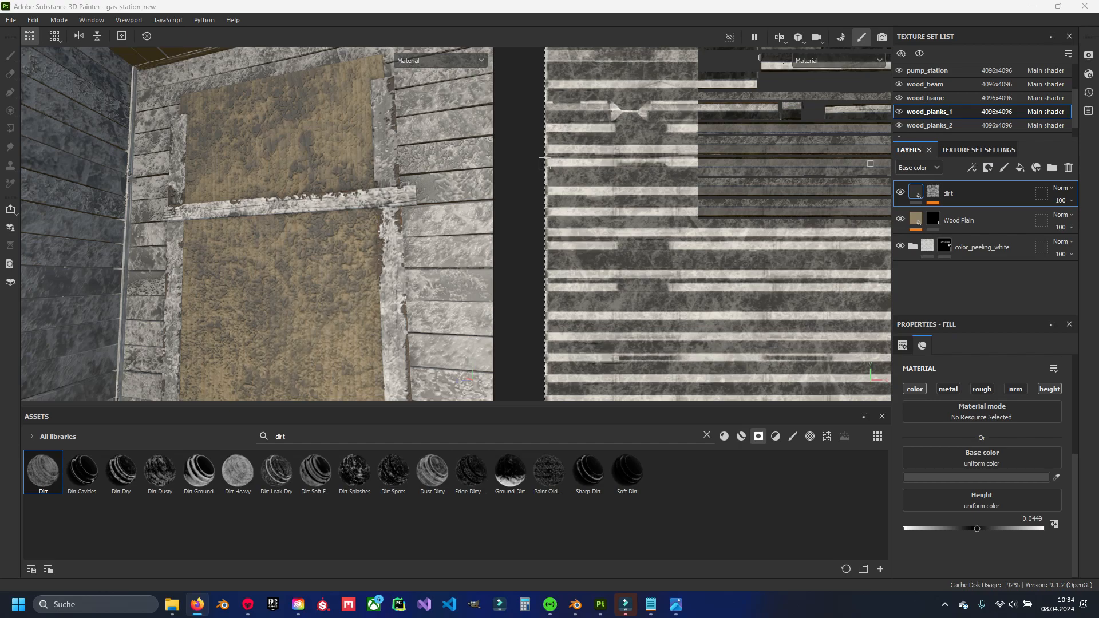
{"action": "left_click", "coordinate": [795, 414]}
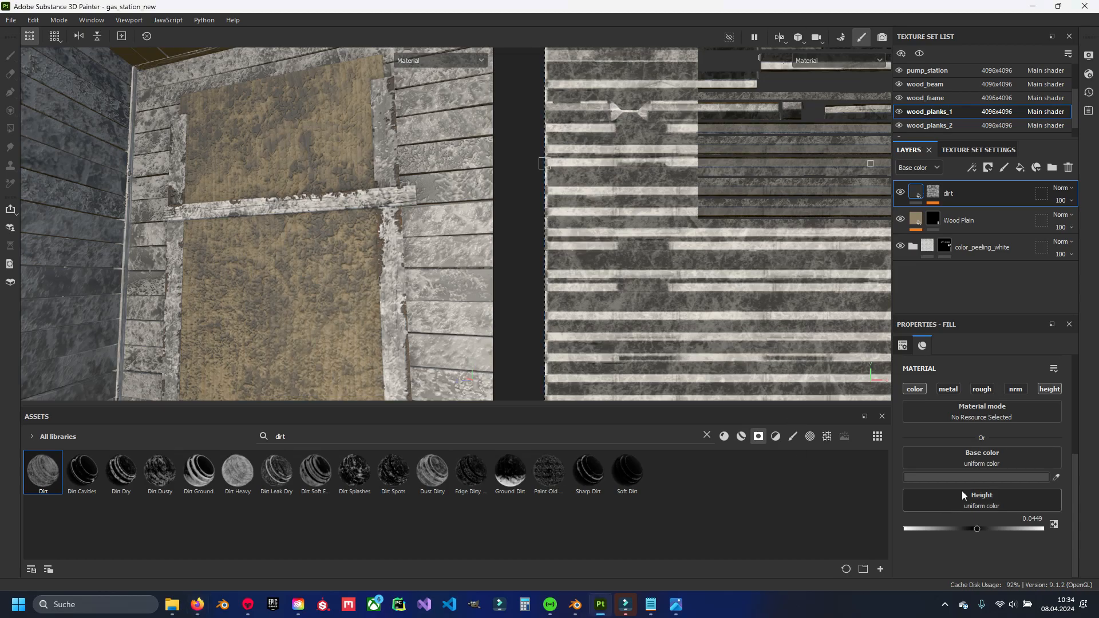
Set the dirt mask generator's Thickness to 0.22 and its World Space Normal to 0.39.
{"action": "left_click", "coordinate": [933, 192]}
{"action": "left_click", "coordinate": [978, 215]}
{"action": "scroll", "coordinate": [984, 492], "scroll_direction": "down", "scroll_amount": 7}
{"action": "scroll", "coordinate": [957, 413], "scroll_direction": "up", "scroll_amount": 7}
{"action": "left_click_drag", "start_coordinate": [938, 503], "coordinate": [944, 502]}
{"action": "left_click_drag", "start_coordinate": [911, 424], "coordinate": [970, 427]}
{"action": "key", "text": "4"}
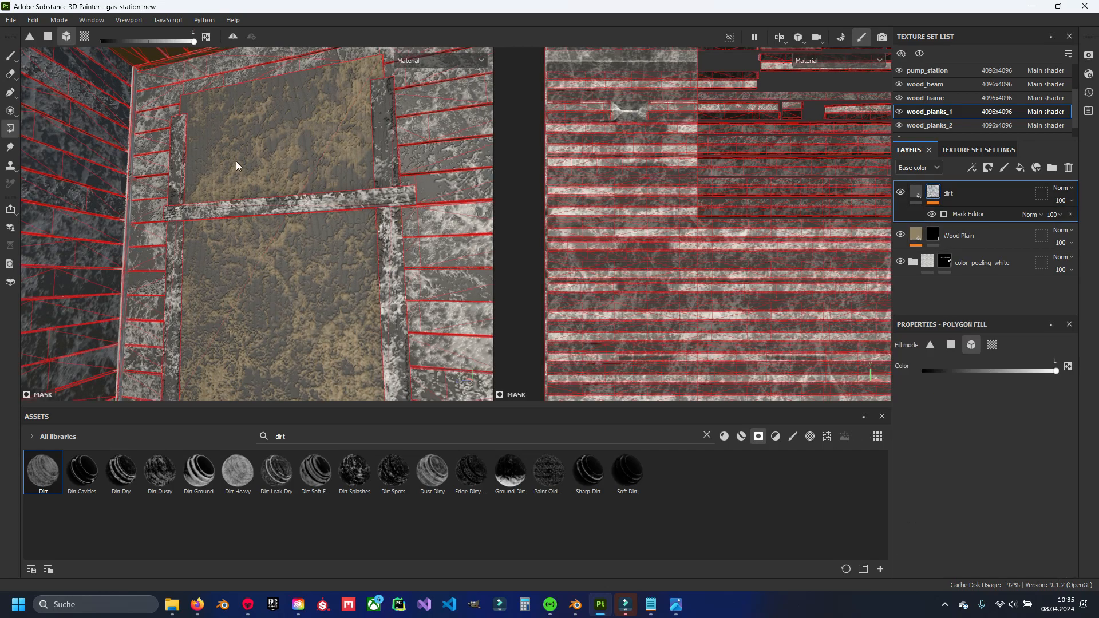
{"action": "left_click_drag", "start_coordinate": [193, 41], "coordinate": [81, 42]}
{"action": "left_click", "coordinate": [967, 214]}
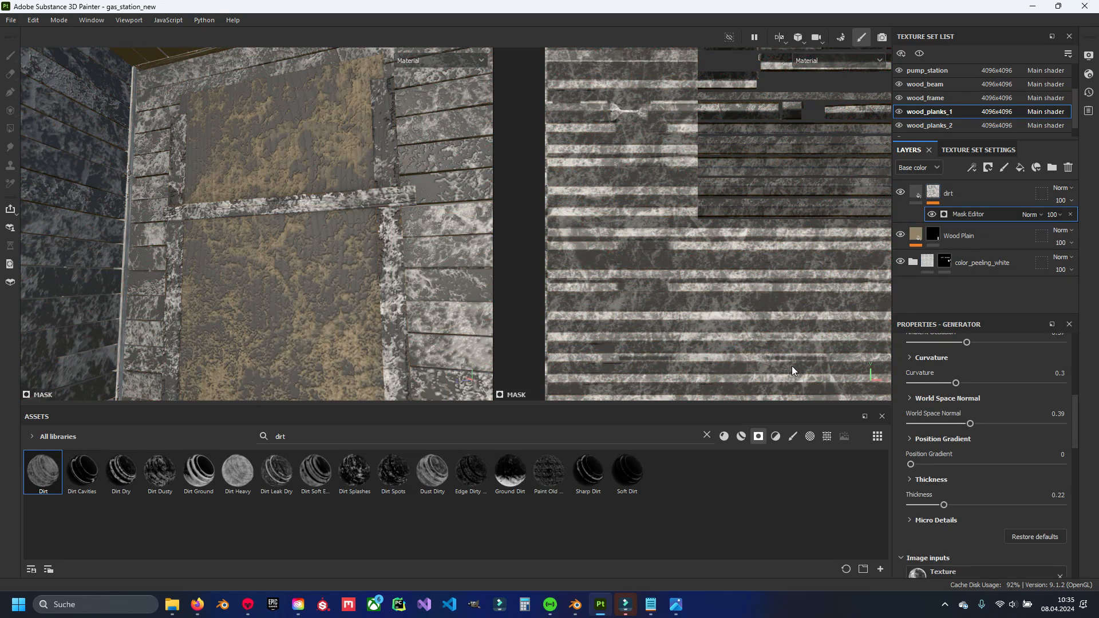
{"action": "scroll", "coordinate": [1004, 451], "scroll_direction": "down", "scroll_amount": 6}
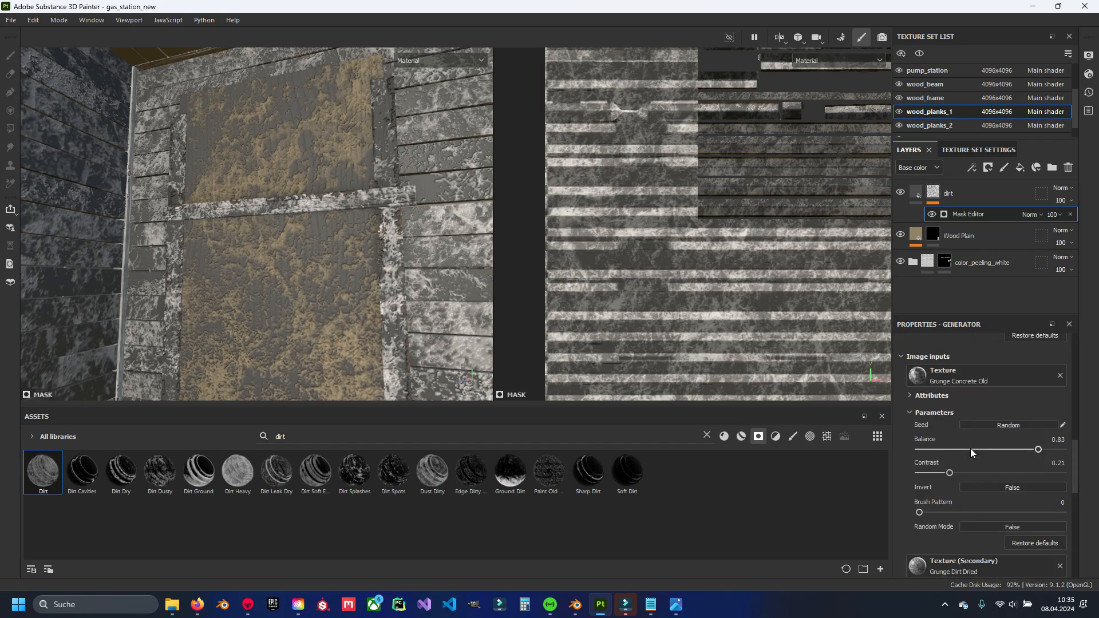
{"action": "scroll", "coordinate": [971, 448], "scroll_direction": "up", "scroll_amount": 6}
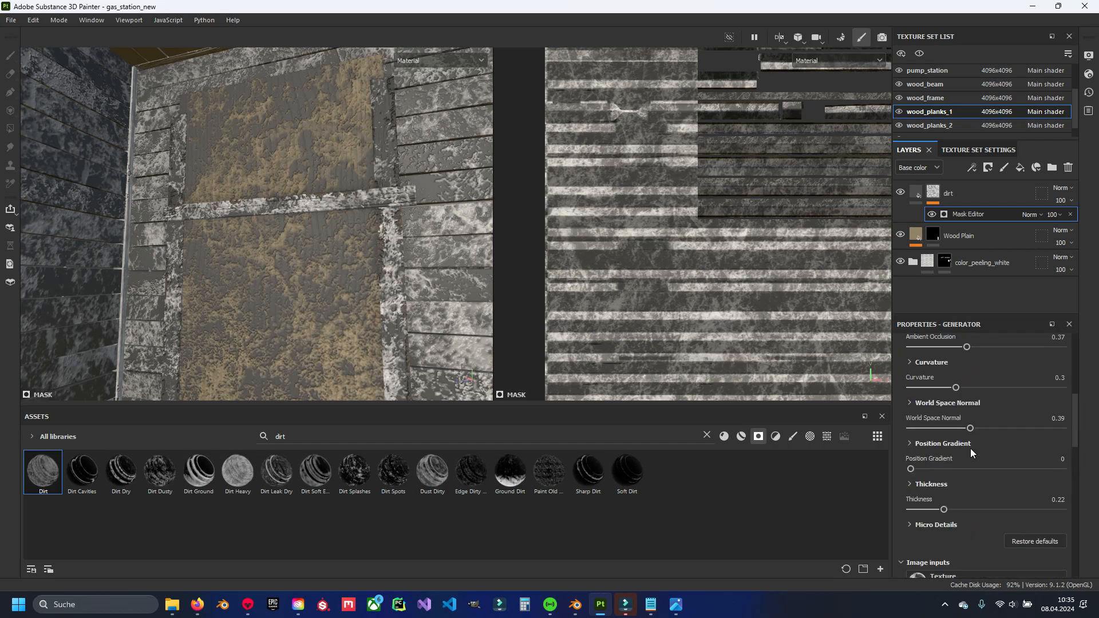
{"action": "scroll", "coordinate": [975, 444], "scroll_direction": "up", "scroll_amount": 2}
{"action": "scroll", "coordinate": [974, 444], "scroll_direction": "up", "scroll_amount": 3}
Turn off the height channel in the dirt layer's fill material.
{"action": "key", "text": "Delete"}
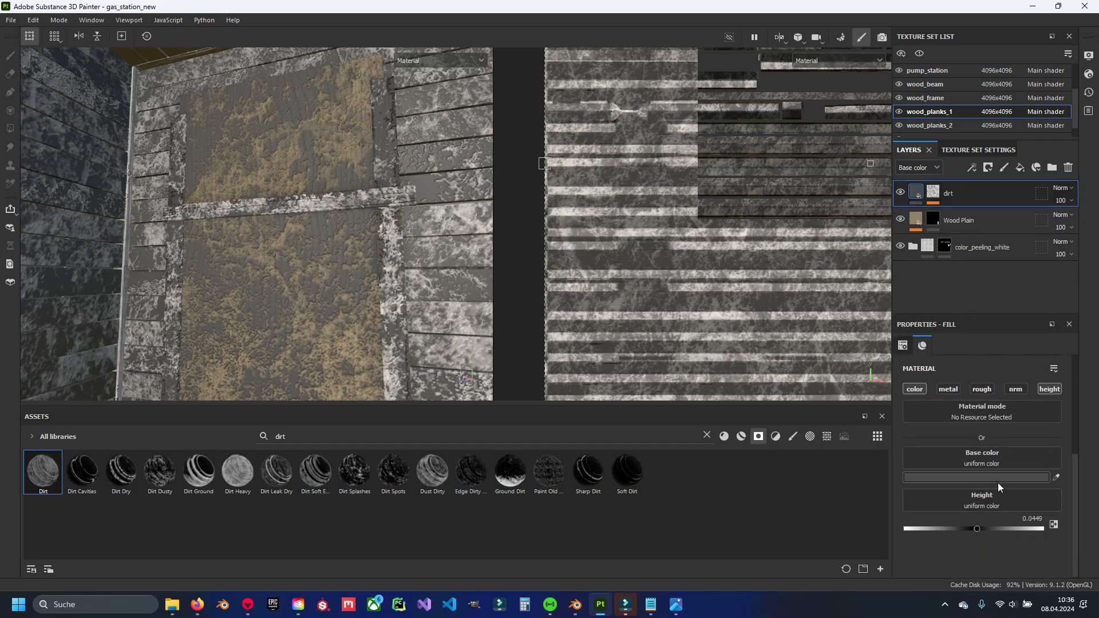
{"action": "scroll", "coordinate": [999, 484], "scroll_direction": "up", "scroll_amount": 3}
{"action": "key", "text": "alt+Tab"}
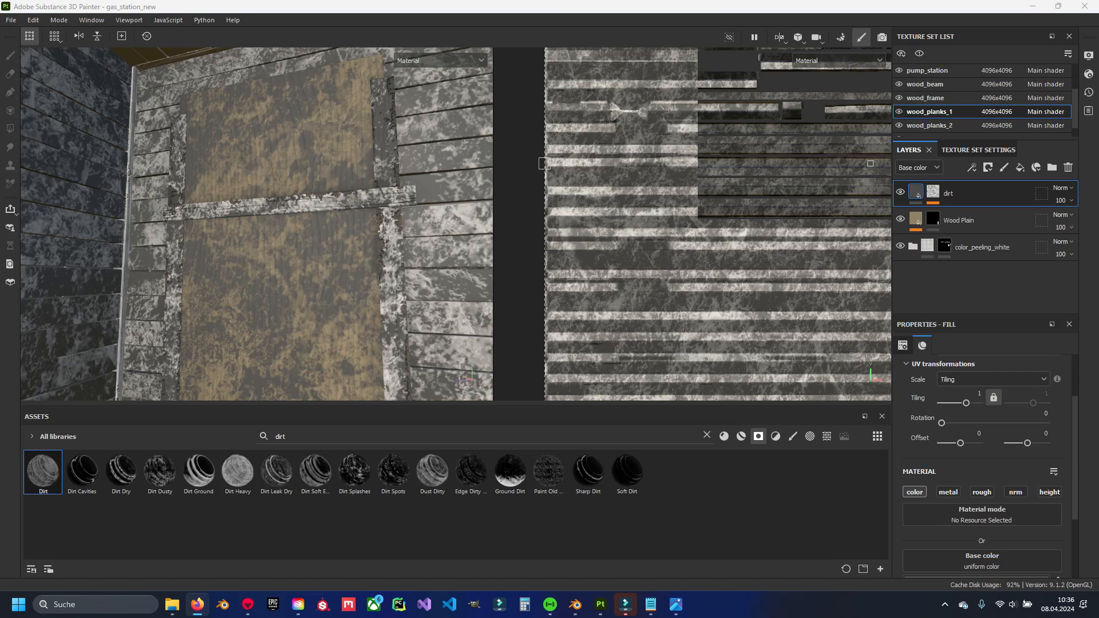
{"action": "left_click", "coordinate": [857, 5]}
{"action": "scroll", "coordinate": [965, 493], "scroll_direction": "down", "scroll_amount": 3}
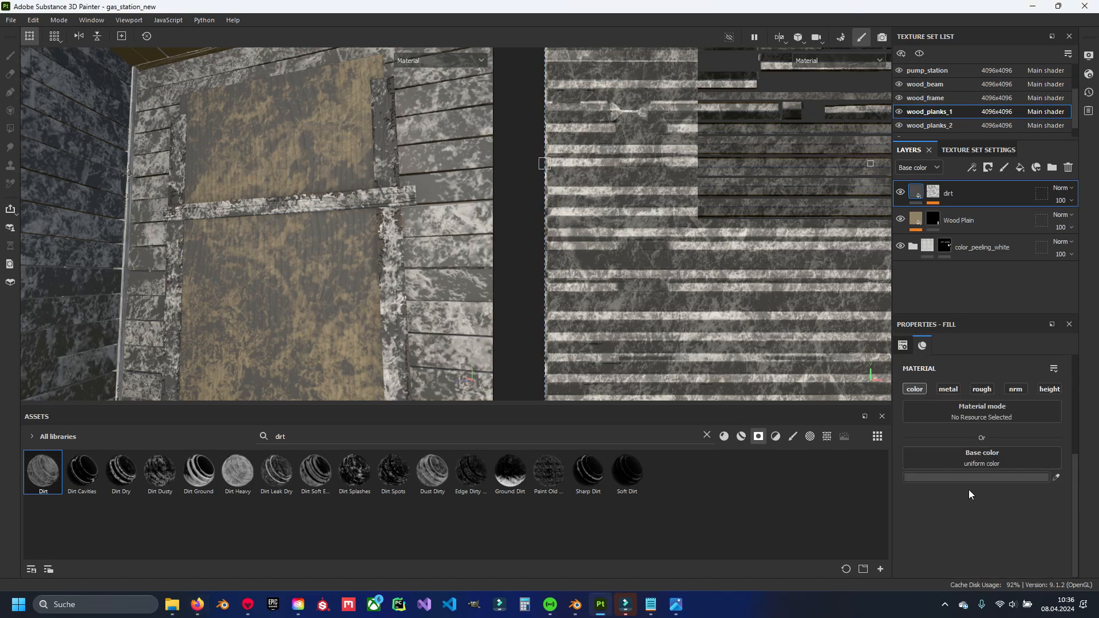
Lower the dirt layer's opacity and set its mask generator's Global Blur to 0.24.
{"action": "left_click", "coordinate": [934, 192]}
{"action": "left_click", "coordinate": [961, 213]}
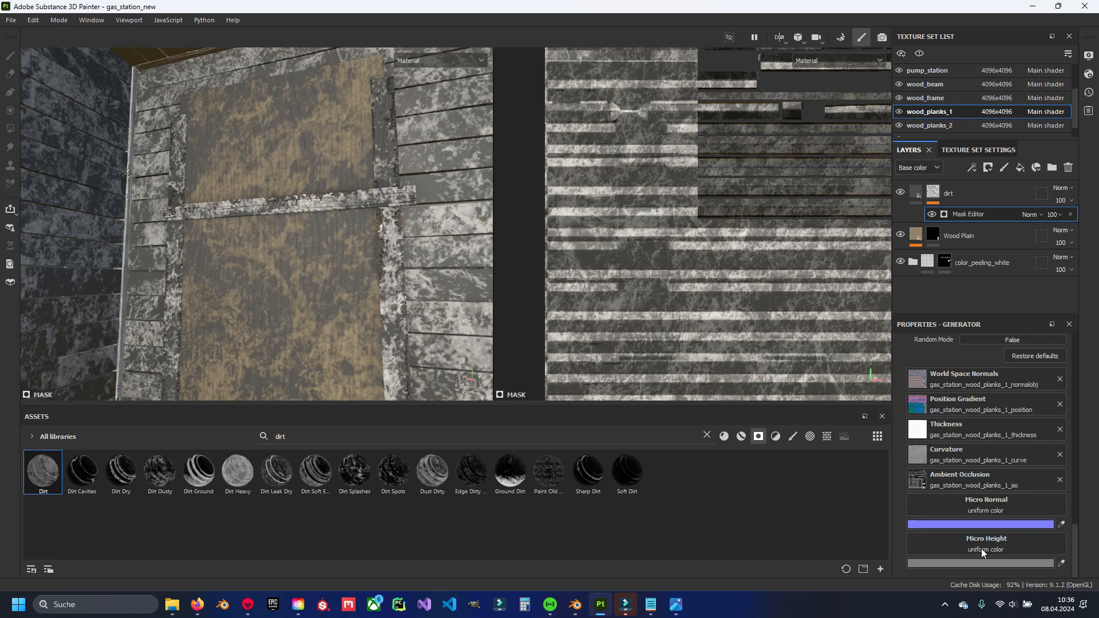
{"action": "scroll", "coordinate": [974, 515], "scroll_direction": "down", "scroll_amount": 5}
{"action": "scroll", "coordinate": [966, 527], "scroll_direction": "up", "scroll_amount": 4}
{"action": "left_click", "coordinate": [1066, 200]}
{"action": "mouse_move", "coordinate": [1091, 221]}
{"action": "left_mouse_down"}
{"action": "mouse_move", "coordinate": [1067, 221]}
{"action": "mouse_move", "coordinate": [1077, 223]}
{"action": "left_mouse_up"}
{"action": "left_click", "coordinate": [1066, 200]}
{"action": "left_click_drag", "start_coordinate": [911, 449], "coordinate": [913, 450]}
Set the dirt layer's opacity to 37.
{"action": "left_click", "coordinate": [1066, 200]}
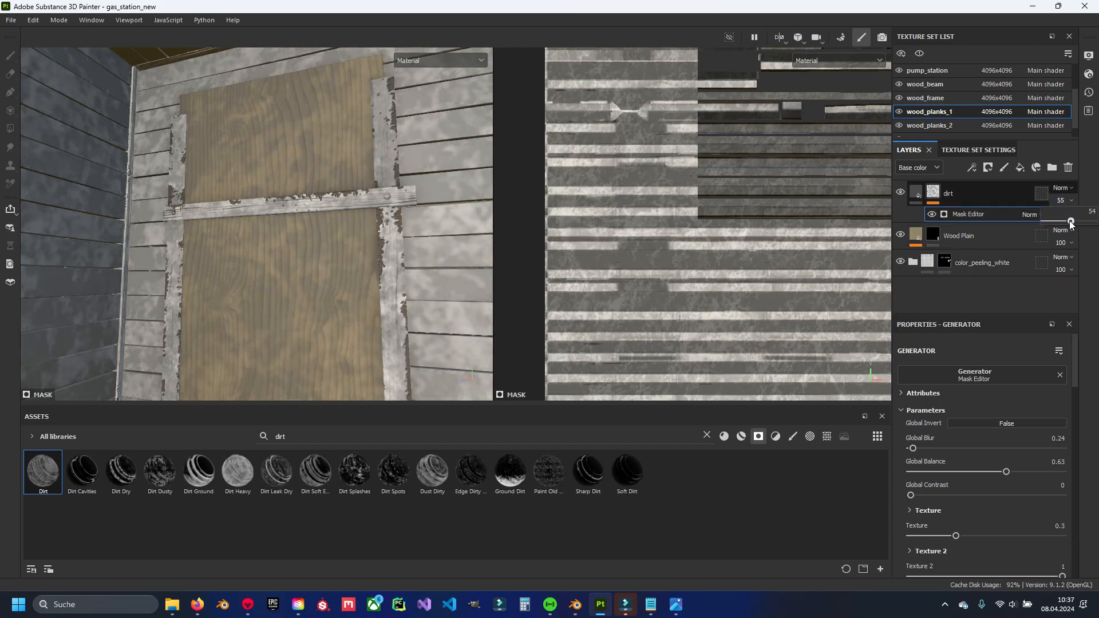
{"action": "left_click_drag", "start_coordinate": [1075, 223], "coordinate": [1063, 223]}
{"action": "scroll", "coordinate": [313, 276], "scroll_direction": "down", "scroll_amount": 4}
{"action": "scroll", "coordinate": [314, 276], "scroll_direction": "up", "scroll_amount": 4}
Try giving the dirt layer's fill a height of 0.02, and undo it.
{"action": "left_click", "coordinate": [916, 193]}
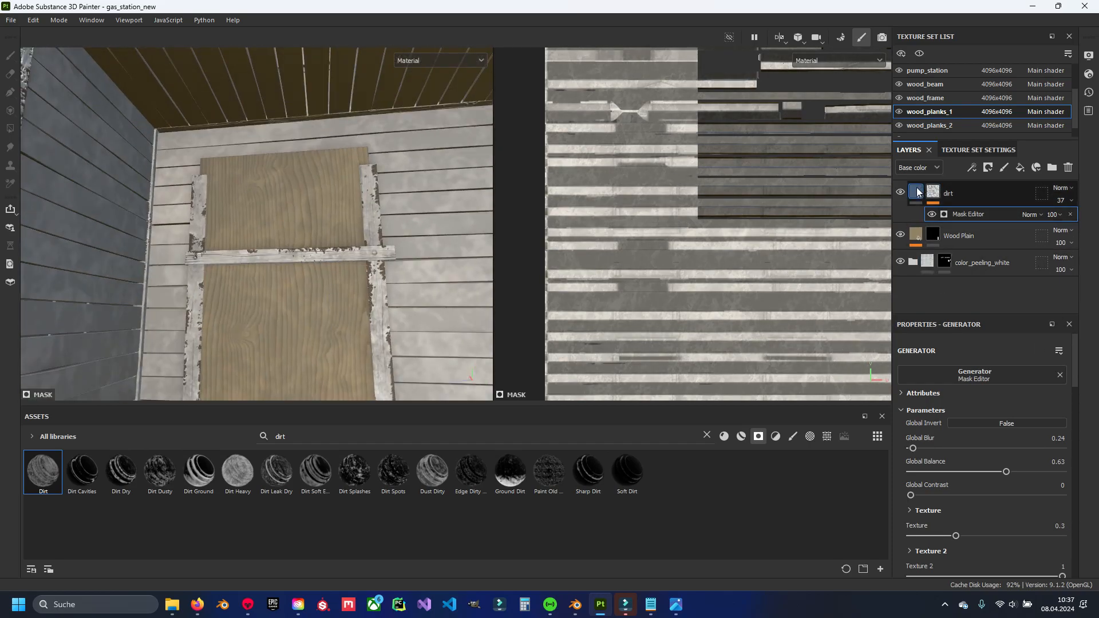
{"action": "scroll", "coordinate": [982, 486], "scroll_direction": "down", "scroll_amount": 2}
{"action": "left_click", "coordinate": [1035, 518]}
{"action": "type", "text": "0.02"}
{"action": "key", "text": "Return"}
{"action": "scroll", "coordinate": [372, 309], "scroll_direction": "down", "scroll_amount": 3}
{"action": "left_click_drag", "start_coordinate": [372, 309], "coordinate": [304, 351], "text": "alt"}
{"action": "key", "text": "ctrl+z"}
{"action": "key", "text": "ctrl+z"}
{"action": "scroll", "coordinate": [878, 316], "scroll_direction": "up", "scroll_amount": 2}
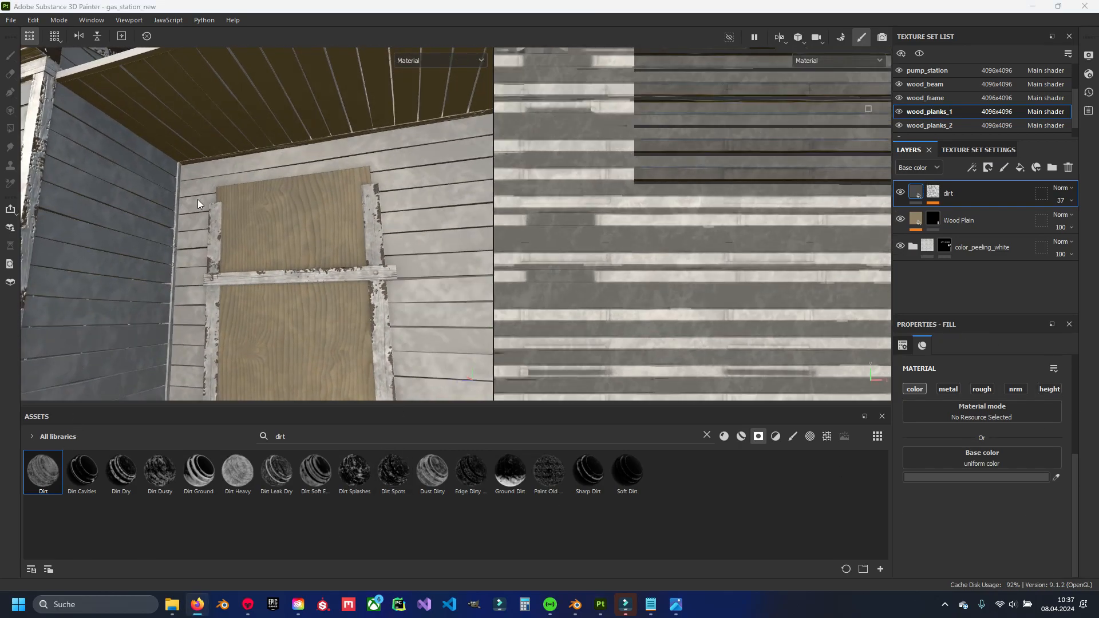
Darken the dirt layer's base color to the near-black grey 212121.
{"action": "middle_click_drag", "start_coordinate": [197, 200], "coordinate": [218, 178], "text": "alt"}
{"action": "middle_click_drag", "start_coordinate": [291, 269], "coordinate": [293, 224], "text": "alt"}
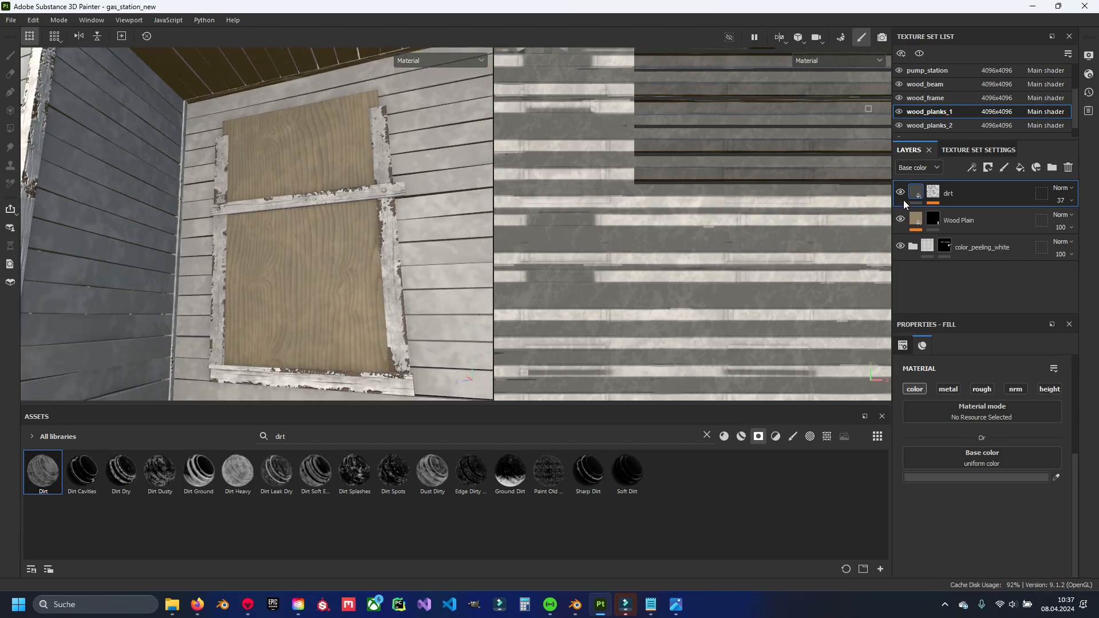
{"action": "left_click", "coordinate": [972, 478]}
{"action": "left_click_drag", "start_coordinate": [802, 491], "coordinate": [799, 513]}
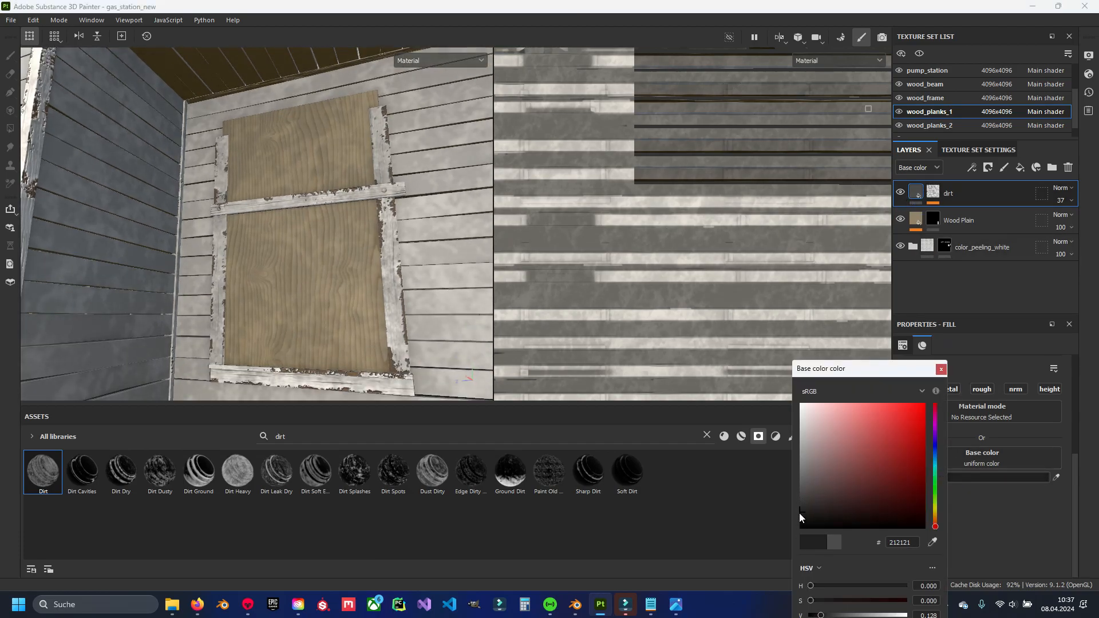
Finish picking the dirt layer's base color and lower the layer's opacity to 25.
{"action": "left_click", "coordinate": [941, 368]}
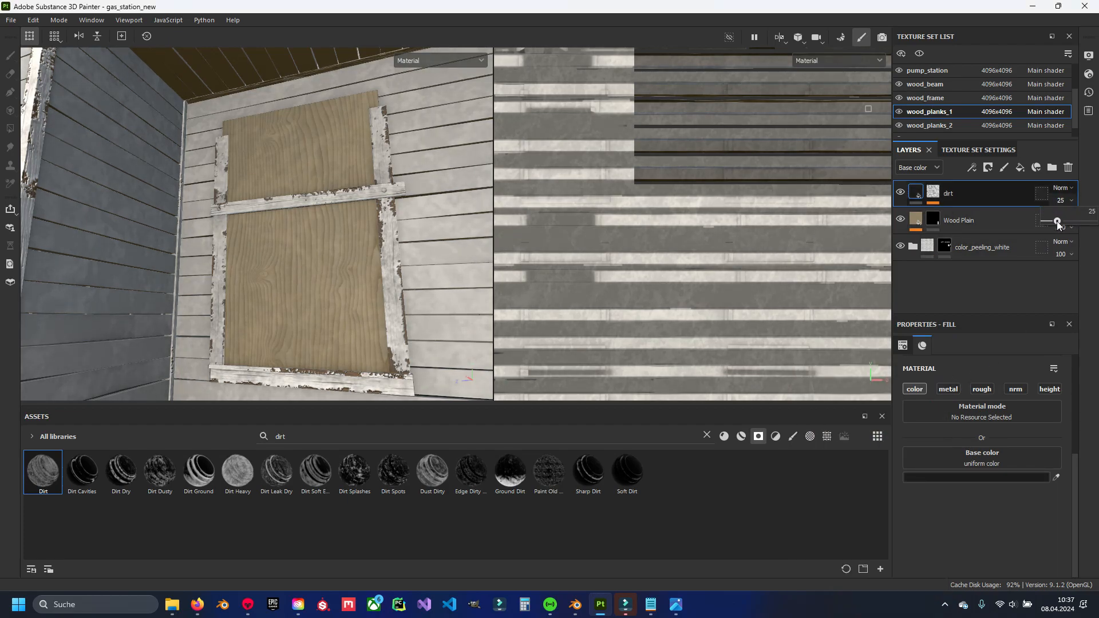
{"action": "left_click_drag", "start_coordinate": [235, 225], "coordinate": [243, 239], "text": "alt"}
{"action": "scroll", "coordinate": [245, 243], "scroll_direction": "down", "scroll_amount": 5}
{"action": "scroll", "coordinate": [285, 191], "scroll_direction": "up", "scroll_amount": 5}
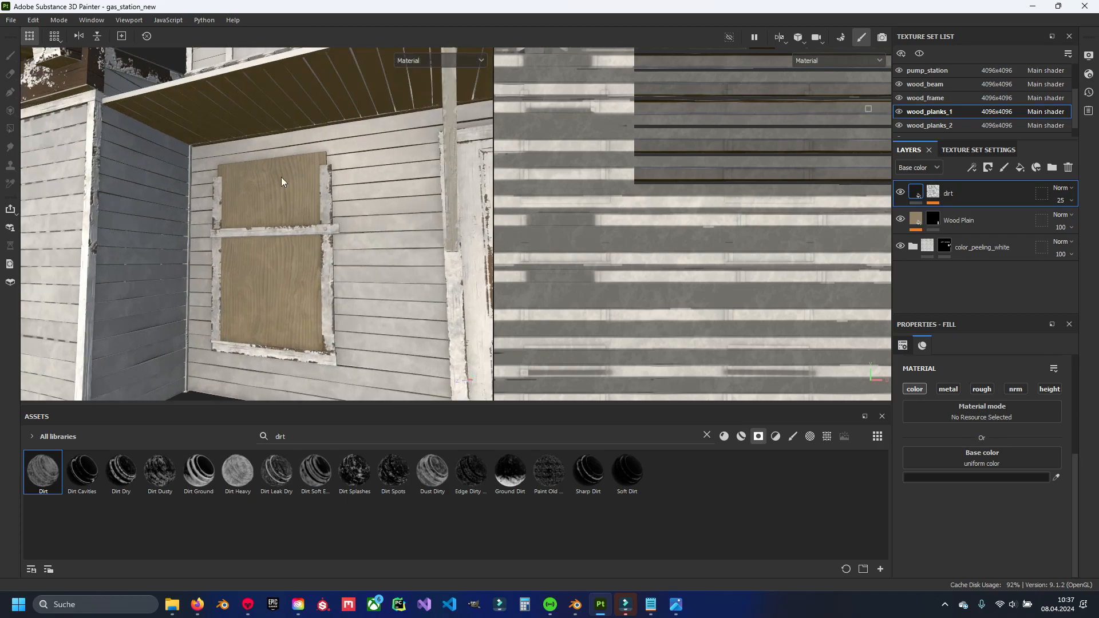
{"action": "scroll", "coordinate": [263, 221], "scroll_direction": "up", "scroll_amount": 2}
{"action": "middle_click_drag", "start_coordinate": [296, 260], "coordinate": [287, 216], "text": "alt"}
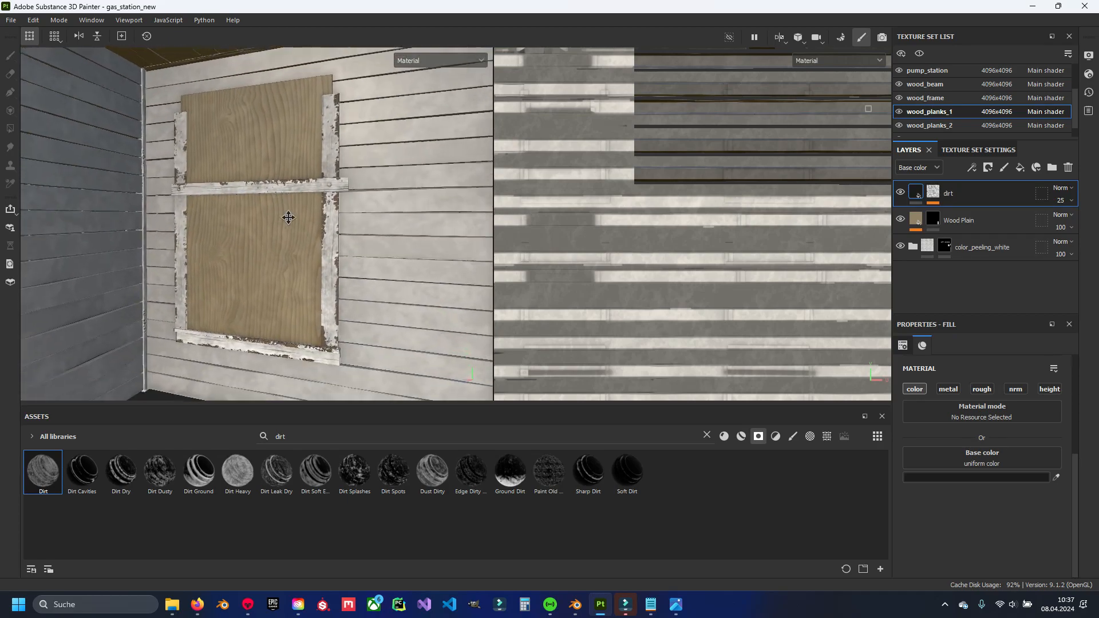
{"action": "left_click_drag", "start_coordinate": [287, 216], "coordinate": [326, 232], "text": "alt"}
Create a new folder named dirt at the top of the layer stack and move the dirt layer into it.
{"action": "right_click", "coordinate": [954, 198]}
{"action": "left_click", "coordinate": [936, 194]}
{"action": "mouse_move", "coordinate": [936, 195]}
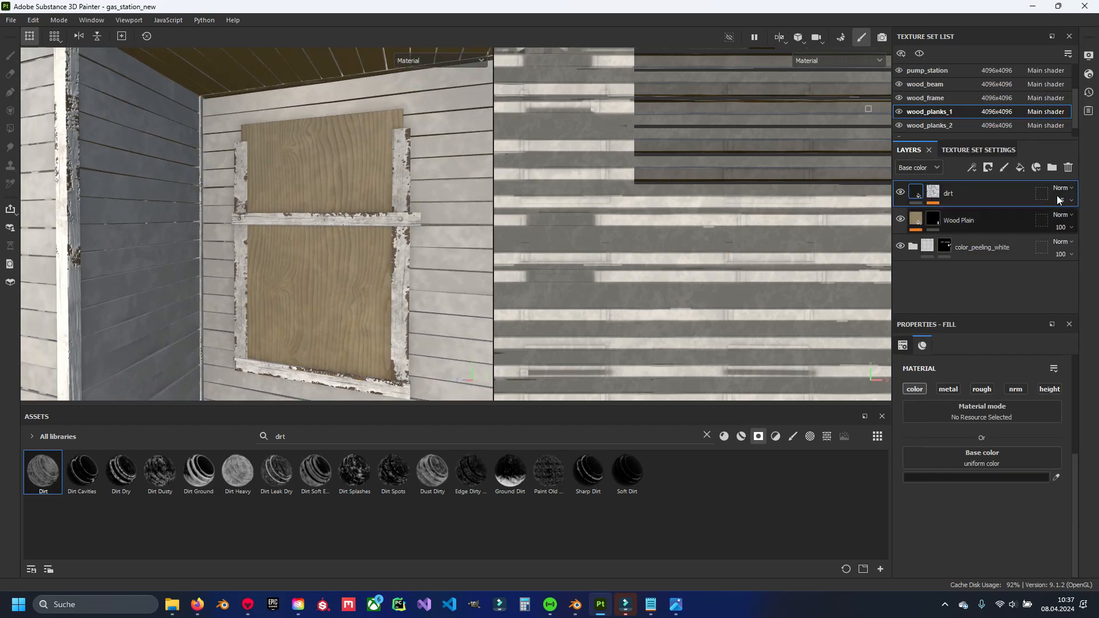
{"action": "left_click", "coordinate": [1052, 167]}
{"action": "double_click", "coordinate": [948, 195]}
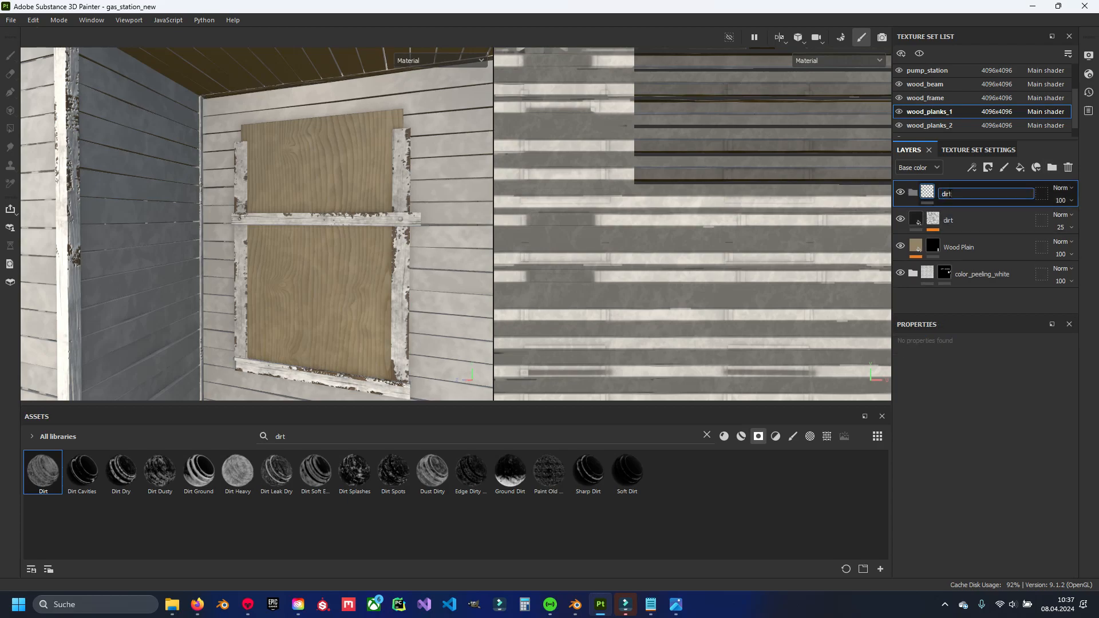
{"action": "type", "text": "dirt"}
{"action": "key", "text": "Return"}
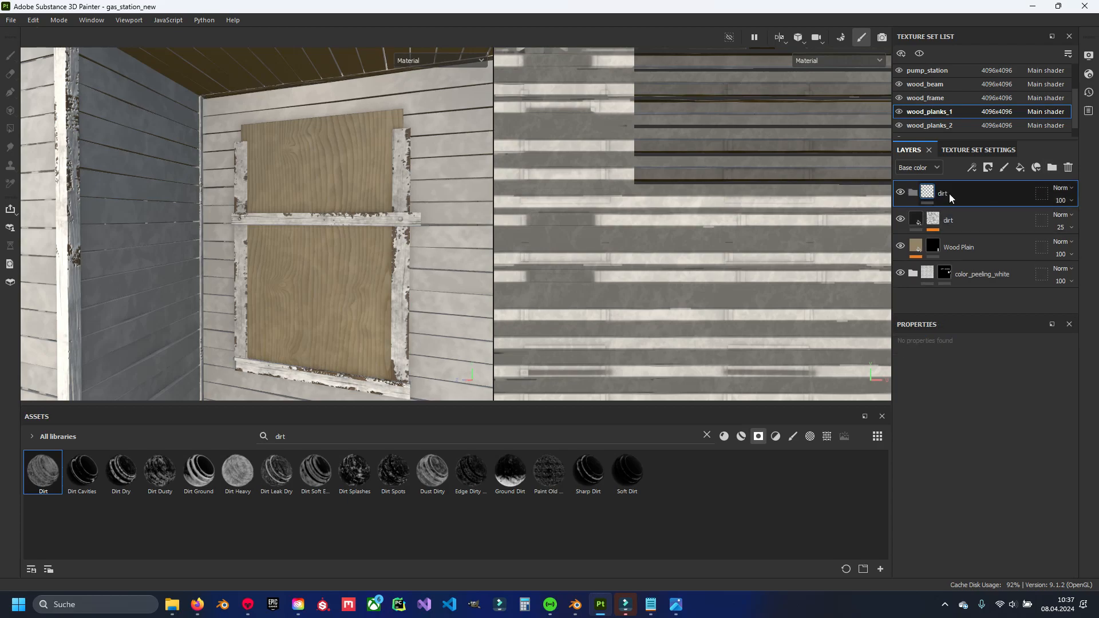
{"action": "left_click_drag", "start_coordinate": [979, 225], "coordinate": [969, 187]}
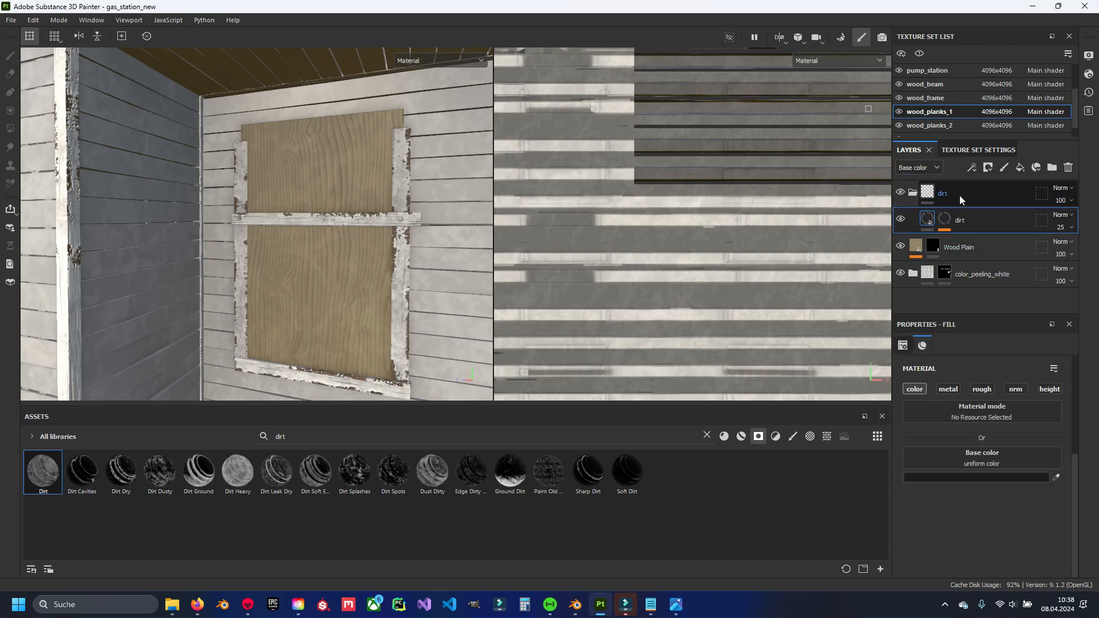
Add a black mask to the dirt folder and polygon-fill the window's wooden board so the dirt shows only there.
{"action": "right_click", "coordinate": [968, 186]}
{"action": "left_click", "coordinate": [994, 26]}
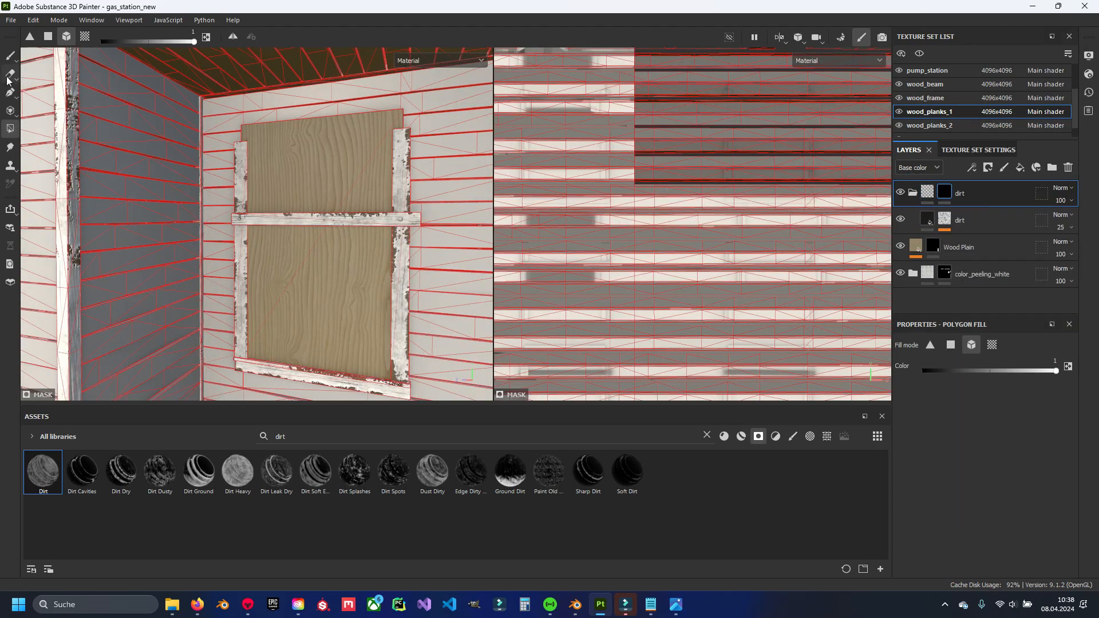
{"action": "left_click", "coordinate": [315, 184]}
{"action": "left_click", "coordinate": [7, 56]}
{"action": "scroll", "coordinate": [281, 223], "scroll_direction": "down", "scroll_amount": 10}
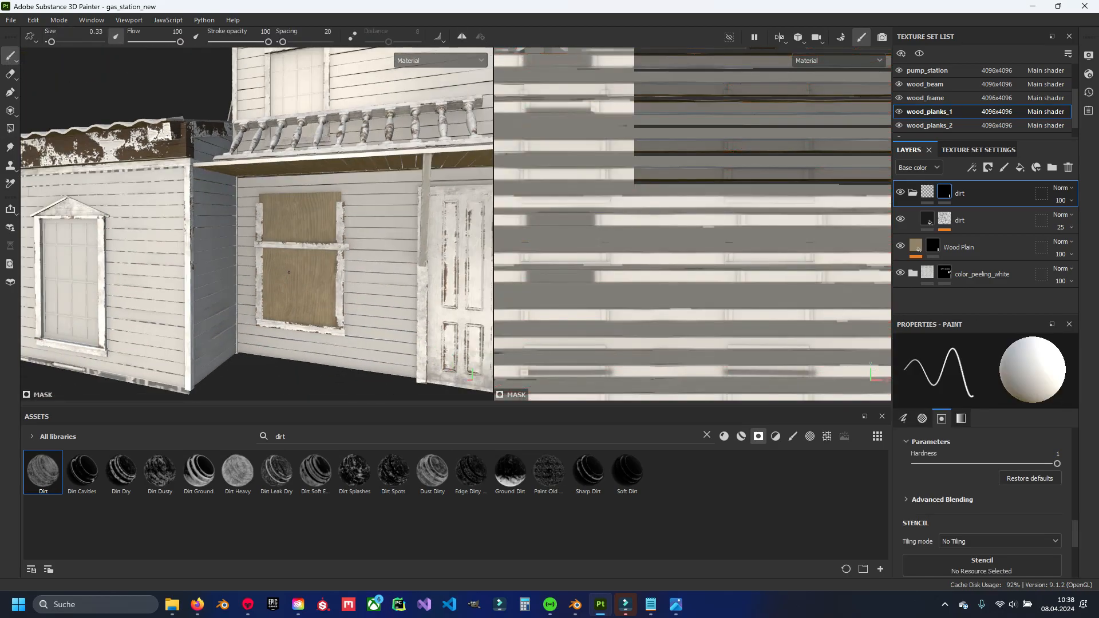
{"action": "scroll", "coordinate": [280, 223], "scroll_direction": "down", "scroll_amount": 15}
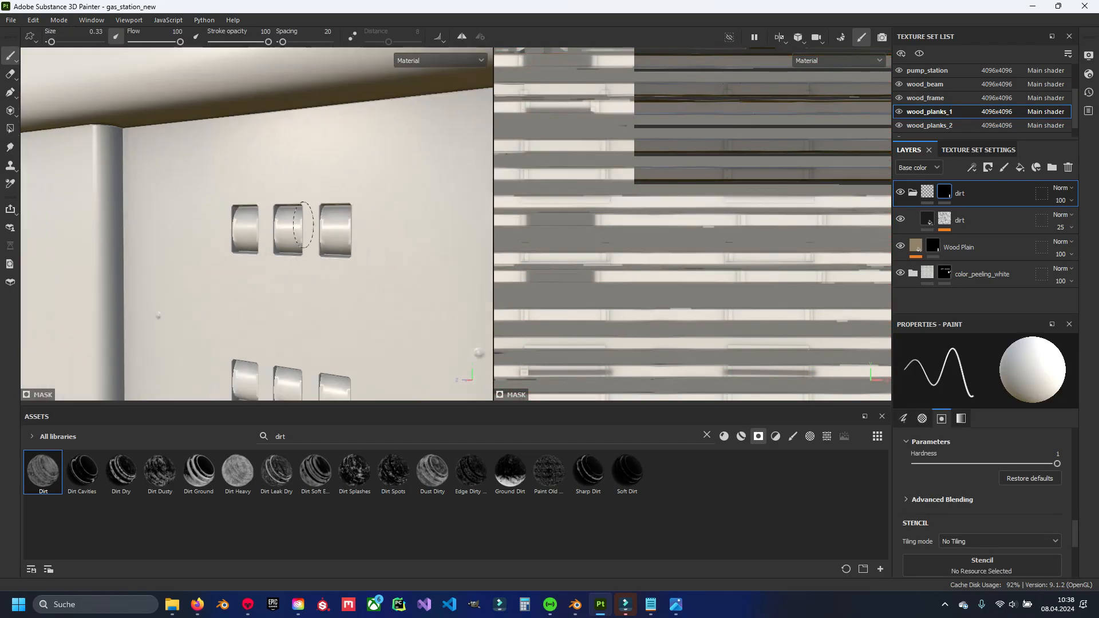
{"action": "left_click_drag", "start_coordinate": [304, 258], "coordinate": [436, 269], "text": "alt"}
{"action": "scroll", "coordinate": [317, 183], "scroll_direction": "up", "scroll_amount": 6}
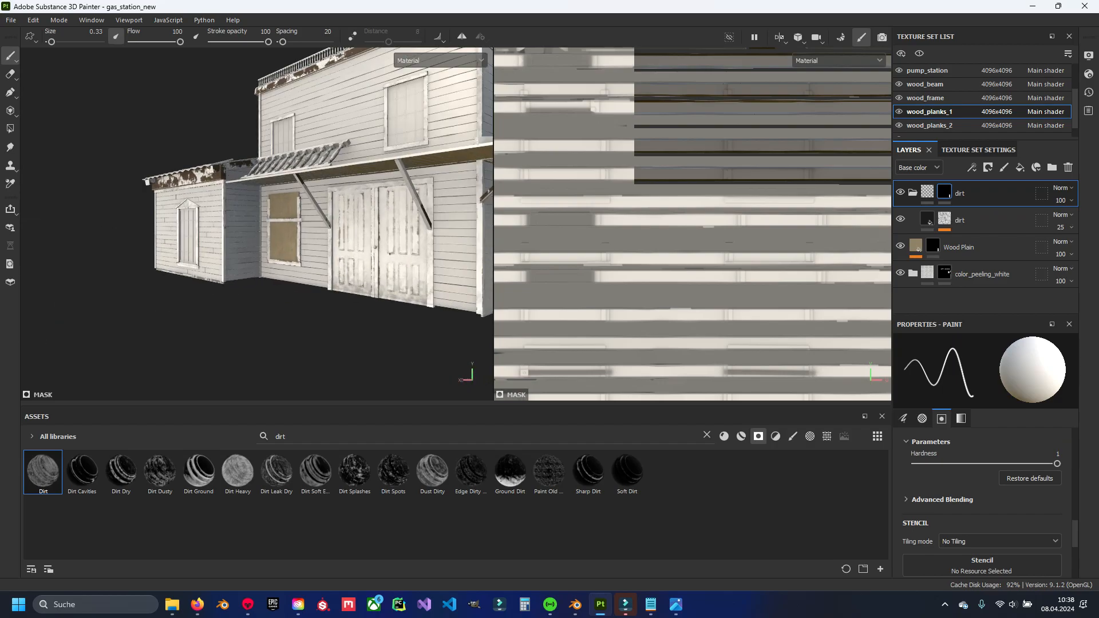
Move the Wood Plain layer into the folder beneath the dirt layer and rename the folder wood_barricade.
{"action": "left_click_drag", "start_coordinate": [962, 245], "coordinate": [968, 190]}
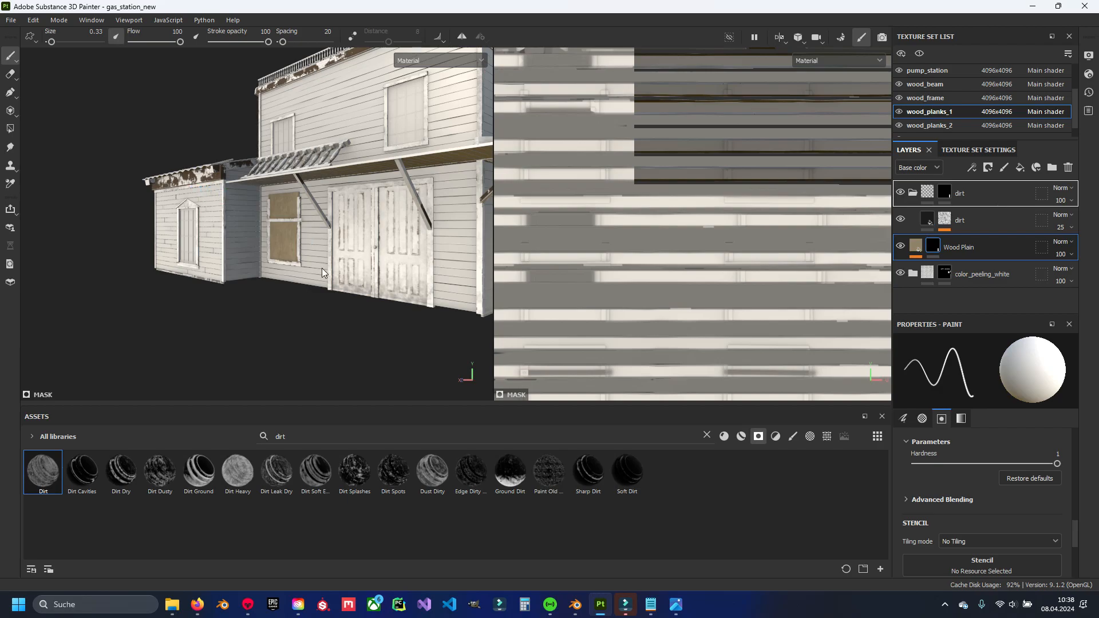
{"action": "scroll", "coordinate": [323, 270], "scroll_direction": "up", "scroll_amount": 10}
{"action": "left_click_drag", "start_coordinate": [972, 221], "coordinate": [982, 252]}
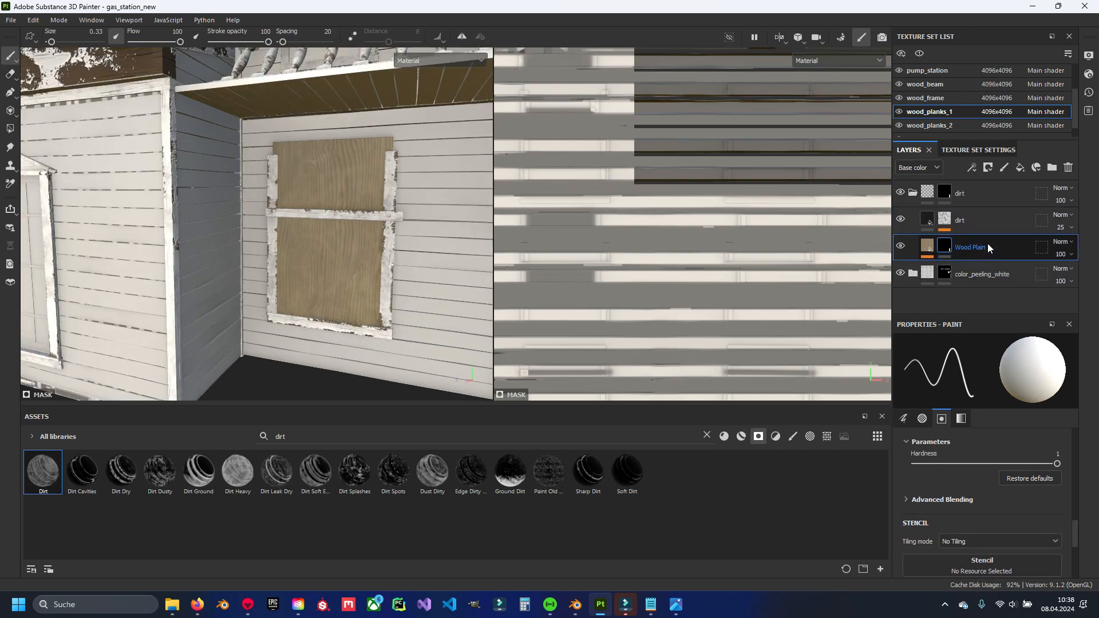
{"action": "left_click", "coordinate": [912, 193]}
{"action": "double_click", "coordinate": [975, 193]}
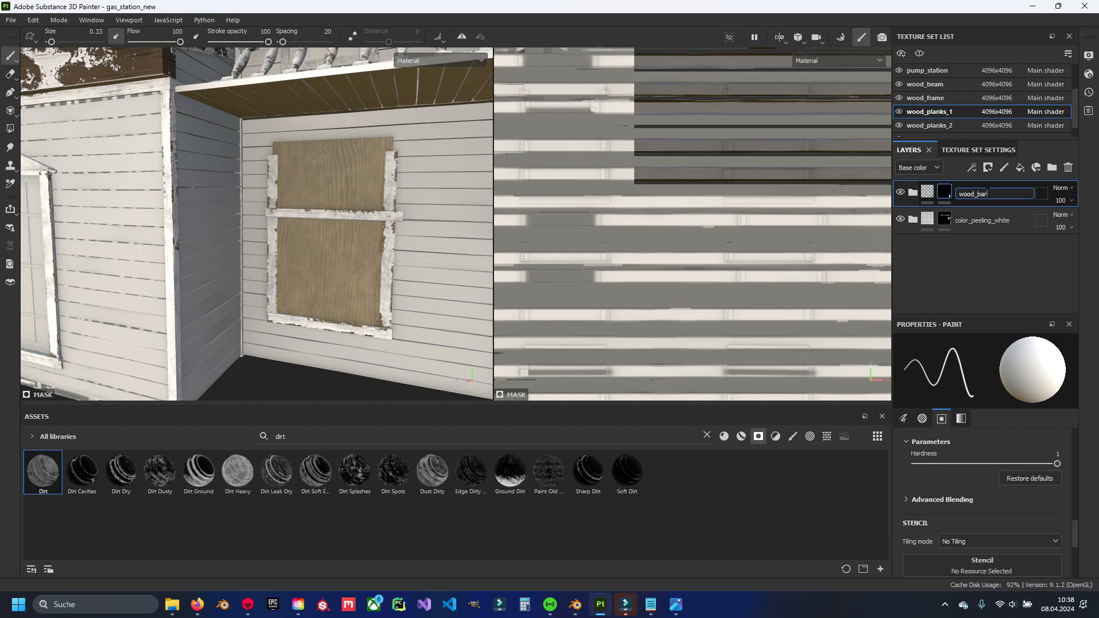
{"action": "type", "text": "de"}
{"action": "key", "text": "Return"}
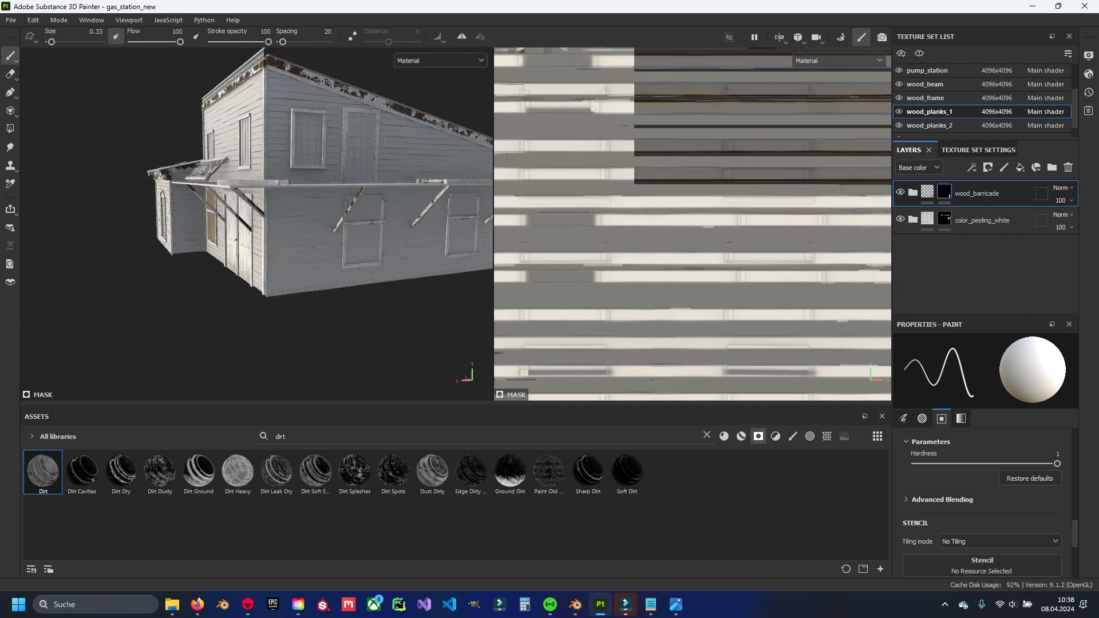
Toggle the wood_planks_2 and wood_planks_3 texture sets to identify the side wall, and copy the wood_barricade folder into wood_planks_3.
{"action": "left_click", "coordinate": [900, 126]}
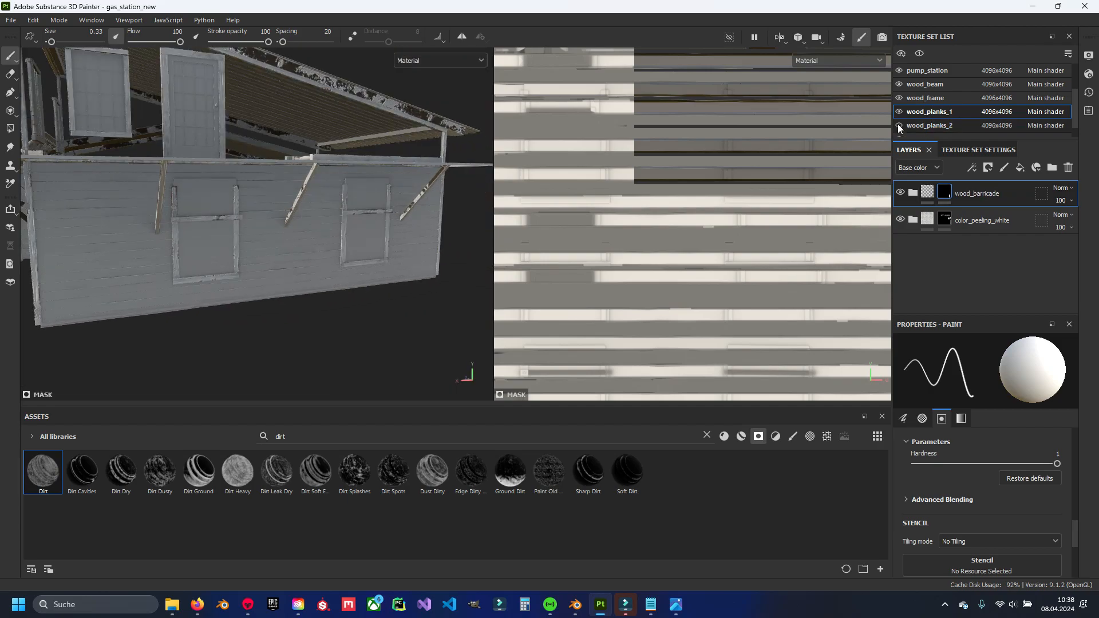
{"action": "left_click", "coordinate": [900, 126]}
{"action": "scroll", "coordinate": [900, 126], "scroll_direction": "down", "scroll_amount": 1}
{"action": "left_click", "coordinate": [900, 126]}
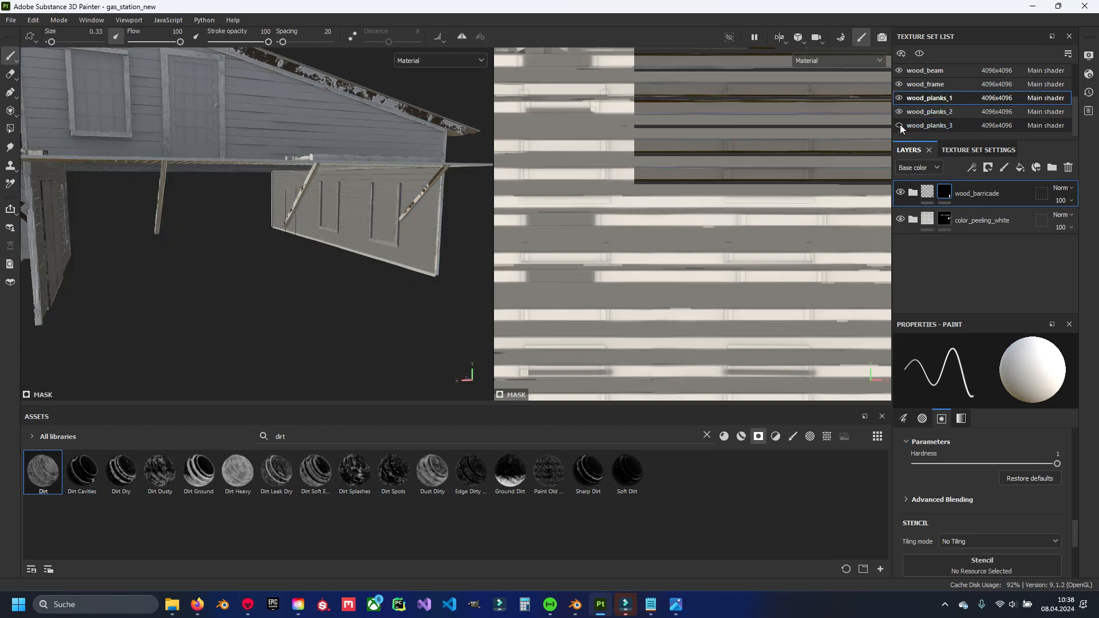
{"action": "left_click", "coordinate": [898, 125]}
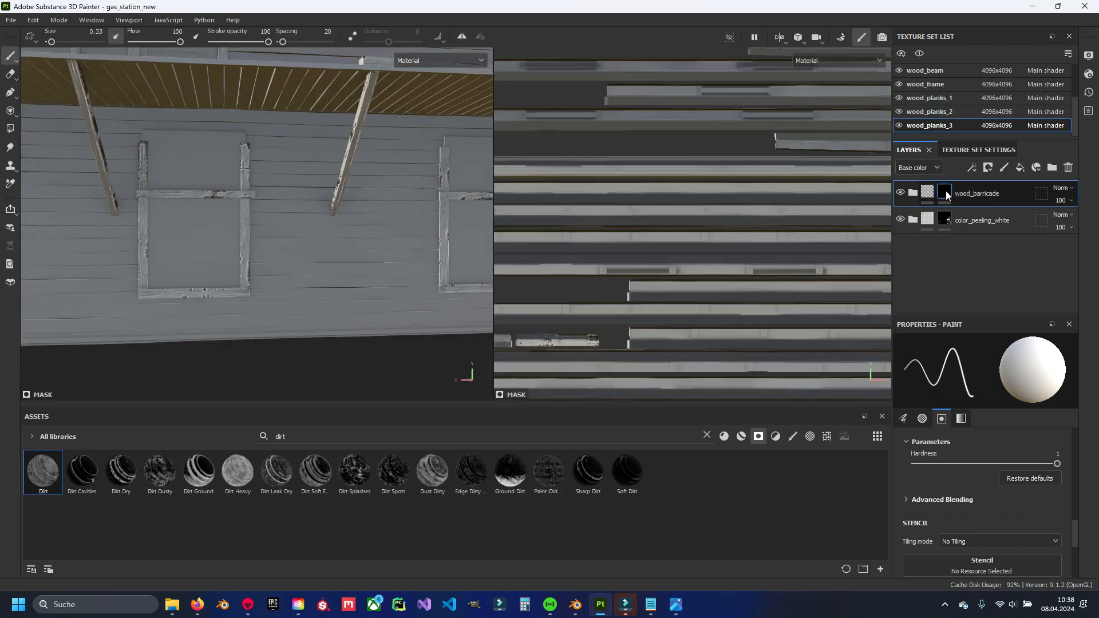
Clear the copied wood_barricade folder's mask and polygon-fill the boards covering the side wall's windows.
{"action": "right_click", "coordinate": [945, 191]}
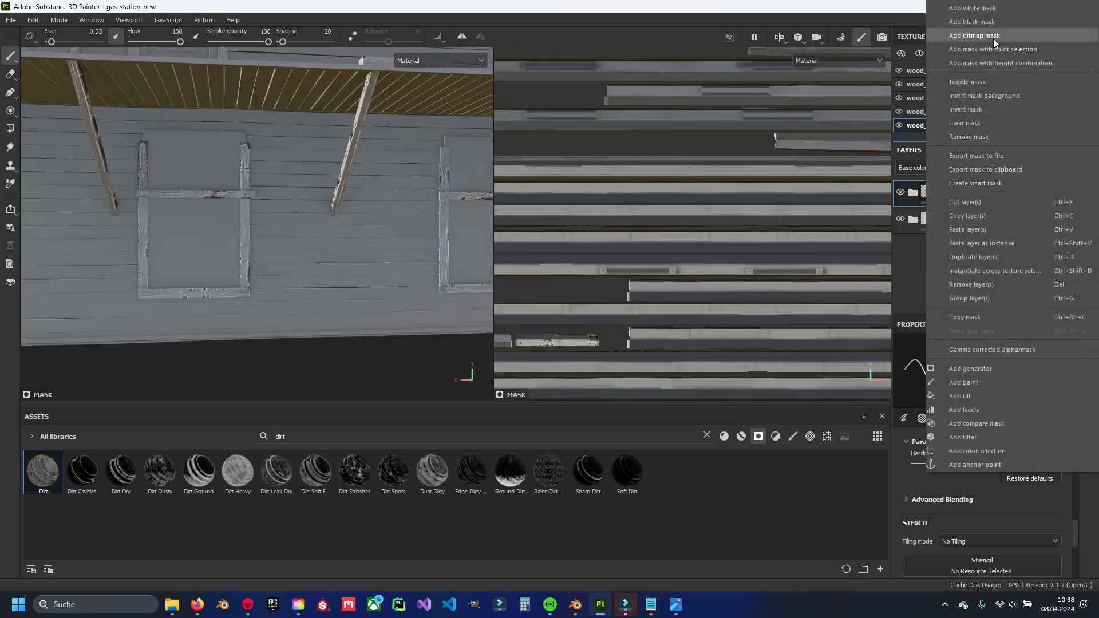
{"action": "left_click", "coordinate": [972, 123]}
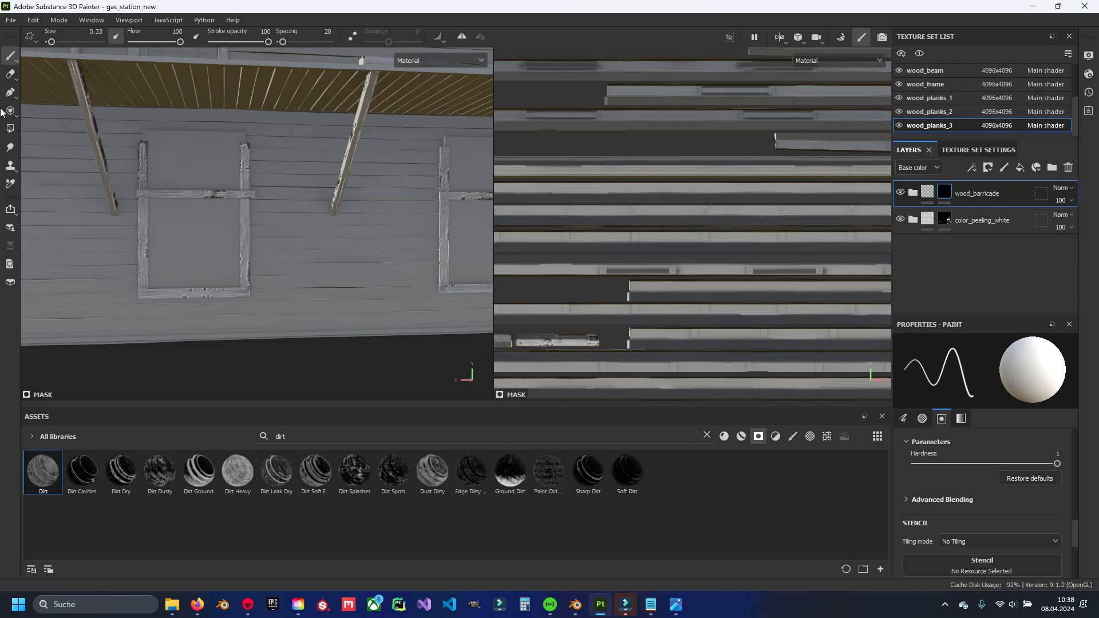
{"action": "left_click", "coordinate": [10, 128]}
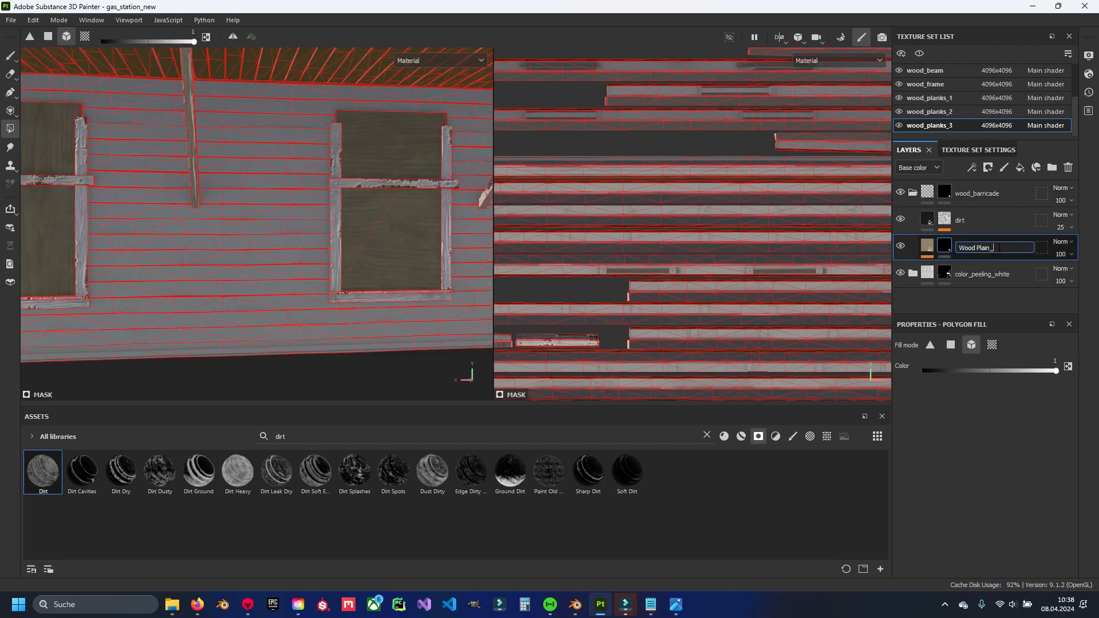
Rename the Wood Plain layer Wood Plain_90, duplicate it as Wood Plain_0, and set the copy's rotation to 0.
{"action": "key", "text": "Return"}
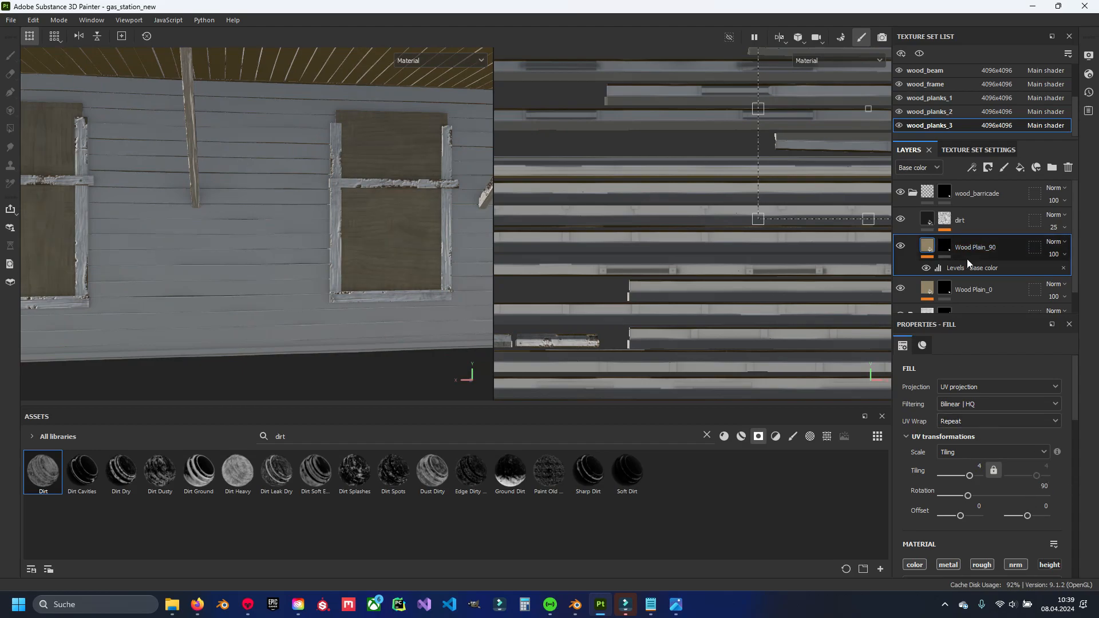
{"action": "left_click", "coordinate": [1001, 288]}
{"action": "double_click", "coordinate": [1003, 289]}
{"action": "key", "text": "BackSpace"}
{"action": "key", "text": "BackSpace"}
{"action": "type", "text": "0"}
{"action": "left_click", "coordinate": [928, 290]}
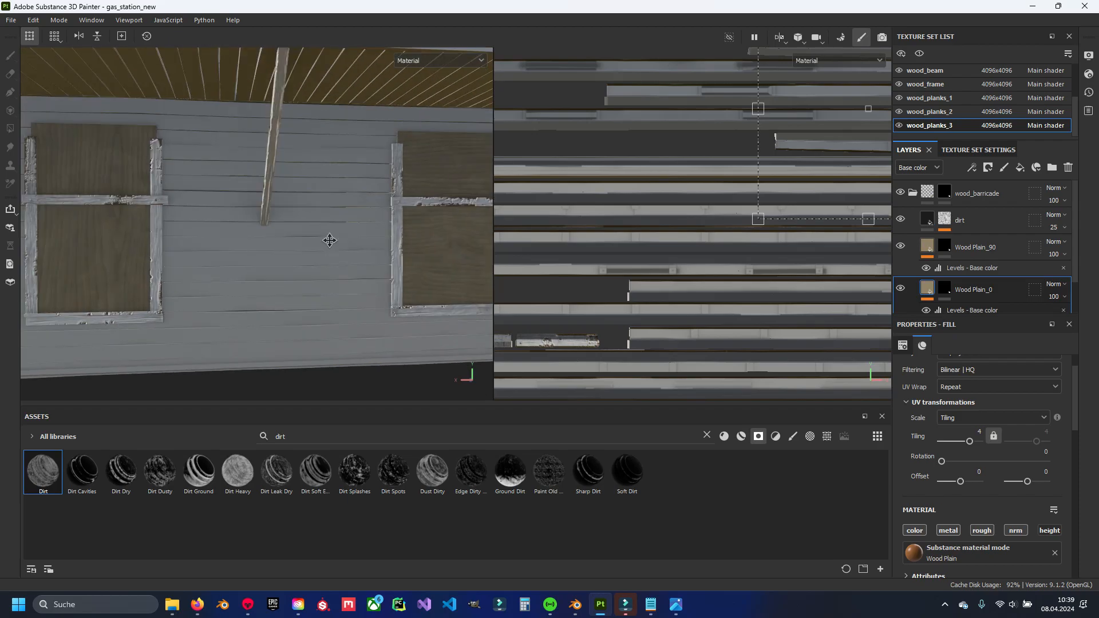
Invert the mask of the Wood Plain_0 layer in wood_planks_3.
{"action": "right_click", "coordinate": [945, 289]}
{"action": "left_click", "coordinate": [973, 109]}
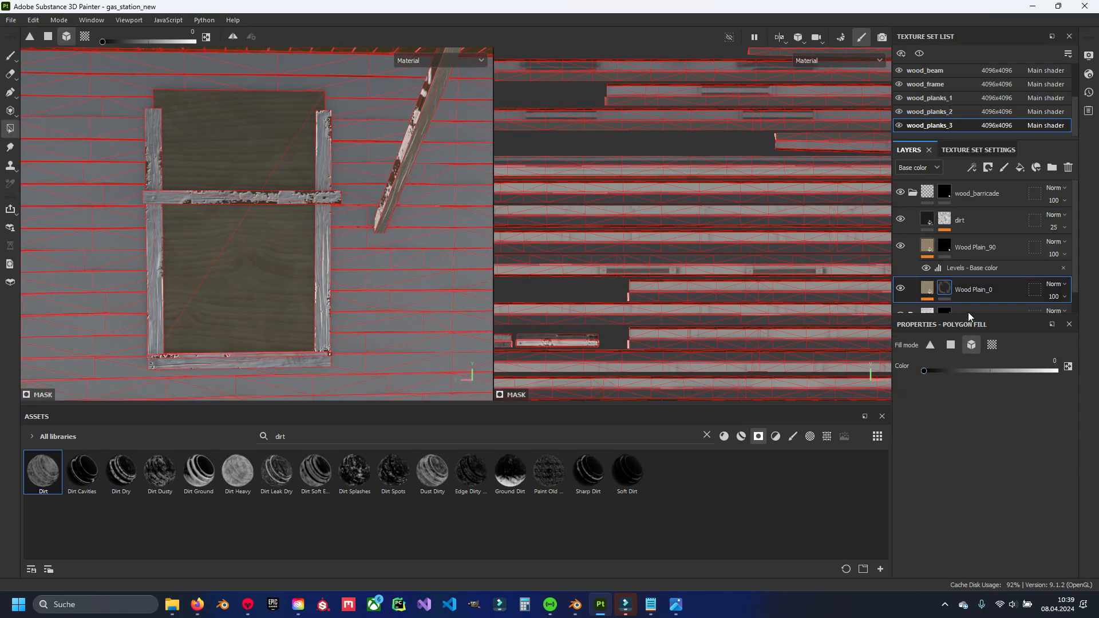
{"action": "scroll", "coordinate": [332, 307], "scroll_direction": "down", "scroll_amount": 8}
{"action": "left_click_drag", "start_coordinate": [332, 307], "coordinate": [172, 289], "text": "alt"}
{"action": "scroll", "coordinate": [258, 257], "scroll_direction": "up", "scroll_amount": 4}
Reveal the boards of the remaining wood_planks_3 windows through the wood_barricade folder's mask.
{"action": "left_click", "coordinate": [944, 193]}
{"action": "left_click_drag", "start_coordinate": [429, 246], "coordinate": [327, 252], "text": "alt"}
{"action": "scroll", "coordinate": [330, 275], "scroll_direction": "down", "scroll_amount": 4}
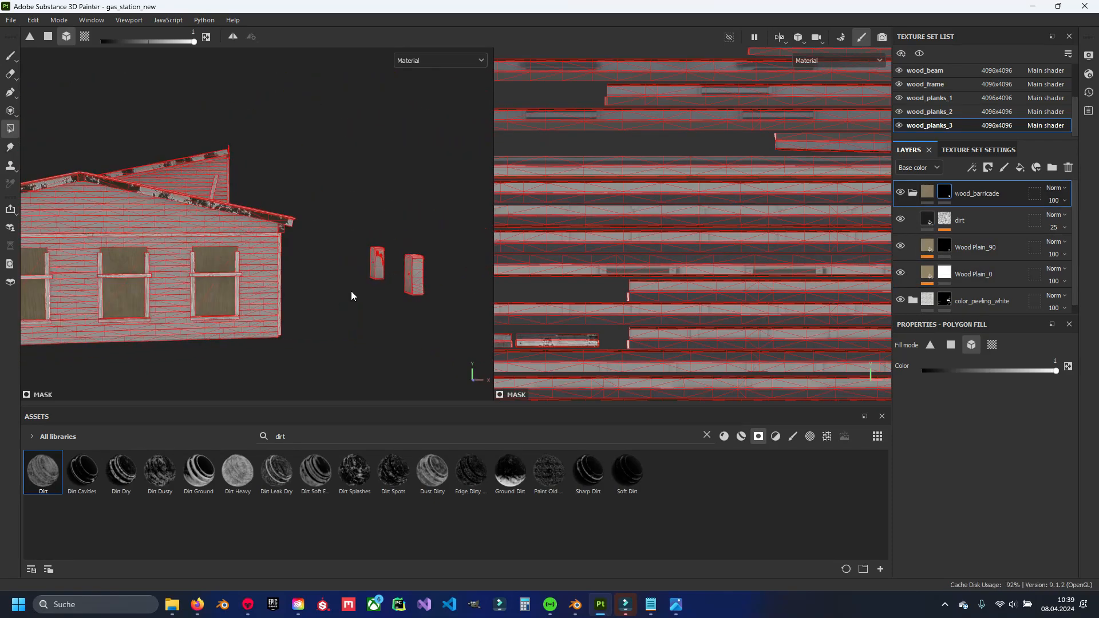
{"action": "left_click_drag", "start_coordinate": [332, 298], "coordinate": [373, 270], "text": "alt"}
{"action": "scroll", "coordinate": [263, 266], "scroll_direction": "up", "scroll_amount": 5}
In the wood_planks_1 texture set, polygon-fill the unfinished wall's window boards in the wood_barricade and Wood Plain masks.
{"action": "left_click", "coordinate": [921, 98]}
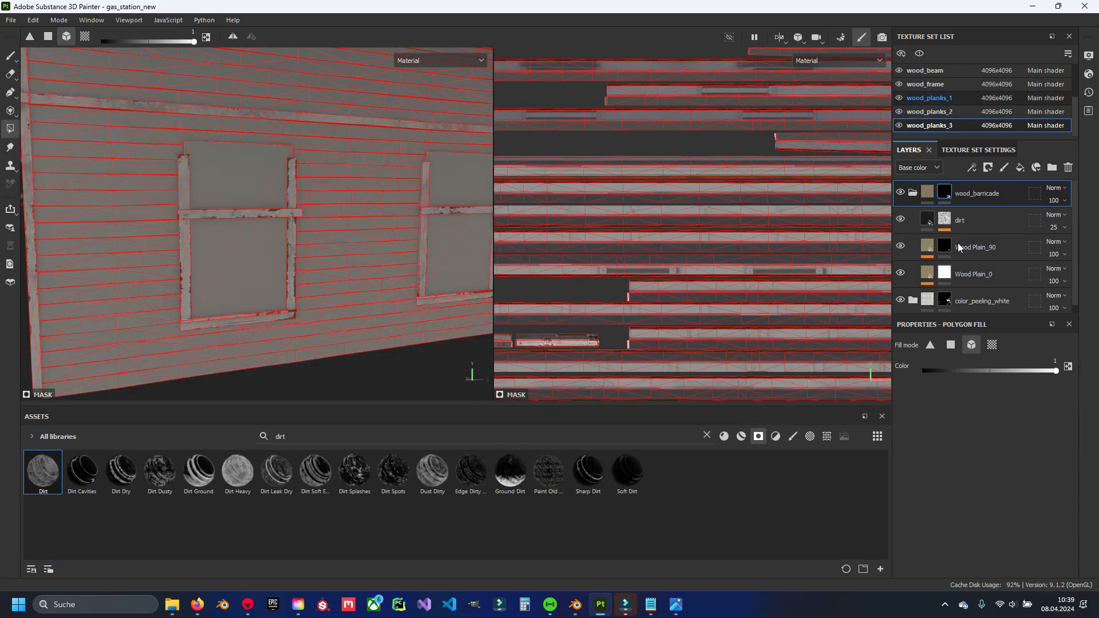
{"action": "left_click", "coordinate": [943, 193]}
{"action": "left_click_drag", "start_coordinate": [355, 196], "coordinate": [564, 240], "text": "alt"}
{"action": "left_click", "coordinate": [945, 246]}
{"action": "left_click", "coordinate": [171, 189]}
{"action": "scroll", "coordinate": [399, 166], "scroll_direction": "up", "scroll_amount": 3}
Rename wood_planks_1's Wood Plain layer Wood Plain_90, duplicate it, and name the lower copy Wood Plain_0.
{"action": "double_click", "coordinate": [990, 247]}
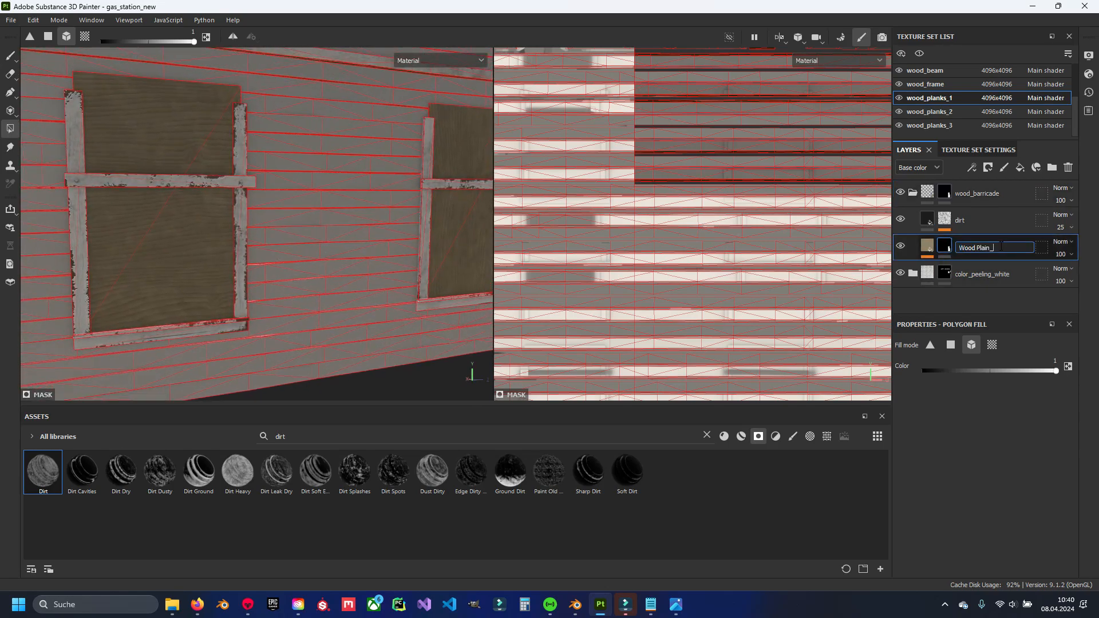
{"action": "key", "text": "ctrl+d"}
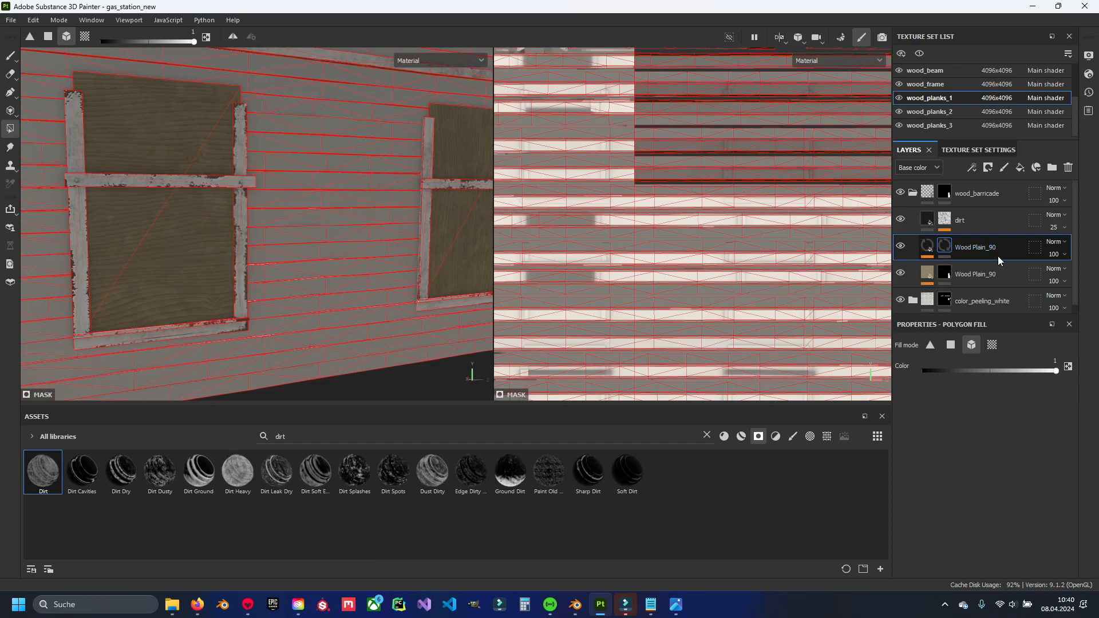
{"action": "double_click", "coordinate": [986, 256]}
{"action": "double_click", "coordinate": [977, 276]}
{"action": "key", "text": "BackSpace"}
{"action": "key", "text": "BackSpace"}
{"action": "type", "text": "0"}
{"action": "key", "text": "Return"}
Set the Wood Plain_0 fill's rotation to 0 and invert its mask in wood_planks_1.
{"action": "left_click", "coordinate": [927, 273]}
{"action": "left_click", "coordinate": [1039, 418]}
{"action": "type", "text": "0"}
{"action": "key", "text": "Return"}
{"action": "left_click", "coordinate": [946, 274]}
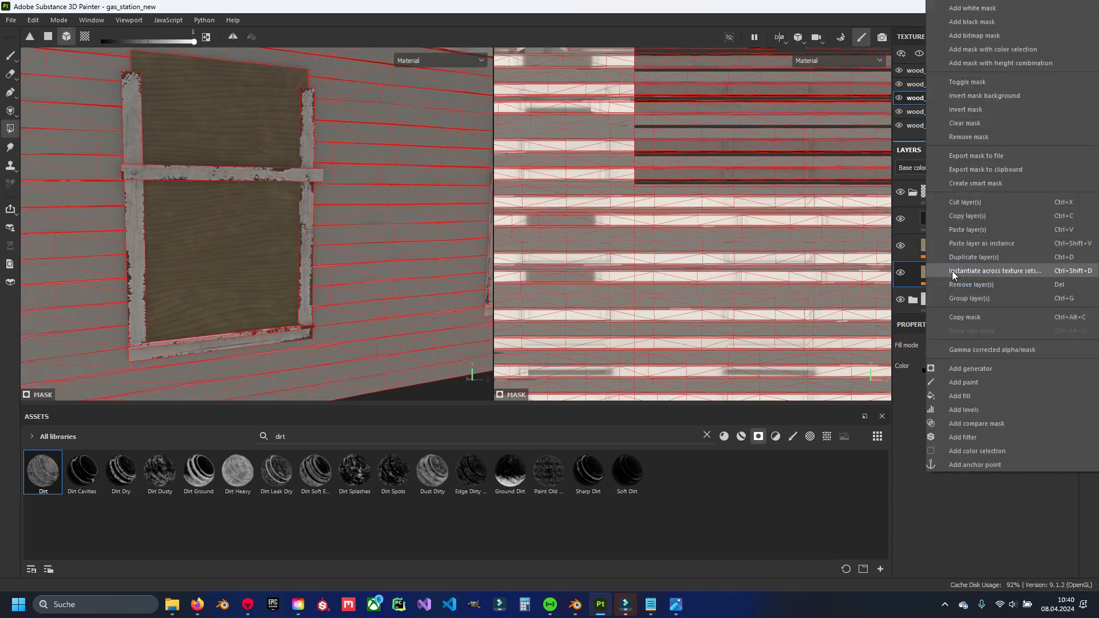
{"action": "left_click", "coordinate": [950, 269]}
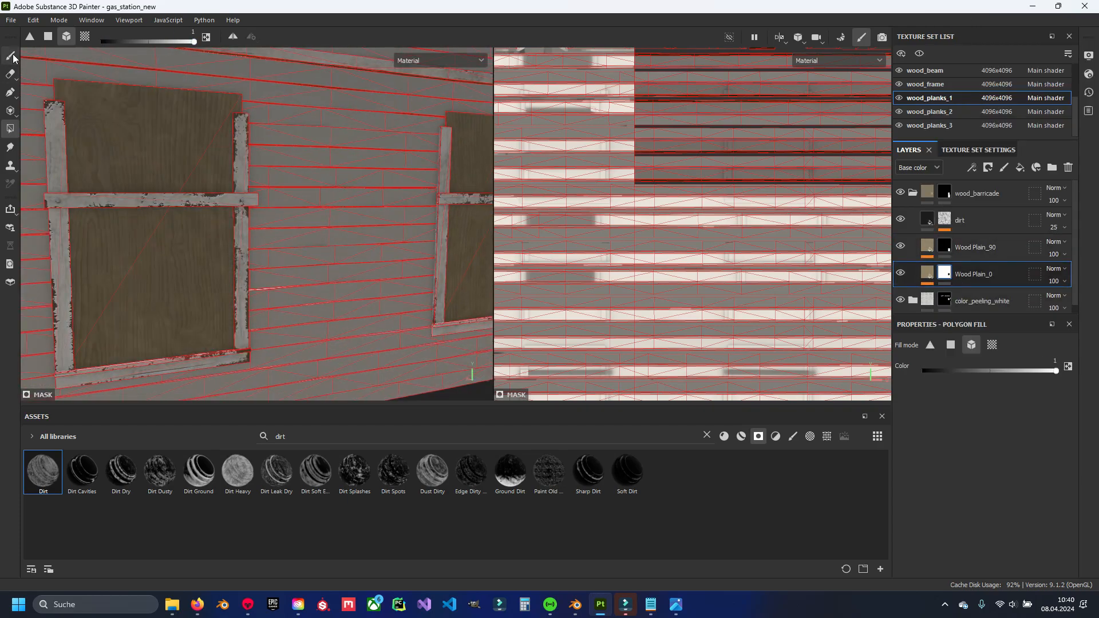
Copy the wood_barricade folder from wood_planks_3 into the wood_frame texture set.
{"action": "left_click", "coordinate": [10, 56]}
{"action": "scroll", "coordinate": [269, 231], "scroll_direction": "down", "scroll_amount": 4}
{"action": "left_click_drag", "start_coordinate": [320, 229], "coordinate": [269, 230], "text": "alt"}
{"action": "scroll", "coordinate": [269, 231], "scroll_direction": "up", "scroll_amount": 3}
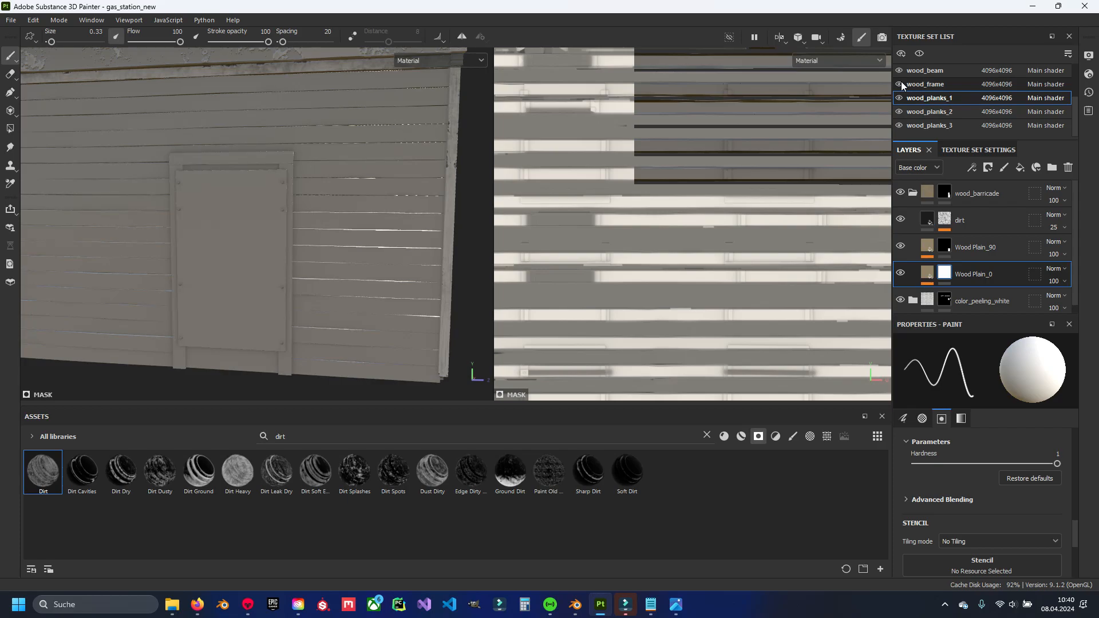
{"action": "left_click", "coordinate": [925, 85]}
{"action": "left_click", "coordinate": [911, 194]}
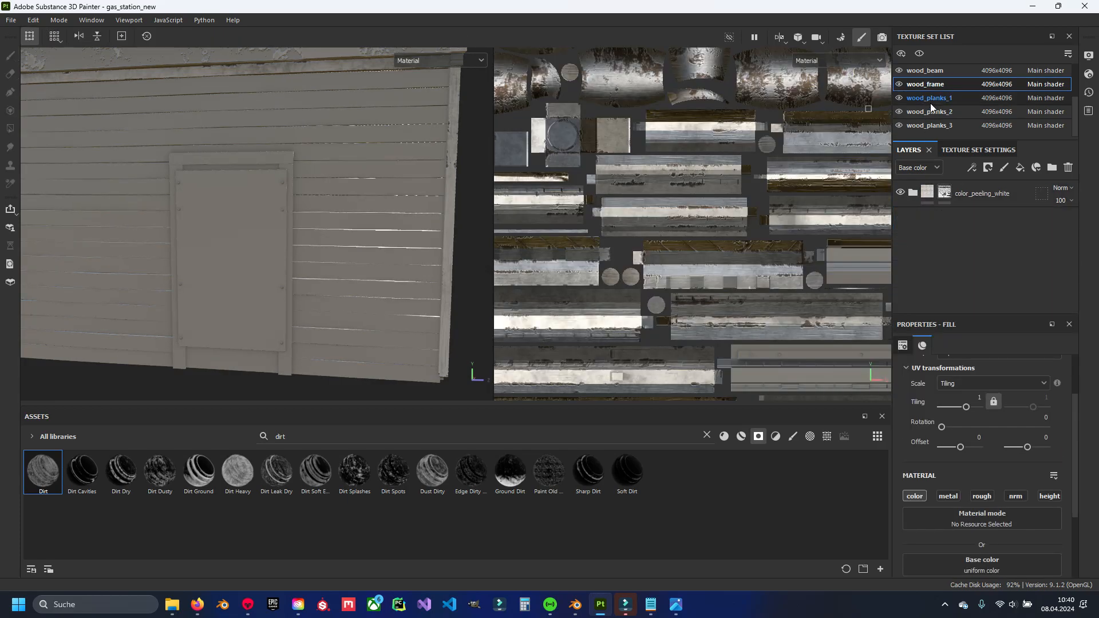
{"action": "left_click", "coordinate": [937, 115]}
{"action": "left_click", "coordinate": [939, 123]}
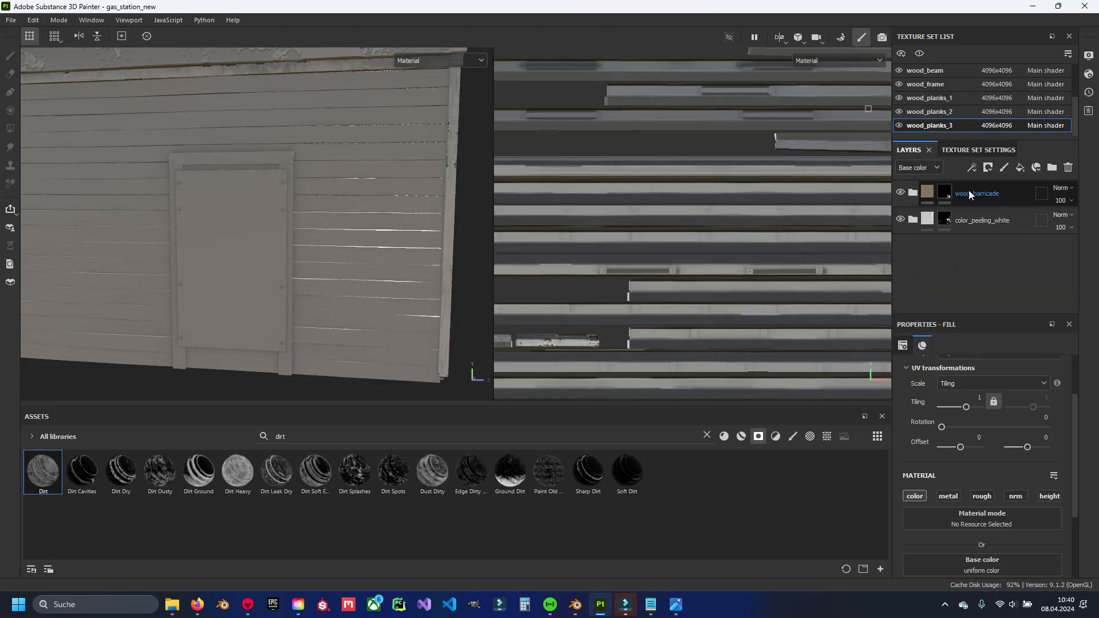
{"action": "left_click", "coordinate": [933, 85]}
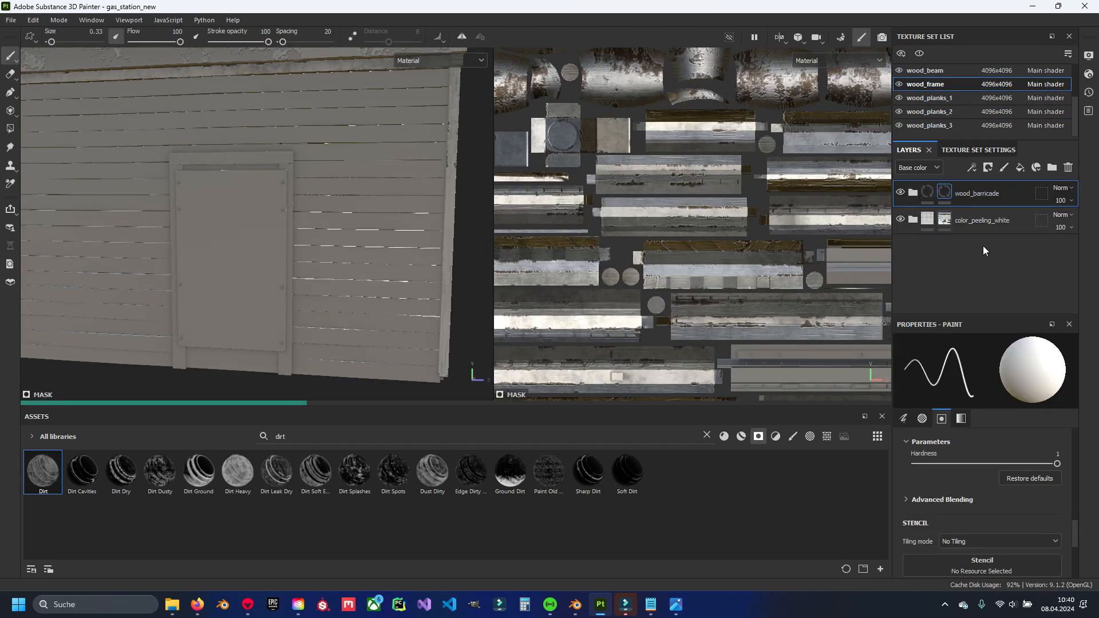
Polygon-fill the large bolted board on the end wall in wood_frame's wood_barricade folder mask.
{"action": "left_click_drag", "start_coordinate": [246, 240], "coordinate": [286, 238], "text": "alt"}
{"action": "left_click", "coordinate": [10, 129]}
{"action": "left_click", "coordinate": [277, 214]}
{"action": "key", "text": "1"}
{"action": "scroll", "coordinate": [298, 229], "scroll_direction": "down", "scroll_amount": 3}
{"action": "scroll", "coordinate": [298, 241], "scroll_direction": "up", "scroll_amount": 4}
{"action": "middle_click_drag", "start_coordinate": [297, 206], "coordinate": [420, 162], "text": "alt"}
In the wood_frame texture set, polygon-fill the trim around the end wall's board in the color_peeling_white folder mask.
{"action": "left_click", "coordinate": [967, 126]}
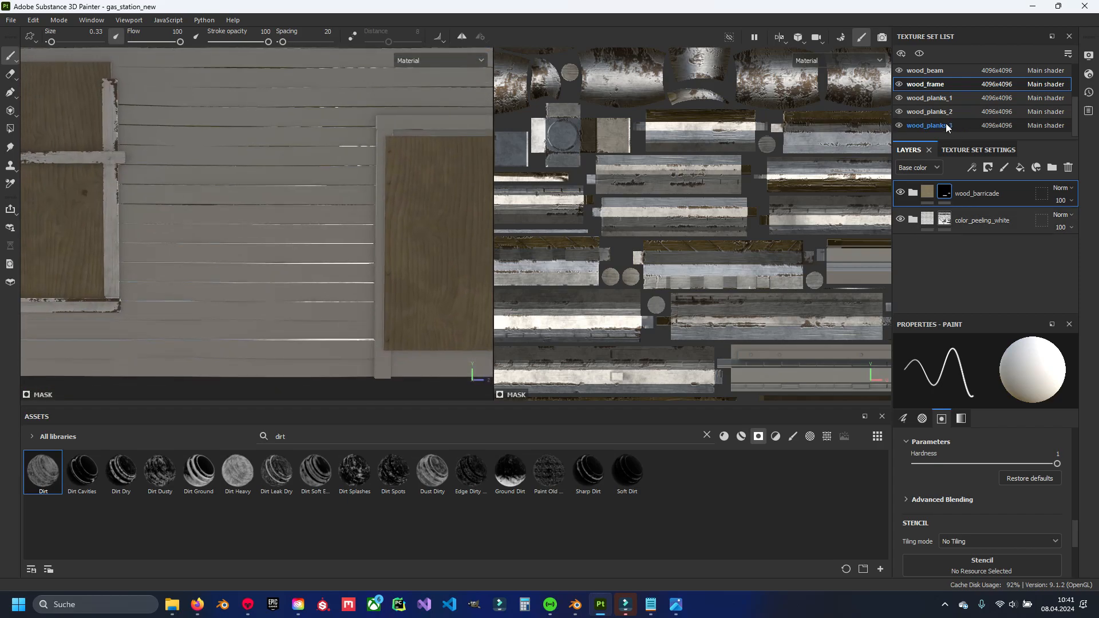
{"action": "left_click", "coordinate": [913, 192]}
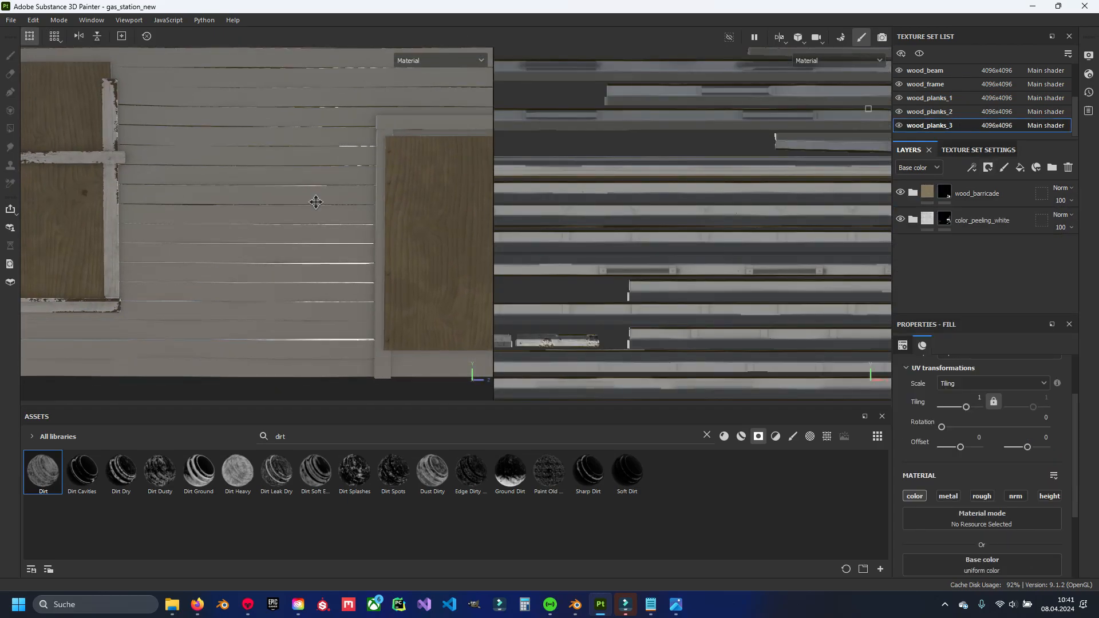
{"action": "middle_click_drag", "start_coordinate": [315, 202], "coordinate": [285, 132], "text": "alt"}
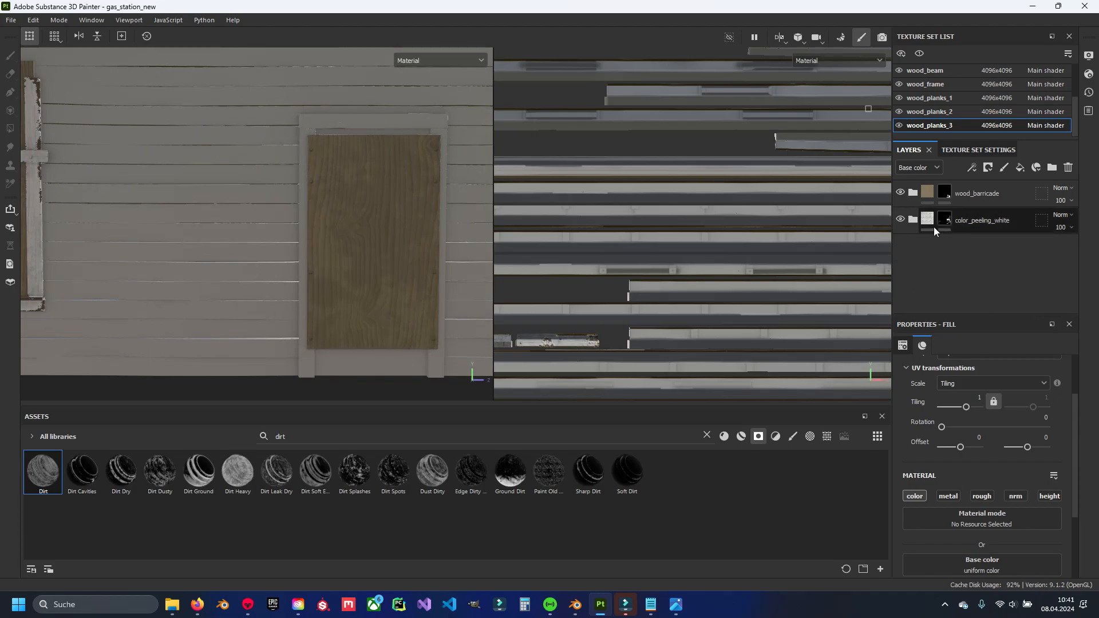
{"action": "left_click", "coordinate": [929, 111]}
{"action": "left_click", "coordinate": [937, 88]}
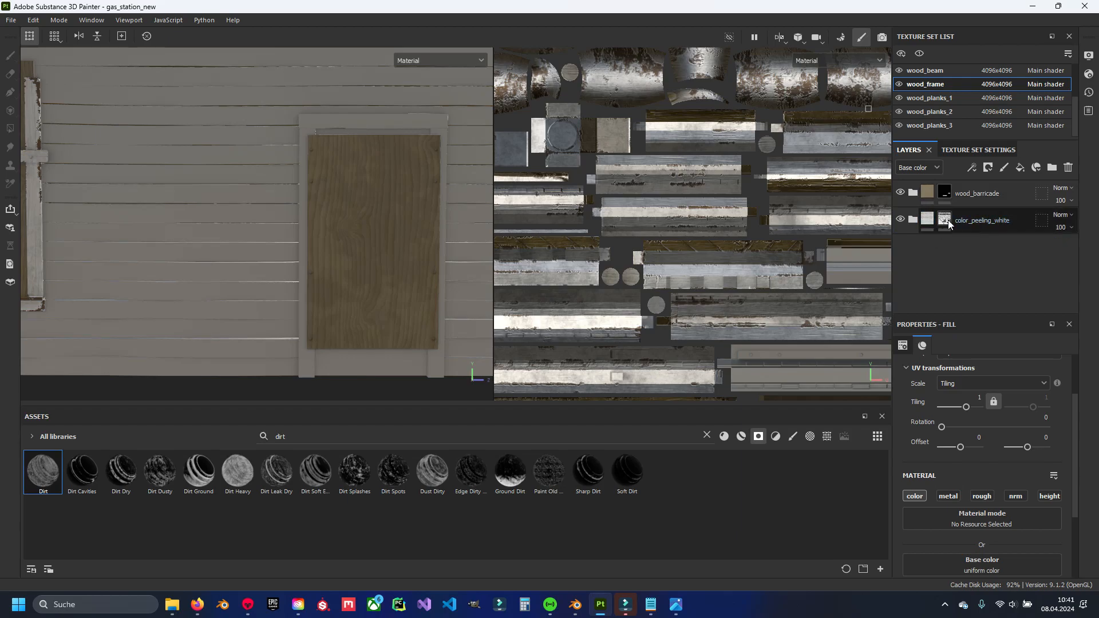
{"action": "left_click", "coordinate": [944, 219]}
{"action": "middle_click_drag", "start_coordinate": [278, 140], "coordinate": [186, 136], "text": "alt"}
{"action": "scroll", "coordinate": [186, 136], "scroll_direction": "up", "scroll_amount": 2}
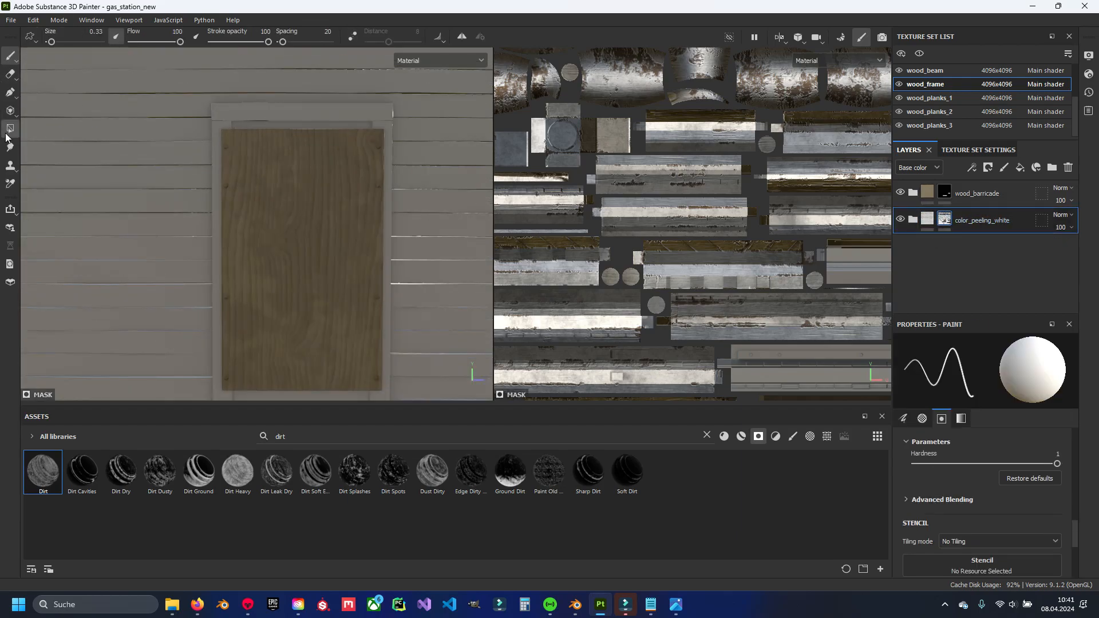
{"action": "left_click", "coordinate": [10, 130]}
{"action": "left_click_drag", "start_coordinate": [218, 103], "coordinate": [386, 128]}
{"action": "middle_click_drag", "start_coordinate": [344, 275], "coordinate": [334, 145], "text": "alt"}
{"action": "left_click", "coordinate": [10, 56]}
Toggle the two color_peeling_white folders in the wood_beam texture set to examine which roof beams each one covers.
{"action": "middle_click_drag", "start_coordinate": [246, 115], "coordinate": [232, 269], "text": "alt"}
{"action": "scroll", "coordinate": [49, 91], "scroll_direction": "down", "scroll_amount": 5}
{"action": "left_click_drag", "start_coordinate": [48, 91], "coordinate": [91, 131], "text": "alt"}
{"action": "scroll", "coordinate": [409, 225], "scroll_direction": "up", "scroll_amount": 3}
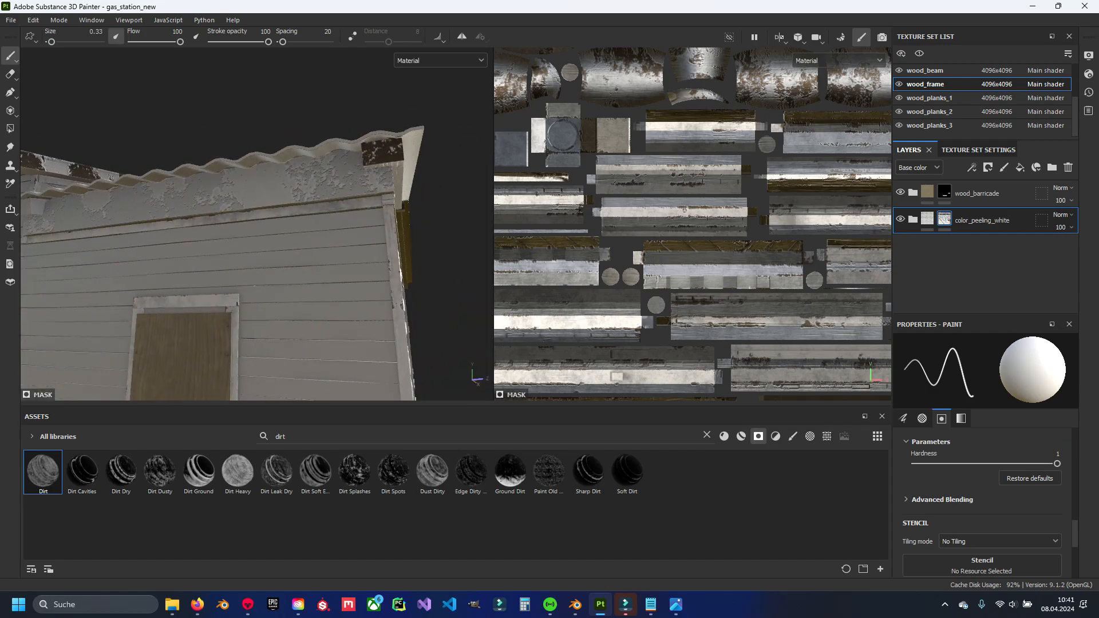
{"action": "scroll", "coordinate": [937, 102], "scroll_direction": "up", "scroll_amount": 4}
{"action": "scroll", "coordinate": [901, 84], "scroll_direction": "down", "scroll_amount": 3}
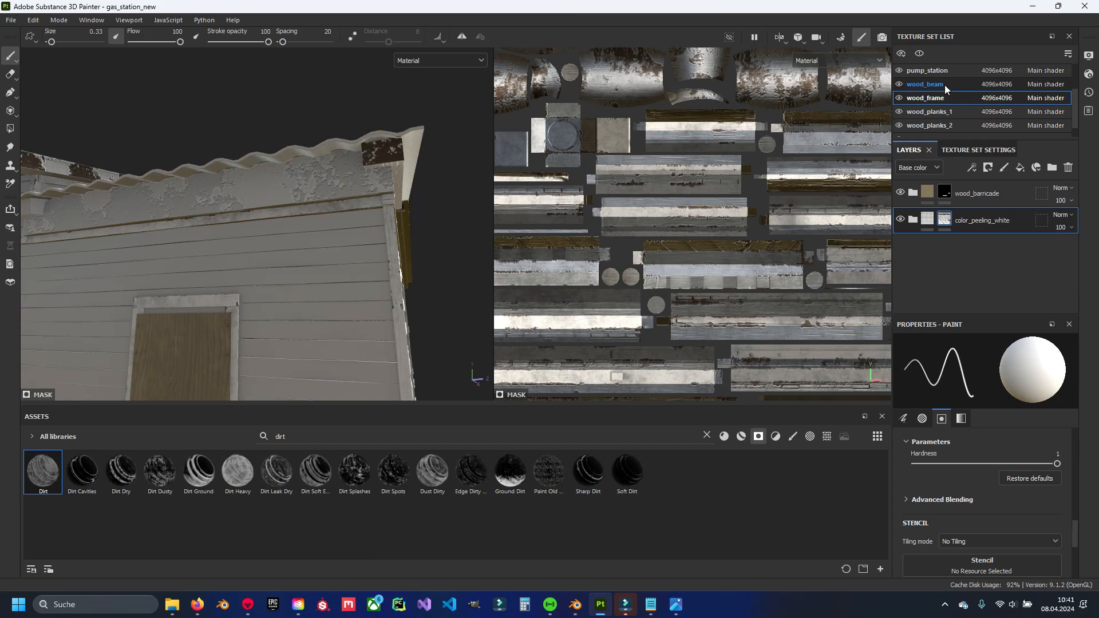
{"action": "left_click", "coordinate": [945, 84]}
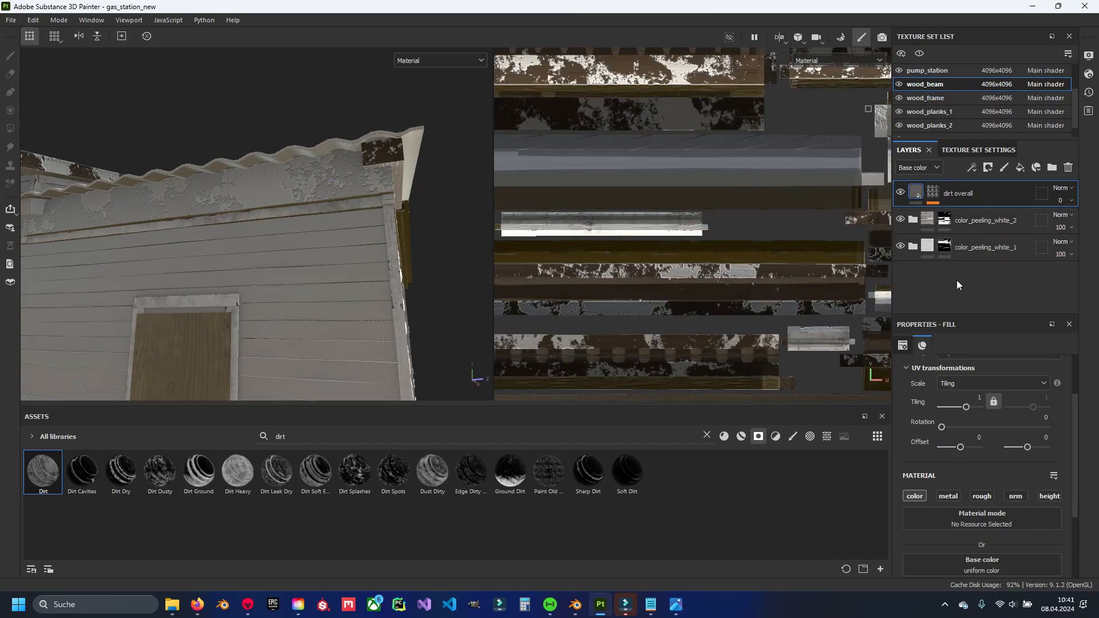
{"action": "left_click", "coordinate": [901, 220]}
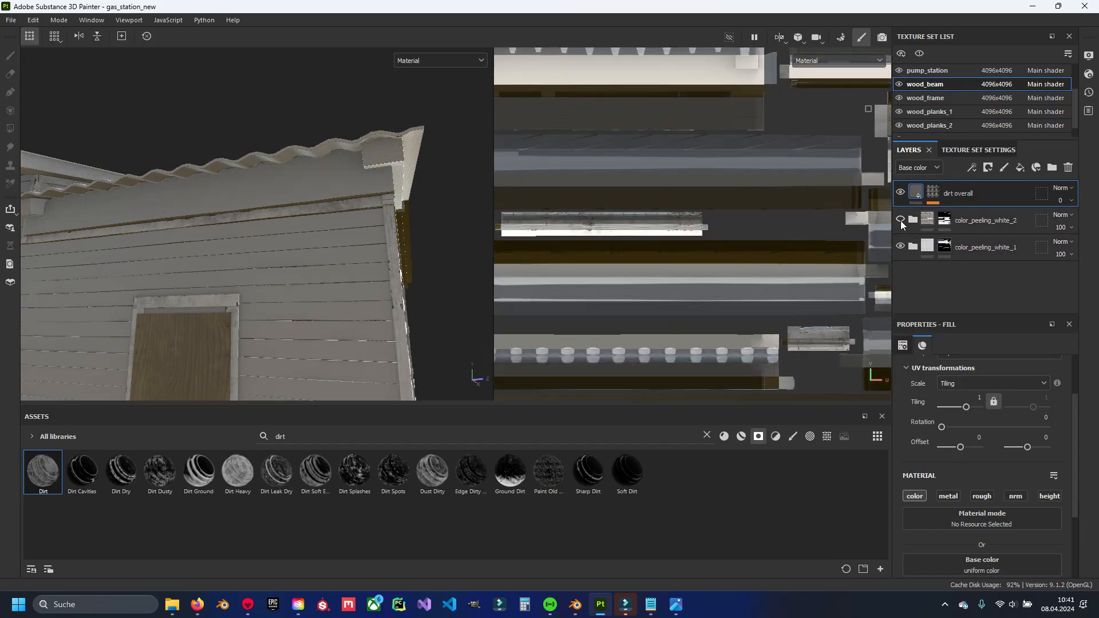
{"action": "left_click", "coordinate": [901, 220]}
{"action": "left_click", "coordinate": [901, 246]}
{"action": "left_click", "coordinate": [901, 247]}
{"action": "left_click", "coordinate": [900, 220]}
{"action": "left_click", "coordinate": [900, 220]}
Expand color_peeling_white_2 and toggle its layers and the base_color_white Mask Editor to examine their effect on the roof beams.
{"action": "left_click", "coordinate": [913, 220]}
{"action": "scroll", "coordinate": [908, 226], "scroll_direction": "down", "scroll_amount": 2}
{"action": "left_click", "coordinate": [901, 229]}
{"action": "left_click", "coordinate": [901, 229]}
{"action": "scroll", "coordinate": [901, 230], "scroll_direction": "down", "scroll_amount": 1}
{"action": "scroll", "coordinate": [901, 230], "scroll_direction": "down", "scroll_amount": 4}
{"action": "left_click", "coordinate": [901, 252]}
{"action": "left_click", "coordinate": [901, 250]}
{"action": "scroll", "coordinate": [906, 256], "scroll_direction": "up", "scroll_amount": 3}
{"action": "left_click_drag", "start_coordinate": [395, 240], "coordinate": [270, 216], "text": "alt"}
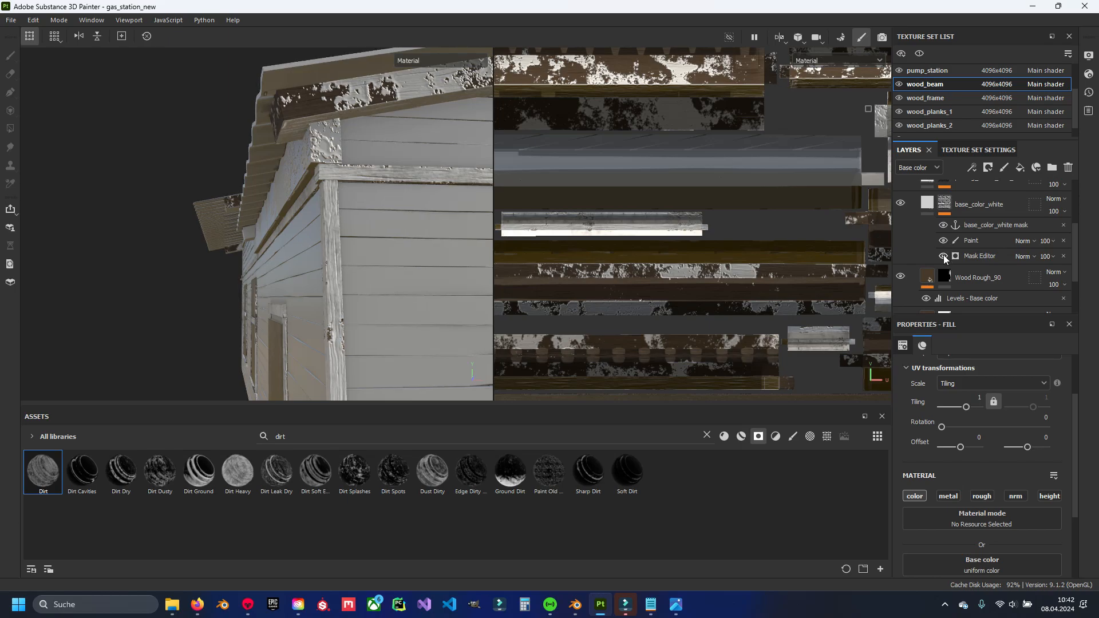
{"action": "left_click", "coordinate": [943, 256]}
{"action": "left_click", "coordinate": [945, 257]}
{"action": "left_click_drag", "start_coordinate": [326, 243], "coordinate": [367, 236], "text": "alt"}
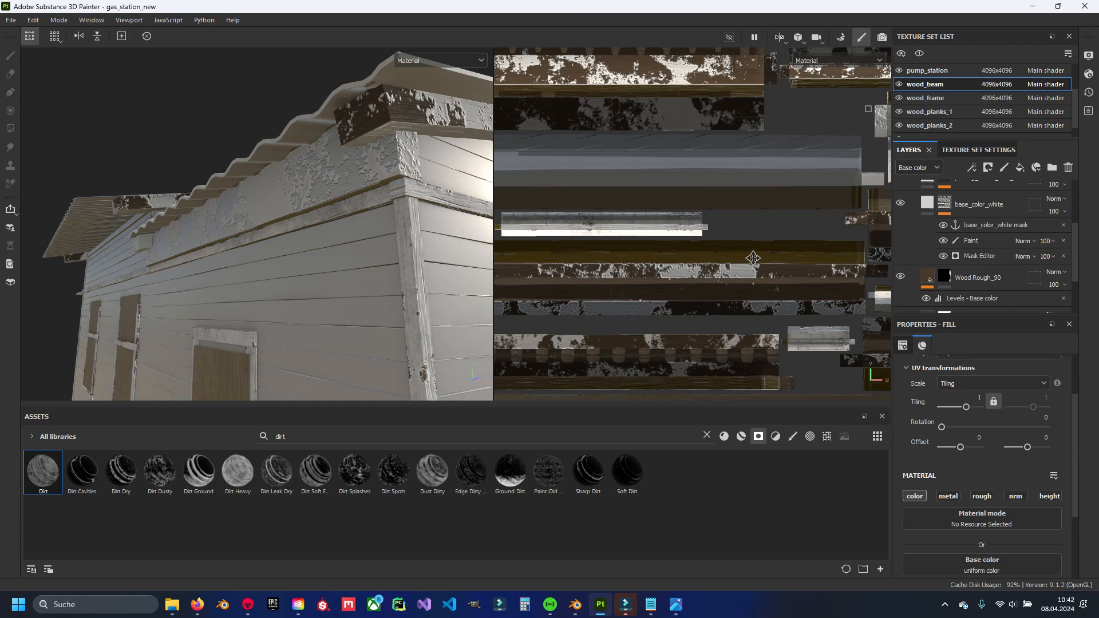
{"action": "left_click", "coordinate": [945, 256]}
{"action": "left_click", "coordinate": [943, 202]}
{"action": "left_click", "coordinate": [9, 128]}
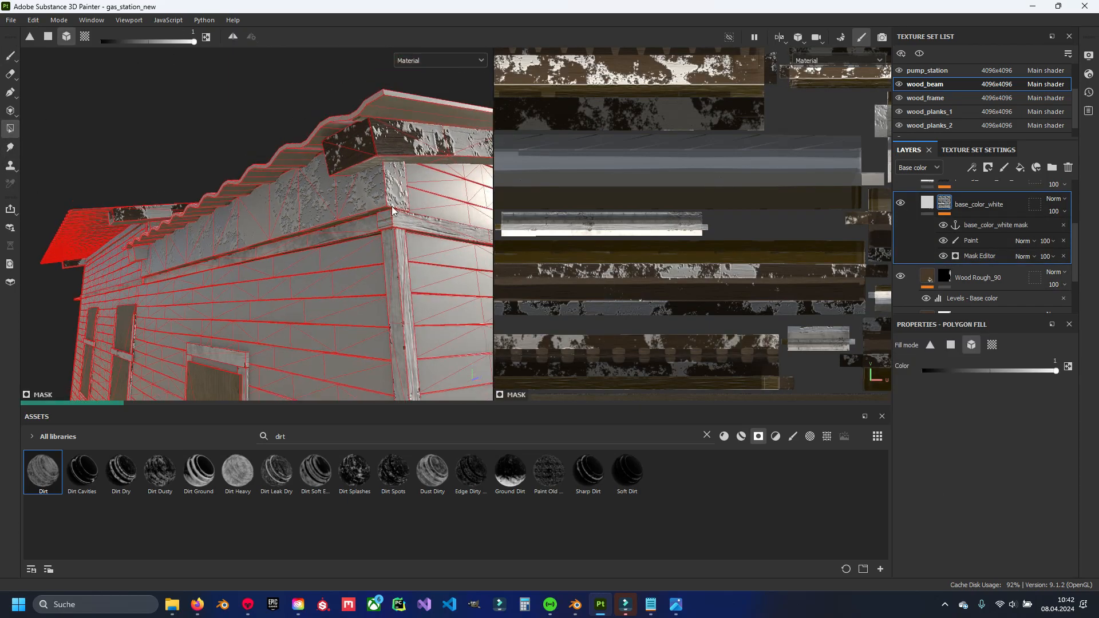
{"action": "scroll", "coordinate": [946, 255], "scroll_direction": "up", "scroll_amount": 3}
{"action": "left_click", "coordinate": [948, 240]}
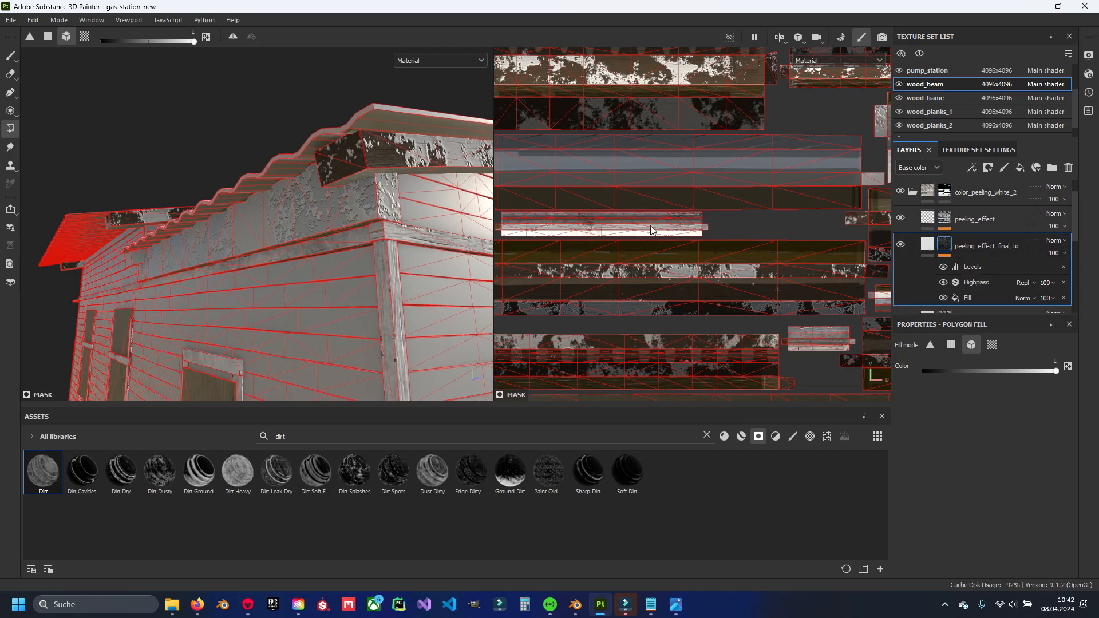
{"action": "left_click", "coordinate": [944, 218]}
{"action": "left_click", "coordinate": [945, 191]}
{"action": "scroll", "coordinate": [966, 285], "scroll_direction": "down", "scroll_amount": 3}
{"action": "scroll", "coordinate": [967, 289], "scroll_direction": "down", "scroll_amount": 2}
{"action": "left_click", "coordinate": [944, 265]}
{"action": "key", "text": "1"}
Save the project after viewing the peeling beams along the front and side roofs.
{"action": "left_click_drag", "start_coordinate": [292, 221], "coordinate": [327, 256], "text": "alt"}
{"action": "middle_click_drag", "start_coordinate": [442, 196], "coordinate": [327, 197], "text": "alt"}
{"action": "left_click_drag", "start_coordinate": [304, 222], "coordinate": [321, 208], "text": "alt"}
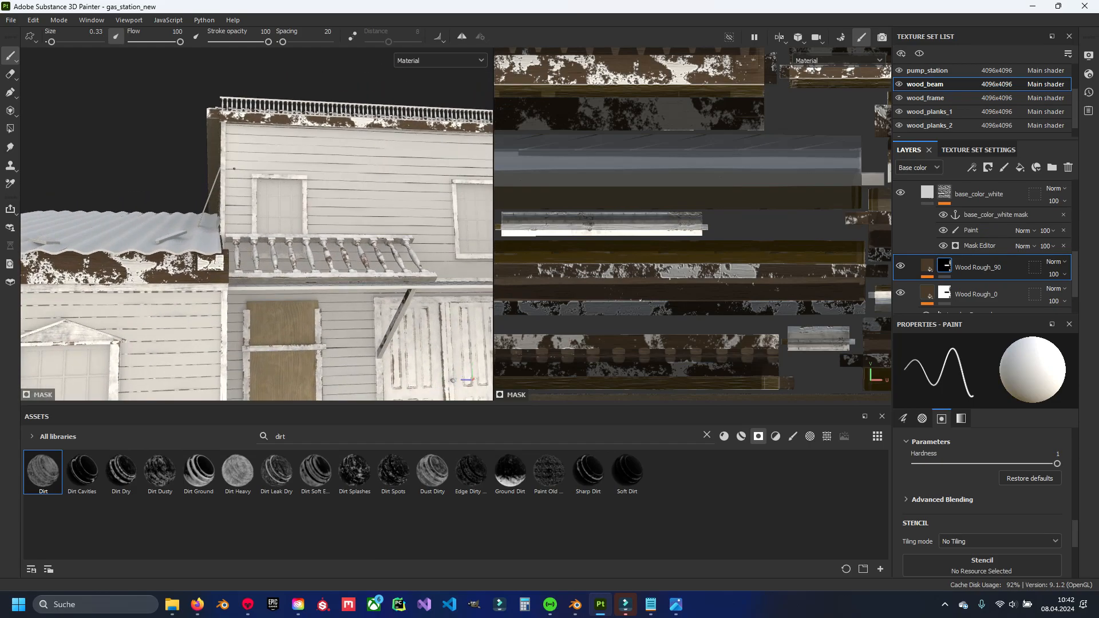
{"action": "middle_click_drag", "start_coordinate": [321, 207], "coordinate": [441, 164], "text": "alt"}
{"action": "left_click_drag", "start_coordinate": [255, 191], "coordinate": [262, 221], "text": "alt"}
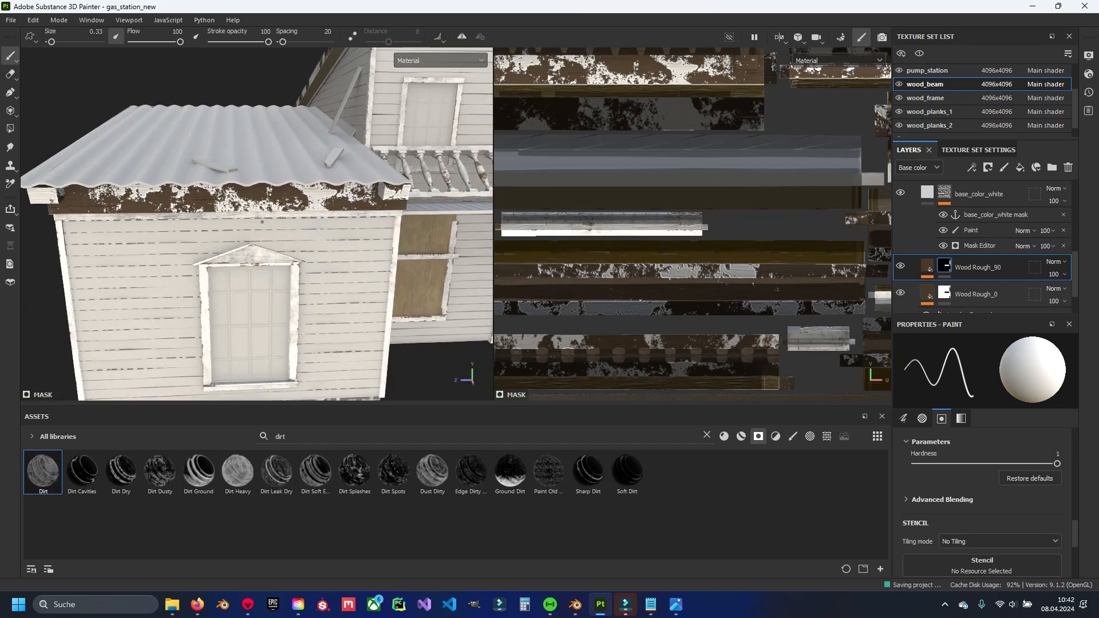
{"action": "key", "text": "ctrl"}
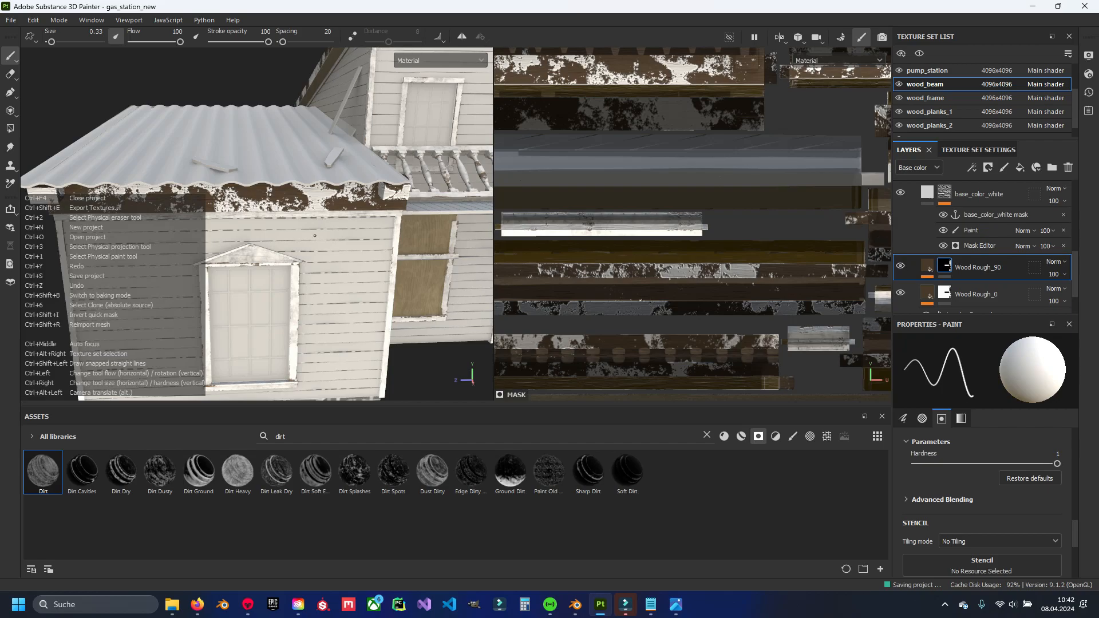
Delete the base_color_white layer and the peeling_effect_final layer above it from wood_beam's color_peeling_white_2 folder.
{"action": "scroll", "coordinate": [951, 205], "scroll_direction": "up", "scroll_amount": 1}
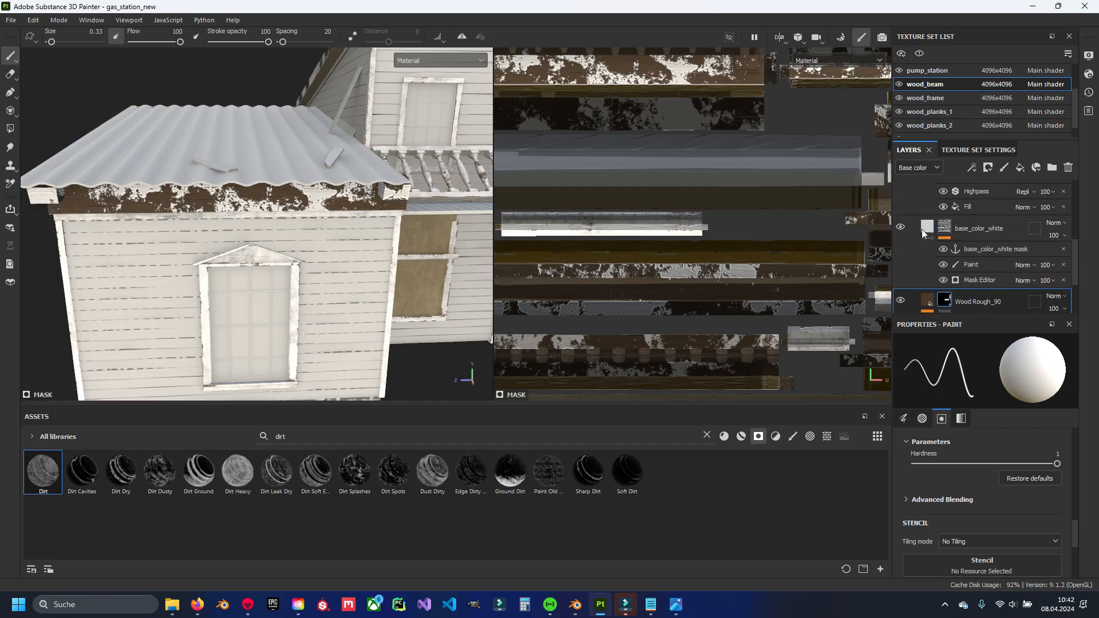
{"action": "scroll", "coordinate": [902, 229], "scroll_direction": "up", "scroll_amount": 1}
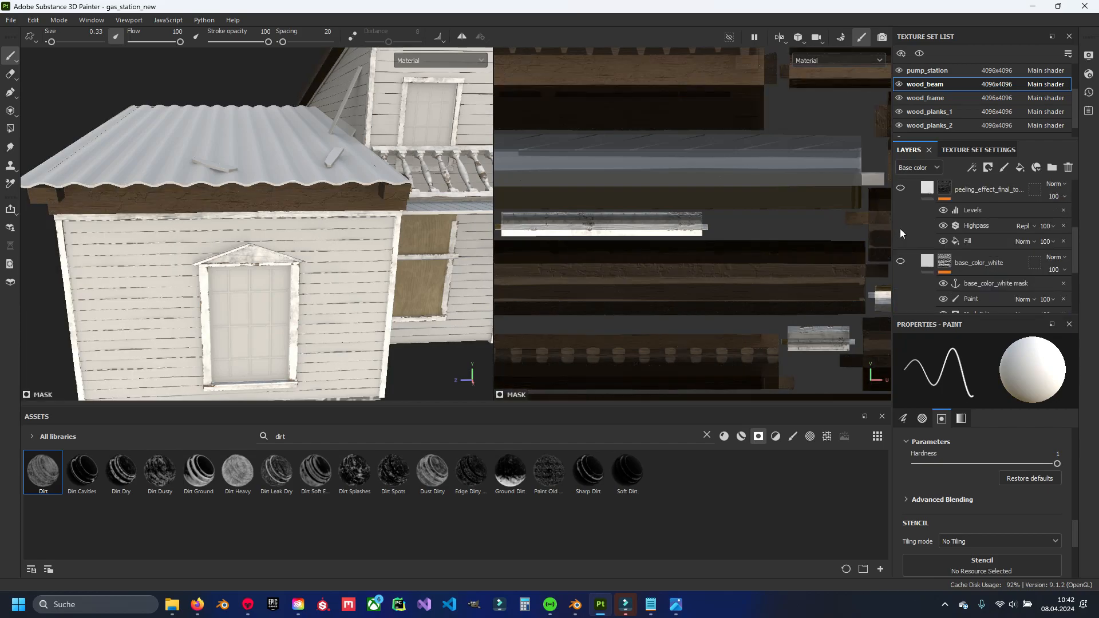
{"action": "left_click", "coordinate": [900, 263]}
{"action": "left_click", "coordinate": [994, 194]}
{"action": "key", "text": "Delete"}
Examine the unpainted wooden beams under the roofs from several angles.
{"action": "left_click_drag", "start_coordinate": [275, 246], "coordinate": [275, 211], "text": "alt"}
{"action": "middle_click_drag", "start_coordinate": [401, 178], "coordinate": [303, 210], "text": "alt"}
{"action": "left_click_drag", "start_coordinate": [304, 210], "coordinate": [278, 184], "text": "alt"}
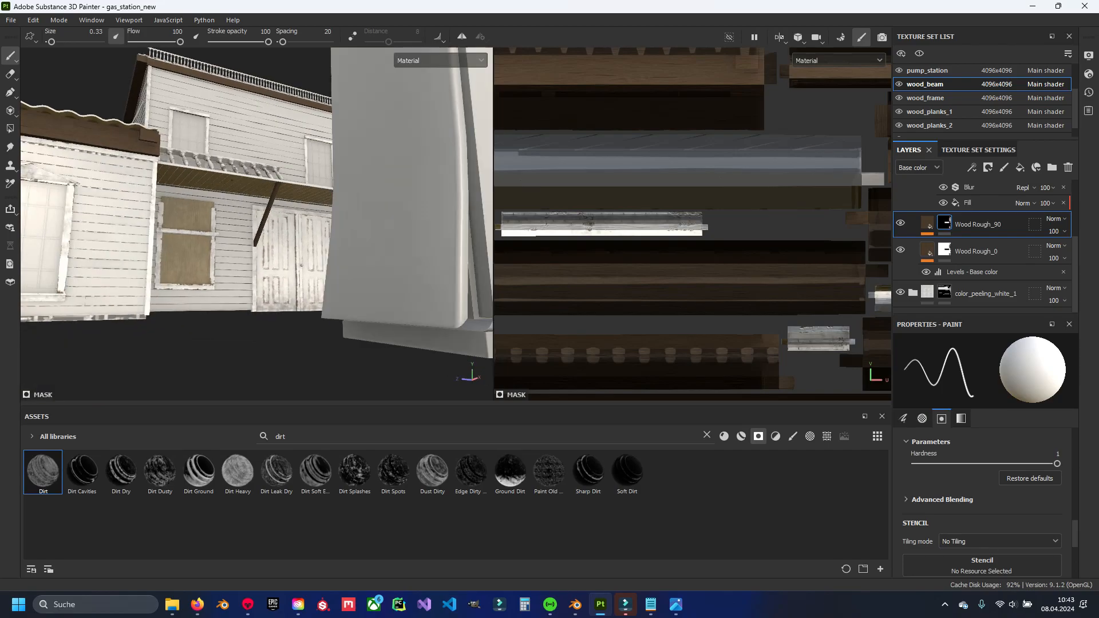
{"action": "scroll", "coordinate": [277, 210], "scroll_direction": "up", "scroll_amount": 3}
{"action": "scroll", "coordinate": [215, 207], "scroll_direction": "down", "scroll_amount": 3}
{"action": "middle_click_drag", "start_coordinate": [216, 207], "coordinate": [452, 272], "text": "alt"}
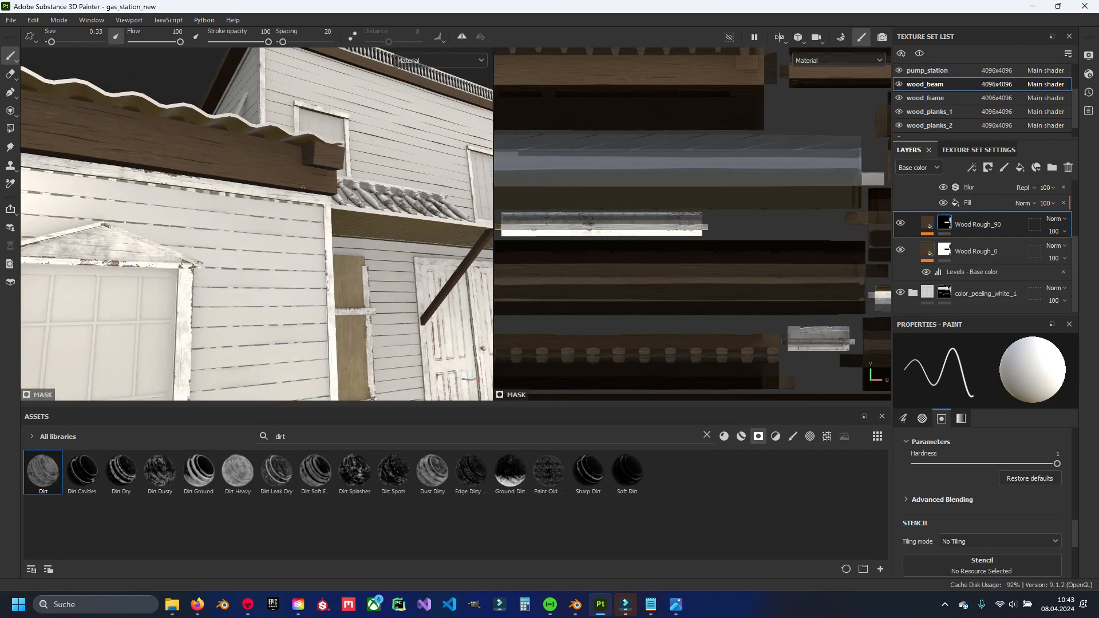
{"action": "left_click_drag", "start_coordinate": [458, 86], "coordinate": [229, 166], "text": "alt"}
{"action": "middle_click_drag", "start_coordinate": [229, 166], "coordinate": [298, 208], "text": "alt"}
{"action": "scroll", "coordinate": [297, 208], "scroll_direction": "up", "scroll_amount": 1}
{"action": "left_click_drag", "start_coordinate": [297, 209], "coordinate": [302, 201], "text": "alt"}
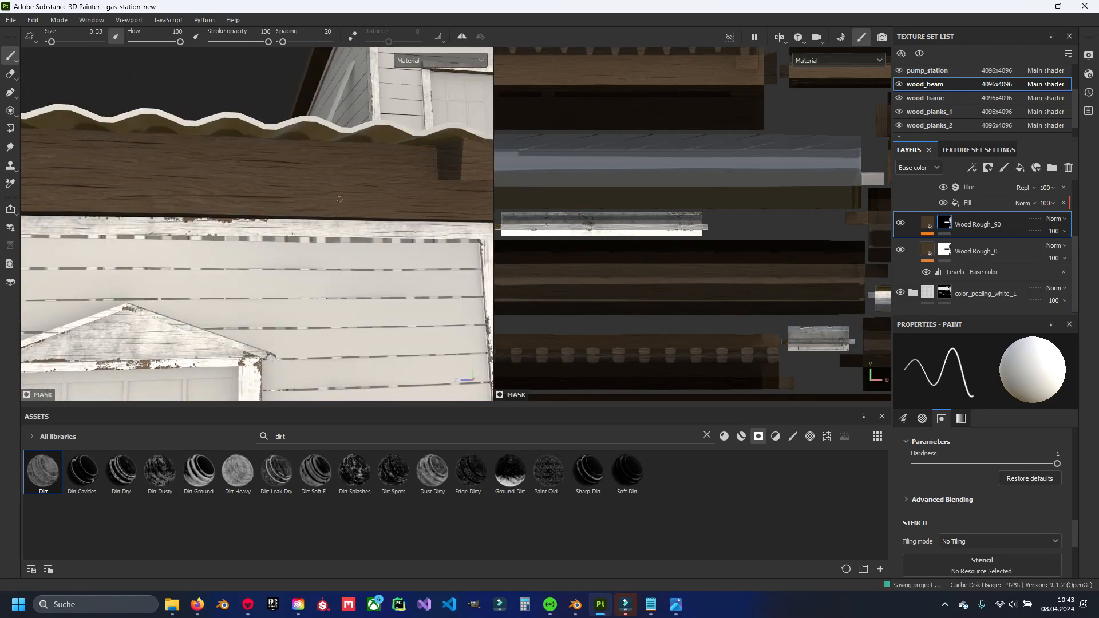
Remove the leftover peeling_effect layer from wood_beam's color_peeling_white_2 folder and save the project.
{"action": "scroll", "coordinate": [985, 266], "scroll_direction": "up", "scroll_amount": 3}
{"action": "left_click", "coordinate": [913, 219]}
{"action": "left_click", "coordinate": [913, 220]}
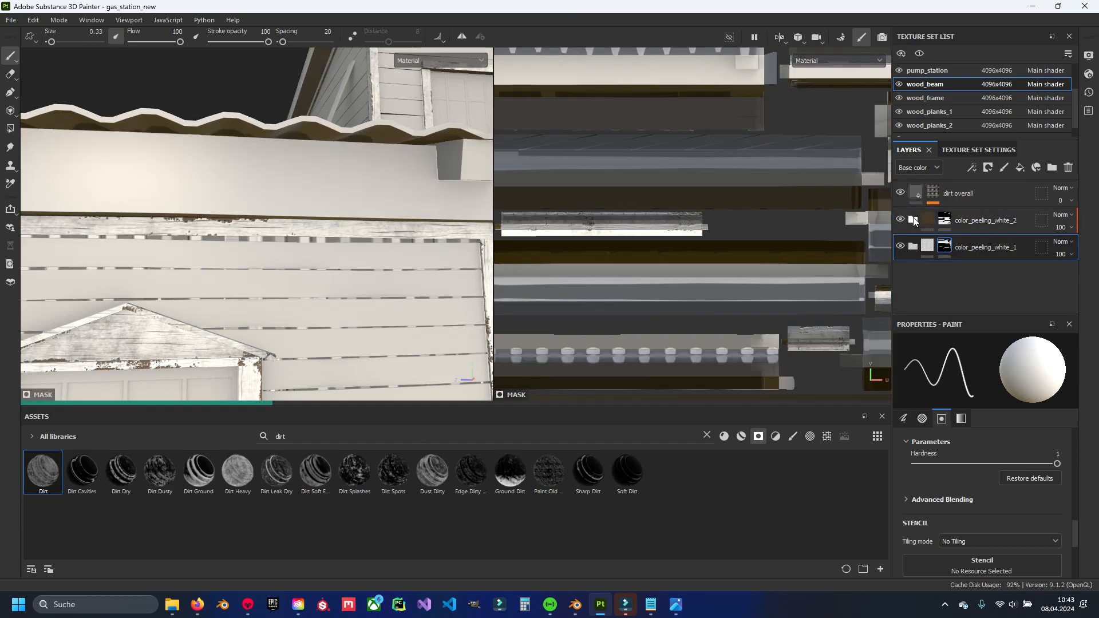
{"action": "left_click", "coordinate": [990, 248]}
{"action": "scroll", "coordinate": [986, 252], "scroll_direction": "down", "scroll_amount": 1}
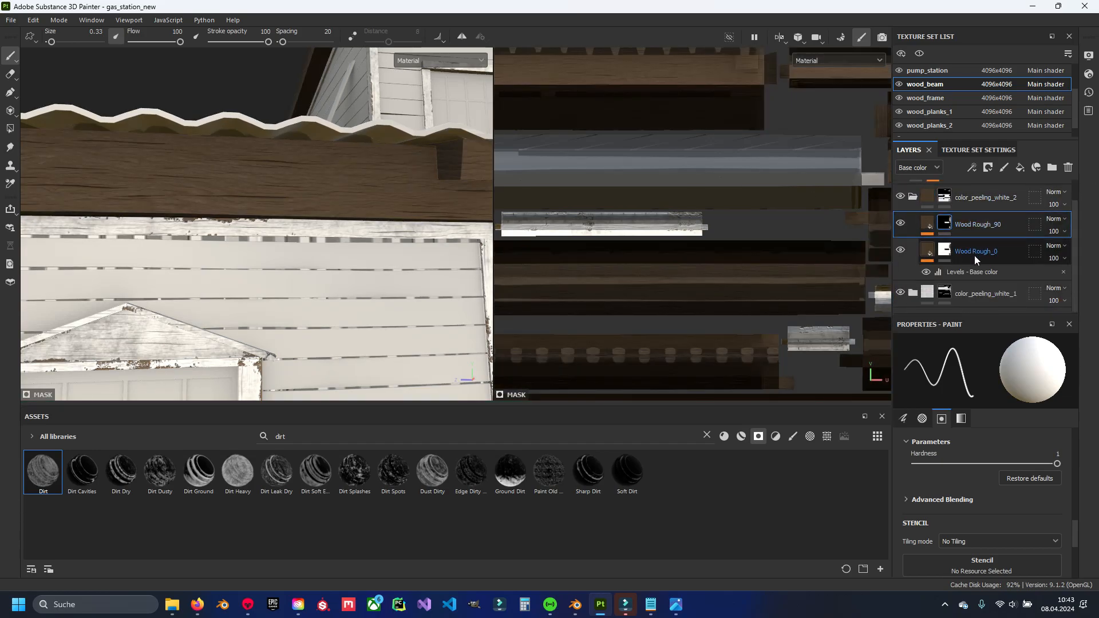
{"action": "scroll", "coordinate": [390, 212], "scroll_direction": "down", "scroll_amount": 3}
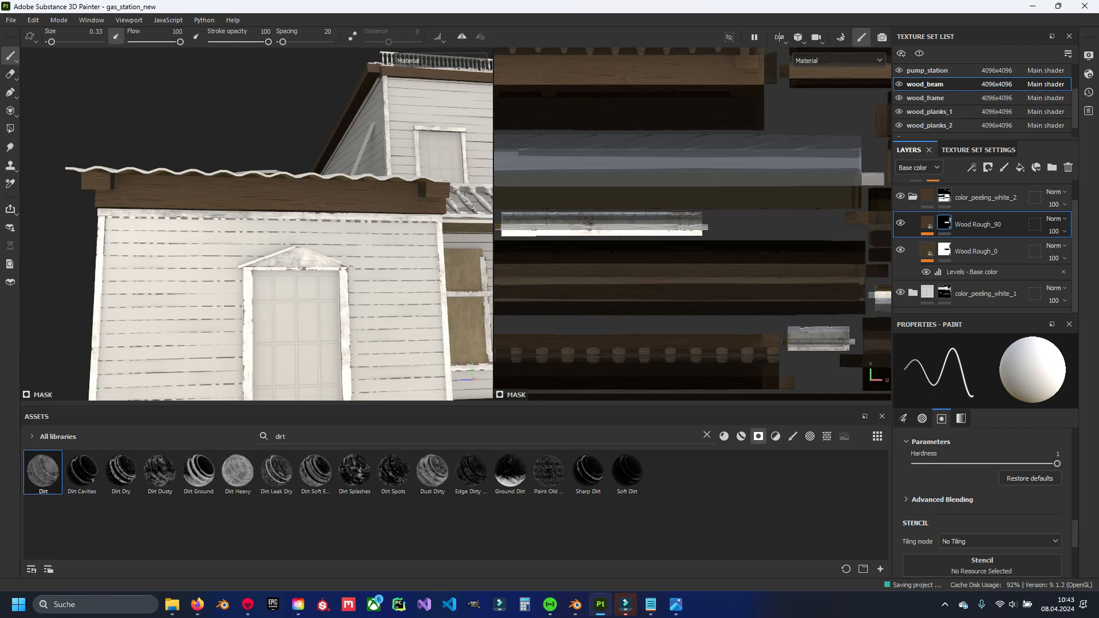
Toggle the wood_beam and wood_frame texture sets to check which one holds the bare trim board beside the double doors.
{"action": "left_click_drag", "start_coordinate": [420, 200], "coordinate": [264, 265], "text": "ctrl+alt"}
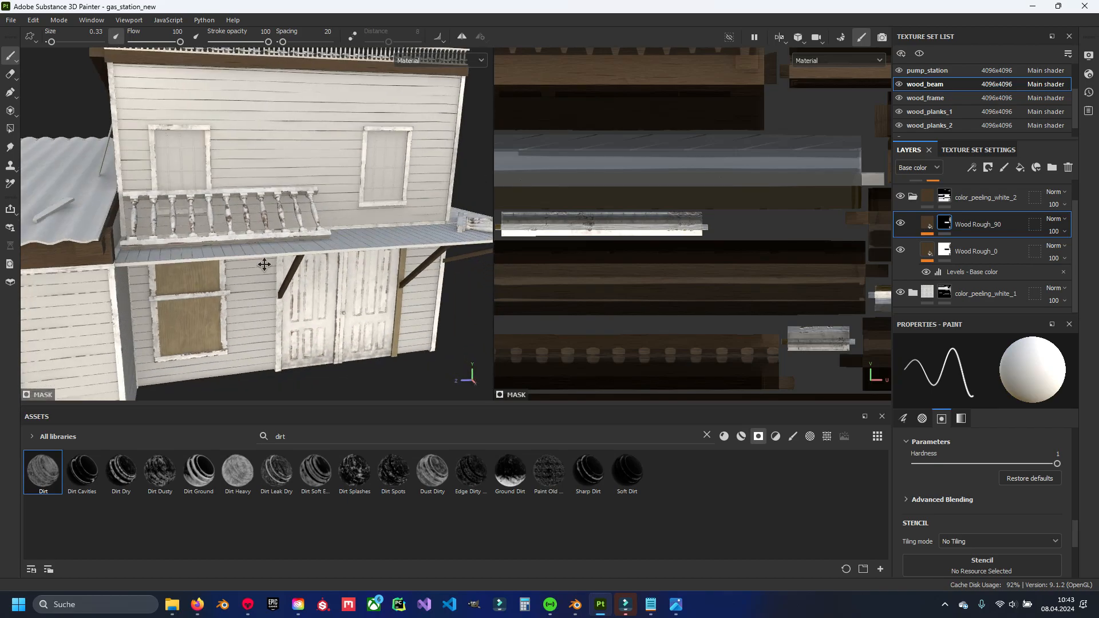
{"action": "middle_click_drag", "start_coordinate": [264, 264], "coordinate": [292, 180], "text": "alt"}
{"action": "scroll", "coordinate": [333, 230], "scroll_direction": "up", "scroll_amount": 3}
{"action": "middle_click_drag", "start_coordinate": [241, 210], "coordinate": [99, 218], "text": "alt"}
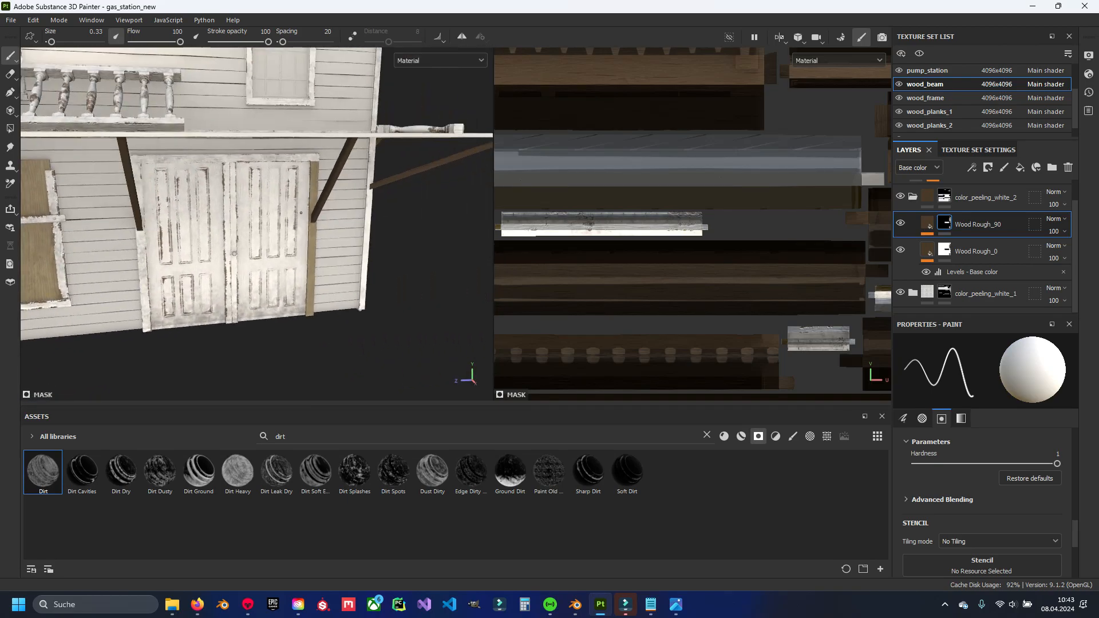
{"action": "scroll", "coordinate": [276, 221], "scroll_direction": "up", "scroll_amount": 3}
{"action": "left_click", "coordinate": [900, 83]}
{"action": "left_click", "coordinate": [901, 84]}
{"action": "middle_click_drag", "start_coordinate": [69, 238], "coordinate": [186, 246], "text": "alt"}
{"action": "scroll", "coordinate": [149, 237], "scroll_direction": "down", "scroll_amount": 2}
{"action": "middle_click_drag", "start_coordinate": [283, 267], "coordinate": [269, 292], "text": "alt"}
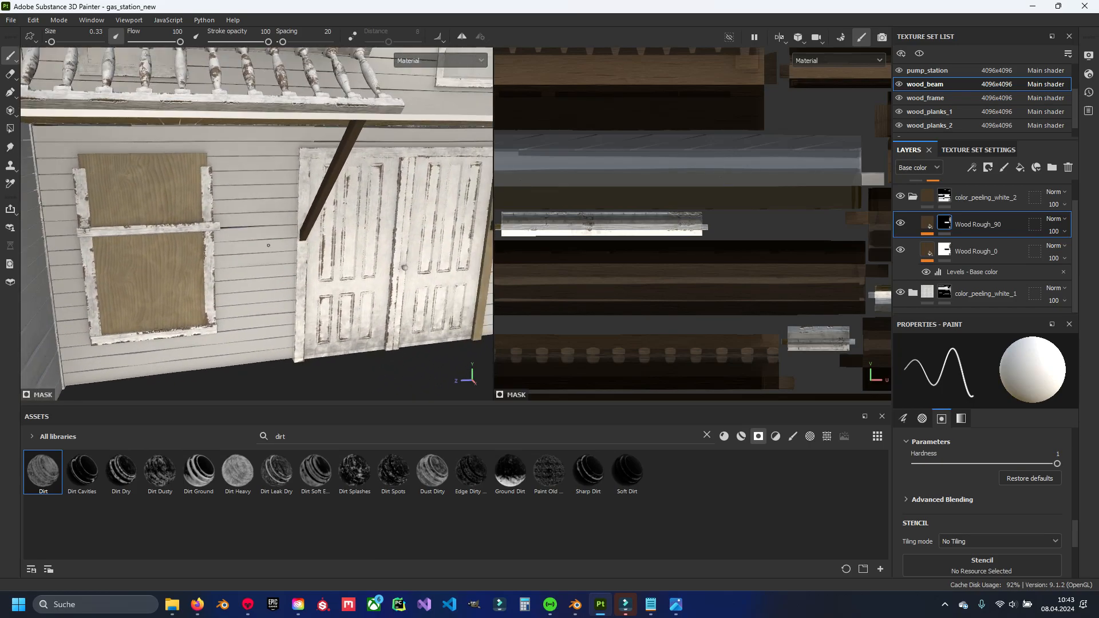
{"action": "scroll", "coordinate": [268, 246], "scroll_direction": "up", "scroll_amount": 2}
{"action": "middle_click_drag", "start_coordinate": [418, 233], "coordinate": [225, 223], "text": "alt"}
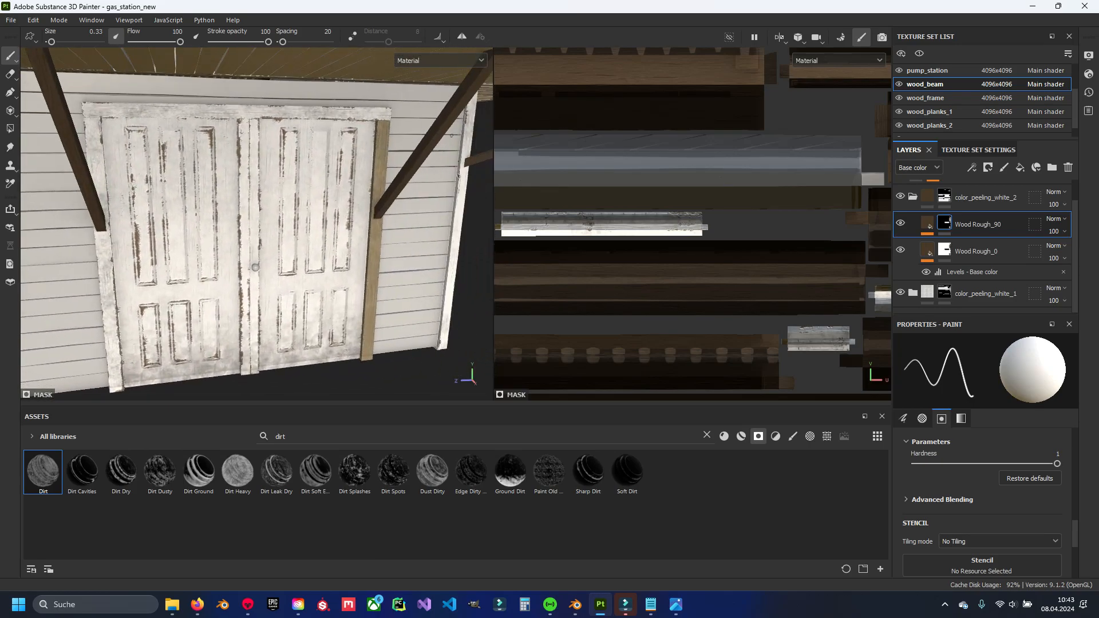
{"action": "left_click", "coordinate": [900, 98]}
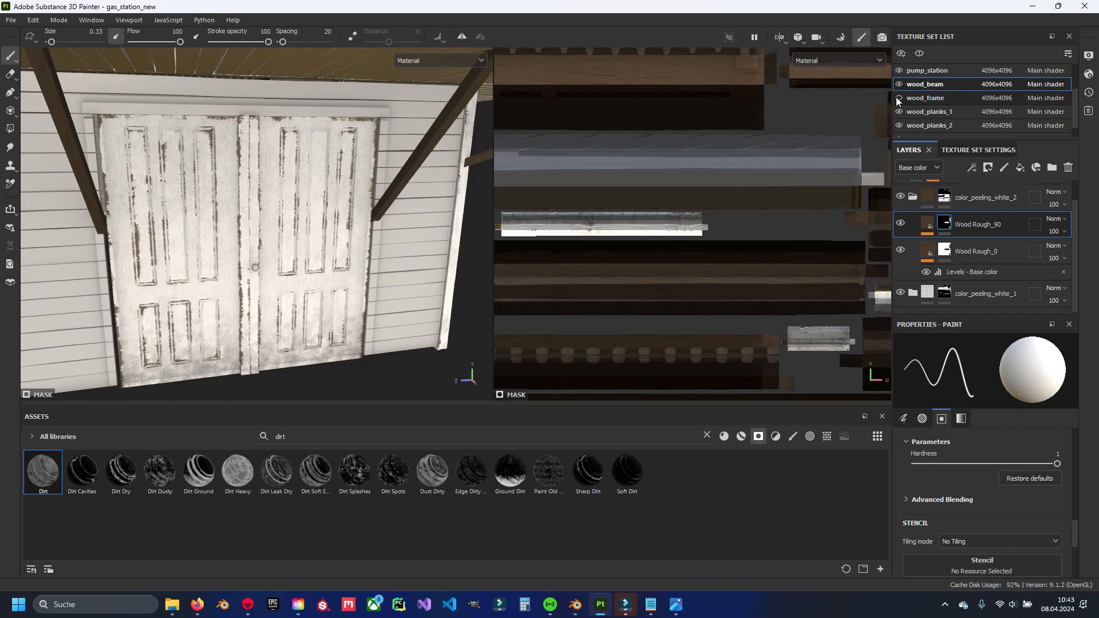
{"action": "left_click", "coordinate": [898, 98]}
In wood_frame, toggle the color_peeling_white folder to check its effect on the door trim, and expand the folder.
{"action": "left_click", "coordinate": [932, 98]}
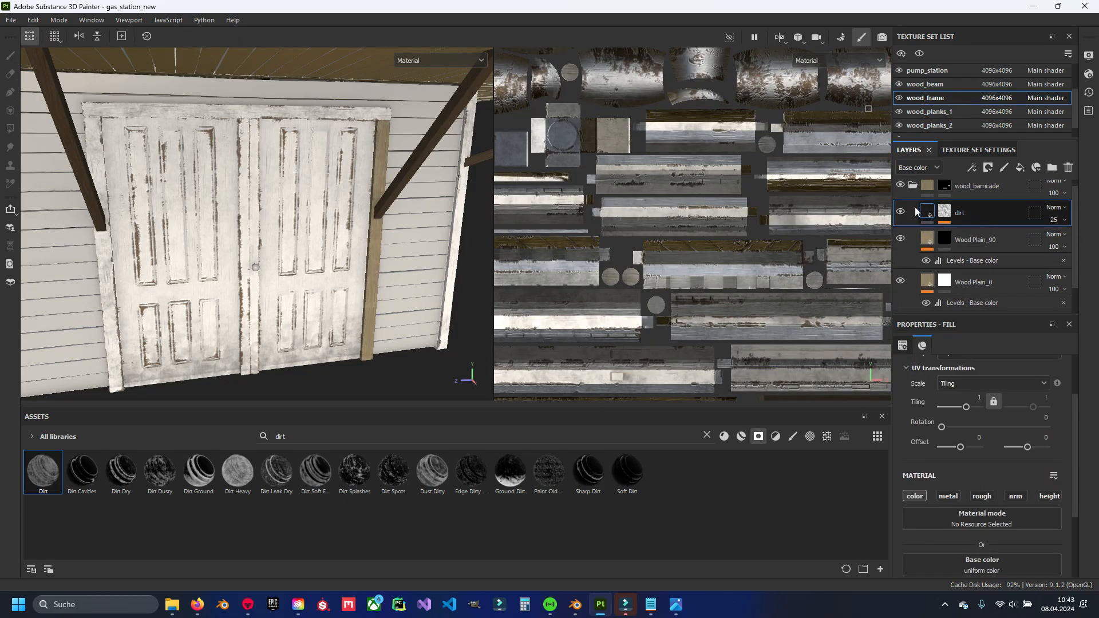
{"action": "scroll", "coordinate": [935, 238], "scroll_direction": "down", "scroll_amount": 1}
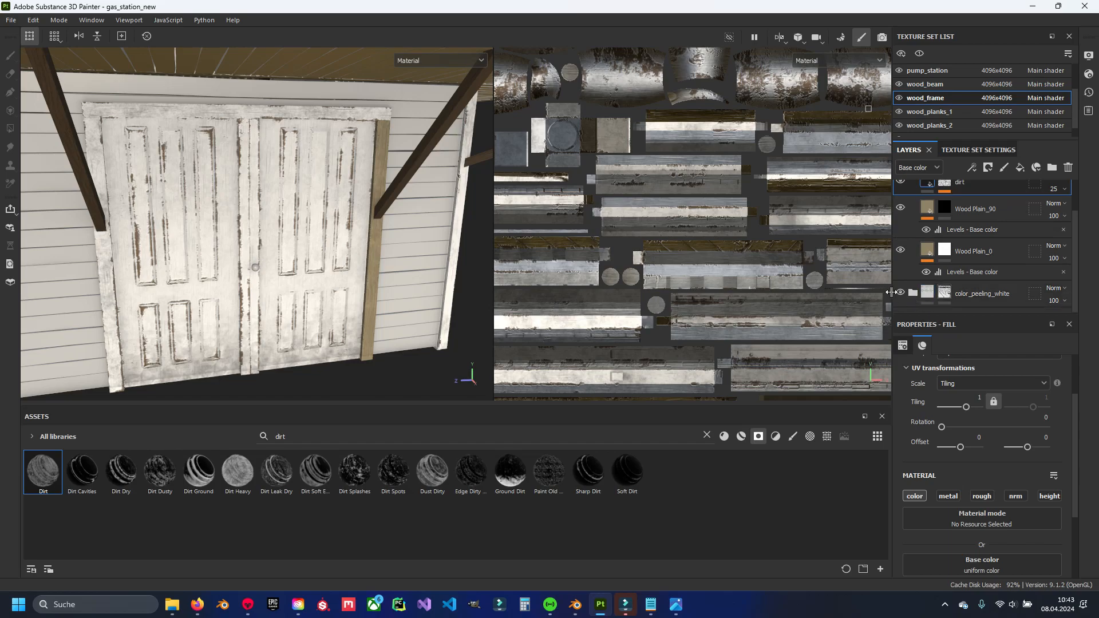
{"action": "left_click", "coordinate": [900, 293]}
{"action": "left_click", "coordinate": [900, 293]}
{"action": "left_click", "coordinate": [913, 292]}
Try polygon-filling the bare trim board beside the double doors in color_peeling_white's Wood Rough masks, and undo the fills.
{"action": "scroll", "coordinate": [939, 263], "scroll_direction": "down", "scroll_amount": 4}
{"action": "left_click", "coordinate": [946, 259]}
{"action": "scroll", "coordinate": [957, 264], "scroll_direction": "up", "scroll_amount": 3}
{"action": "left_click", "coordinate": [943, 226]}
{"action": "left_click", "coordinate": [10, 130]}
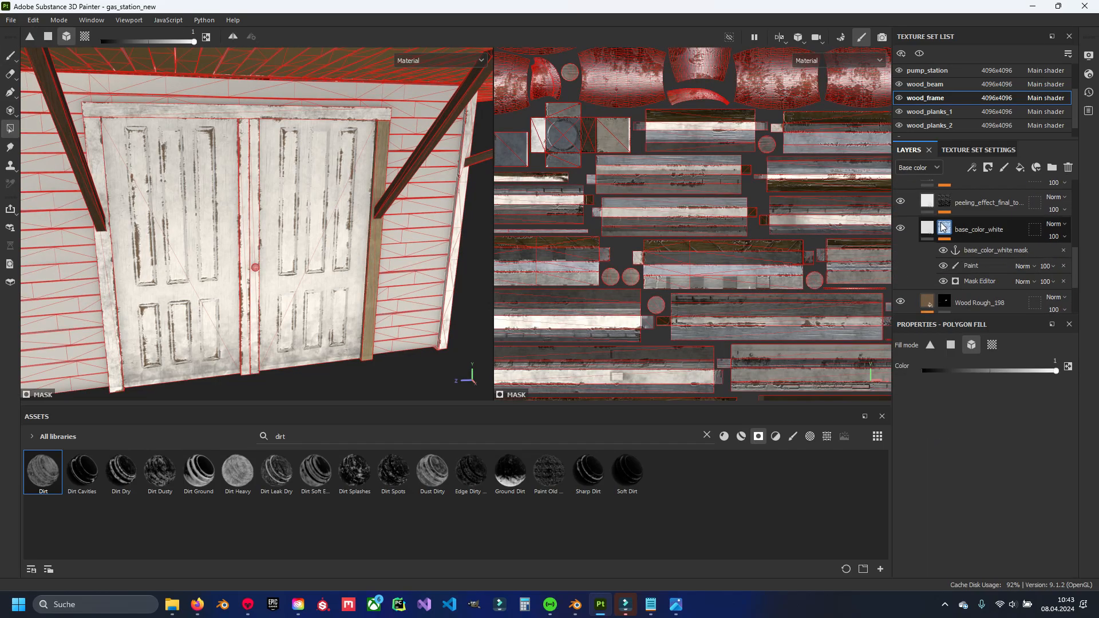
{"action": "scroll", "coordinate": [375, 262], "scroll_direction": "up", "scroll_amount": 3}
{"action": "middle_click_drag", "start_coordinate": [376, 262], "coordinate": [281, 265], "text": "alt"}
{"action": "key", "text": "x"}
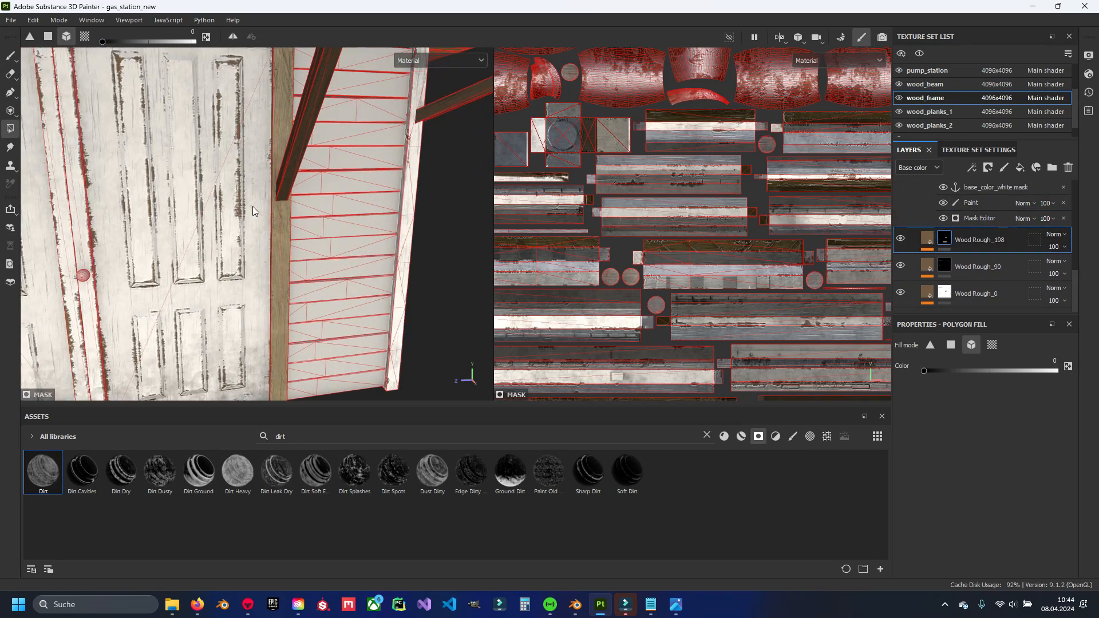
{"action": "left_click", "coordinate": [278, 262]}
{"action": "left_click", "coordinate": [944, 265]}
{"action": "key", "text": "ctrl+z"}
{"action": "middle_click_drag", "start_coordinate": [271, 129], "coordinate": [296, 238], "text": "alt"}
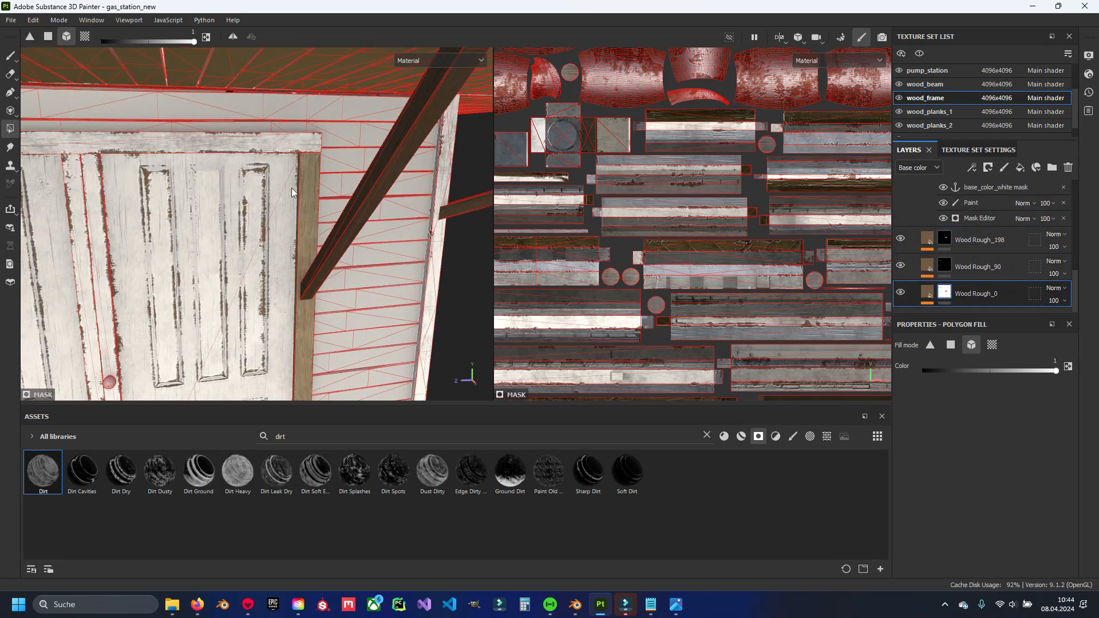
{"action": "scroll", "coordinate": [297, 238], "scroll_direction": "up", "scroll_amount": 3}
{"action": "key", "text": "ctrl+z"}
Select the masks of the color_peeling_white folder and its inner layers in turn to check which one covers the bare trim board.
{"action": "scroll", "coordinate": [945, 235], "scroll_direction": "up", "scroll_amount": 1}
{"action": "left_click", "coordinate": [944, 241]}
{"action": "left_click", "coordinate": [944, 216]}
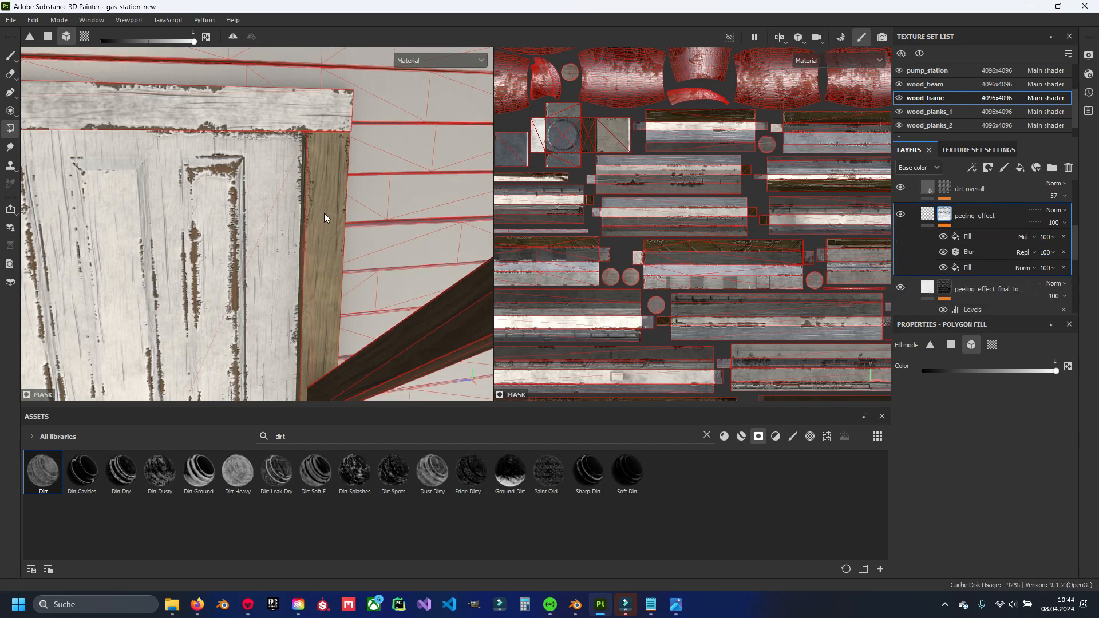
{"action": "scroll", "coordinate": [948, 198], "scroll_direction": "up", "scroll_amount": 1}
{"action": "left_click", "coordinate": [947, 197]}
{"action": "middle_click_drag", "start_coordinate": [345, 217], "coordinate": [346, 185], "text": "alt"}
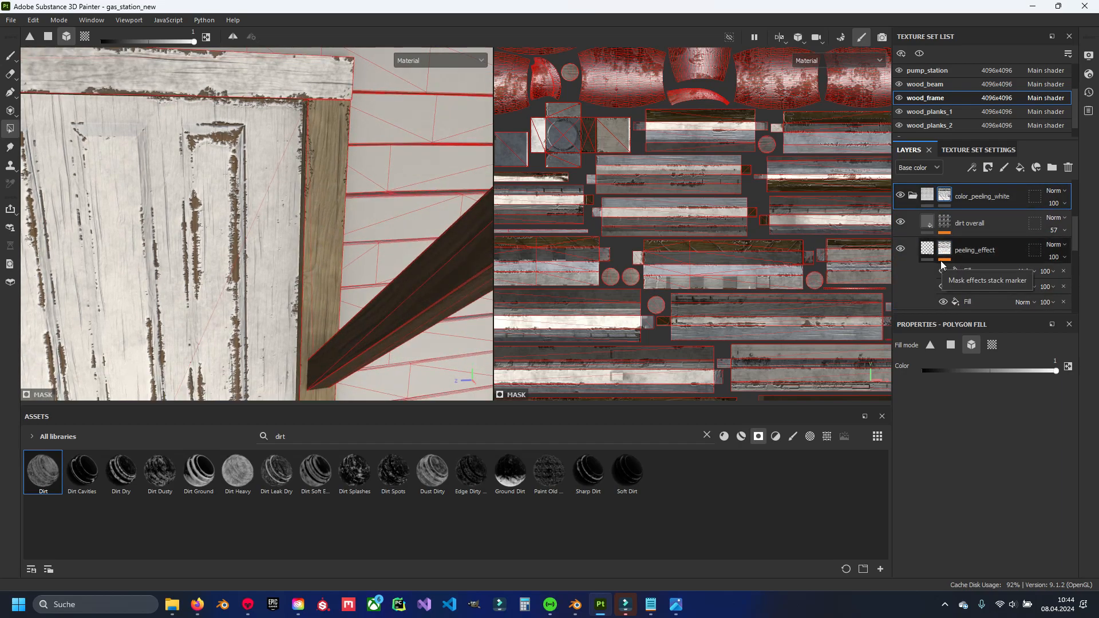
Toggle the Wood Rough and base_color_white layers to check their effect on the bare trim board beside the double doors.
{"action": "scroll", "coordinate": [939, 261], "scroll_direction": "down", "scroll_amount": 5}
{"action": "left_click", "coordinate": [901, 291]}
{"action": "left_click", "coordinate": [899, 266]}
{"action": "left_click", "coordinate": [900, 266]}
{"action": "left_click", "coordinate": [900, 291]}
{"action": "scroll", "coordinate": [900, 251], "scroll_direction": "up", "scroll_amount": 2}
{"action": "left_click", "coordinate": [900, 234]}
{"action": "left_click", "coordinate": [900, 234]}
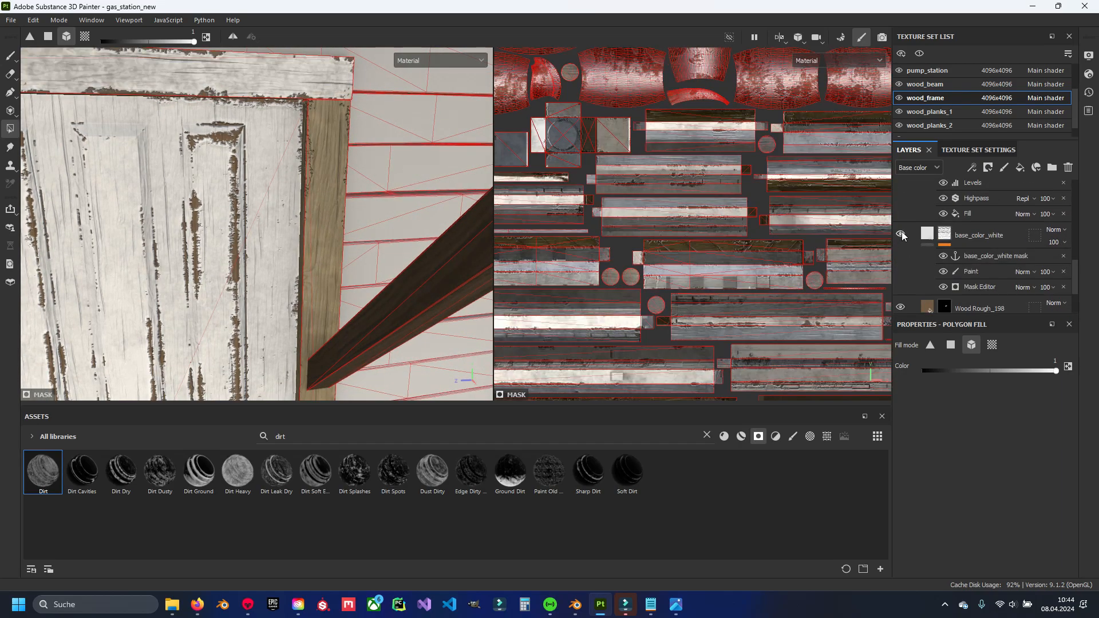
Inspect base_color_white's mask and toggle the peeling and dirt layers above it to find what affects the bare trim board.
{"action": "left_click", "coordinate": [944, 234]}
{"action": "scroll", "coordinate": [906, 244], "scroll_direction": "up", "scroll_amount": 2}
{"action": "left_click", "coordinate": [901, 231]}
{"action": "left_click", "coordinate": [901, 231]}
{"action": "scroll", "coordinate": [900, 231], "scroll_direction": "up", "scroll_amount": 2}
{"action": "left_click", "coordinate": [900, 225]}
{"action": "left_click", "coordinate": [900, 225]}
{"action": "scroll", "coordinate": [901, 227], "scroll_direction": "up", "scroll_amount": 1}
{"action": "double_click", "coordinate": [901, 232]}
Hide and show the whole color_peeling_white folder to compare the bare trim board with the rest of the door frame.
{"action": "left_click", "coordinate": [900, 205]}
{"action": "mouse_move", "coordinate": [297, 189]}
{"action": "left_mouse_down", "text": "alt"}
{"action": "mouse_move", "coordinate": [267, 222]}
{"action": "mouse_move", "coordinate": [286, 195]}
{"action": "left_mouse_up", "text": "alt"}
{"action": "scroll", "coordinate": [933, 217], "scroll_direction": "down", "scroll_amount": 4}
{"action": "scroll", "coordinate": [936, 236], "scroll_direction": "up", "scroll_amount": 5}
{"action": "left_click", "coordinate": [913, 193]}
{"action": "left_click", "coordinate": [901, 219]}
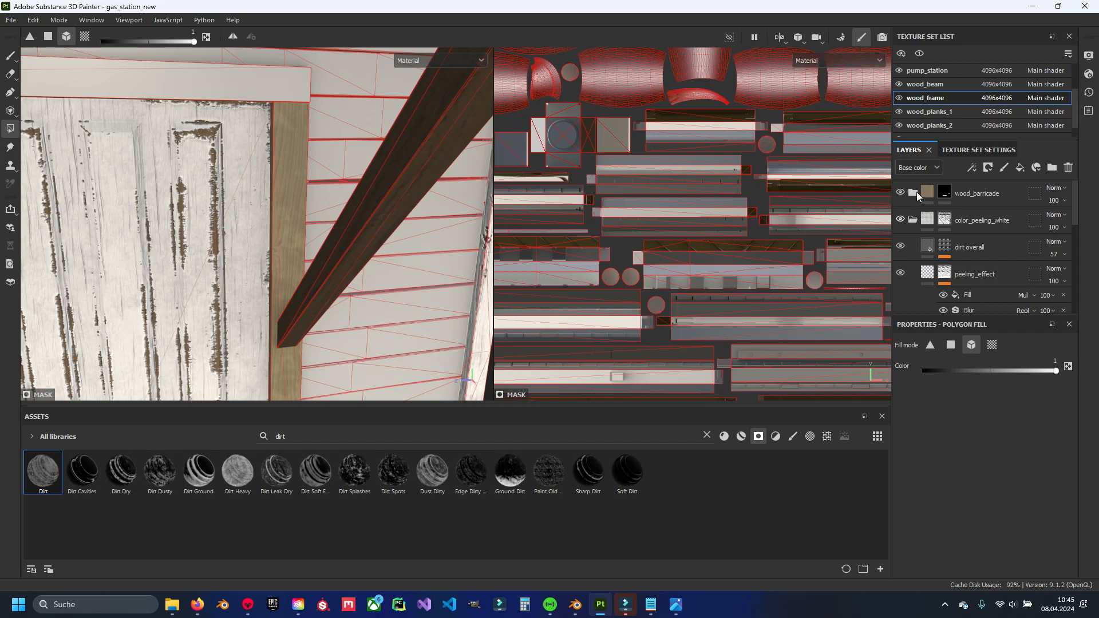
Remove the trim board beside the double doors from wood_barricade's mask with a black polygon fill, and save the project.
{"action": "left_click", "coordinate": [944, 192]}
{"action": "scroll", "coordinate": [320, 197], "scroll_direction": "down", "scroll_amount": 4}
{"action": "key", "text": "ctrl+s"}
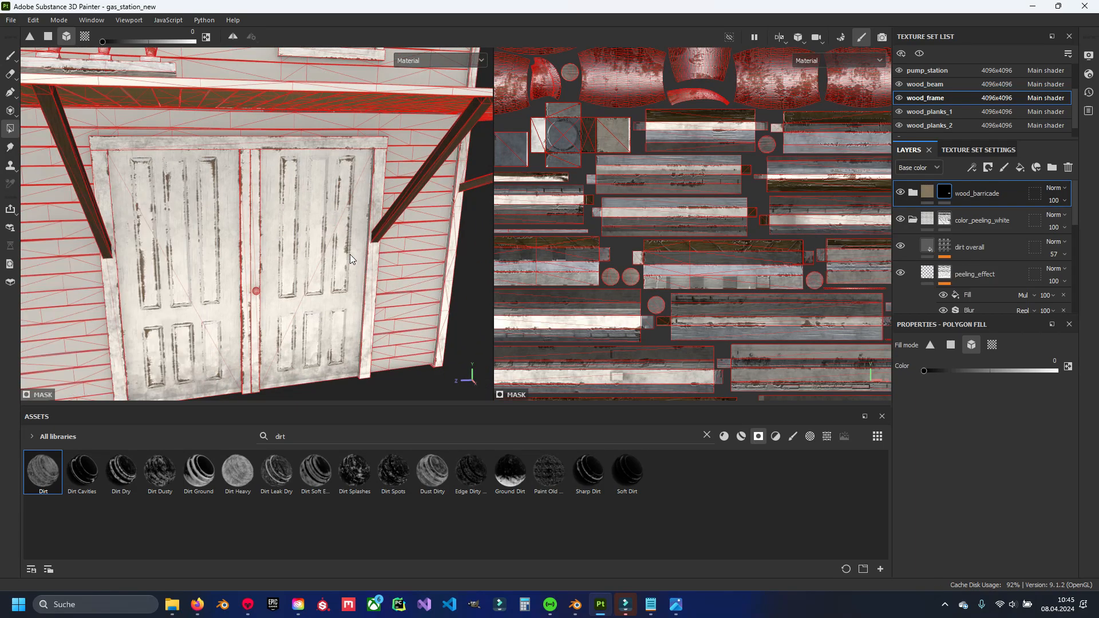
{"action": "left_click_drag", "start_coordinate": [349, 254], "coordinate": [359, 297], "text": "alt"}
Examine the window trim, door frame and wooden walls in the reference photo old-abandoned-gas-station.jpg, and move the photo out of the way.
{"action": "left_click", "coordinate": [676, 605]}
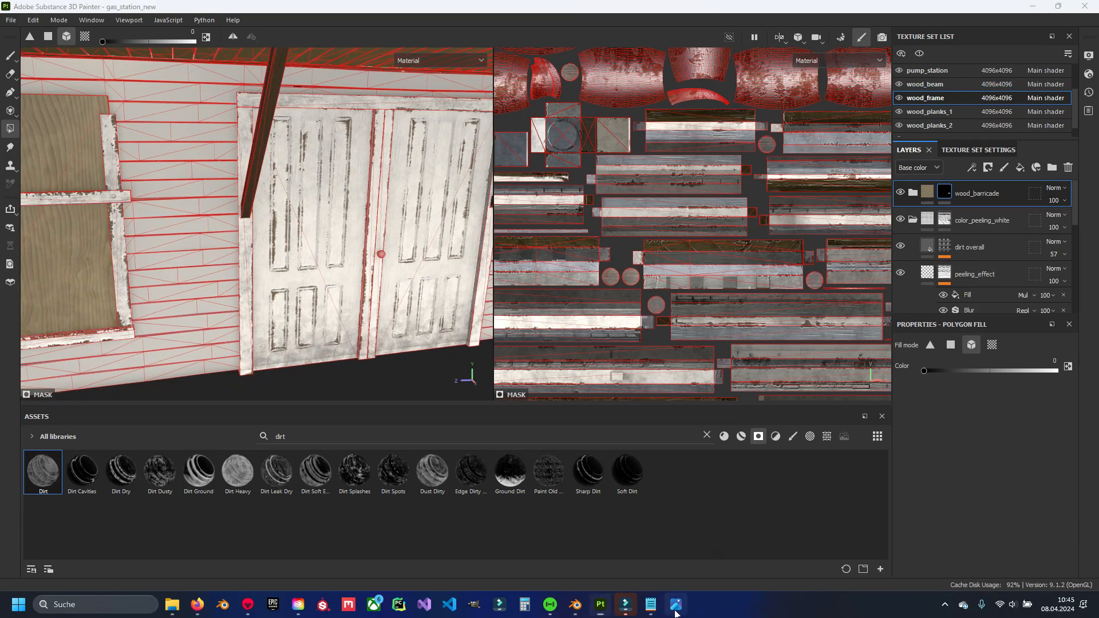
{"action": "mouse_move", "coordinate": [1098, 191]}
{"action": "left_mouse_down"}
{"action": "mouse_move", "coordinate": [774, 131]}
{"action": "mouse_move", "coordinate": [749, 35]}
{"action": "left_mouse_up"}
{"action": "left_click_drag", "start_coordinate": [613, 319], "coordinate": [766, 256]}
{"action": "scroll", "coordinate": [673, 294], "scroll_direction": "down", "scroll_amount": 1}
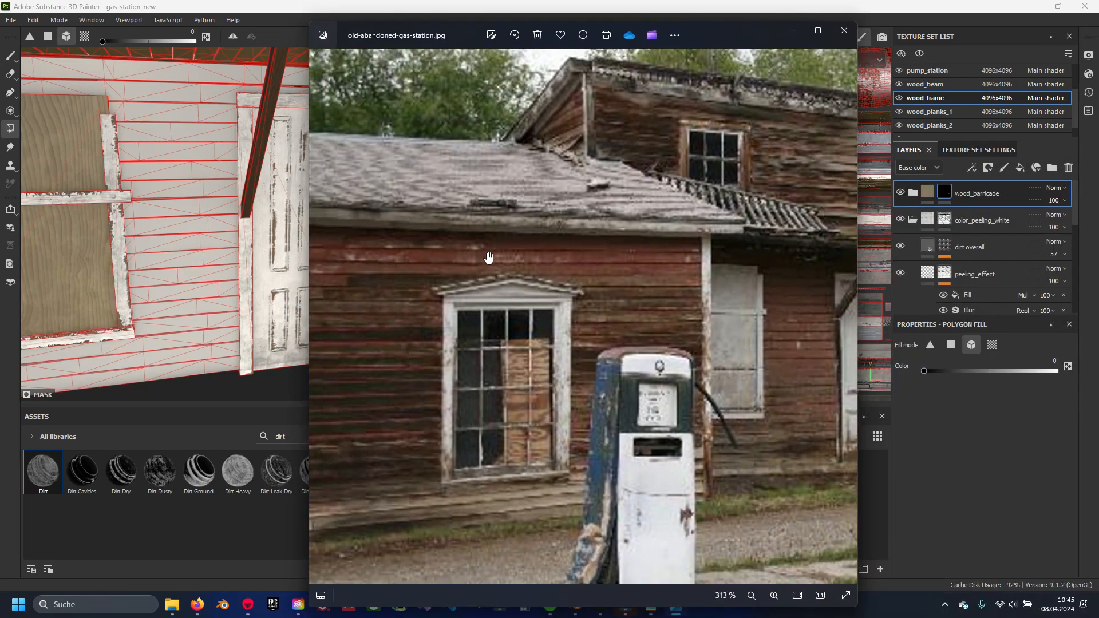
{"action": "left_click_drag", "start_coordinate": [691, 278], "coordinate": [753, 265]}
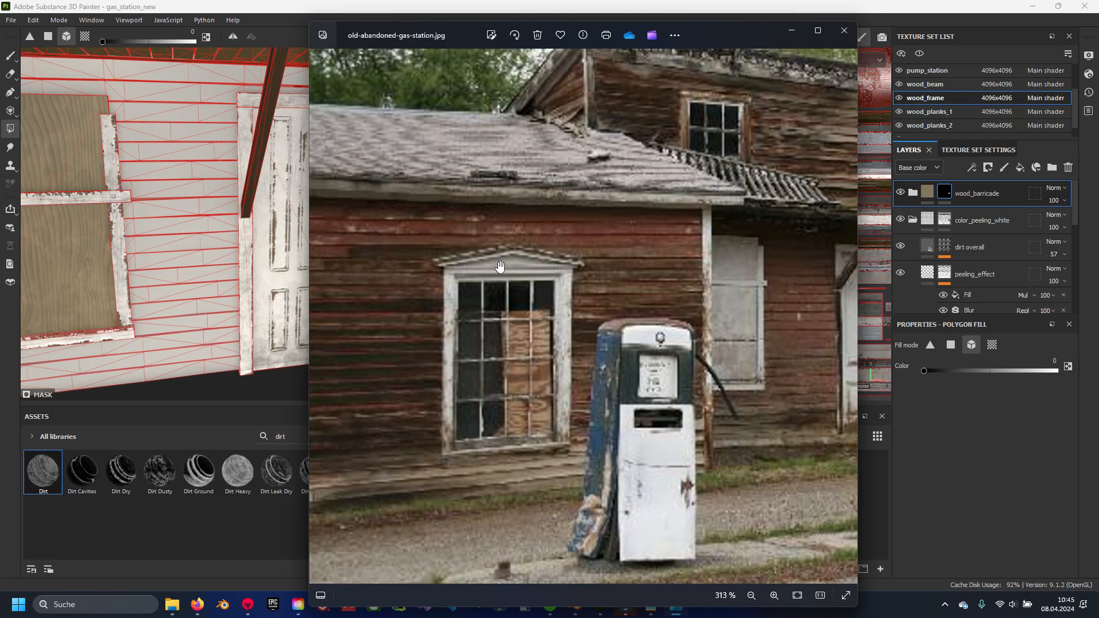
{"action": "mouse_move", "coordinate": [766, 456]}
{"action": "left_mouse_down"}
{"action": "mouse_move", "coordinate": [475, 444]}
{"action": "mouse_move", "coordinate": [766, 434]}
{"action": "left_mouse_up"}
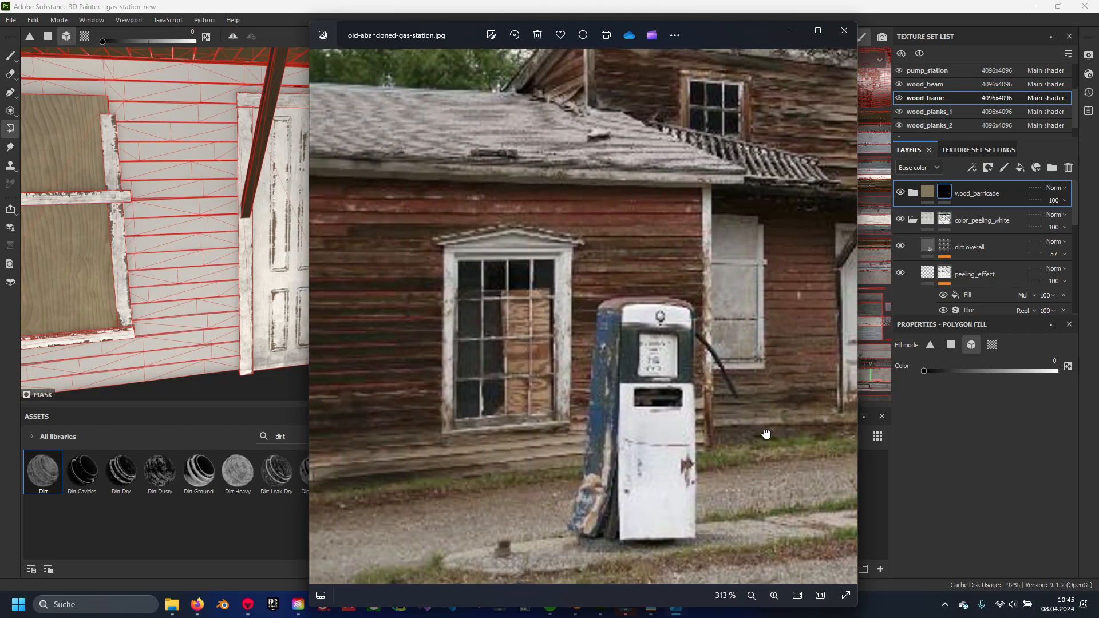
{"action": "left_click_drag", "start_coordinate": [390, 451], "coordinate": [638, 429]}
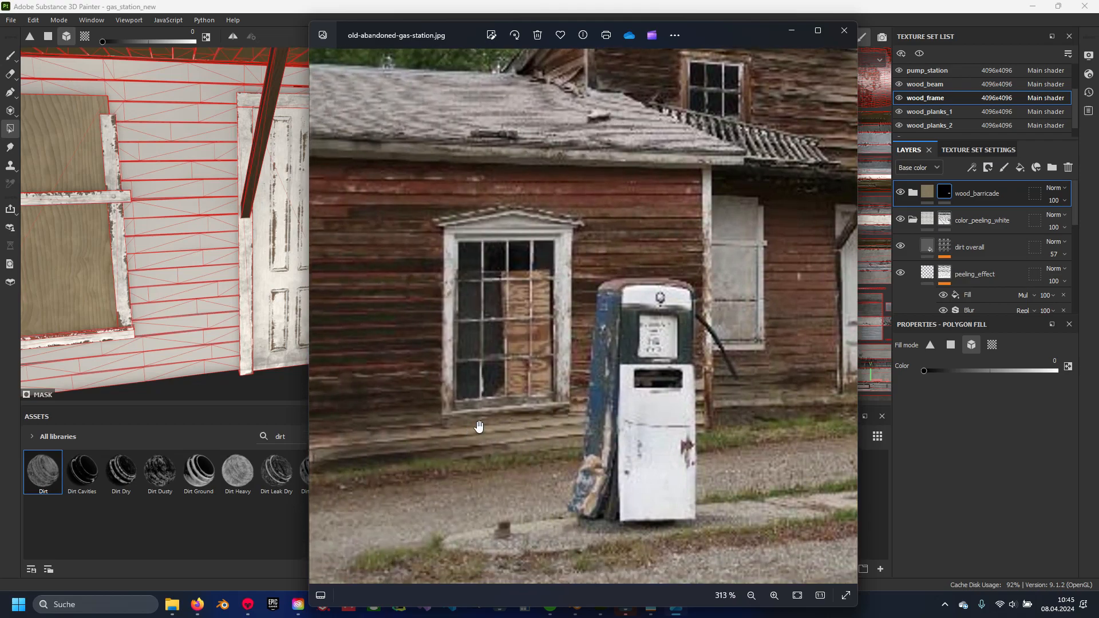
{"action": "left_click_drag", "start_coordinate": [494, 427], "coordinate": [478, 476]}
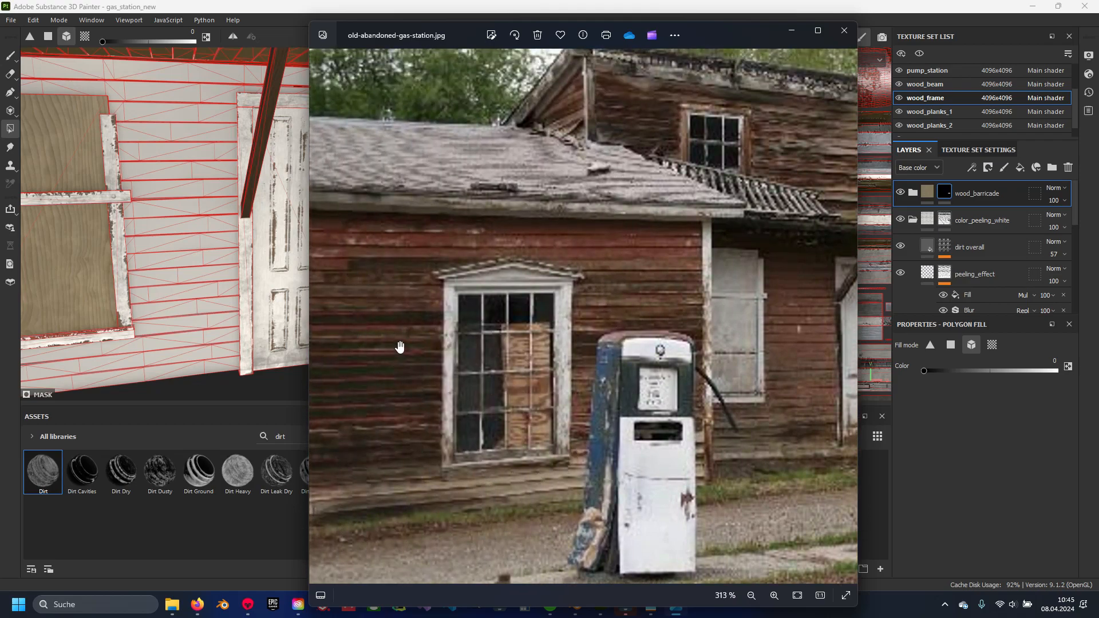
{"action": "left_click_drag", "start_coordinate": [606, 302], "coordinate": [608, 361]}
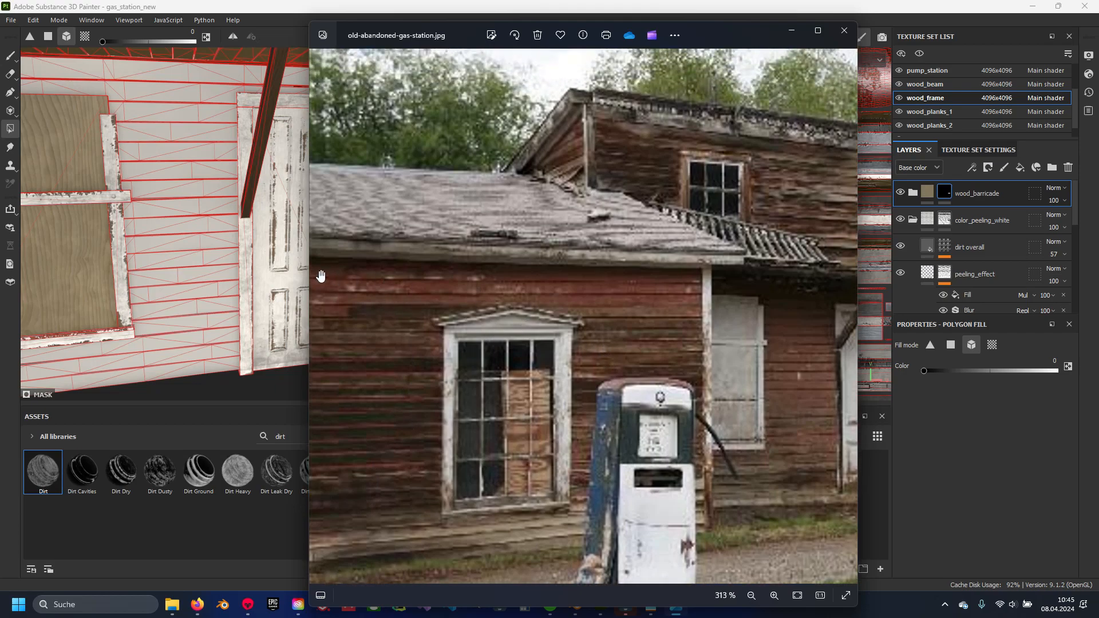
{"action": "left_click_drag", "start_coordinate": [640, 293], "coordinate": [670, 270]}
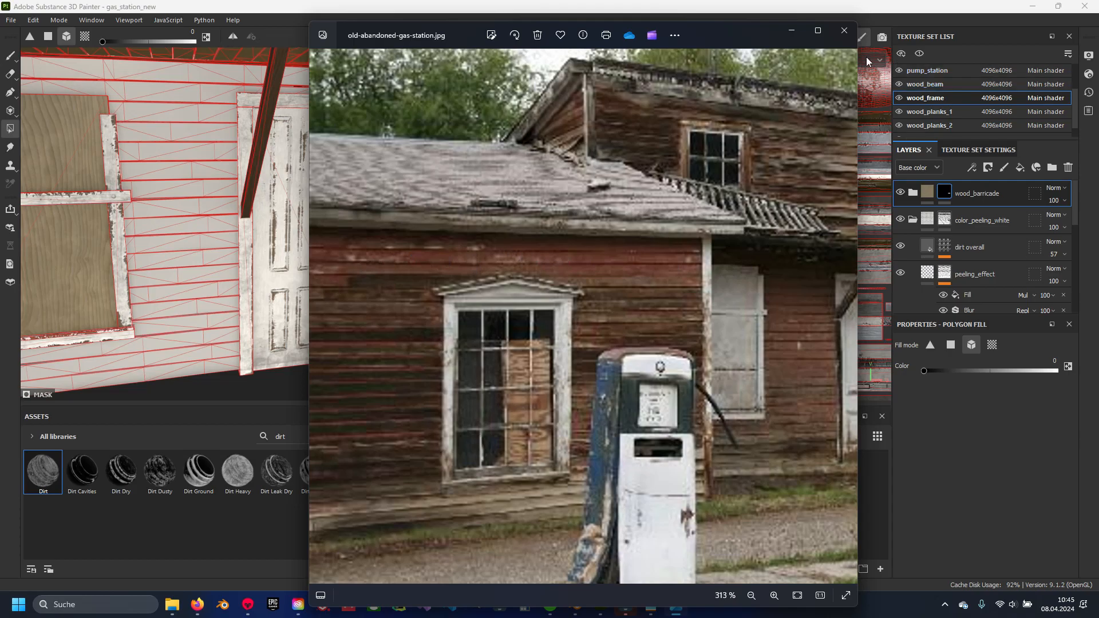
{"action": "left_click_drag", "start_coordinate": [706, 35], "coordinate": [1098, 46]}
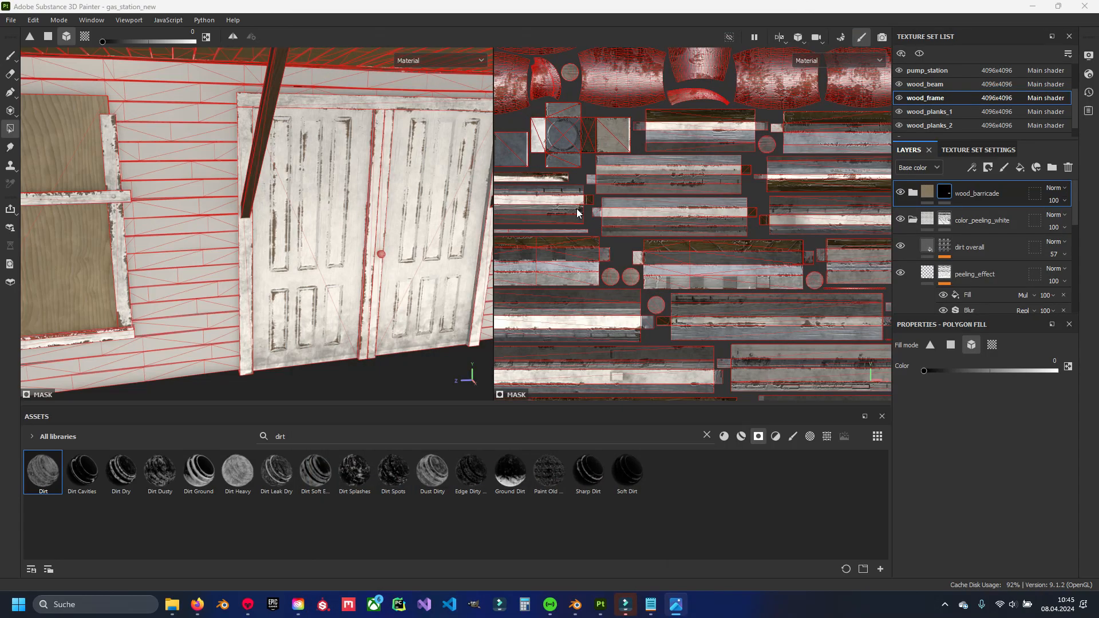
Review the boarded window and double doors, and collapse the color_peeling_white folder.
{"action": "scroll", "coordinate": [223, 234], "scroll_direction": "down", "scroll_amount": 3}
{"action": "mouse_move", "coordinate": [188, 175]}
{"action": "left_mouse_down", "text": "alt"}
{"action": "mouse_move", "coordinate": [265, 226]}
{"action": "mouse_move", "coordinate": [245, 195]}
{"action": "left_mouse_up", "text": "alt"}
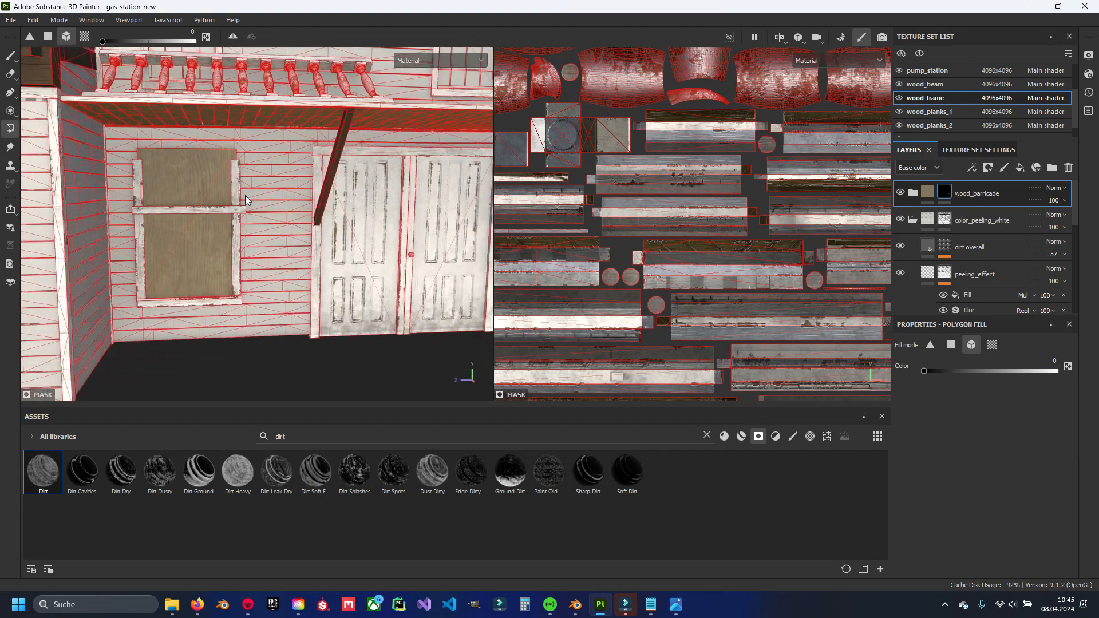
{"action": "left_click", "coordinate": [914, 220]}
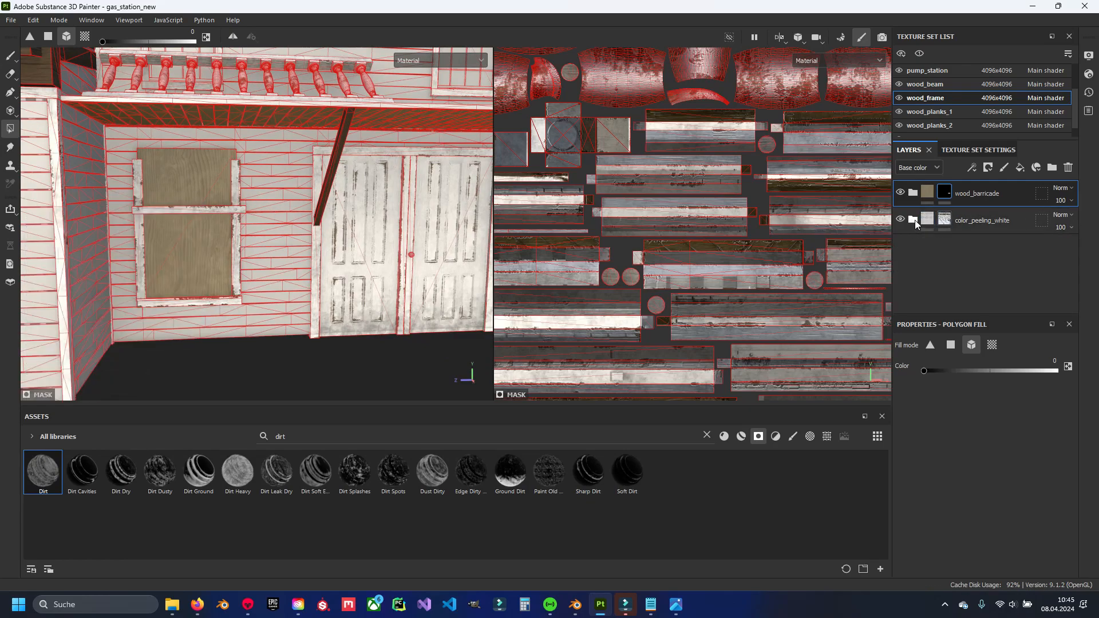
{"action": "left_click_drag", "start_coordinate": [469, 266], "coordinate": [293, 280], "text": "alt"}
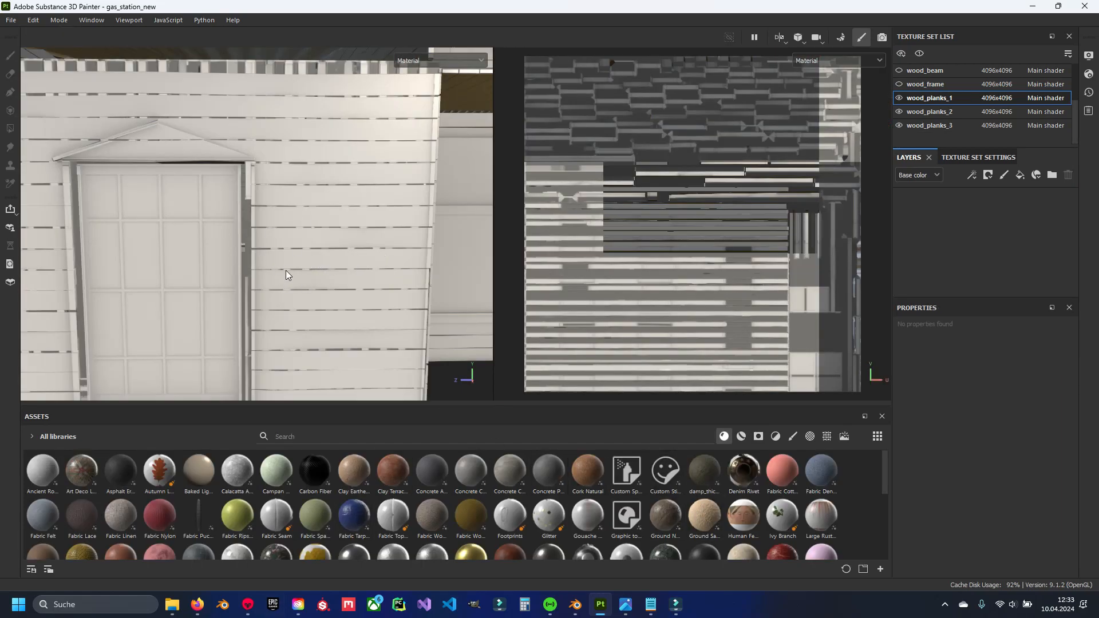
Examine the plank siding around the window in the reference photo old-abandoned-gas-station.jpg for its wood grain and faded red paint.
{"action": "left_click_drag", "start_coordinate": [288, 270], "coordinate": [376, 265], "text": "alt"}
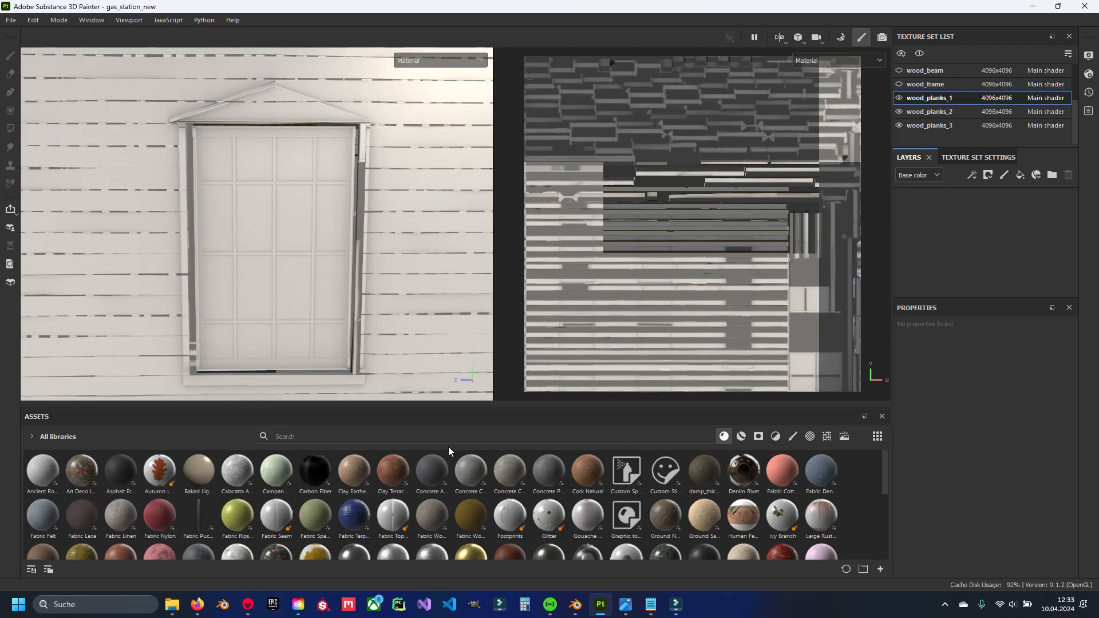
{"action": "left_click", "coordinate": [635, 605]}
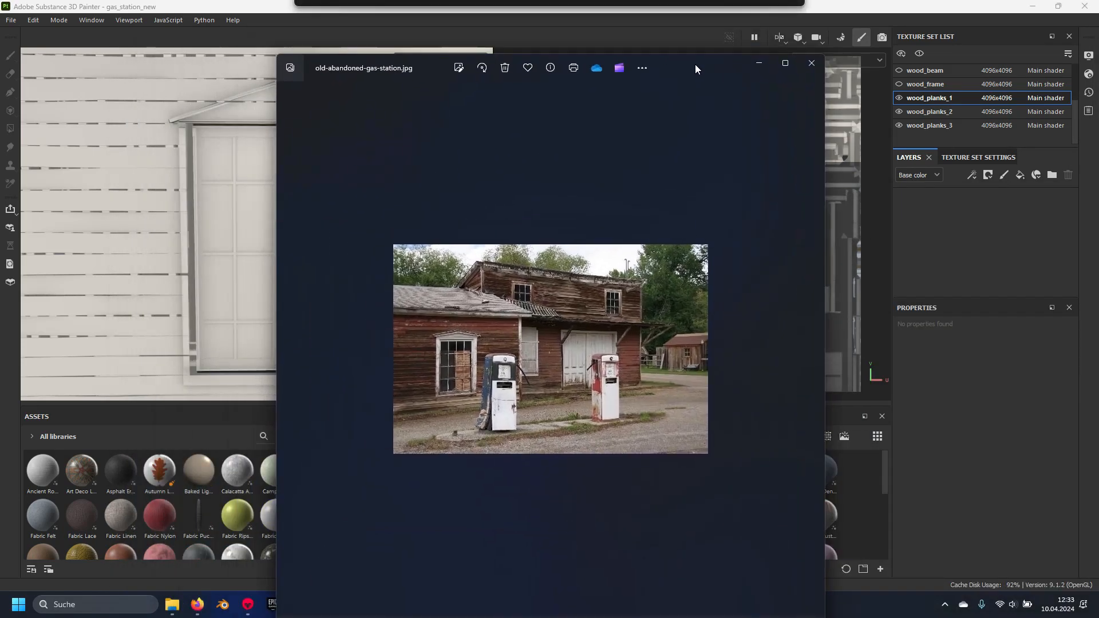
{"action": "scroll", "coordinate": [371, 309], "scroll_direction": "up", "scroll_amount": 1}
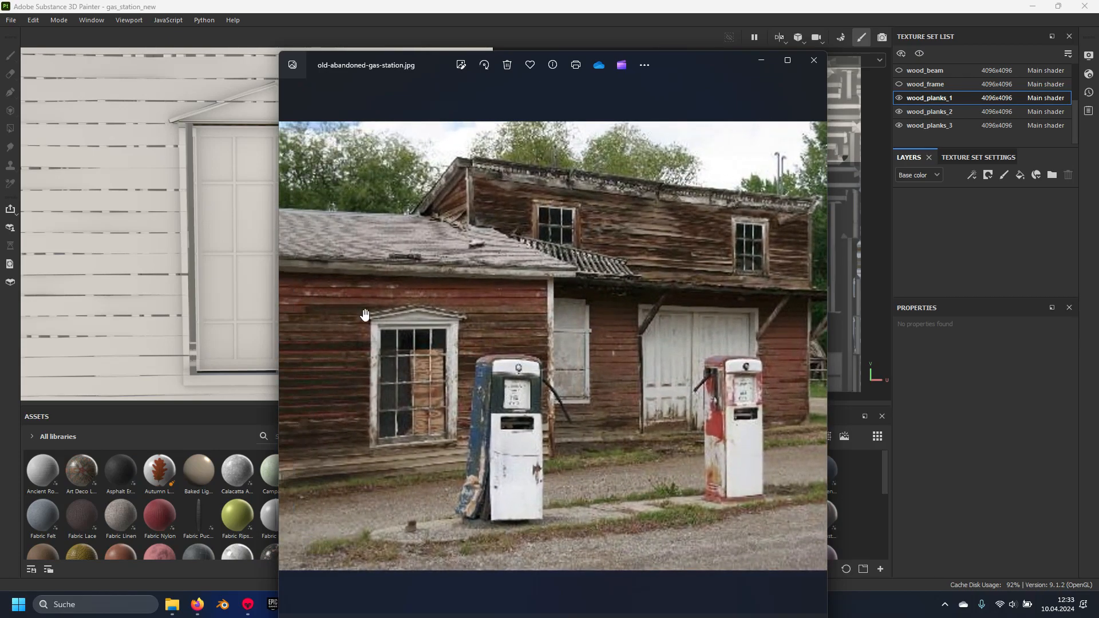
{"action": "scroll", "coordinate": [371, 309], "scroll_direction": "up", "scroll_amount": 2}
{"action": "scroll", "coordinate": [371, 309], "scroll_direction": "up", "scroll_amount": 1}
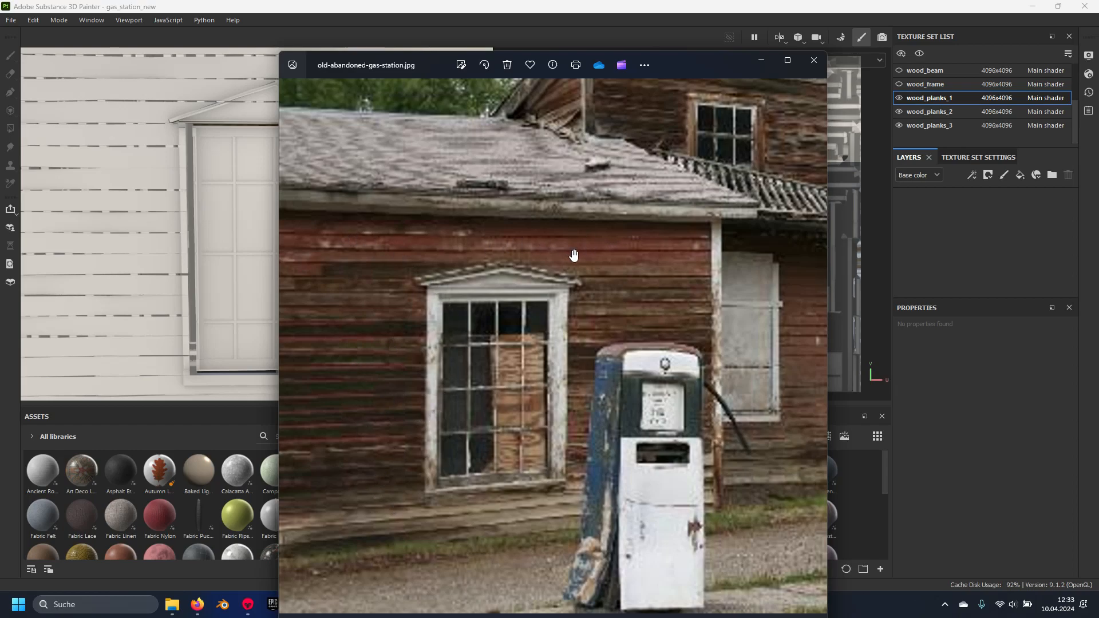
{"action": "left_click_drag", "start_coordinate": [574, 256], "coordinate": [569, 200]}
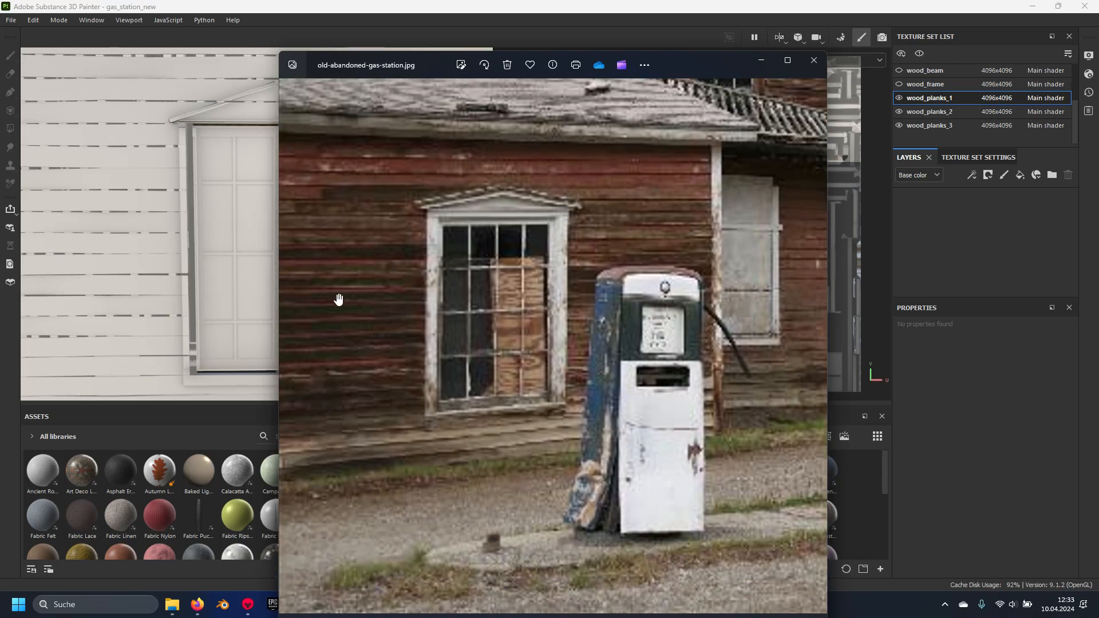
{"action": "scroll", "coordinate": [355, 326], "scroll_direction": "up", "scroll_amount": 5}
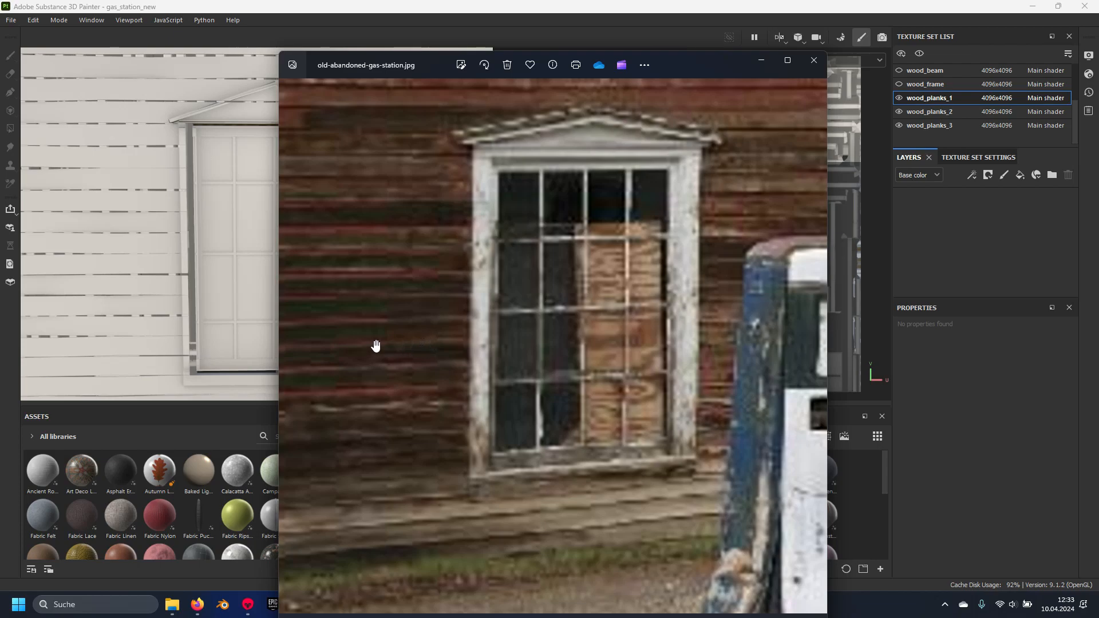
{"action": "scroll", "coordinate": [382, 367], "scroll_direction": "down", "scroll_amount": 1}
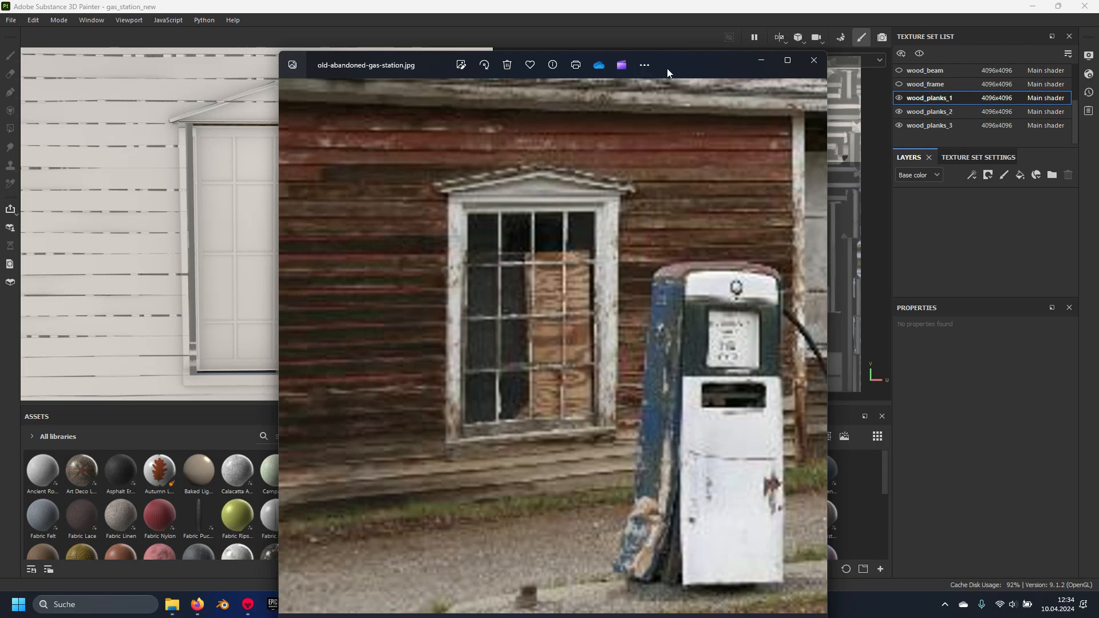
{"action": "left_click_drag", "start_coordinate": [683, 65], "coordinate": [1098, 132]}
{"action": "left_click", "coordinate": [379, 4]}
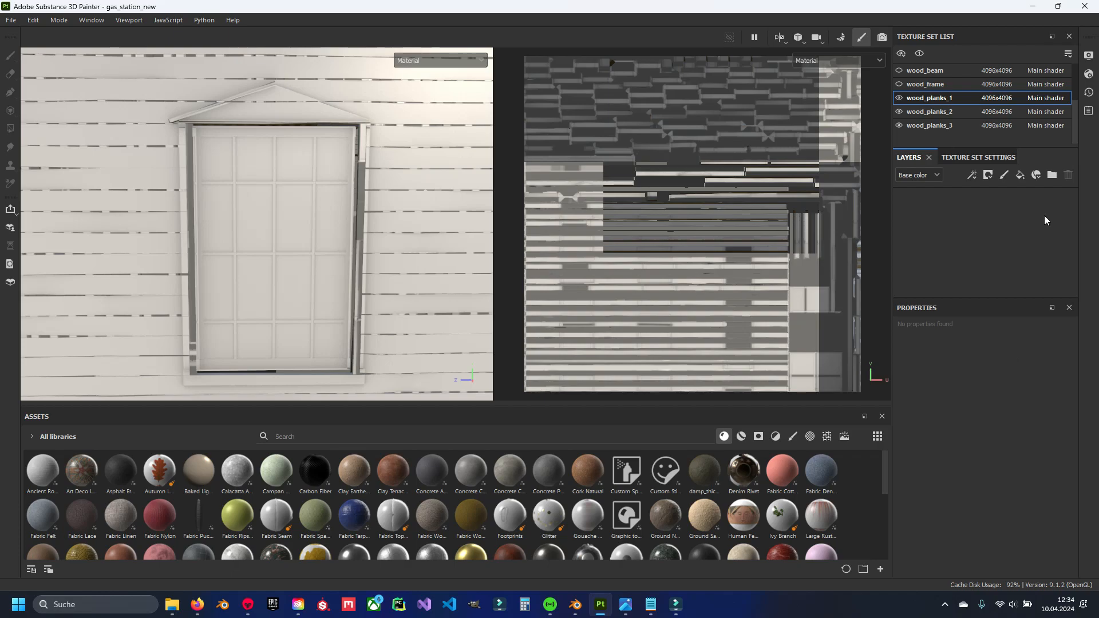
Search the material library for wood, and apply the Wood Rough material to the siding in the wood_planks_1 texture set.
{"action": "left_click", "coordinate": [313, 435]}
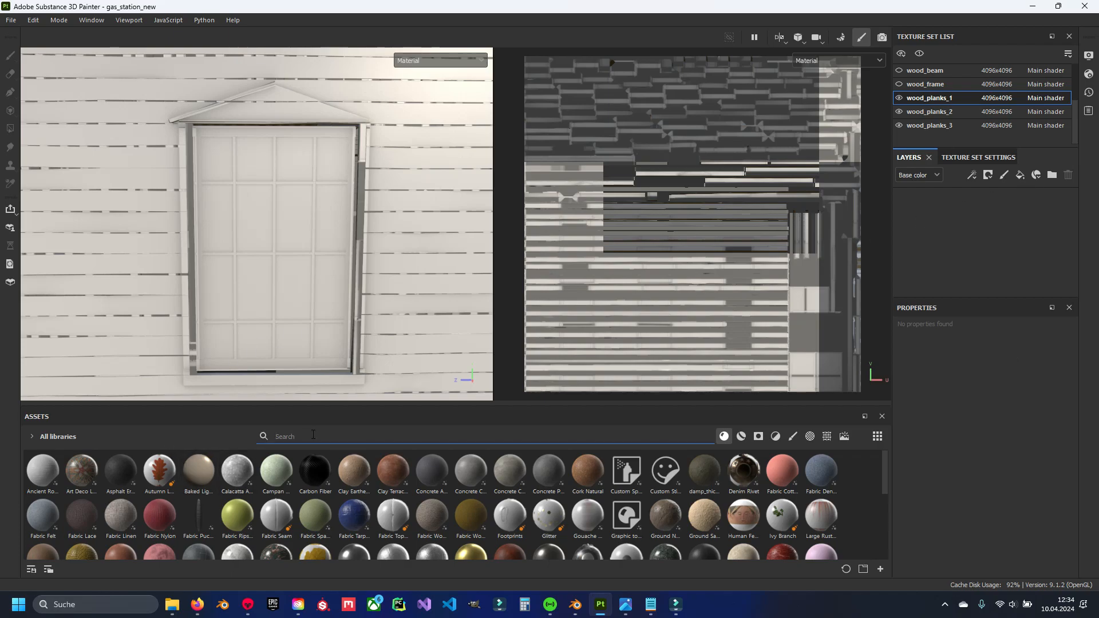
{"action": "type", "text": "wood"}
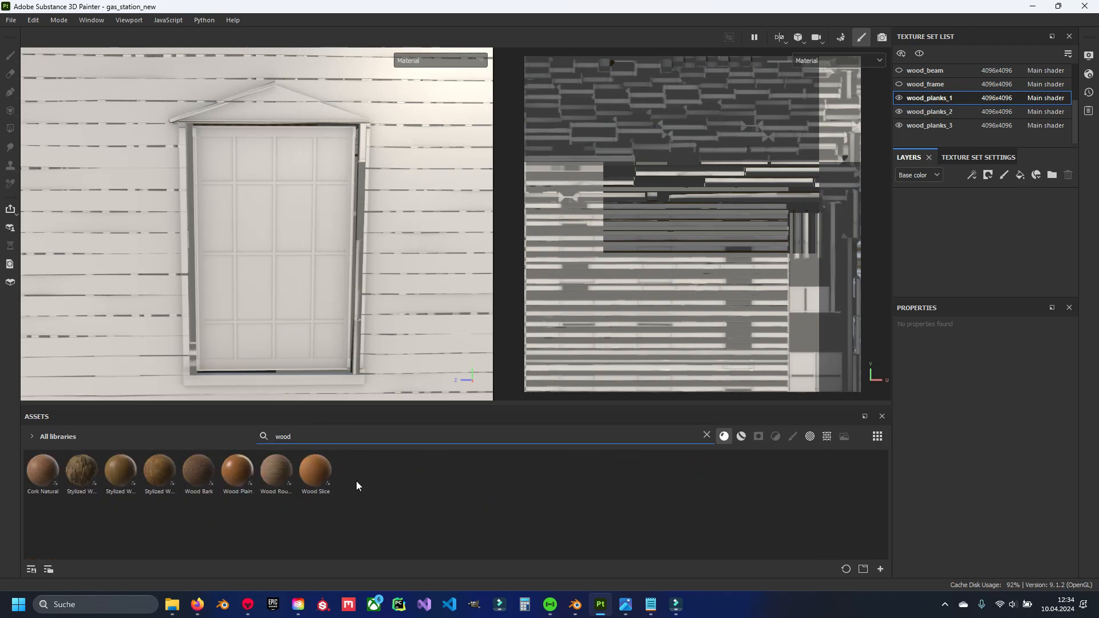
{"action": "left_click_drag", "start_coordinate": [276, 471], "coordinate": [126, 360]}
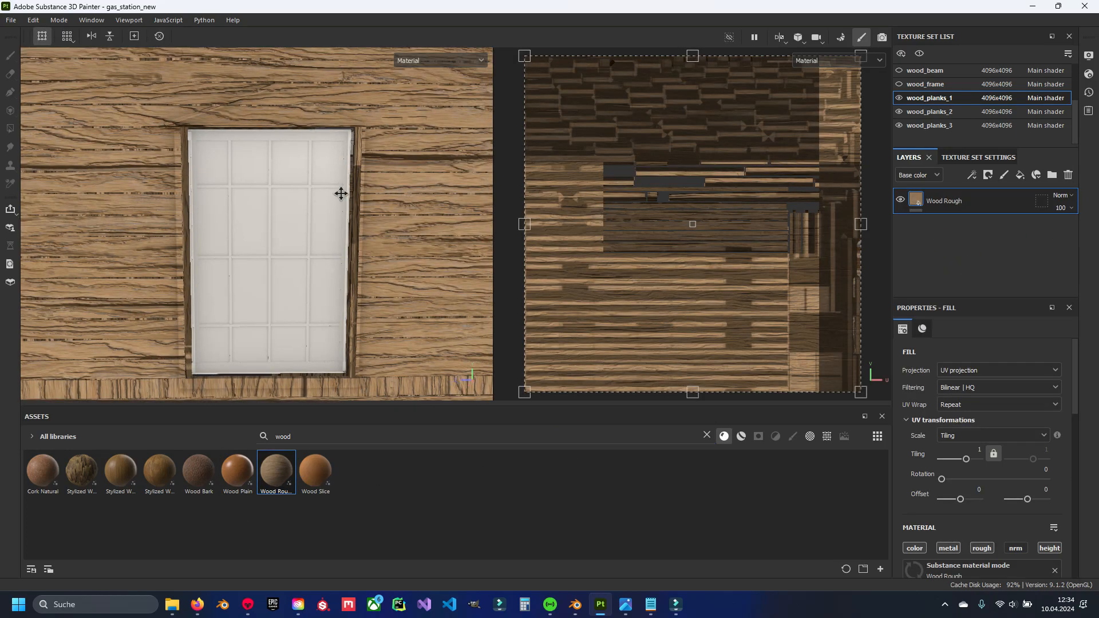
{"action": "middle_click_drag", "start_coordinate": [255, 274], "coordinate": [160, 130], "text": "alt"}
{"action": "scroll", "coordinate": [315, 189], "scroll_direction": "up", "scroll_amount": 3}
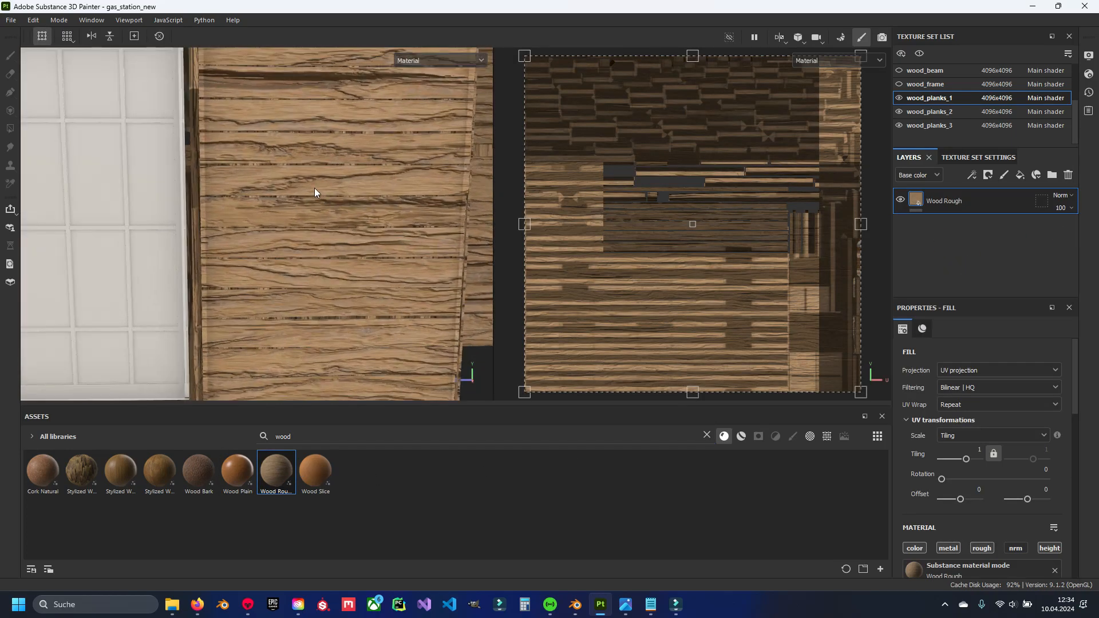
Set the Wood Rough layer's tiling to 4 on the wood_planks_1 siding.
{"action": "type", "text": "4"}
{"action": "key", "text": "Return"}
{"action": "middle_click_drag", "start_coordinate": [322, 117], "coordinate": [371, 250], "text": "alt"}
Try a different projection mode on the Wood Rough layer, and undo the change.
{"action": "left_click", "coordinate": [962, 370]}
{"action": "left_click", "coordinate": [977, 404]}
{"action": "key", "text": "ctrl+z"}
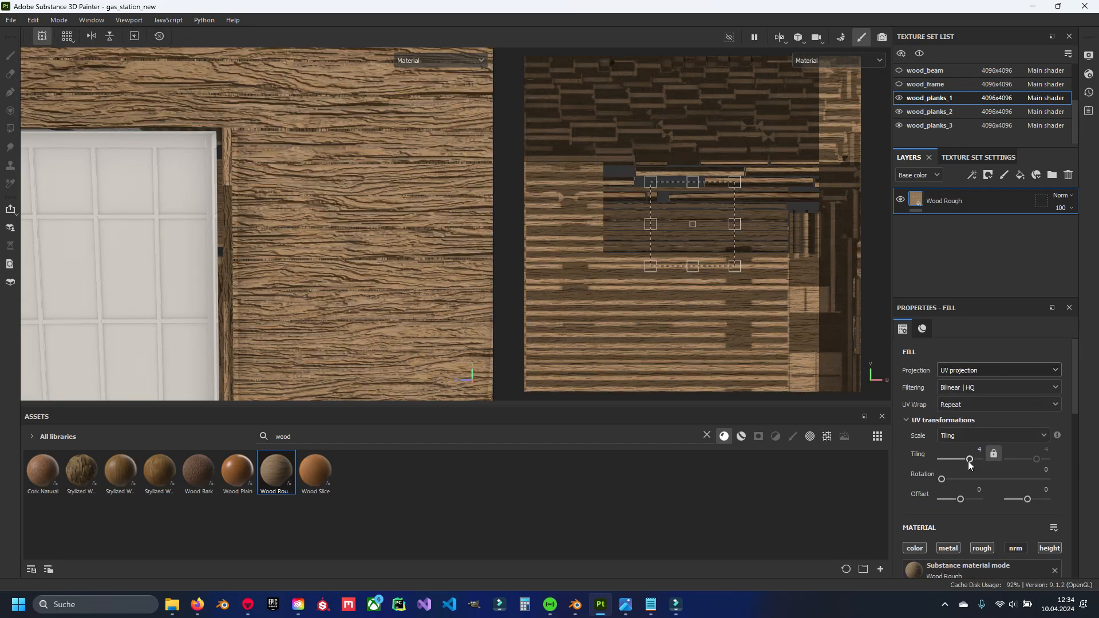
Reduce the Wood Rough material's Normal Intensity to 0.23 in its technical parameters.
{"action": "left_click_drag", "start_coordinate": [355, 215], "coordinate": [325, 255], "text": "alt"}
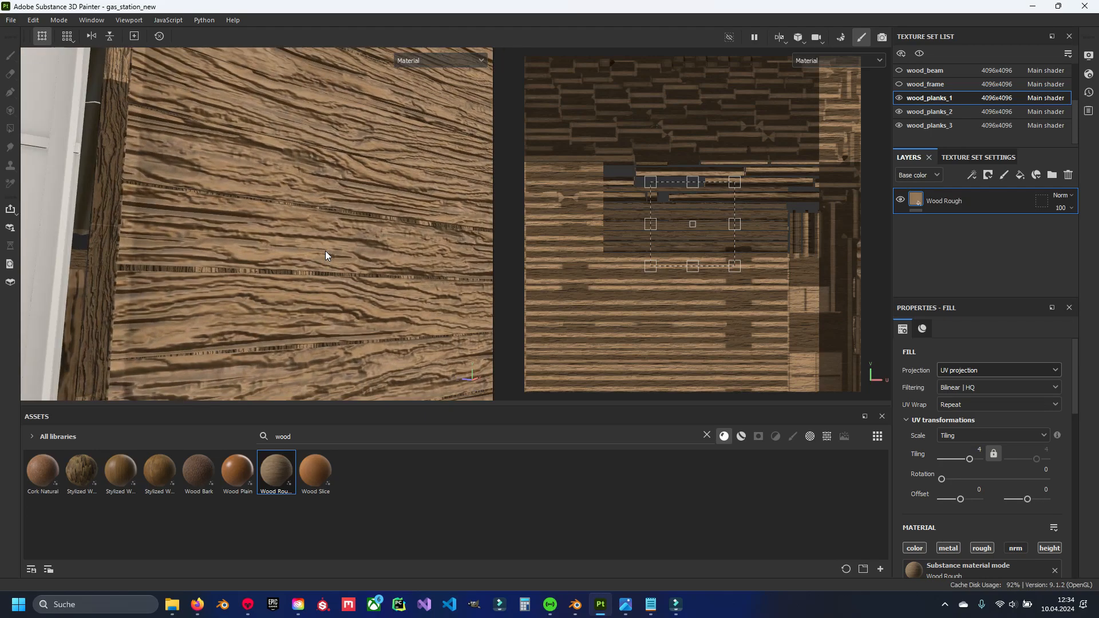
{"action": "scroll", "coordinate": [966, 461], "scroll_direction": "down", "scroll_amount": 10}
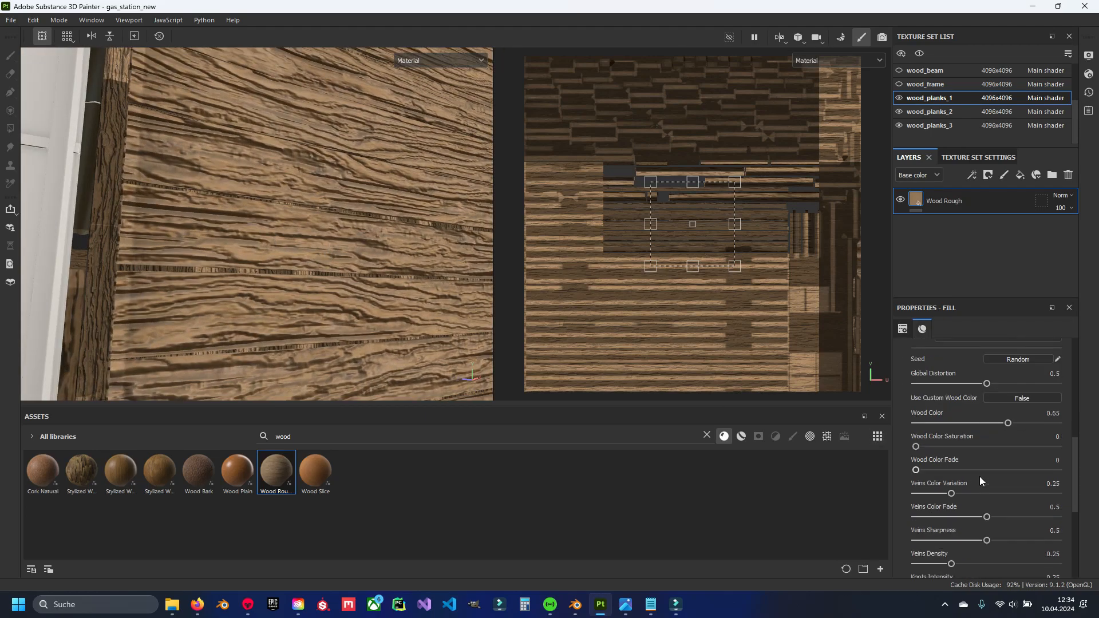
{"action": "left_click", "coordinate": [945, 532]}
{"action": "scroll", "coordinate": [952, 537], "scroll_direction": "down", "scroll_amount": 5}
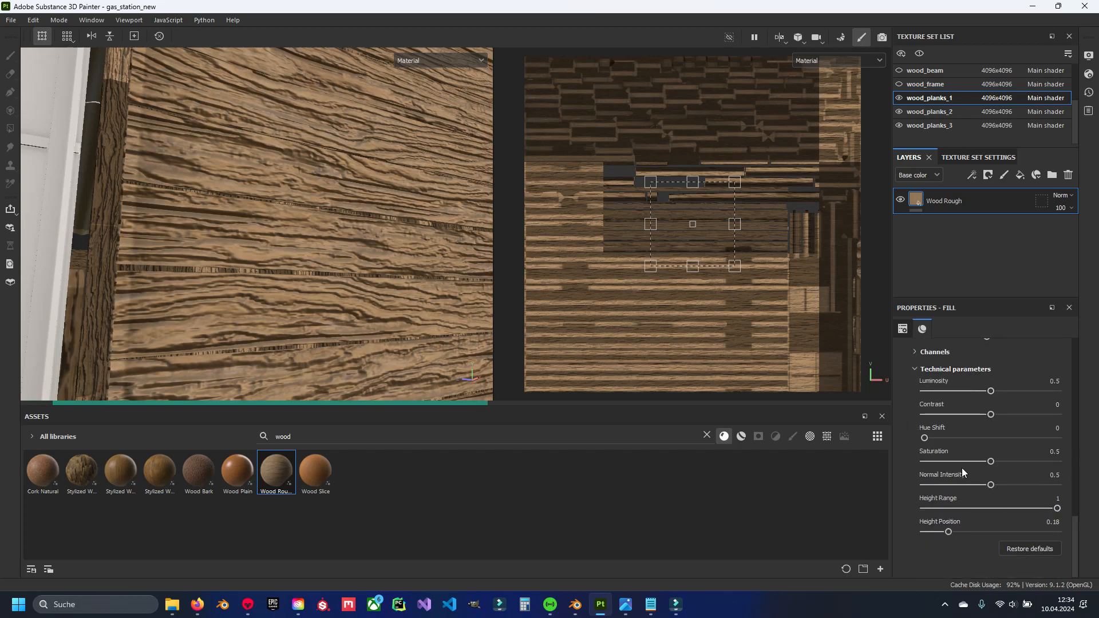
{"action": "left_click_drag", "start_coordinate": [991, 486], "coordinate": [966, 485]}
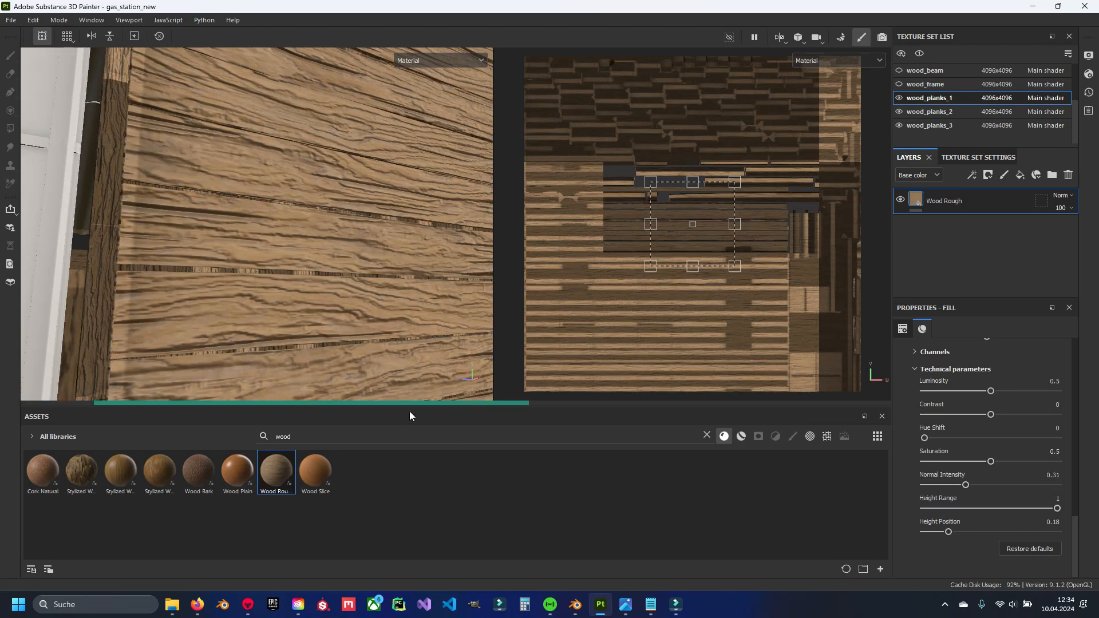
{"action": "left_click_drag", "start_coordinate": [966, 485], "coordinate": [954, 485]}
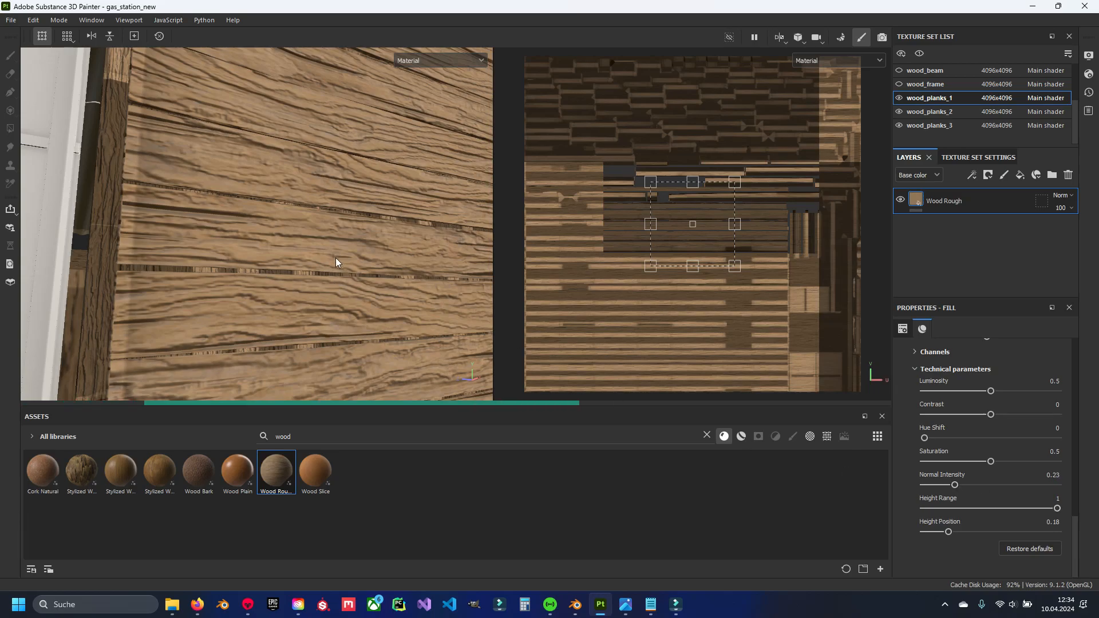
Set the Wood Rough material's Normal Intensity to 0.37 and lower its Height Position.
{"action": "left_click_drag", "start_coordinate": [356, 265], "coordinate": [306, 274], "text": "alt"}
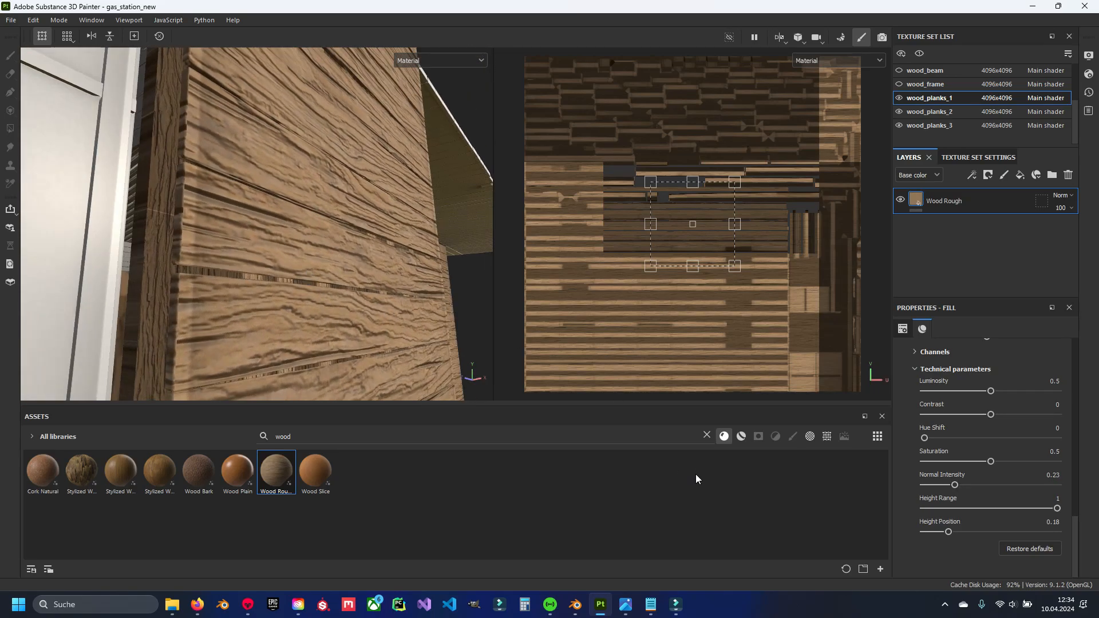
{"action": "left_click_drag", "start_coordinate": [943, 484], "coordinate": [940, 484]}
{"action": "left_click_drag", "start_coordinate": [926, 485], "coordinate": [973, 485]}
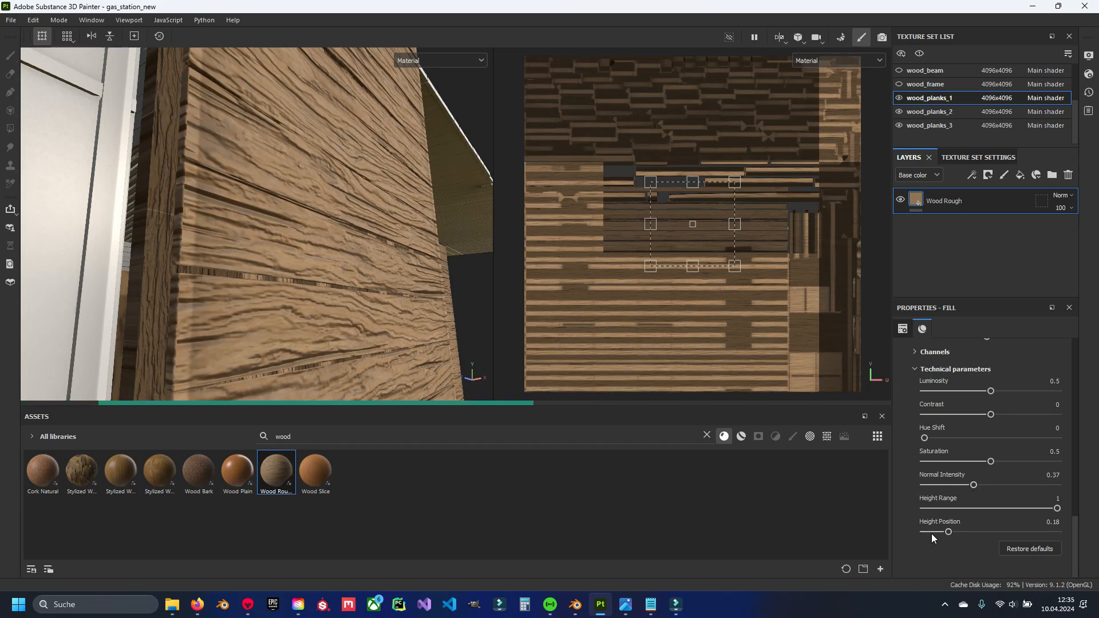
{"action": "left_click_drag", "start_coordinate": [948, 532], "coordinate": [937, 532]}
Set the Wood Rough layer's tiling to 5.
{"action": "scroll", "coordinate": [1026, 463], "scroll_direction": "up", "scroll_amount": 10}
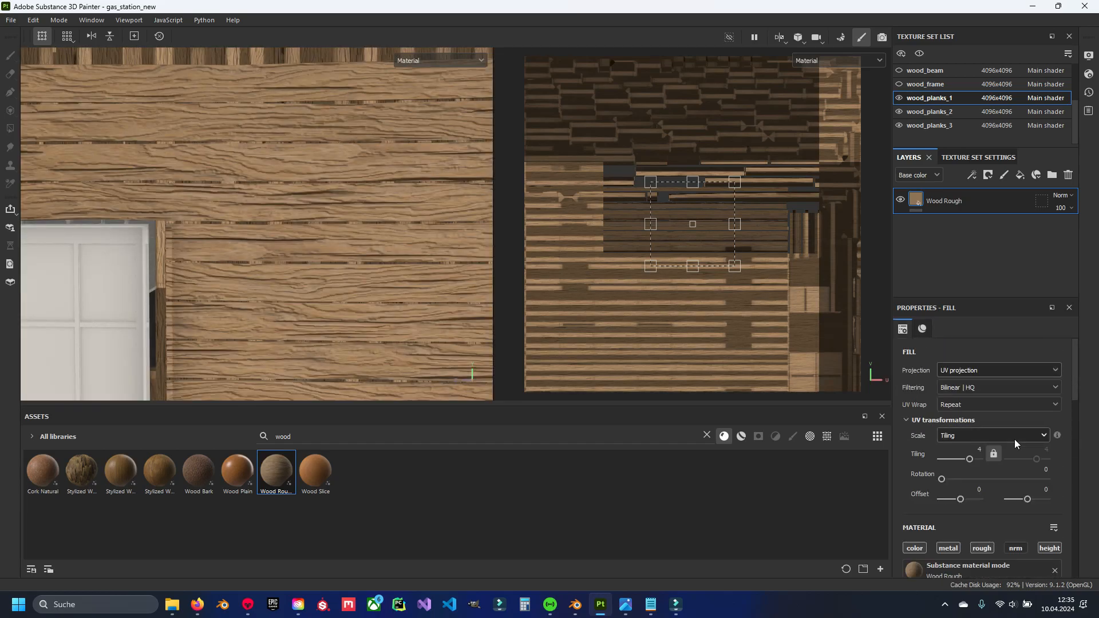
{"action": "left_click", "coordinate": [966, 451]}
{"action": "type", "text": "5"}
{"action": "key", "text": "Return"}
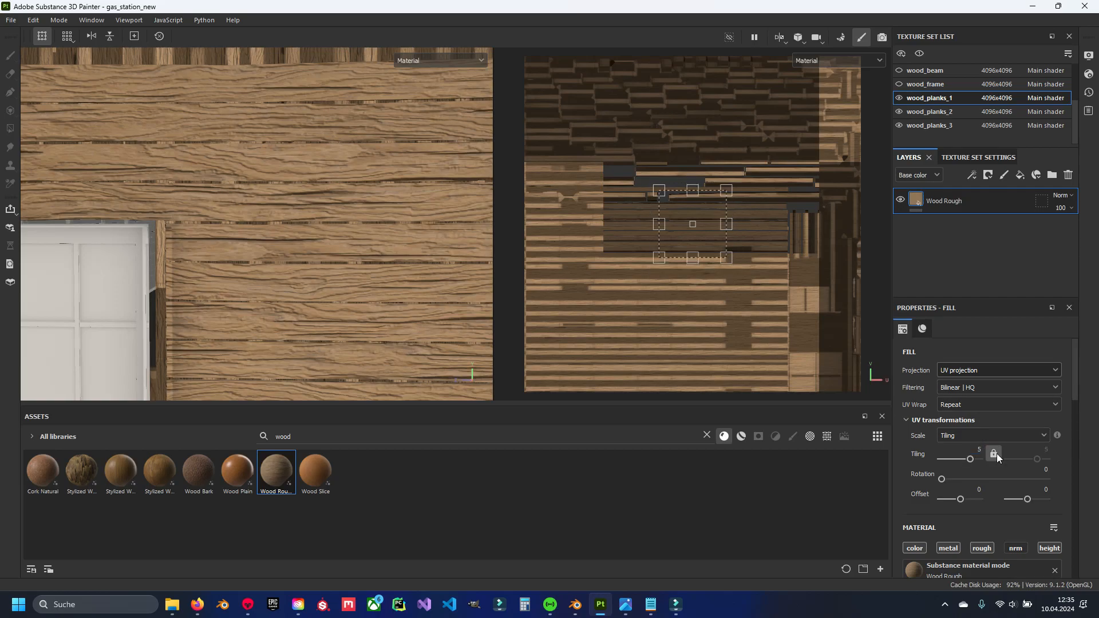
{"action": "middle_click_drag", "start_coordinate": [309, 233], "coordinate": [314, 284]}
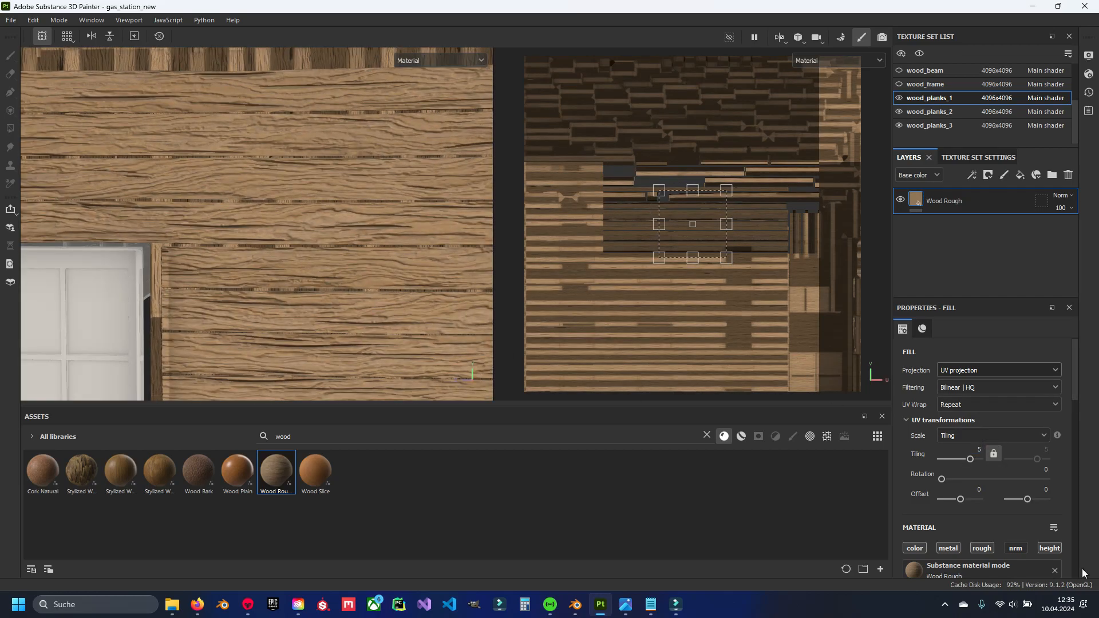
Reduce the Wood Rough material's Cracks to 0.4 and raise its Veins Density to 0.45.
{"action": "scroll", "coordinate": [961, 491], "scroll_direction": "down", "scroll_amount": 10}
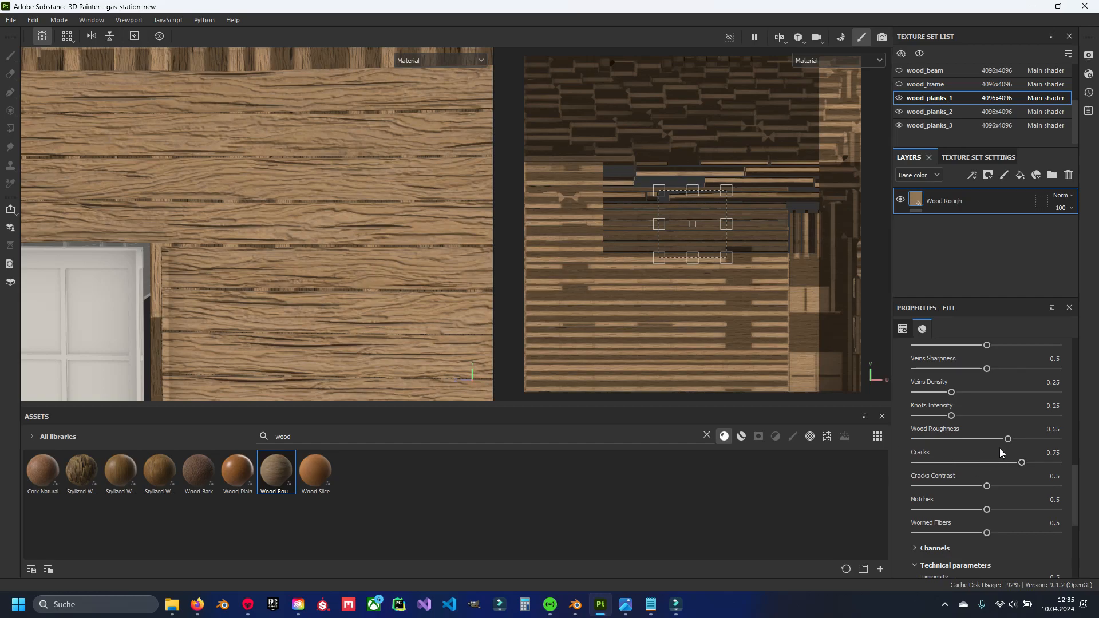
{"action": "left_click_drag", "start_coordinate": [998, 461], "coordinate": [972, 462]}
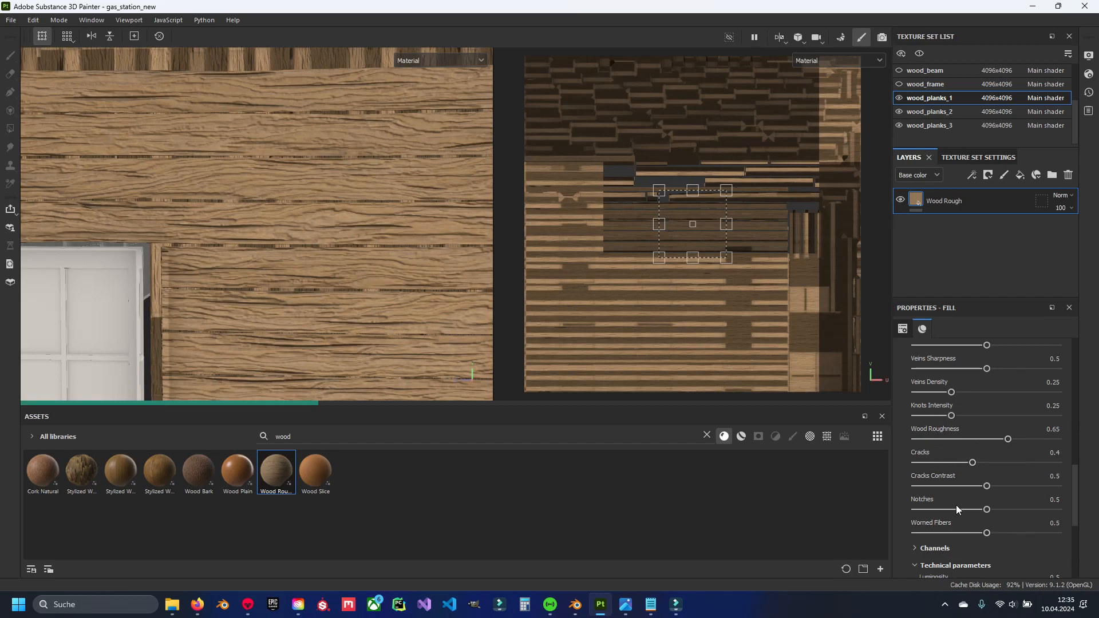
{"action": "scroll", "coordinate": [957, 550], "scroll_direction": "down", "scroll_amount": 3}
{"action": "scroll", "coordinate": [946, 540], "scroll_direction": "up", "scroll_amount": 3}
{"action": "scroll", "coordinate": [938, 431], "scroll_direction": "up", "scroll_amount": 1}
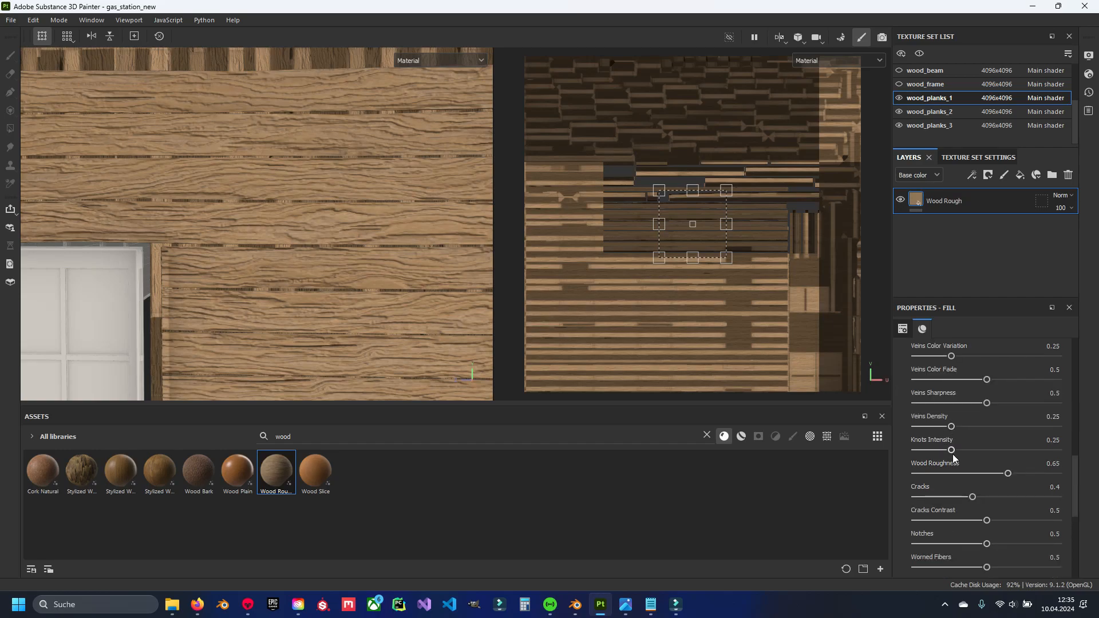
{"action": "left_click_drag", "start_coordinate": [951, 427], "coordinate": [980, 430]}
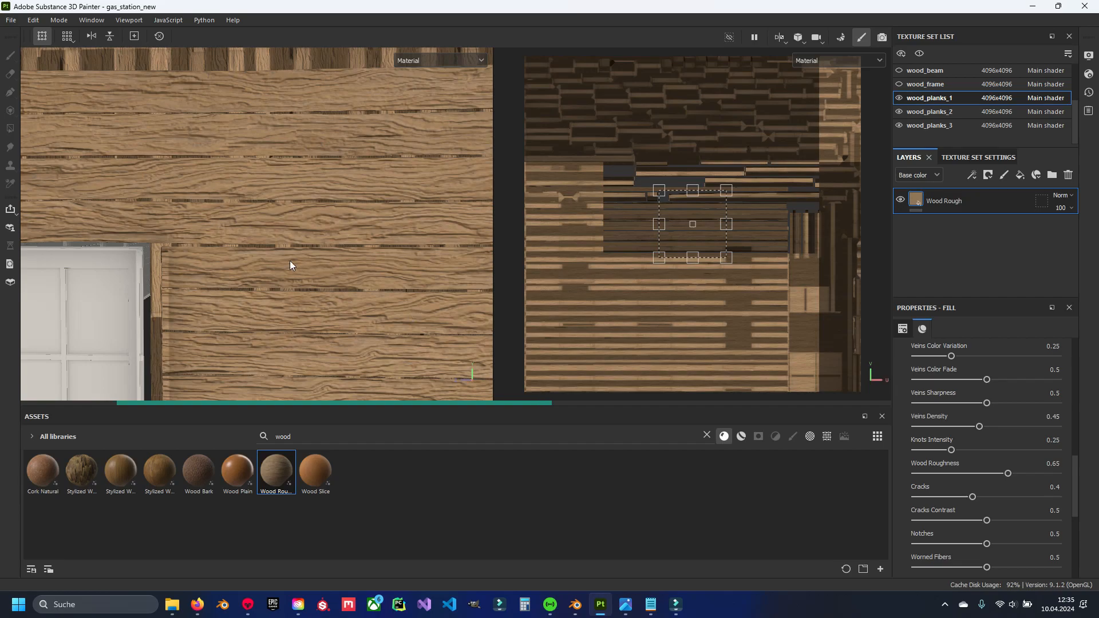
Try a slightly different Wood Color value on the Wood Rough material, and undo the change.
{"action": "scroll", "coordinate": [960, 402], "scroll_direction": "up", "scroll_amount": 3}
{"action": "scroll", "coordinate": [938, 429], "scroll_direction": "up", "scroll_amount": 3}
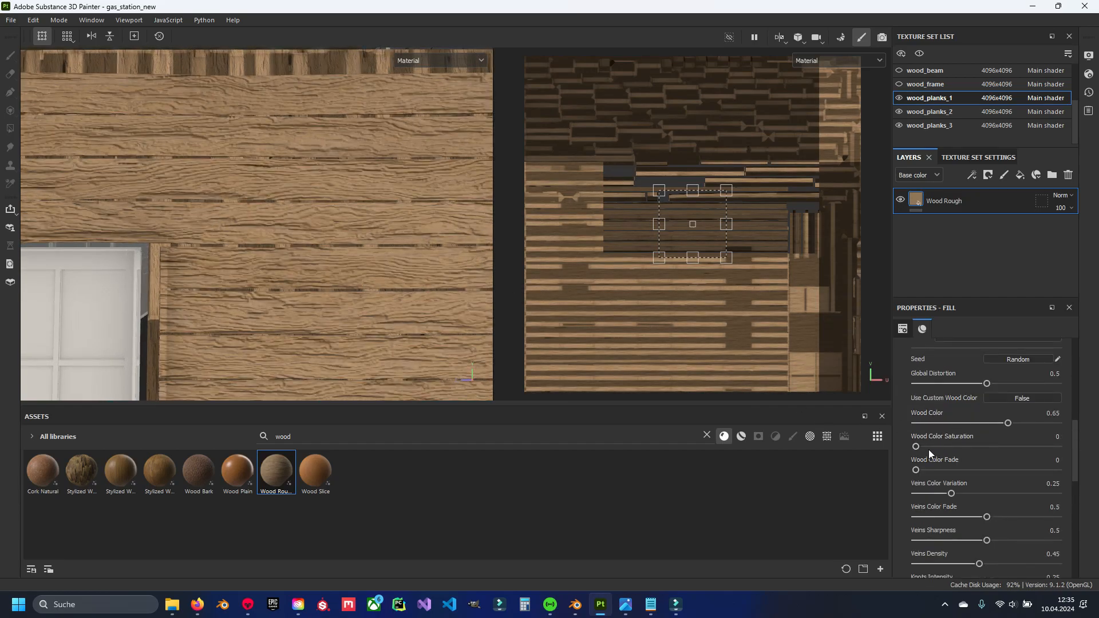
{"action": "mouse_move", "coordinate": [1008, 422]}
{"action": "left_mouse_down"}
{"action": "mouse_move", "coordinate": [971, 423]}
{"action": "mouse_move", "coordinate": [1042, 423]}
{"action": "mouse_move", "coordinate": [931, 424]}
{"action": "mouse_move", "coordinate": [1012, 420]}
{"action": "left_mouse_up"}
{"action": "key", "text": "ctrl+z"}
{"action": "middle_click_drag", "start_coordinate": [265, 224], "coordinate": [379, 191], "text": "alt"}
{"action": "scroll", "coordinate": [350, 263], "scroll_direction": "down", "scroll_amount": 2}
{"action": "middle_click_drag", "start_coordinate": [350, 264], "coordinate": [295, 265], "text": "alt"}
Increase the Wood Rough layer's tiling to 6.
{"action": "scroll", "coordinate": [270, 242], "scroll_direction": "up", "scroll_amount": 3}
{"action": "scroll", "coordinate": [1036, 475], "scroll_direction": "up", "scroll_amount": 5}
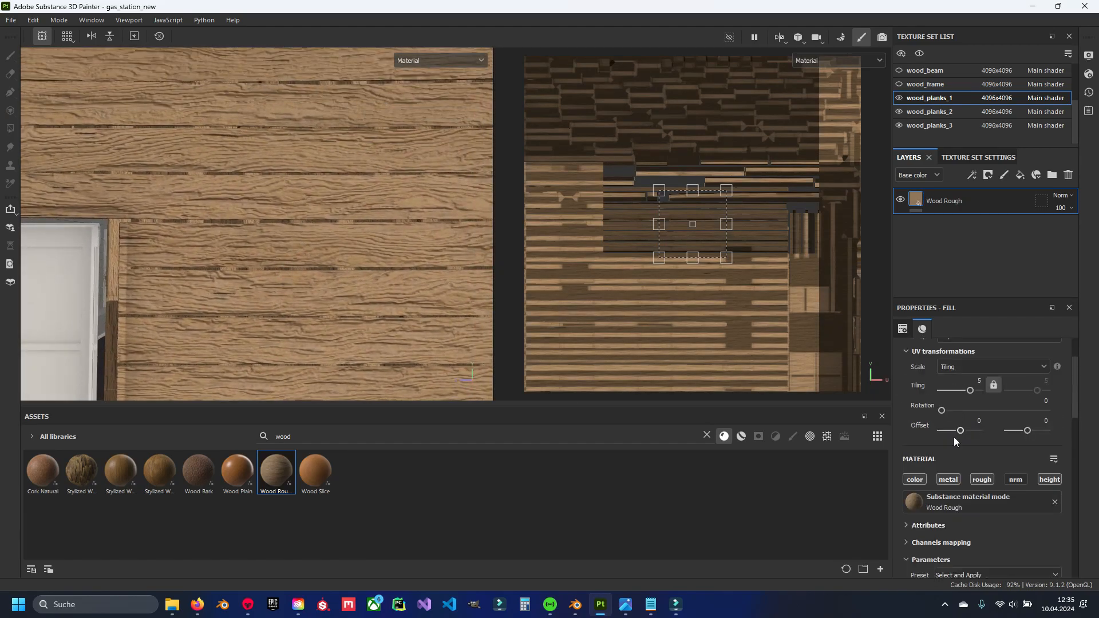
{"action": "type", "text": "6"}
{"action": "key", "text": "Return"}
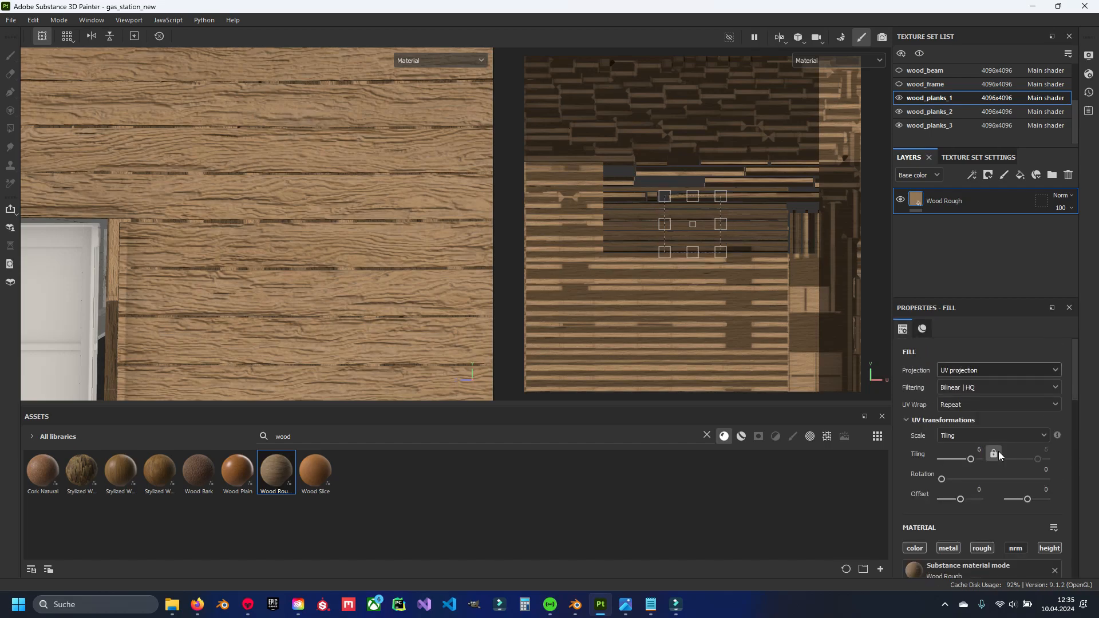
{"action": "scroll", "coordinate": [826, 373], "scroll_direction": "down", "scroll_amount": 3}
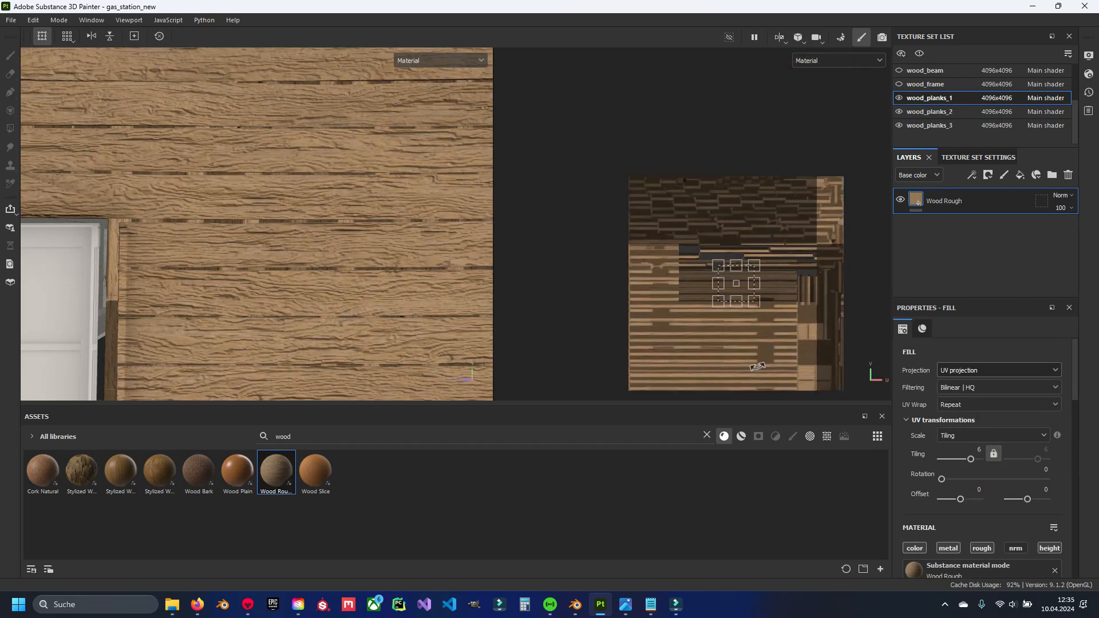
{"action": "scroll", "coordinate": [755, 364], "scroll_direction": "up", "scroll_amount": 4}
{"action": "scroll", "coordinate": [1008, 416], "scroll_direction": "down", "scroll_amount": 6}
Lower the Wood Rough material's Height Position to 0.08 and check the relief on the siding beside the door.
{"action": "scroll", "coordinate": [981, 486], "scroll_direction": "down", "scroll_amount": 4}
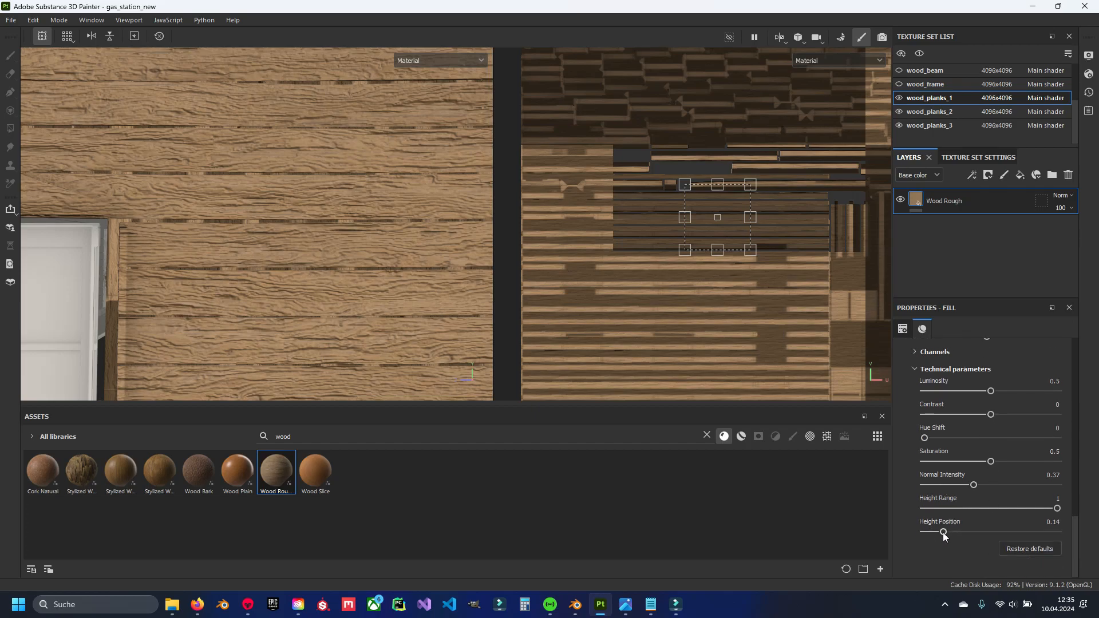
{"action": "middle_click_drag", "start_coordinate": [290, 284], "coordinate": [305, 138], "text": "alt"}
{"action": "left_click_drag", "start_coordinate": [255, 246], "coordinate": [236, 282], "text": "alt"}
{"action": "scroll", "coordinate": [300, 234], "scroll_direction": "up", "scroll_amount": 3}
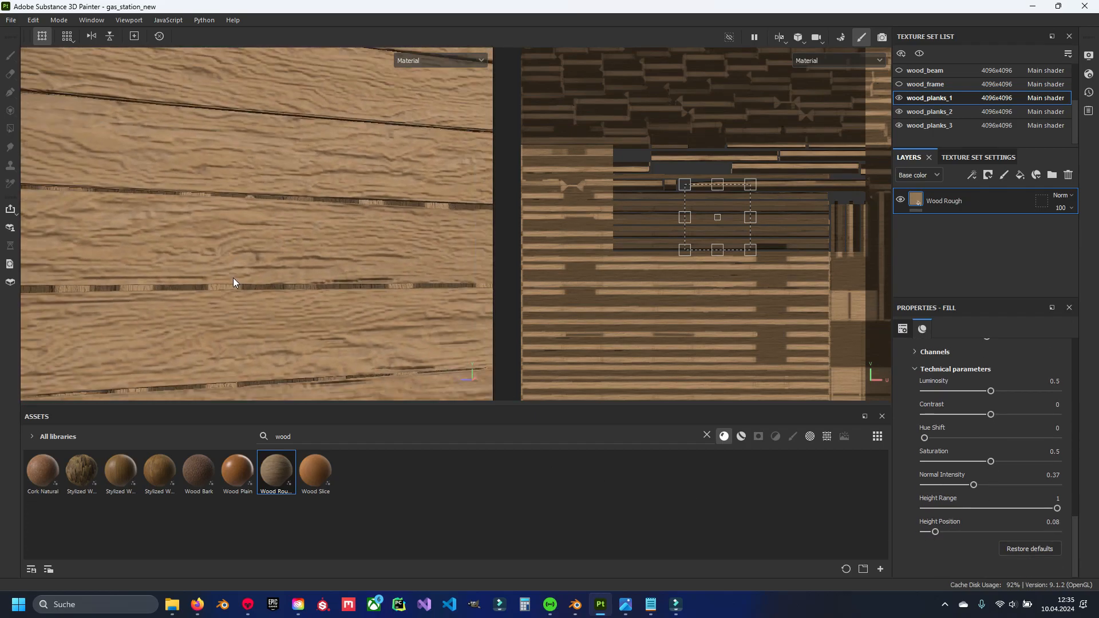
{"action": "middle_click_drag", "start_coordinate": [235, 282], "coordinate": [386, 278], "text": "alt"}
{"action": "scroll", "coordinate": [329, 230], "scroll_direction": "down", "scroll_amount": 5}
{"action": "middle_click_drag", "start_coordinate": [328, 230], "coordinate": [294, 283], "text": "alt"}
{"action": "scroll", "coordinate": [307, 275], "scroll_direction": "up", "scroll_amount": 4}
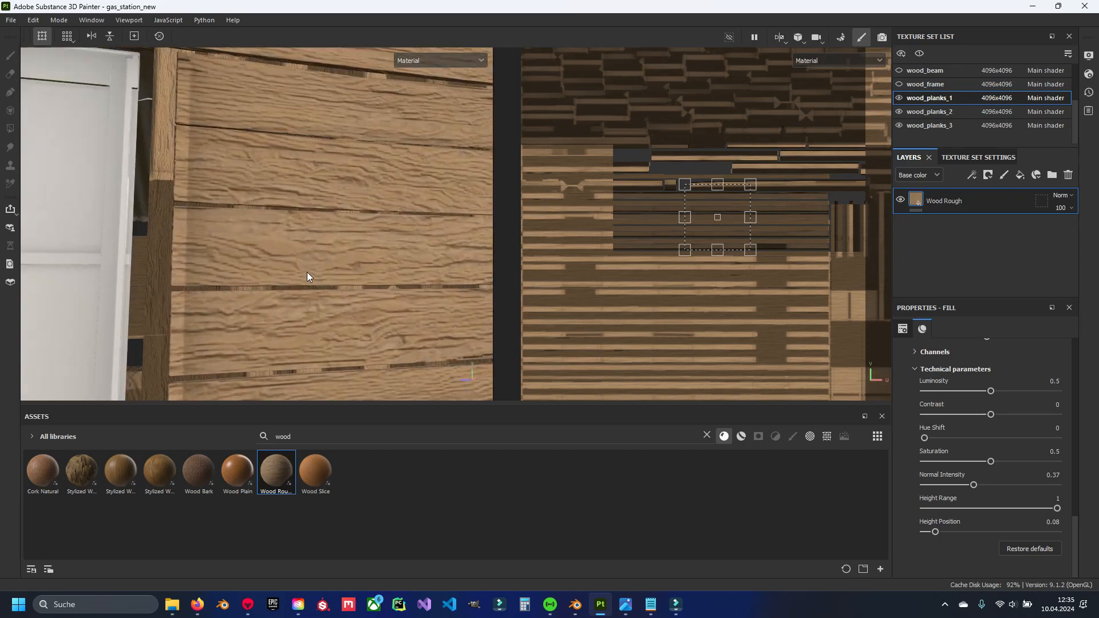
{"action": "middle_click_drag", "start_coordinate": [249, 317], "coordinate": [260, 274], "text": "alt"}
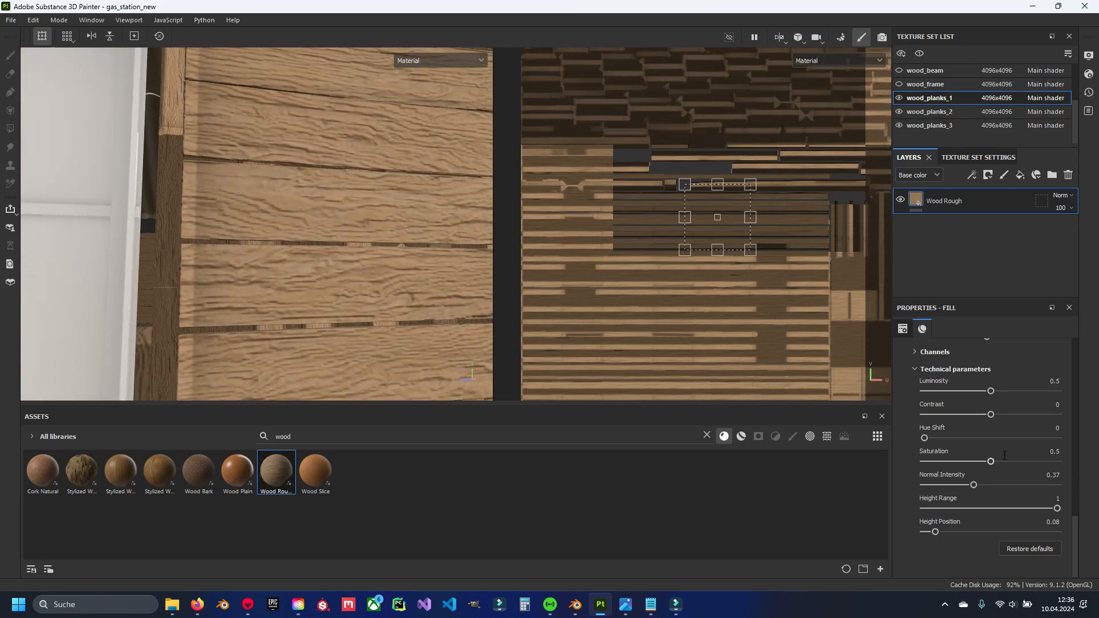
Set the Wood Rough layer's tiling to 3 and check the grain on the siding.
{"action": "scroll", "coordinate": [1002, 454], "scroll_direction": "up", "scroll_amount": 10}
{"action": "left_click_drag", "start_coordinate": [975, 450], "coordinate": [994, 452]}
{"action": "type", "text": "3"}
{"action": "key", "text": "Return"}
{"action": "scroll", "coordinate": [378, 315], "scroll_direction": "down", "scroll_amount": 4}
{"action": "scroll", "coordinate": [343, 277], "scroll_direction": "up", "scroll_amount": 3}
{"action": "left_click_drag", "start_coordinate": [343, 277], "coordinate": [294, 280], "text": "alt"}
{"action": "middle_click_drag", "start_coordinate": [294, 280], "coordinate": [344, 246], "text": "alt"}
Set the Wood Rough material's Height Position to 0.09 and inspect the plank relief from several angles.
{"action": "scroll", "coordinate": [921, 465], "scroll_direction": "down", "scroll_amount": 9}
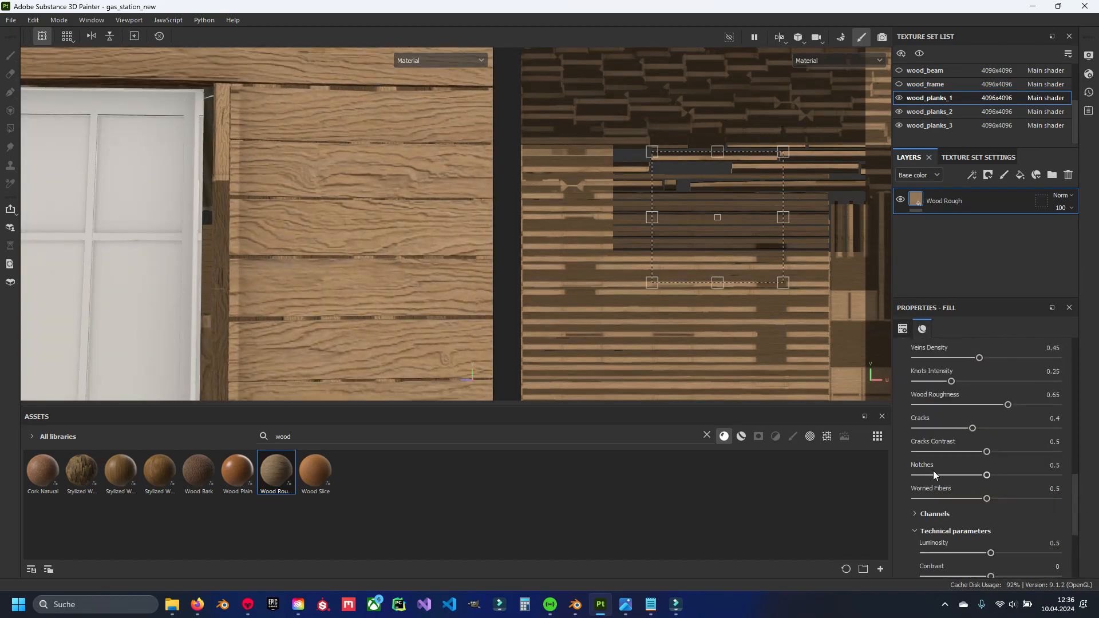
{"action": "scroll", "coordinate": [939, 515], "scroll_direction": "down", "scroll_amount": 7}
{"action": "scroll", "coordinate": [275, 229], "scroll_direction": "down", "scroll_amount": 3}
{"action": "middle_click_drag", "start_coordinate": [275, 229], "coordinate": [287, 287], "text": "alt"}
{"action": "scroll", "coordinate": [286, 287], "scroll_direction": "up", "scroll_amount": 3}
{"action": "left_click_drag", "start_coordinate": [287, 287], "coordinate": [287, 252], "text": "alt"}
{"action": "scroll", "coordinate": [287, 253], "scroll_direction": "up", "scroll_amount": 3}
{"action": "middle_click_drag", "start_coordinate": [268, 250], "coordinate": [247, 248], "text": "alt"}
{"action": "left_click_drag", "start_coordinate": [248, 248], "coordinate": [198, 249], "text": "alt"}
{"action": "scroll", "coordinate": [318, 142], "scroll_direction": "down", "scroll_amount": 3}
{"action": "middle_click_drag", "start_coordinate": [319, 142], "coordinate": [364, 303], "text": "alt"}
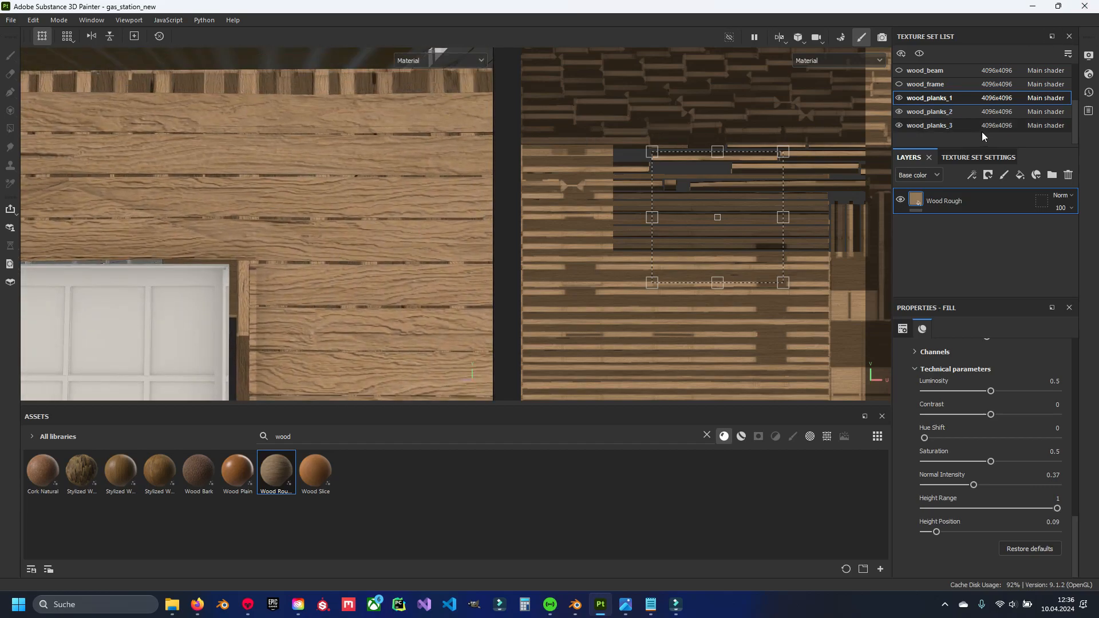
Bring up the reference photo old-abandoned-gas-station.jpg and place it side by side with Substance 3D Painter.
{"action": "left_click", "coordinate": [625, 605]}
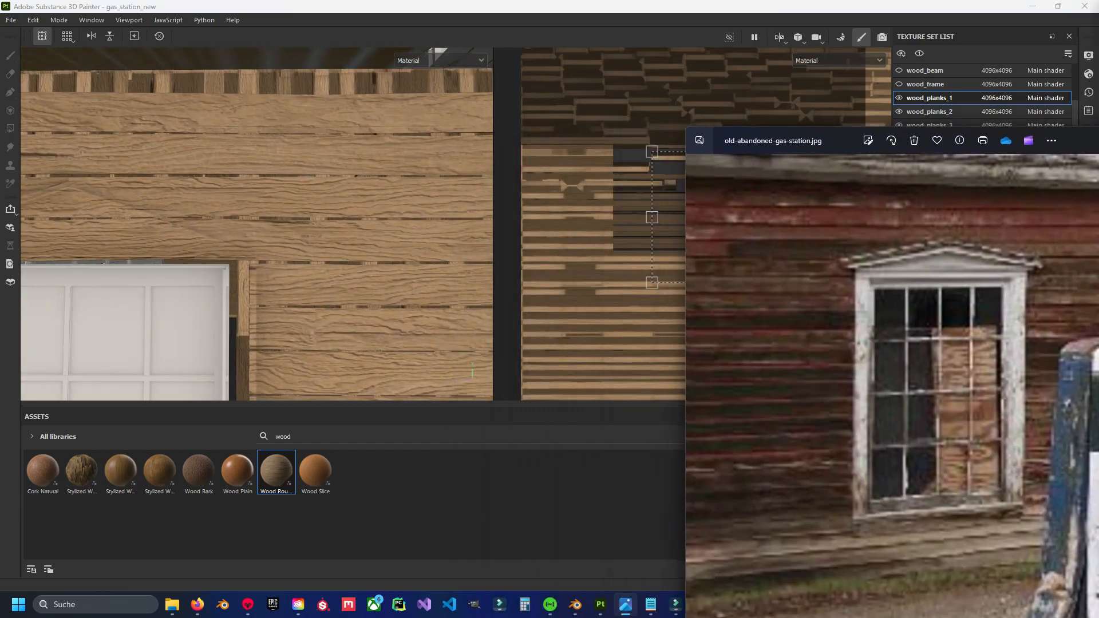
{"action": "key", "text": "super+Right"}
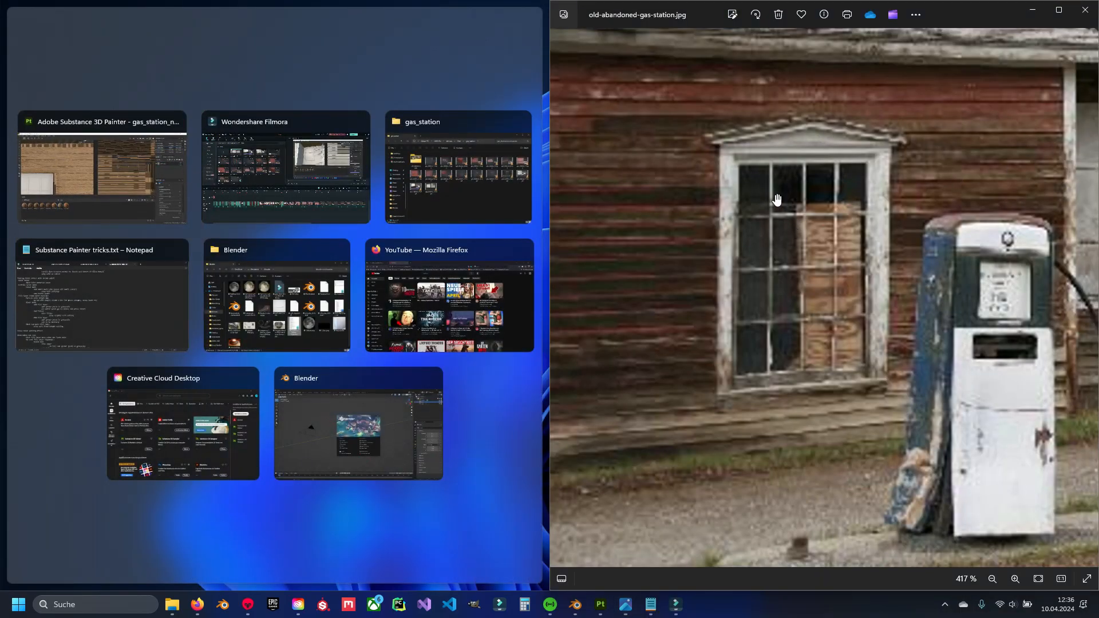
{"action": "left_click", "coordinate": [98, 166]}
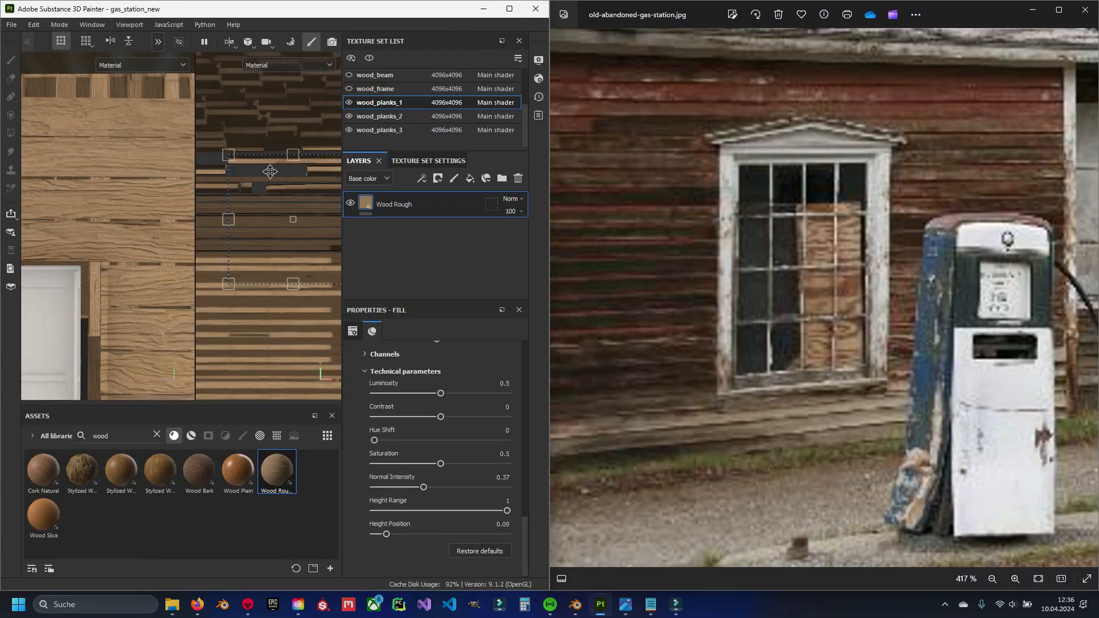
Add a fill layer named "overall color" above the Wood Rough layer, and rename the Wood Rough layer "base".
{"action": "scroll", "coordinate": [417, 437], "scroll_direction": "up", "scroll_amount": 10}
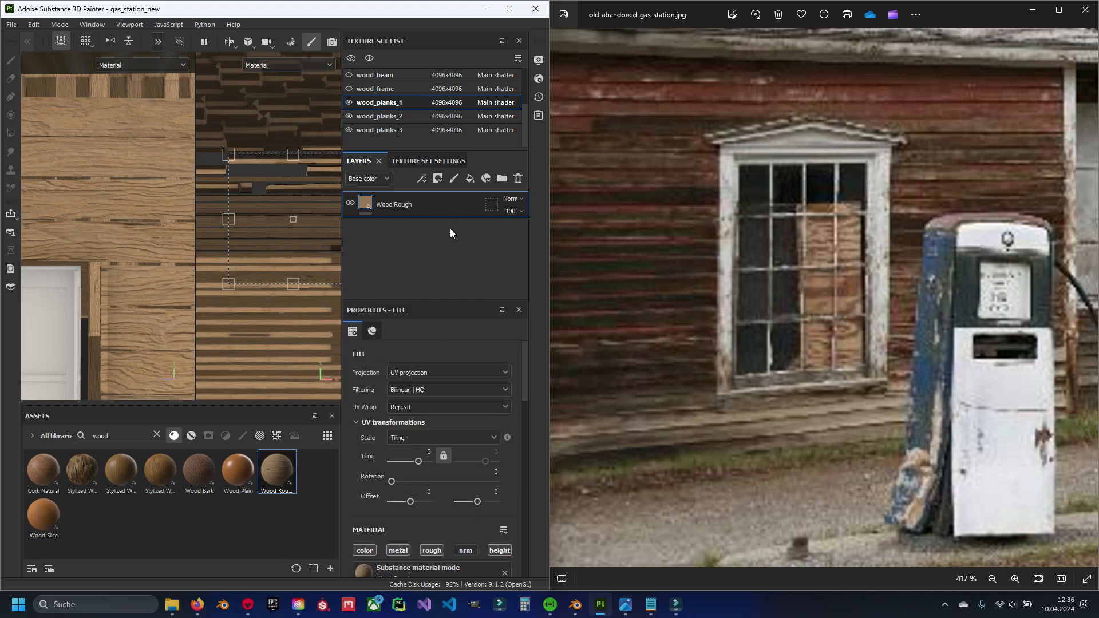
{"action": "left_click", "coordinate": [470, 178]}
{"action": "double_click", "coordinate": [385, 205]}
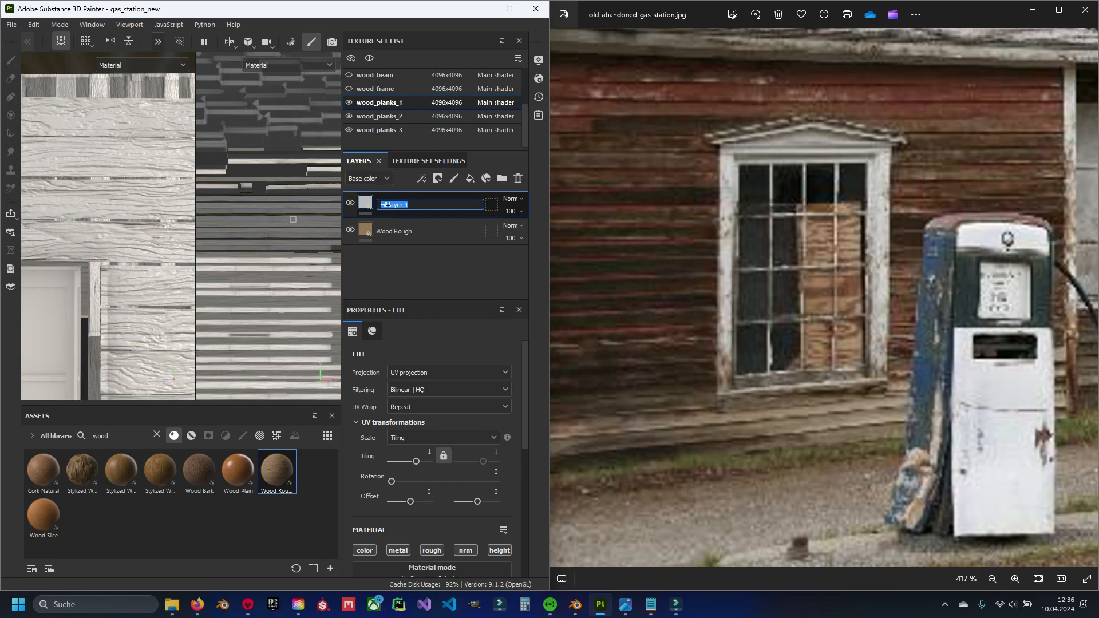
{"action": "type", "text": "overall color"}
{"action": "key", "text": "Return"}
{"action": "double_click", "coordinate": [434, 232]}
{"action": "type", "text": "base"}
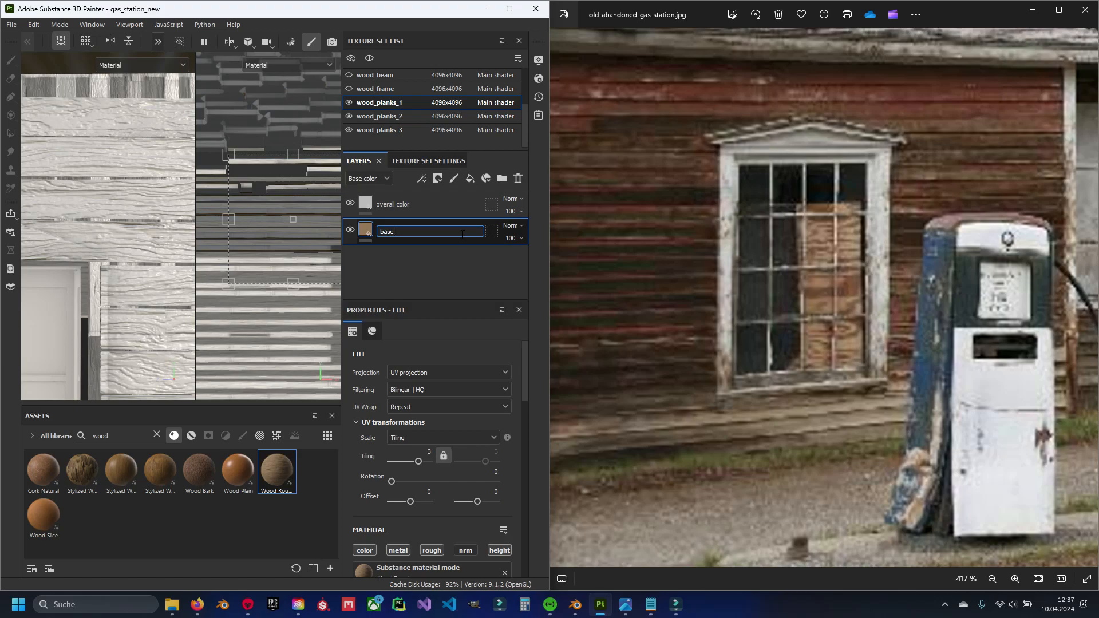
{"action": "key", "text": "Return"}
Restrict the overall color layer to the color channel by disabling metal, rough, normal and height.
{"action": "left_click", "coordinate": [397, 205]}
{"action": "scroll", "coordinate": [436, 409], "scroll_direction": "down", "scroll_amount": 5}
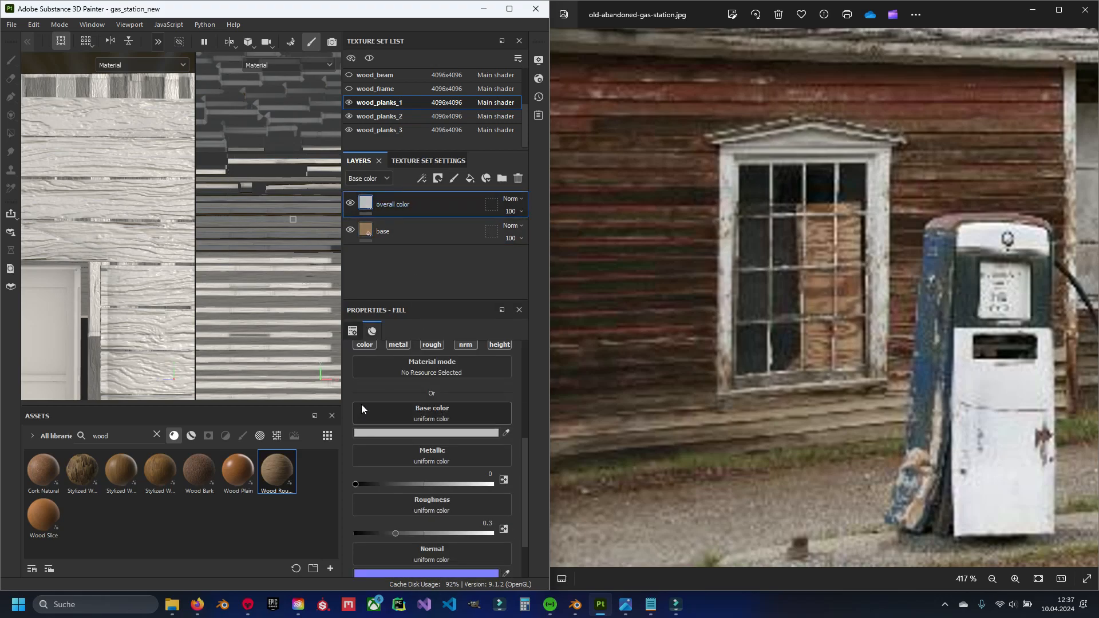
{"action": "scroll", "coordinate": [370, 404], "scroll_direction": "up", "scroll_amount": 1}
{"action": "left_click", "coordinate": [398, 379]}
{"action": "left_click", "coordinate": [432, 378]}
{"action": "left_click", "coordinate": [466, 379]}
{"action": "left_click", "coordinate": [491, 378]}
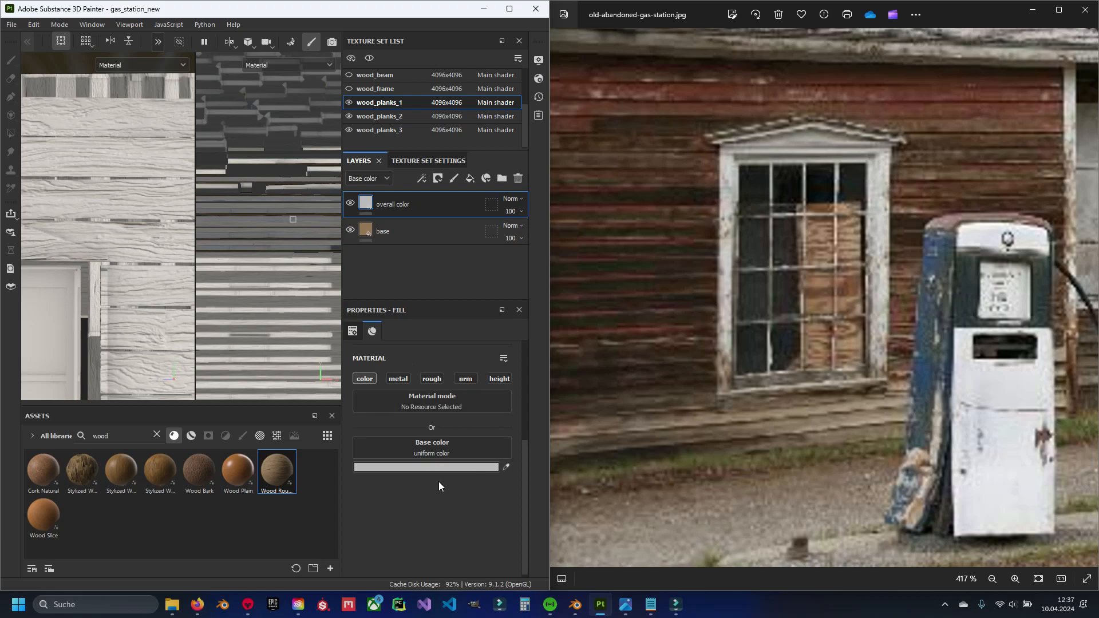
Sample the red siding in the reference photo as overall color's base color, adjust it to 774035, and restore Substance 3D Painter to full screen.
{"action": "left_click", "coordinate": [506, 468]}
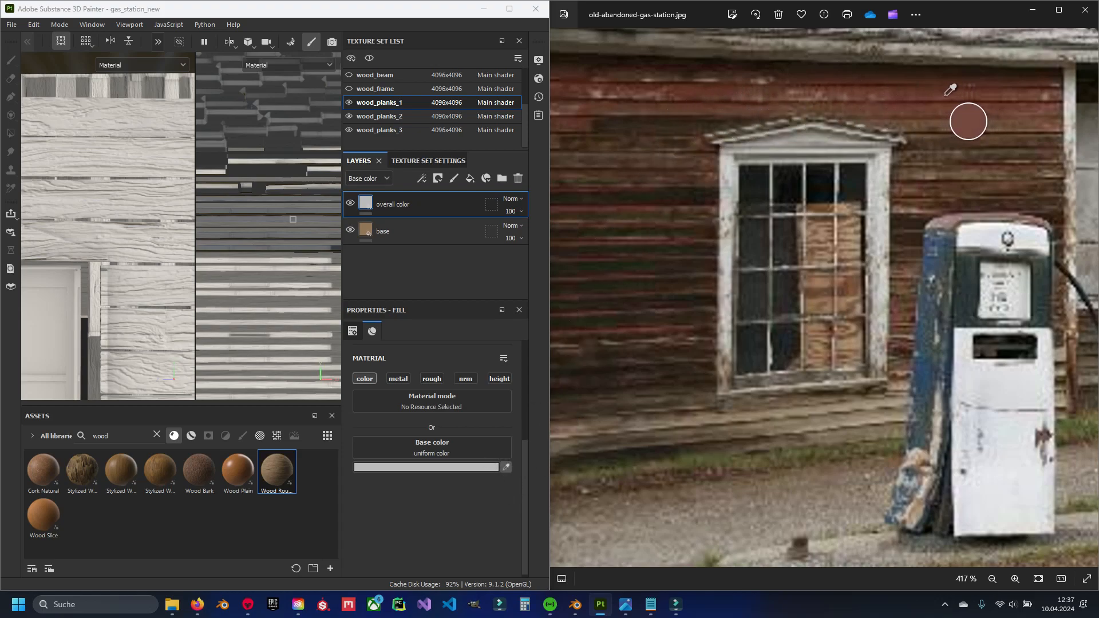
{"action": "left_click", "coordinate": [922, 98]}
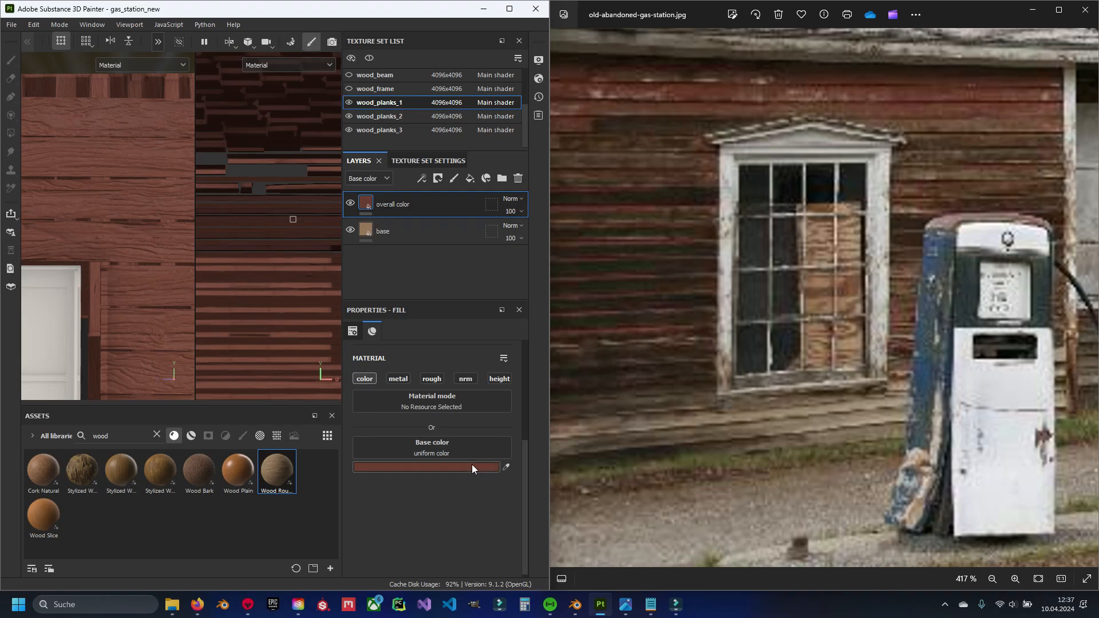
{"action": "left_click", "coordinate": [440, 467]}
{"action": "left_click_drag", "start_coordinate": [579, 476], "coordinate": [585, 469]}
{"action": "double_click", "coordinate": [392, 13]}
{"action": "scroll", "coordinate": [366, 198], "scroll_direction": "down", "scroll_amount": 3}
{"action": "middle_click_drag", "start_coordinate": [366, 198], "coordinate": [322, 259], "text": "alt"}
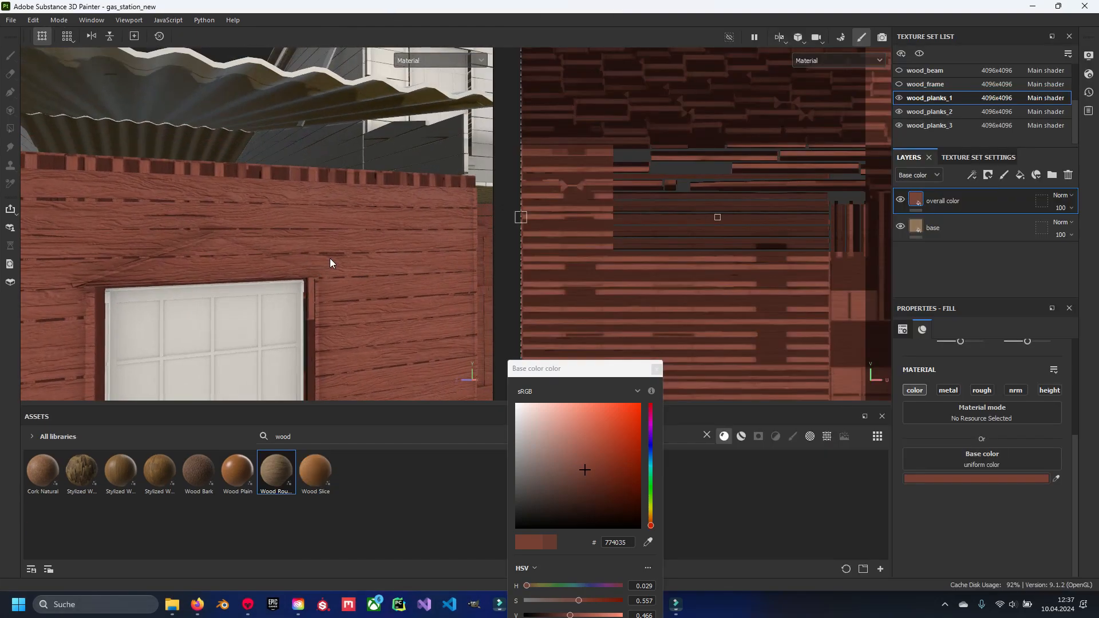
{"action": "left_click_drag", "start_coordinate": [335, 266], "coordinate": [252, 166], "text": "alt"}
{"action": "key", "text": "Escape"}
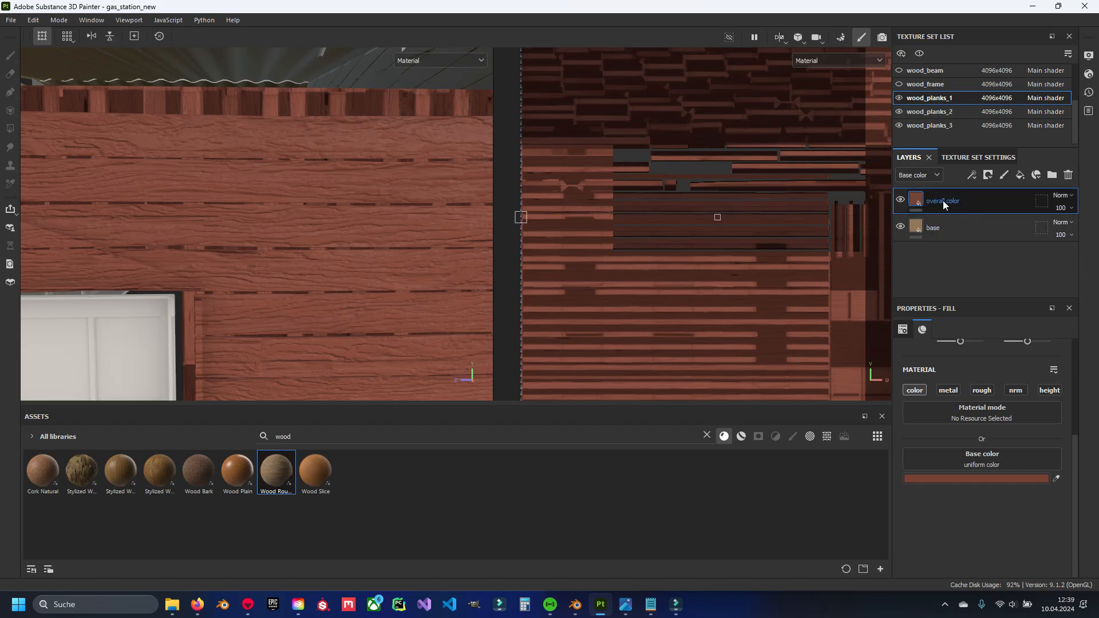
Add a black mask to the overall color layer, and clear the asset library search.
{"action": "right_click", "coordinate": [942, 200]}
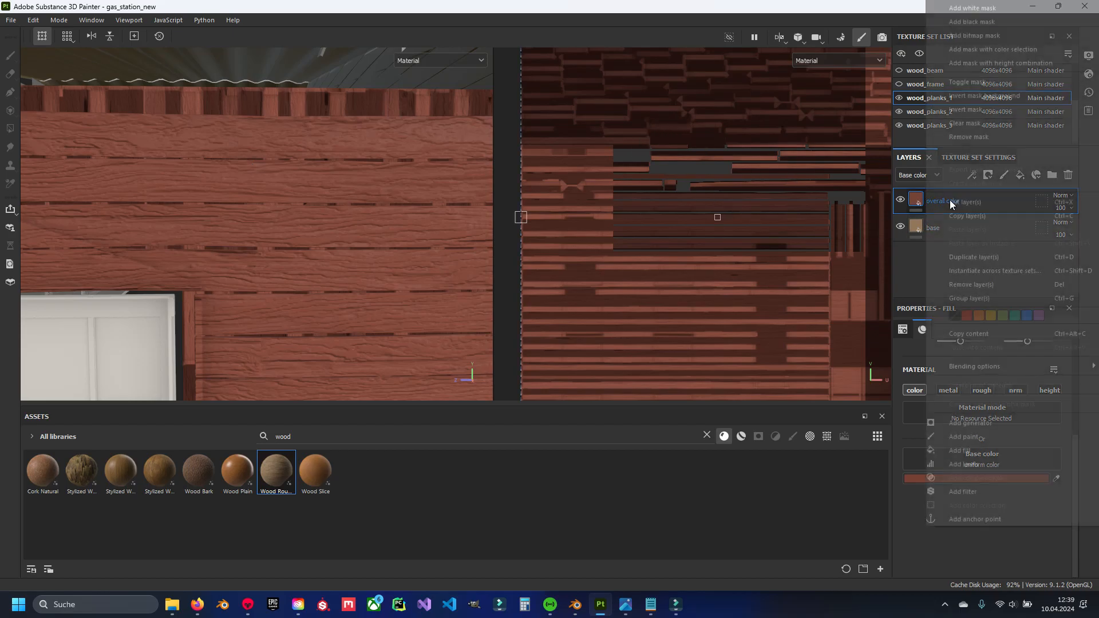
{"action": "left_click", "coordinate": [997, 26]}
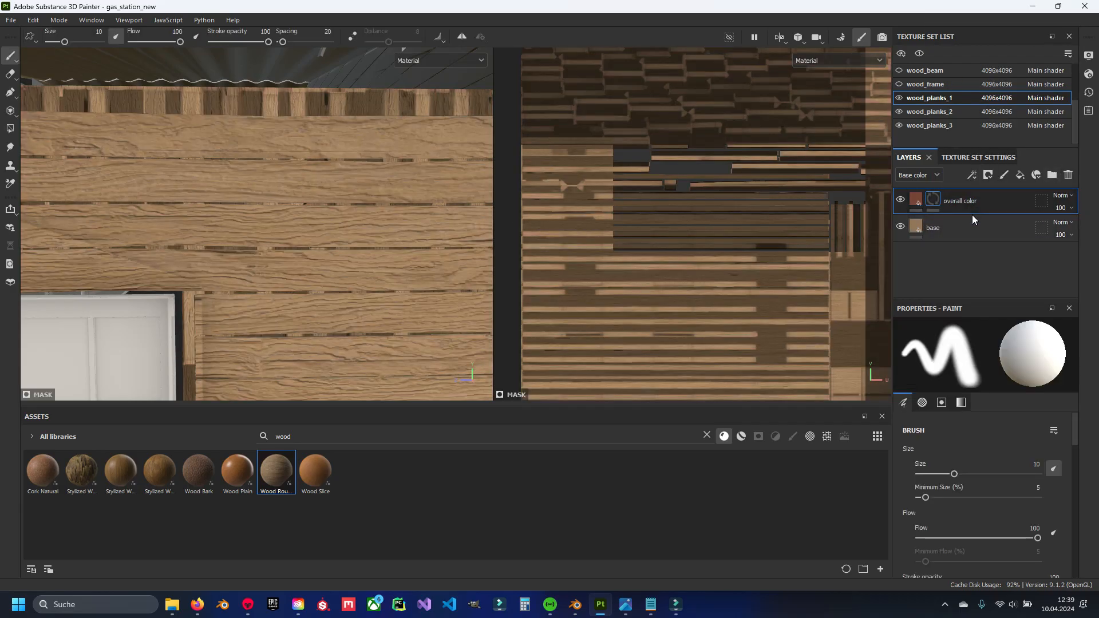
{"action": "left_click", "coordinate": [706, 435]}
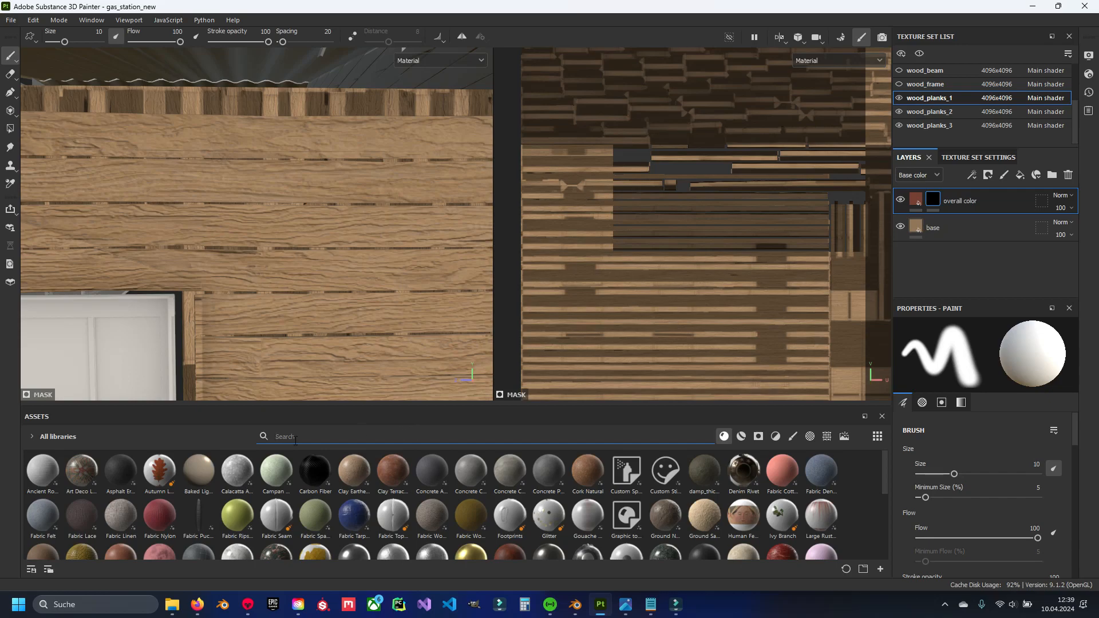
{"action": "scroll", "coordinate": [326, 274], "scroll_direction": "down", "scroll_amount": 2}
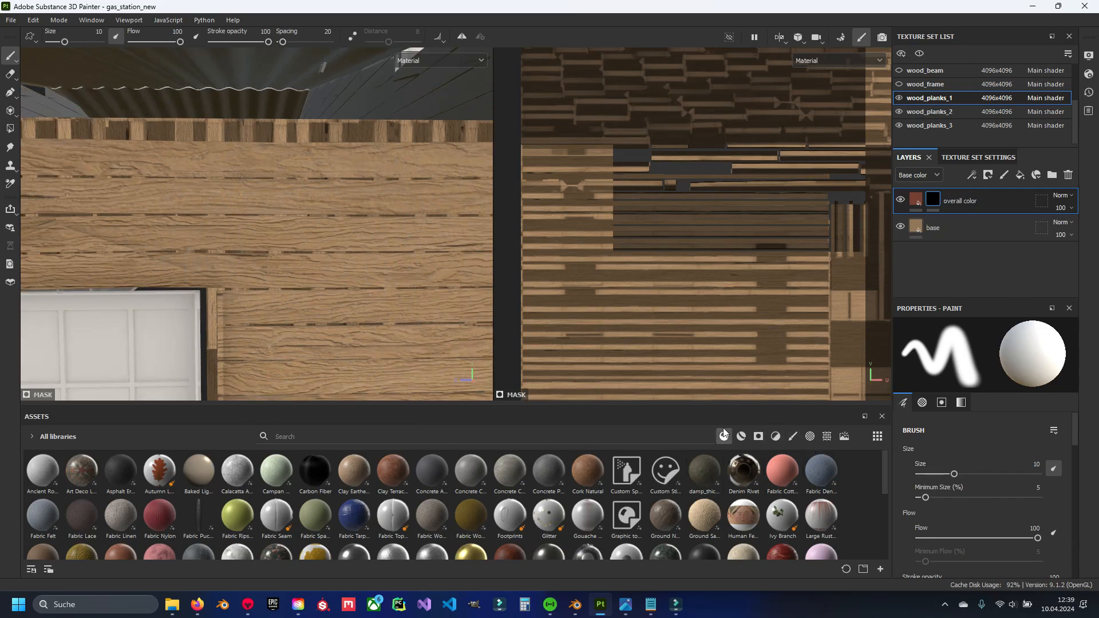
Filter the asset library to textures and search it for "grunge paint".
{"action": "left_click", "coordinate": [828, 437]}
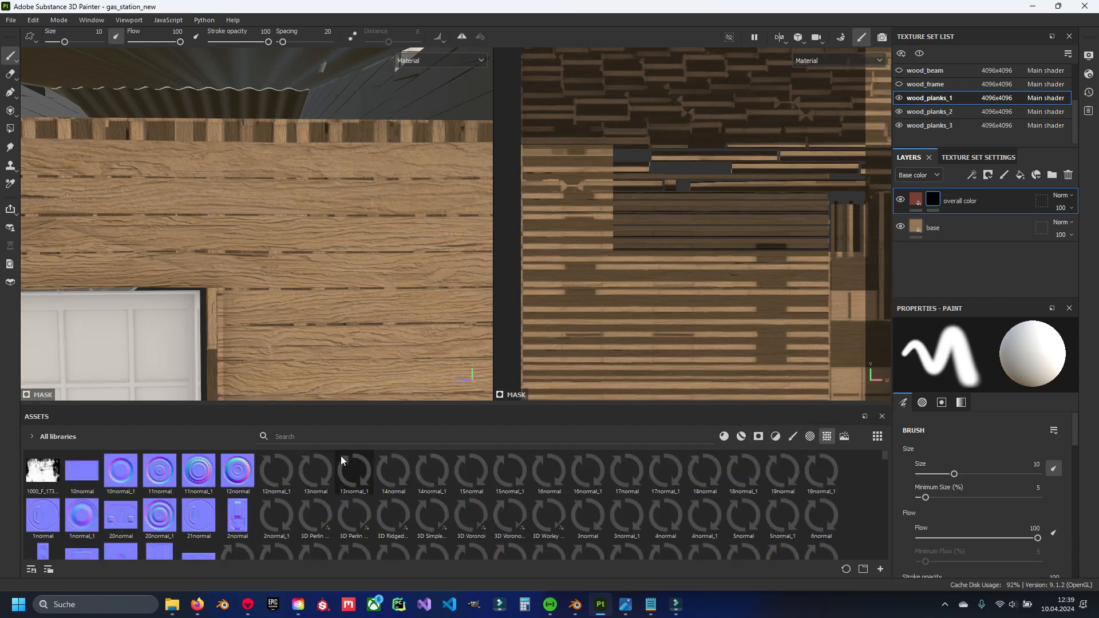
{"action": "left_click", "coordinate": [360, 436]}
{"action": "type", "text": "grunge"}
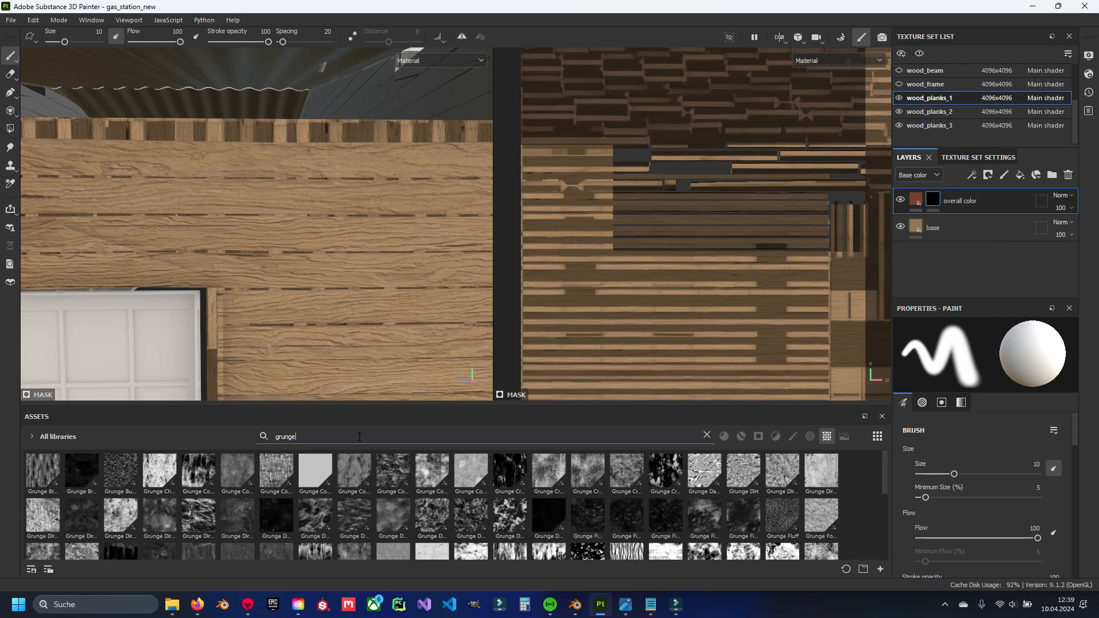
{"action": "type", "text": " paint"}
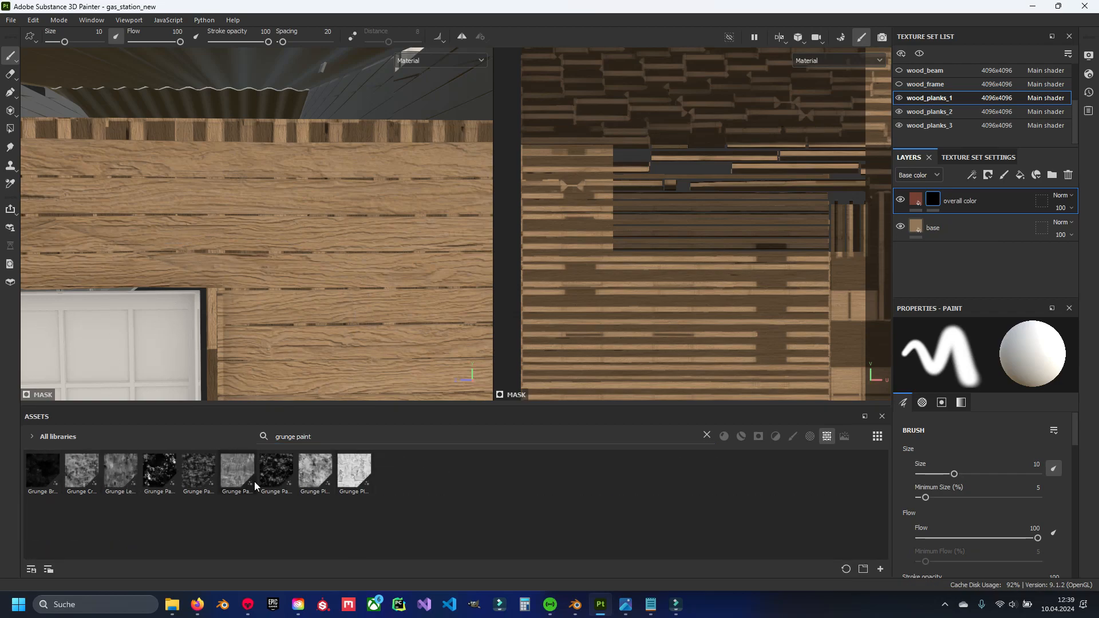
Compare the paint grunge previews and apply Grunge Paint Peeled as a fill on the overall color layer's mask.
{"action": "mouse_move", "coordinate": [262, 473]}
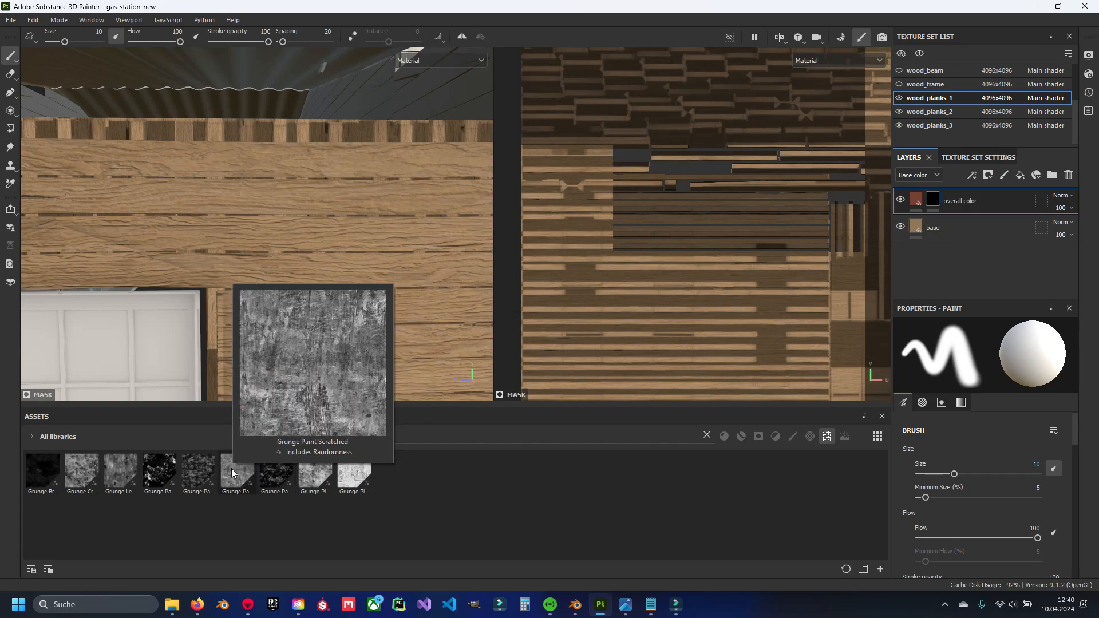
{"action": "mouse_move", "coordinate": [127, 470]}
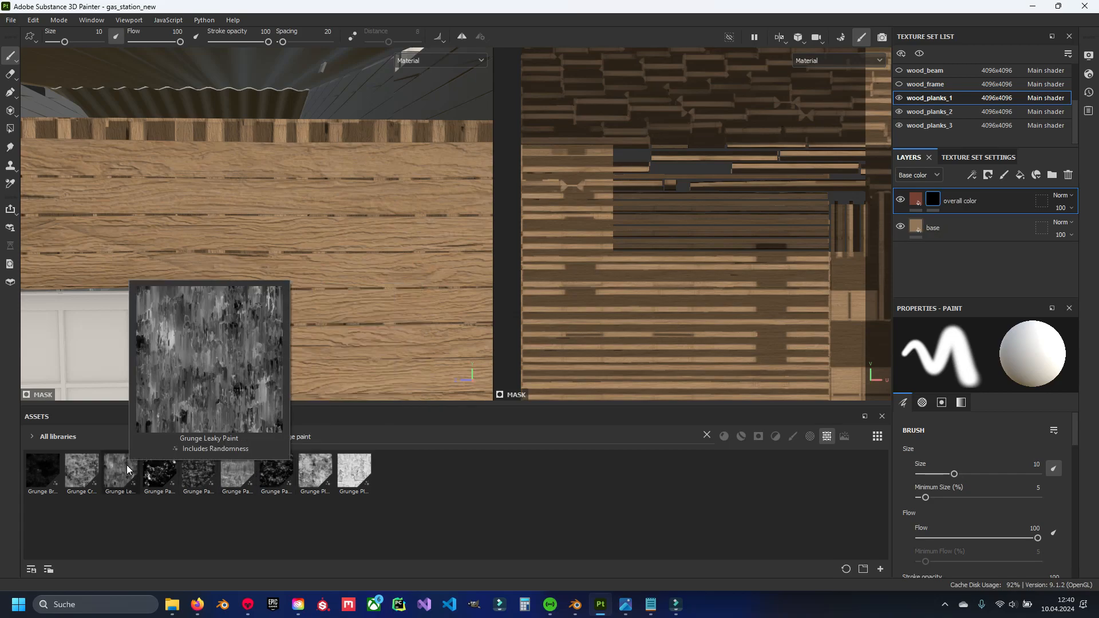
{"action": "mouse_move", "coordinate": [59, 466]}
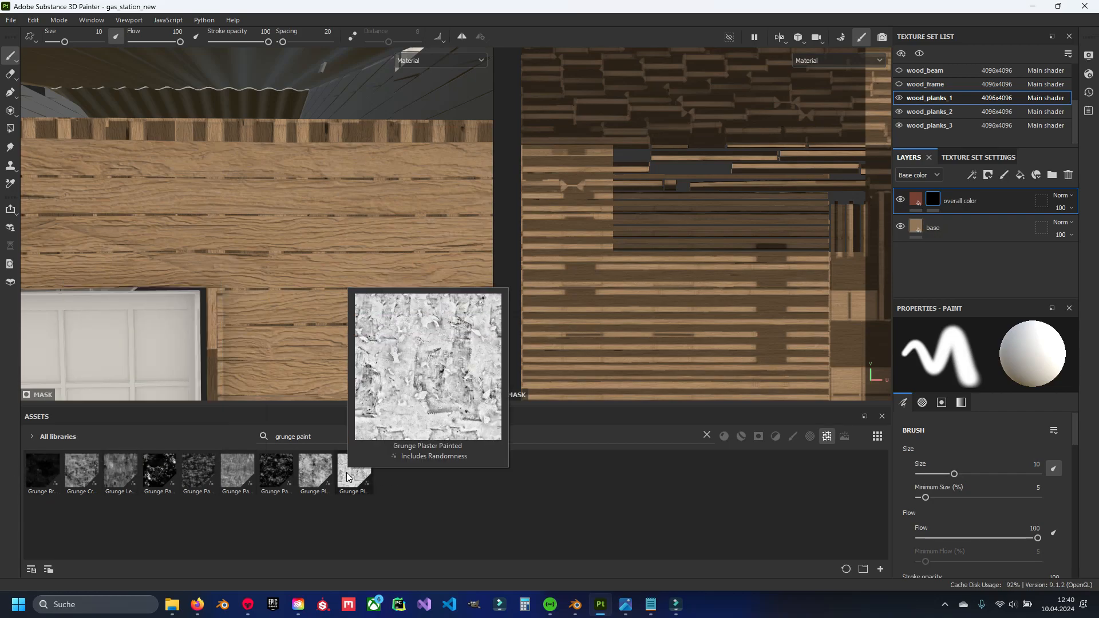
{"action": "mouse_move", "coordinate": [309, 477]}
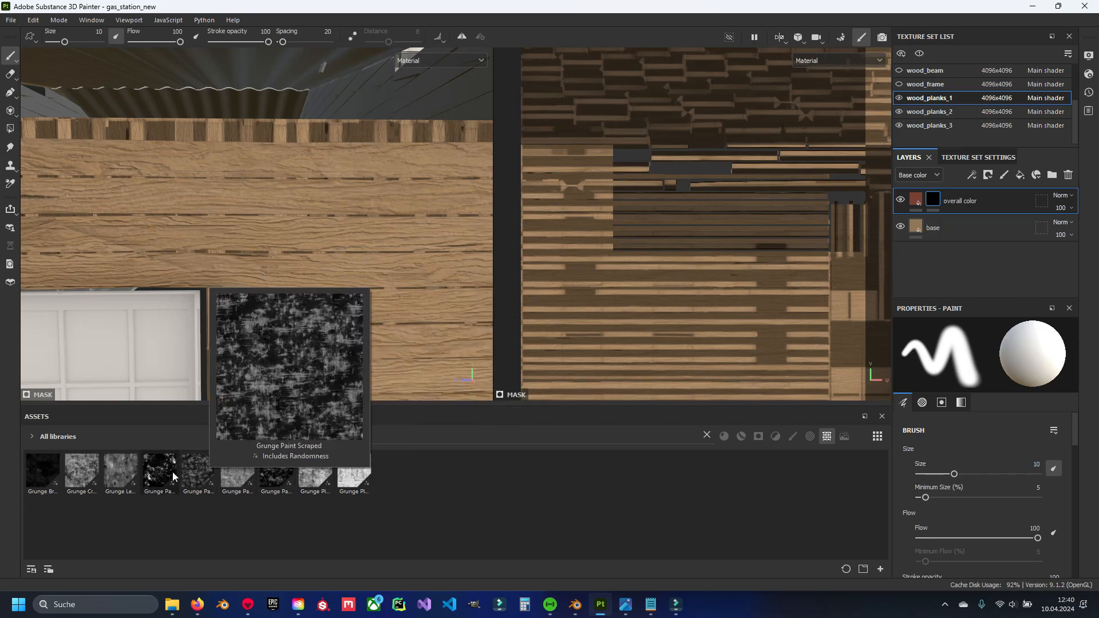
{"action": "mouse_move", "coordinate": [167, 477]}
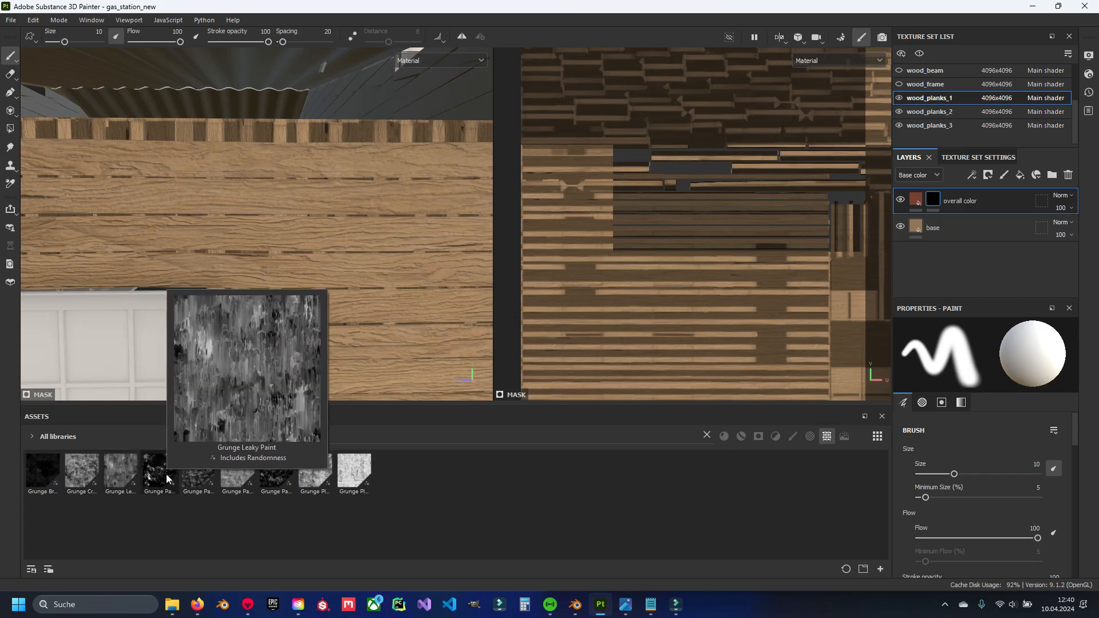
{"action": "left_click_drag", "start_coordinate": [163, 475], "coordinate": [934, 200]}
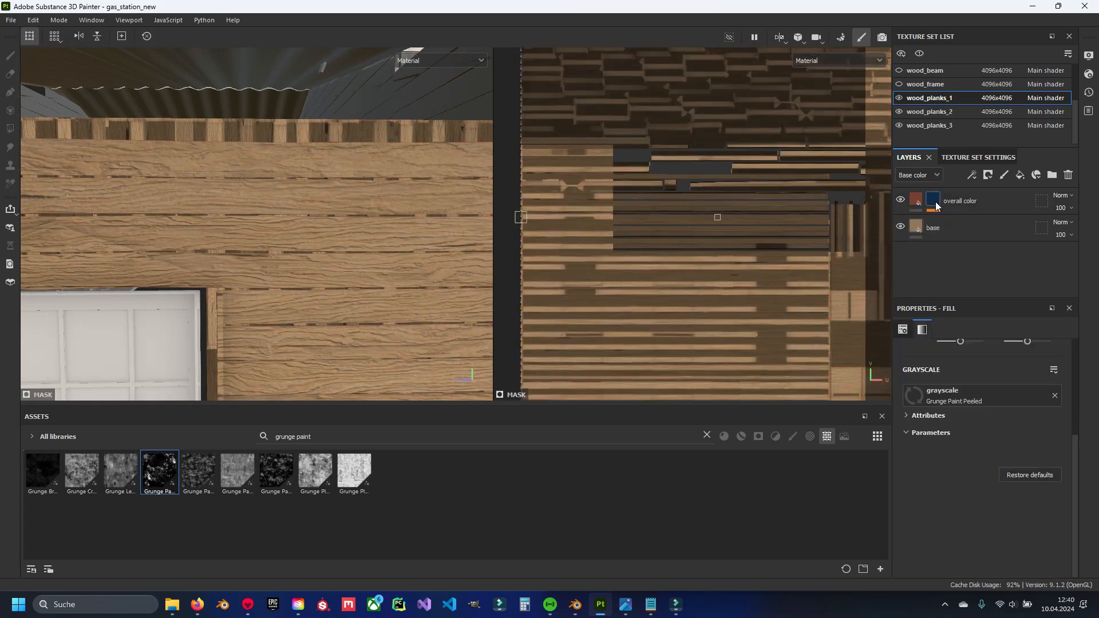
Raise the Balance of the Grunge Paint Peeled mask fill to 0.96 and inspect the wall around the window.
{"action": "scroll", "coordinate": [333, 237], "scroll_direction": "down", "scroll_amount": 2}
{"action": "middle_click_drag", "start_coordinate": [333, 237], "coordinate": [278, 251], "text": "alt"}
{"action": "scroll", "coordinate": [398, 94], "scroll_direction": "down", "scroll_amount": 2}
{"action": "scroll", "coordinate": [410, 152], "scroll_direction": "down", "scroll_amount": 1}
{"action": "scroll", "coordinate": [966, 490], "scroll_direction": "up", "scroll_amount": 1}
{"action": "scroll", "coordinate": [967, 490], "scroll_direction": "down", "scroll_amount": 1}
{"action": "middle_click_drag", "start_coordinate": [389, 325], "coordinate": [418, 303], "text": "alt"}
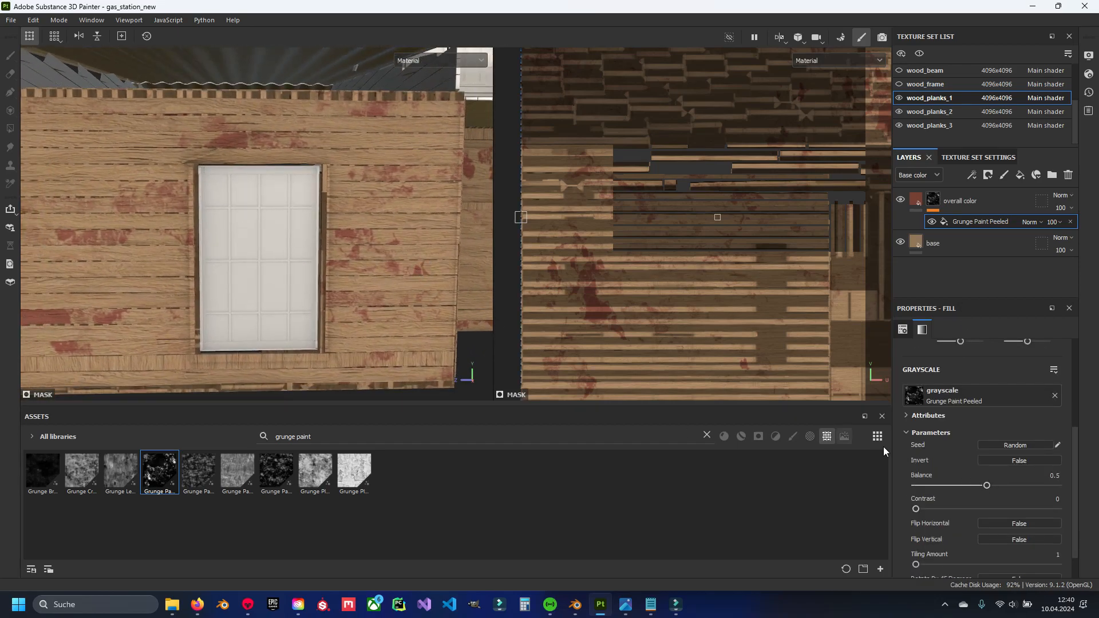
{"action": "mouse_move", "coordinate": [987, 485]}
{"action": "left_mouse_down"}
{"action": "mouse_move", "coordinate": [1018, 486]}
{"action": "mouse_move", "coordinate": [974, 484]}
{"action": "mouse_move", "coordinate": [1067, 485]}
{"action": "mouse_move", "coordinate": [1041, 486]}
{"action": "mouse_move", "coordinate": [1052, 486]}
{"action": "left_mouse_up"}
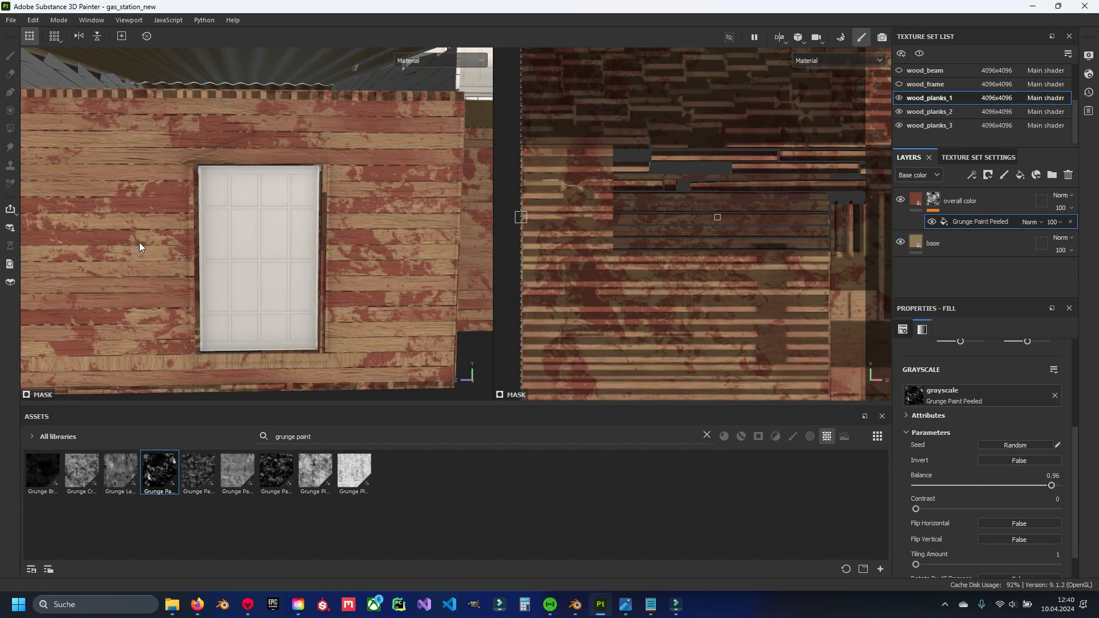
{"action": "middle_click_drag", "start_coordinate": [146, 236], "coordinate": [253, 226], "text": "alt"}
{"action": "middle_click_drag", "start_coordinate": [382, 290], "coordinate": [324, 311], "text": "alt"}
{"action": "mouse_move", "coordinate": [305, 243]}
{"action": "middle_mouse_down", "text": "alt"}
{"action": "mouse_move", "coordinate": [332, 272]}
{"action": "mouse_move", "coordinate": [301, 246]}
{"action": "middle_mouse_up", "text": "alt"}
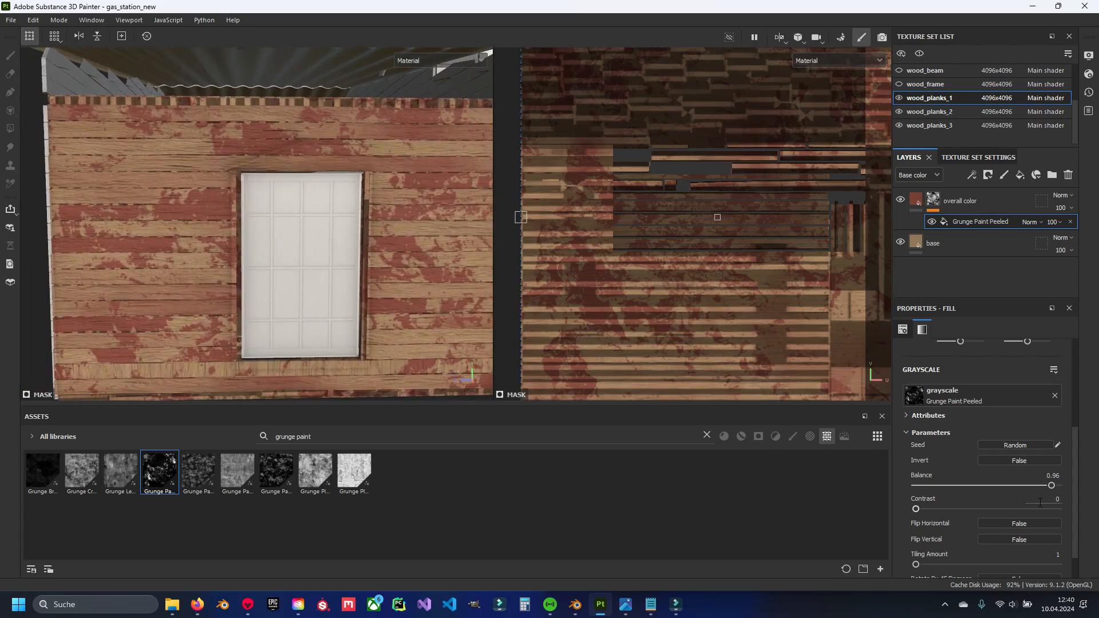
Set the UV tiling of the Grunge Paint Peeled mask fill to 4.
{"action": "scroll", "coordinate": [961, 493], "scroll_direction": "down", "scroll_amount": 1}
{"action": "left_click_drag", "start_coordinate": [919, 475], "coordinate": [890, 481]}
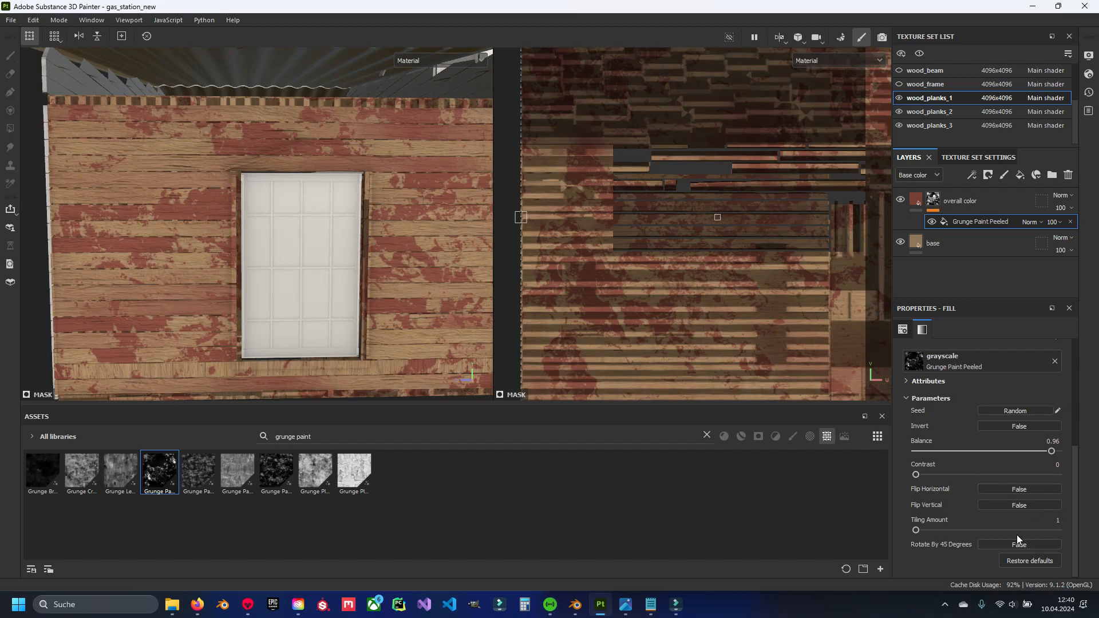
{"action": "scroll", "coordinate": [1016, 535], "scroll_direction": "up", "scroll_amount": 5}
{"action": "left_click", "coordinate": [978, 430]}
{"action": "type", "text": "4"}
{"action": "key", "text": "Return"}
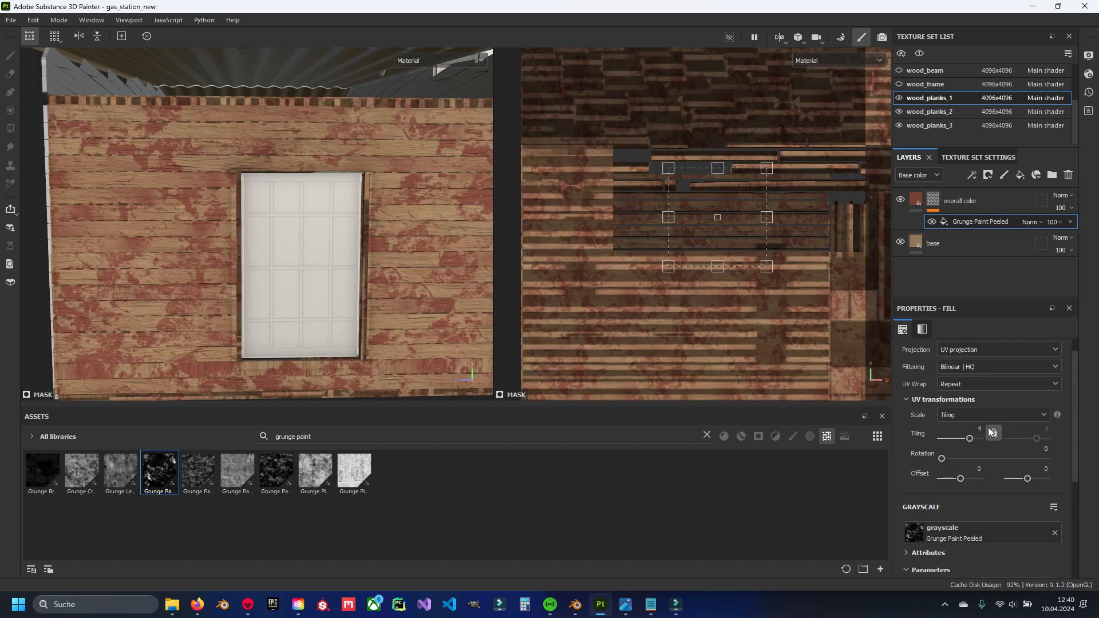
{"action": "middle_click_drag", "start_coordinate": [343, 213], "coordinate": [368, 221], "text": "alt"}
{"action": "scroll", "coordinate": [377, 218], "scroll_direction": "up", "scroll_amount": 1}
{"action": "middle_click_drag", "start_coordinate": [319, 182], "coordinate": [328, 109], "text": "alt"}
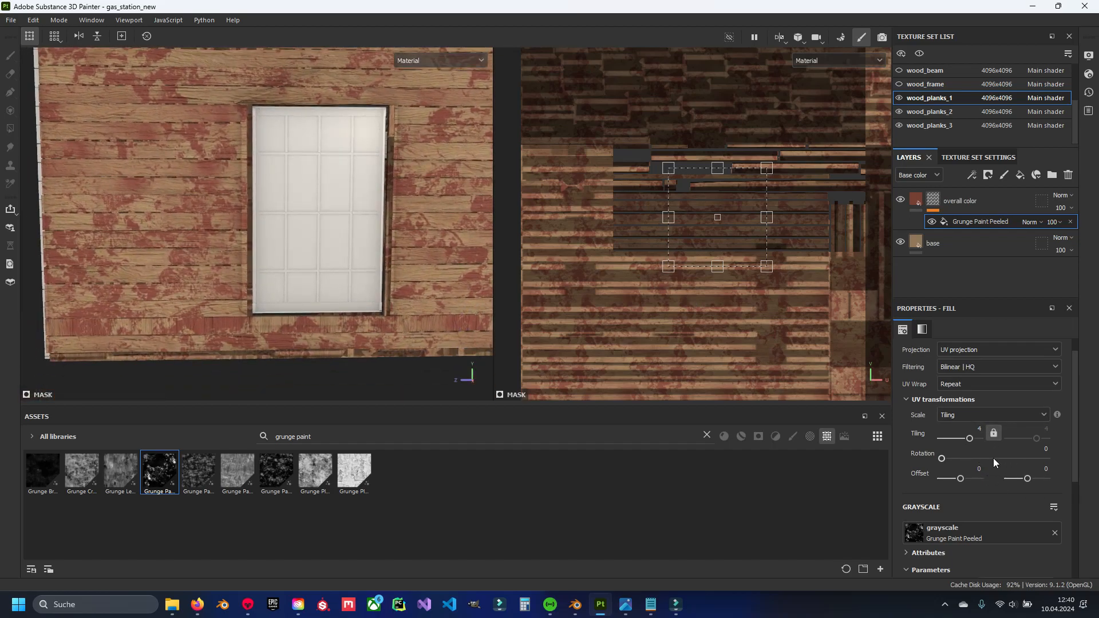
Invert the Grunge Paint Peeled mask fill and set its Balance to 0.89, checking the peeled patches along the wall.
{"action": "scroll", "coordinate": [984, 479], "scroll_direction": "down", "scroll_amount": 5}
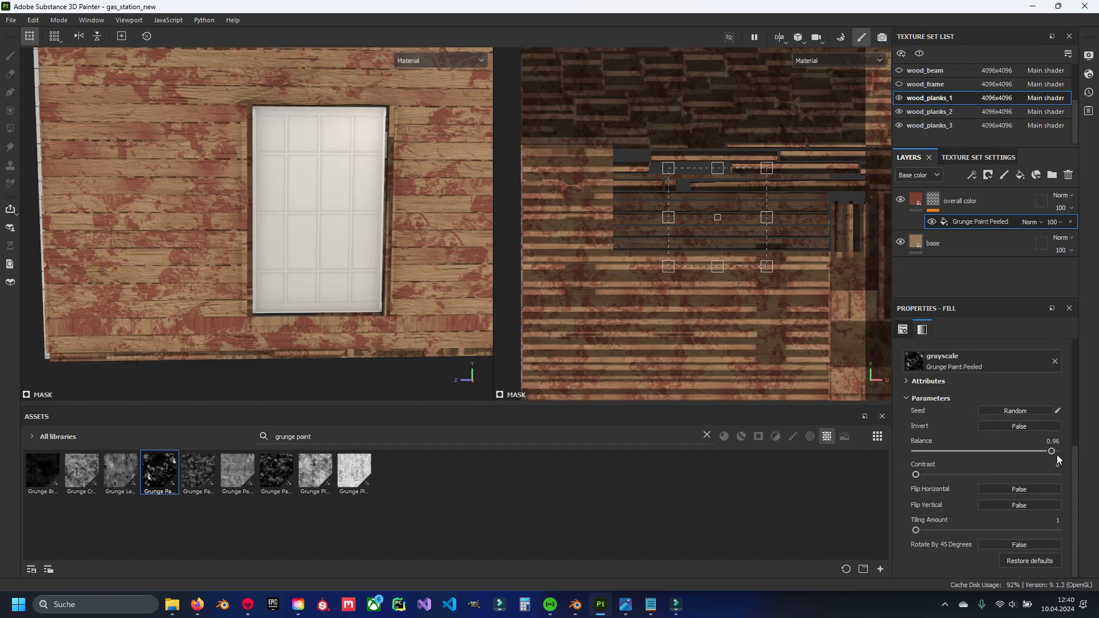
{"action": "left_click_drag", "start_coordinate": [1049, 451], "coordinate": [1041, 450]}
{"action": "left_click", "coordinate": [993, 426]}
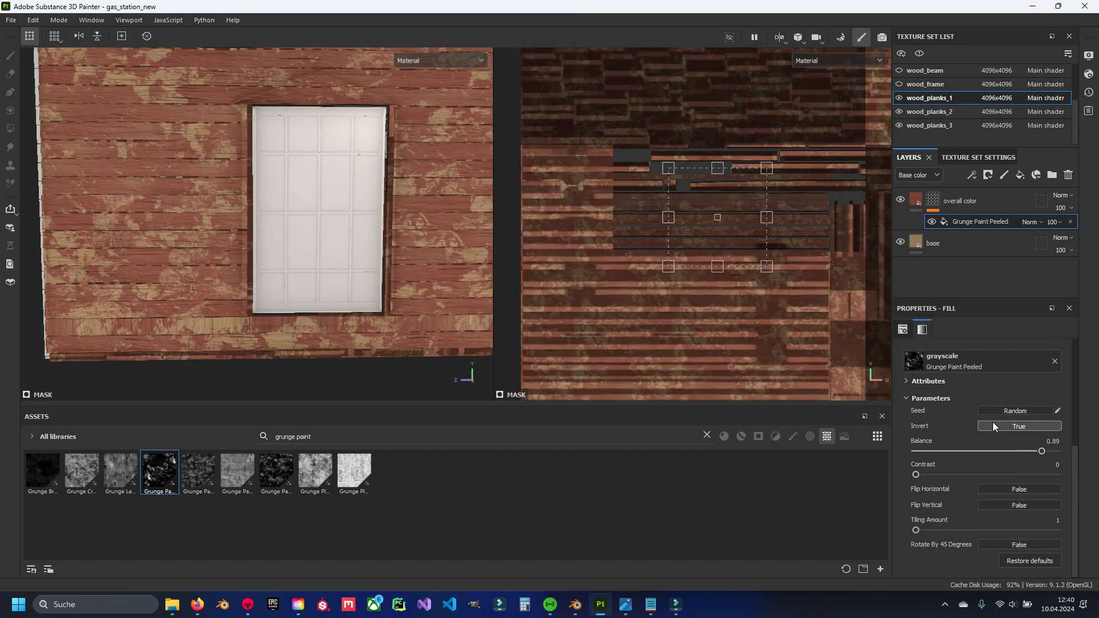
{"action": "middle_click_drag", "start_coordinate": [286, 129], "coordinate": [273, 182], "text": "alt"}
{"action": "scroll", "coordinate": [123, 136], "scroll_direction": "up", "scroll_amount": 1}
{"action": "middle_click_drag", "start_coordinate": [160, 135], "coordinate": [231, 205], "text": "alt"}
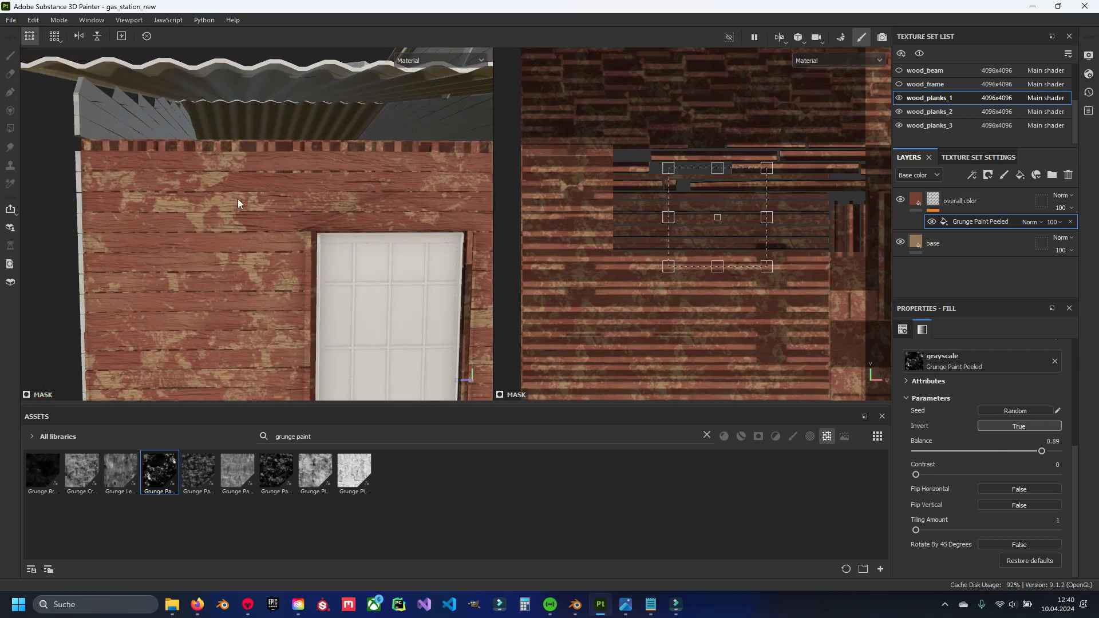
{"action": "scroll", "coordinate": [254, 146], "scroll_direction": "up", "scroll_amount": 2}
{"action": "scroll", "coordinate": [148, 245], "scroll_direction": "down", "scroll_amount": 1}
{"action": "middle_click_drag", "start_coordinate": [191, 307], "coordinate": [253, 189], "text": "alt"}
{"action": "middle_click_drag", "start_coordinate": [263, 252], "coordinate": [297, 72], "text": "alt"}
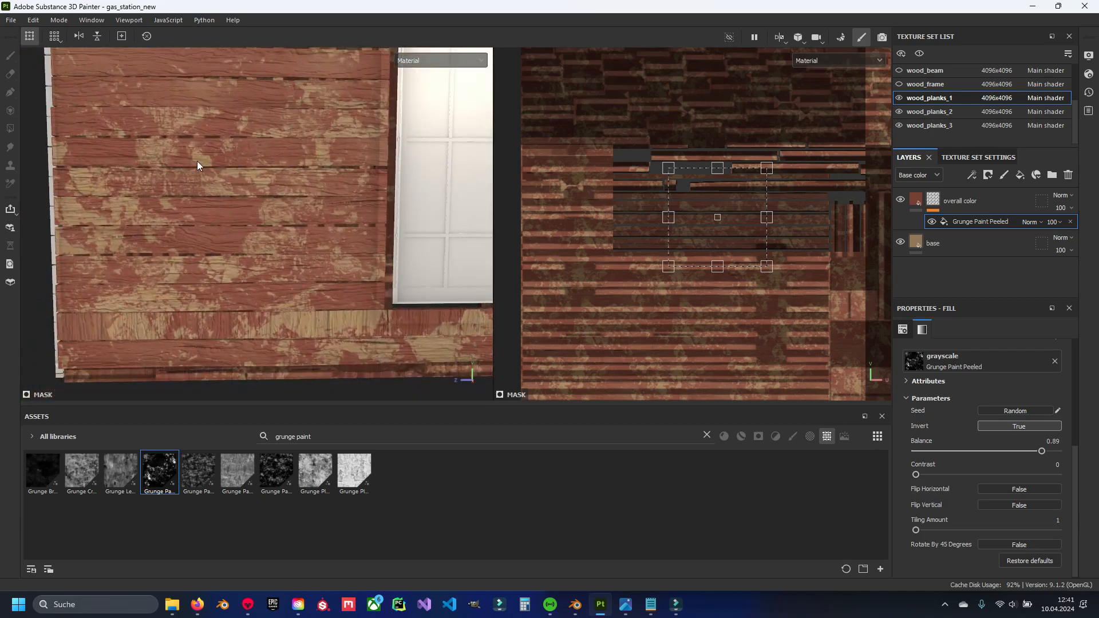
{"action": "middle_click_drag", "start_coordinate": [304, 115], "coordinate": [150, 218], "text": "alt"}
{"action": "middle_click_drag", "start_coordinate": [249, 149], "coordinate": [121, 259], "text": "alt"}
{"action": "middle_click_drag", "start_coordinate": [336, 223], "coordinate": [209, 213], "text": "alt"}
Lower the Balance of the inverted Grunge Paint Peeled fill to 0.54.
{"action": "left_click_drag", "start_coordinate": [1026, 452], "coordinate": [992, 459]}
{"action": "scroll", "coordinate": [237, 289], "scroll_direction": "down", "scroll_amount": 3}
{"action": "middle_click_drag", "start_coordinate": [307, 258], "coordinate": [372, 265], "text": "alt"}
Compare the siding with the reference photo old-abandoned-gas-station.jpg in the photo viewer, and reduce the grunge's Balance to 0.26 in Substance 3D Painter.
{"action": "mouse_move", "coordinate": [679, 612]}
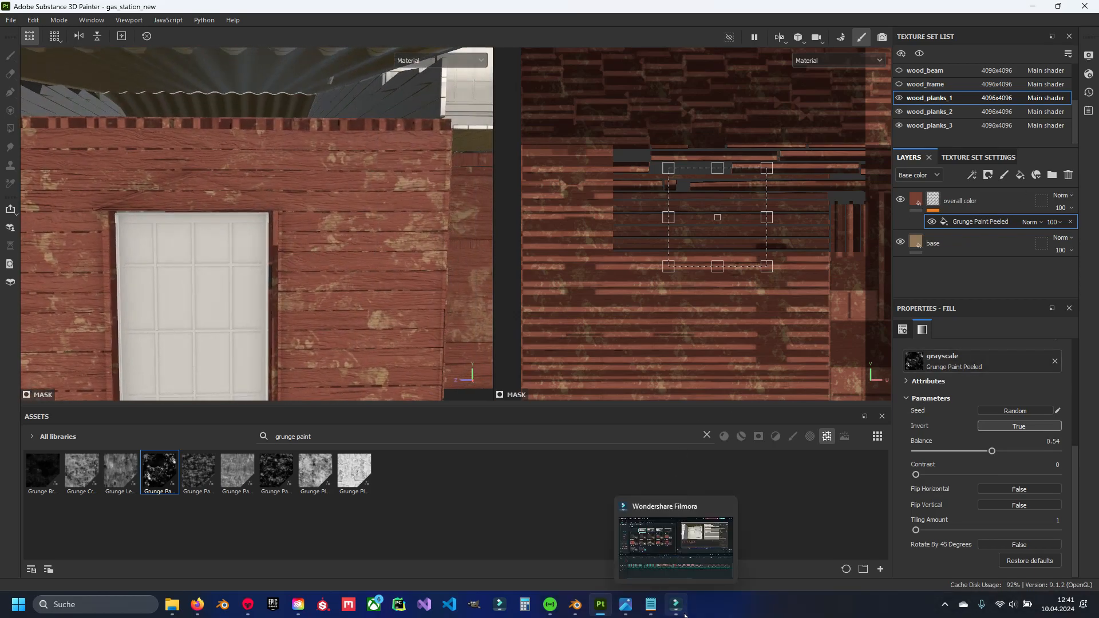
{"action": "left_click", "coordinate": [626, 604]}
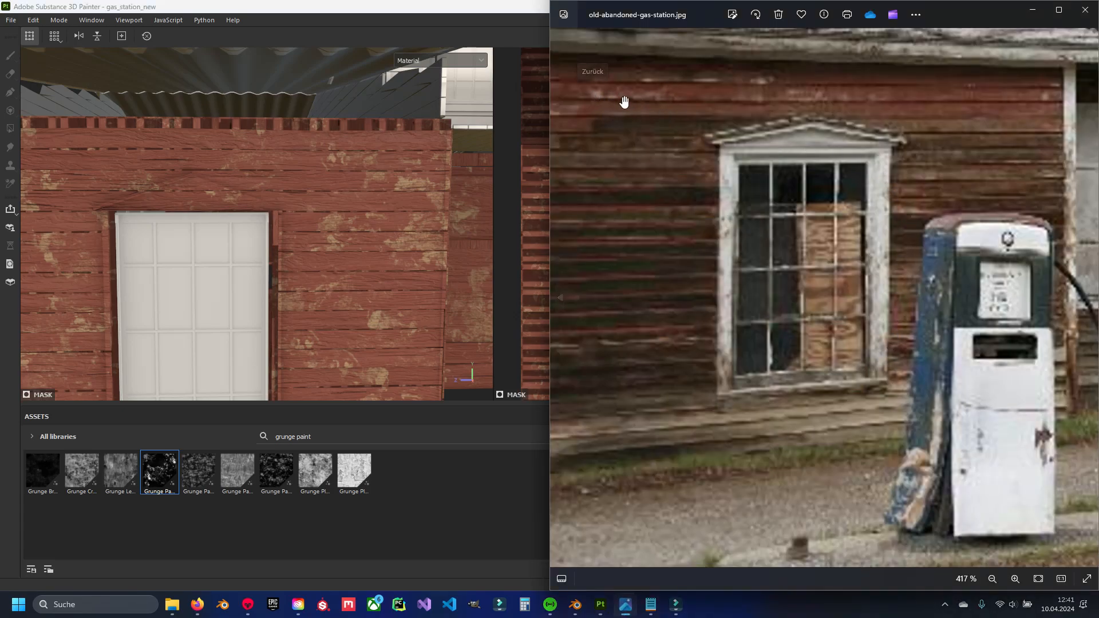
{"action": "left_click_drag", "start_coordinate": [883, 129], "coordinate": [799, 135]}
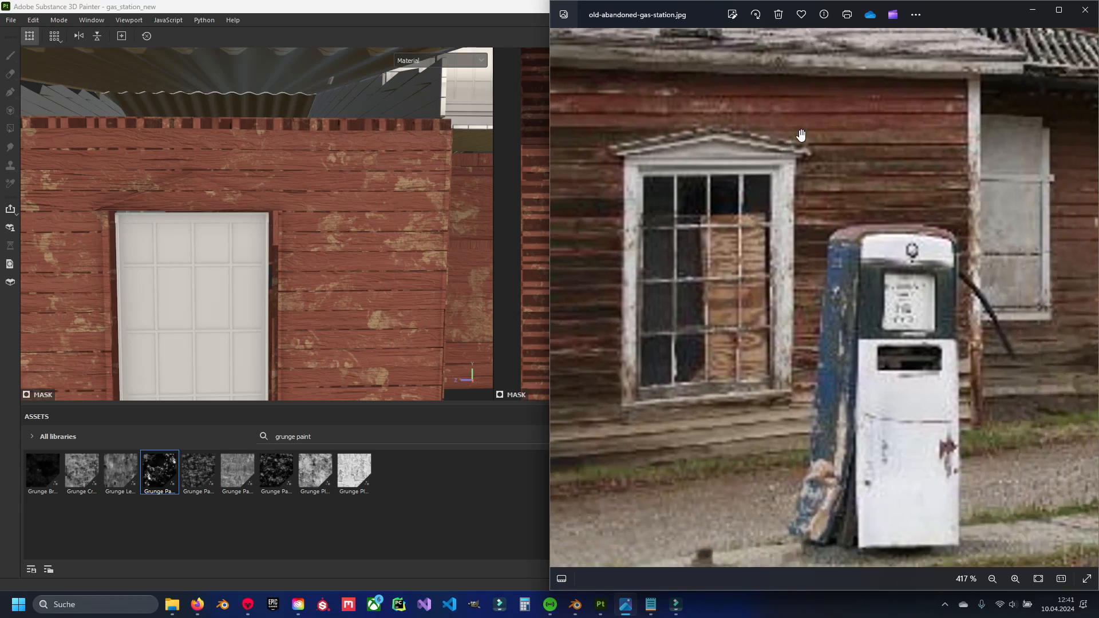
{"action": "left_click", "coordinate": [1033, 12]}
{"action": "middle_click_drag", "start_coordinate": [304, 222], "coordinate": [383, 189], "text": "alt"}
{"action": "mouse_move", "coordinate": [317, 268]}
{"action": "middle_mouse_down", "text": "alt"}
{"action": "mouse_move", "coordinate": [333, 171]}
{"action": "mouse_move", "coordinate": [233, 274]}
{"action": "middle_mouse_up", "text": "alt"}
{"action": "mouse_move", "coordinate": [980, 452]}
{"action": "left_mouse_down"}
{"action": "mouse_move", "coordinate": [938, 451]}
{"action": "mouse_move", "coordinate": [960, 459]}
{"action": "mouse_move", "coordinate": [922, 465]}
{"action": "mouse_move", "coordinate": [964, 464]}
{"action": "left_mouse_up"}
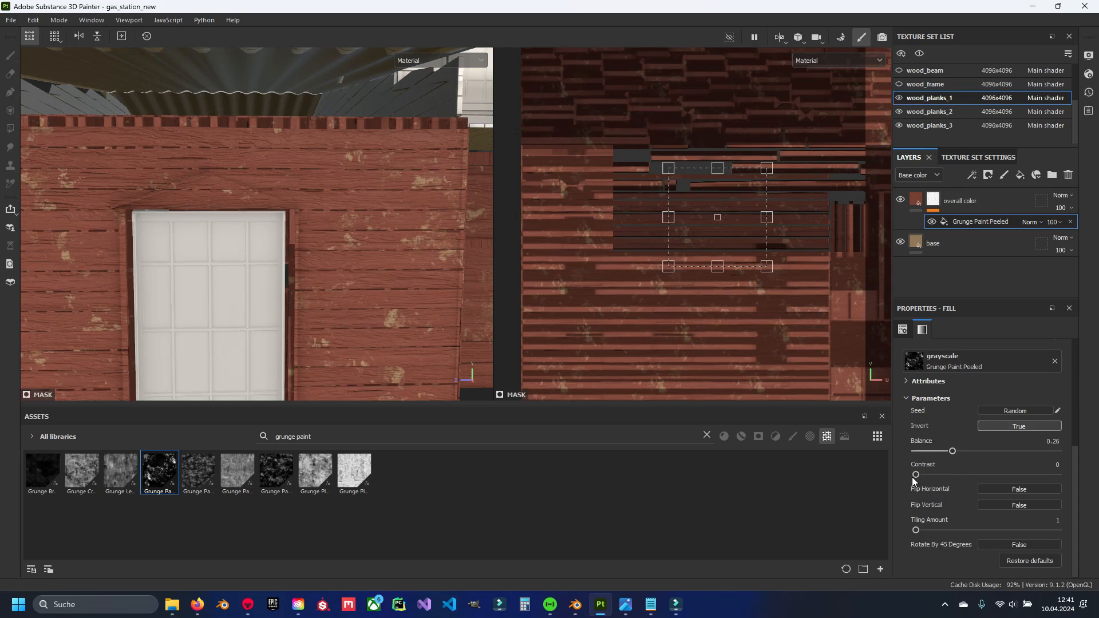
Set the Contrast of the Grunge Paint Peeled fill to 1 for sharp edges around the peeled paint patches.
{"action": "middle_click_drag", "start_coordinate": [318, 223], "coordinate": [223, 224], "text": "alt"}
{"action": "scroll", "coordinate": [223, 224], "scroll_direction": "up", "scroll_amount": 2}
{"action": "left_click_drag", "start_coordinate": [917, 474], "coordinate": [943, 475]}
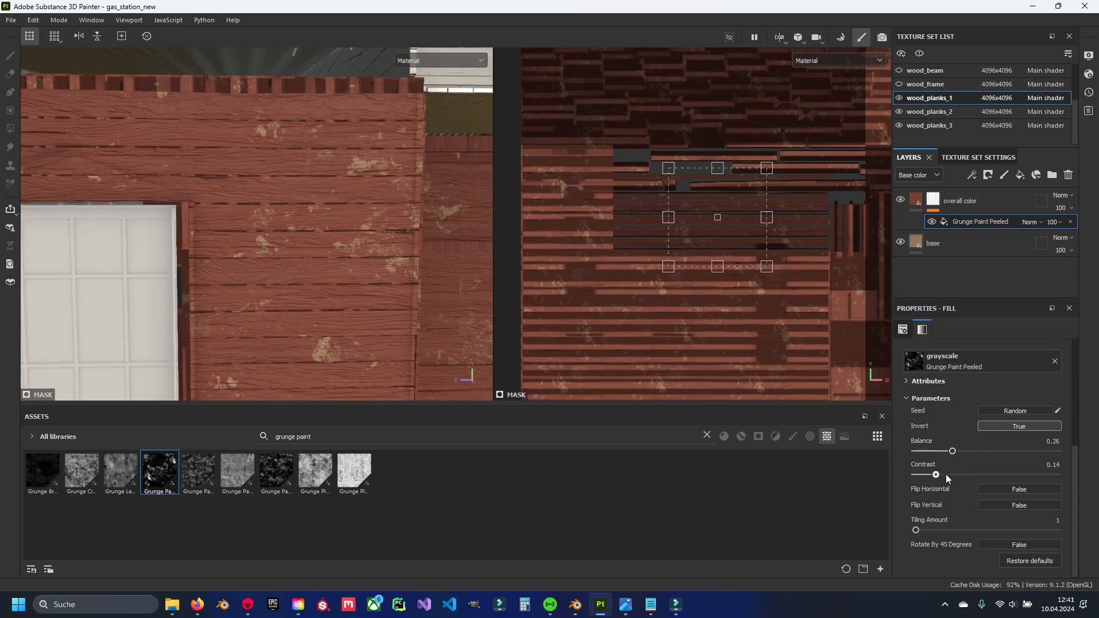
{"action": "left_click_drag", "start_coordinate": [1036, 471], "coordinate": [724, 468]}
{"action": "scroll", "coordinate": [319, 245], "scroll_direction": "up", "scroll_amount": 3}
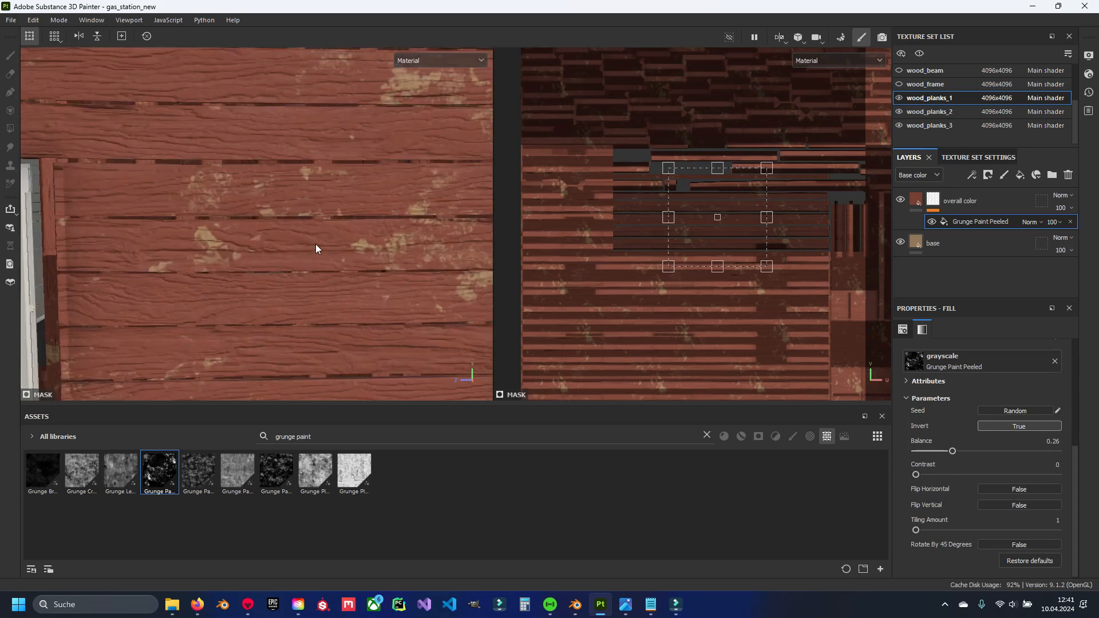
{"action": "middle_click_drag", "start_coordinate": [287, 250], "coordinate": [312, 253], "text": "alt"}
{"action": "left_click_drag", "start_coordinate": [916, 475], "coordinate": [1058, 475]}
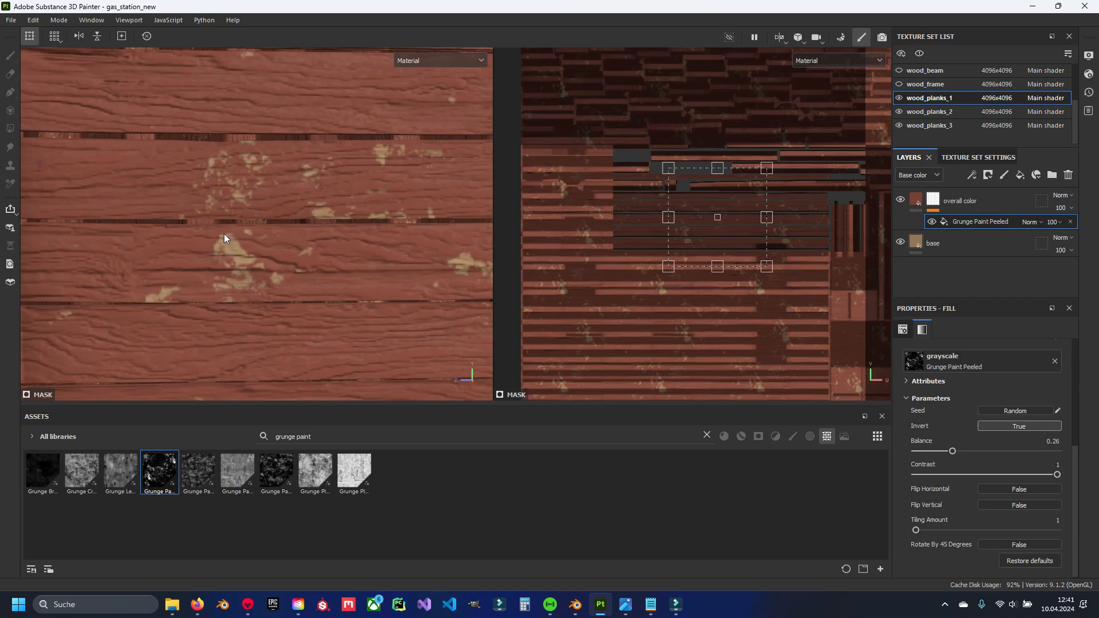
{"action": "middle_click_drag", "start_coordinate": [256, 275], "coordinate": [293, 235], "text": "alt"}
{"action": "scroll", "coordinate": [402, 224], "scroll_direction": "down", "scroll_amount": 3}
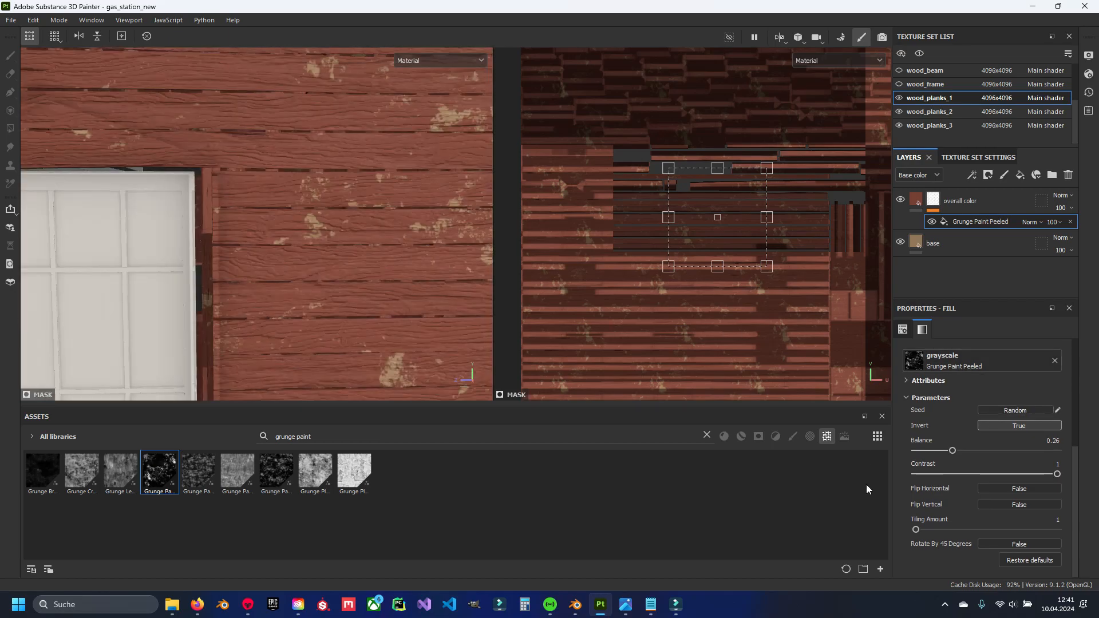
{"action": "mouse_move", "coordinate": [917, 530]}
{"action": "left_mouse_down"}
{"action": "mouse_move", "coordinate": [990, 528]}
{"action": "mouse_move", "coordinate": [861, 526]}
{"action": "left_mouse_up"}
{"action": "scroll", "coordinate": [325, 236], "scroll_direction": "down", "scroll_amount": 4}
{"action": "mouse_move", "coordinate": [325, 236]}
{"action": "middle_mouse_down", "text": "alt"}
{"action": "mouse_move", "coordinate": [417, 224]}
{"action": "mouse_move", "coordinate": [396, 239]}
{"action": "mouse_move", "coordinate": [469, 105]}
{"action": "mouse_move", "coordinate": [324, 211]}
{"action": "middle_mouse_up", "text": "alt"}
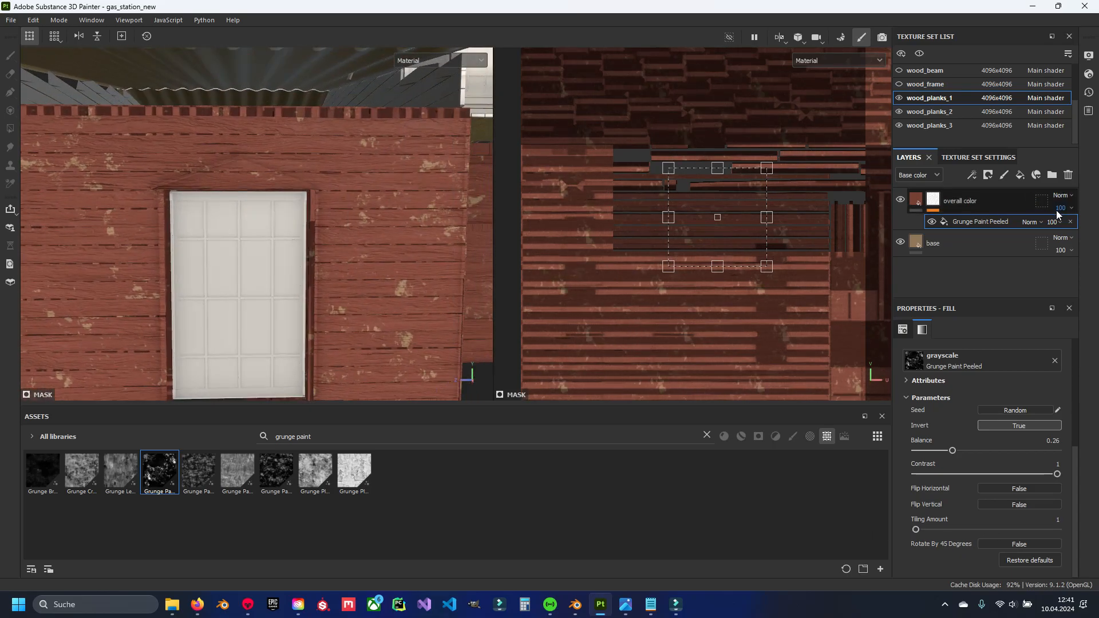
Add an anchor point to the overall color layer's mask, above the Grunge Paint Peeled fill.
{"action": "middle_click_drag", "start_coordinate": [192, 106], "coordinate": [387, 184], "text": "alt"}
{"action": "scroll", "coordinate": [302, 234], "scroll_direction": "up", "scroll_amount": 2}
{"action": "middle_click_drag", "start_coordinate": [435, 260], "coordinate": [259, 233], "text": "alt"}
{"action": "middle_click_drag", "start_coordinate": [470, 228], "coordinate": [290, 232], "text": "alt"}
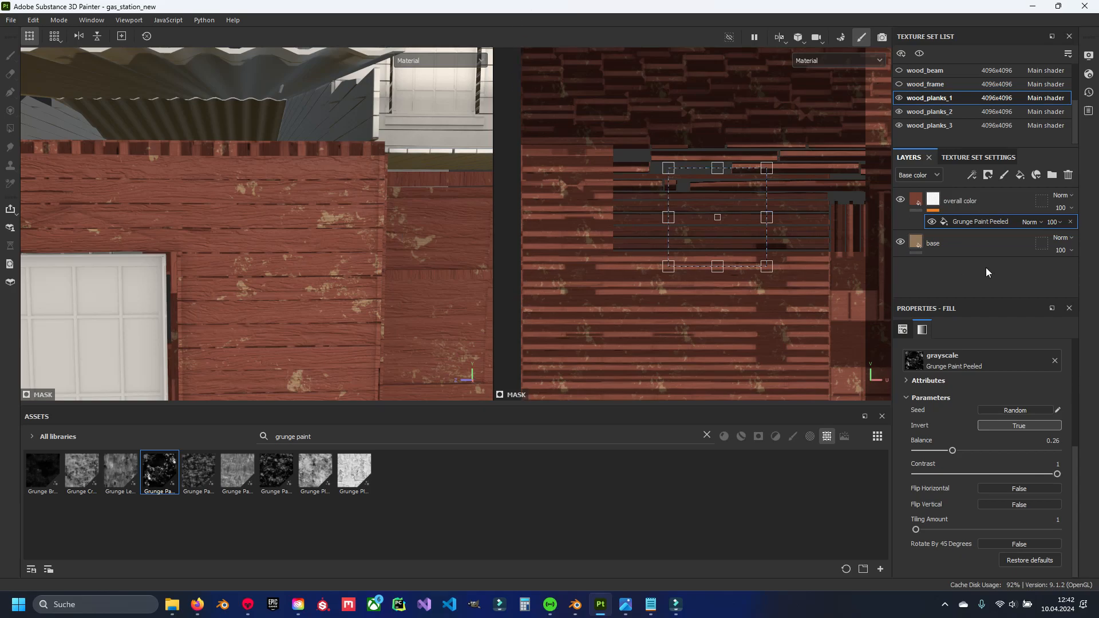
{"action": "right_click", "coordinate": [935, 201]}
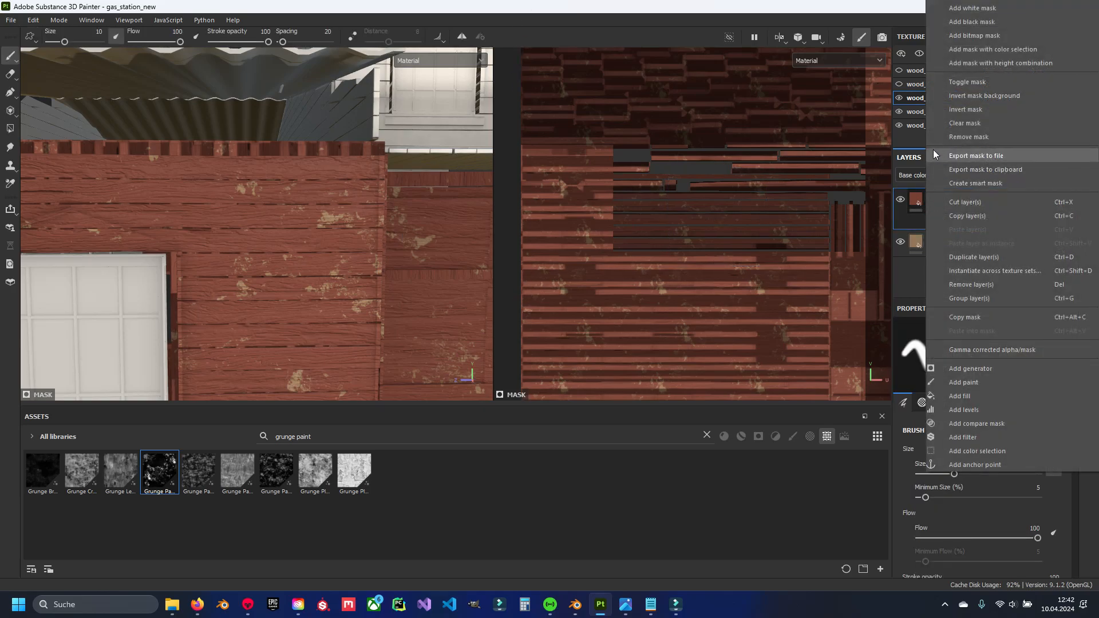
{"action": "left_click", "coordinate": [975, 465]}
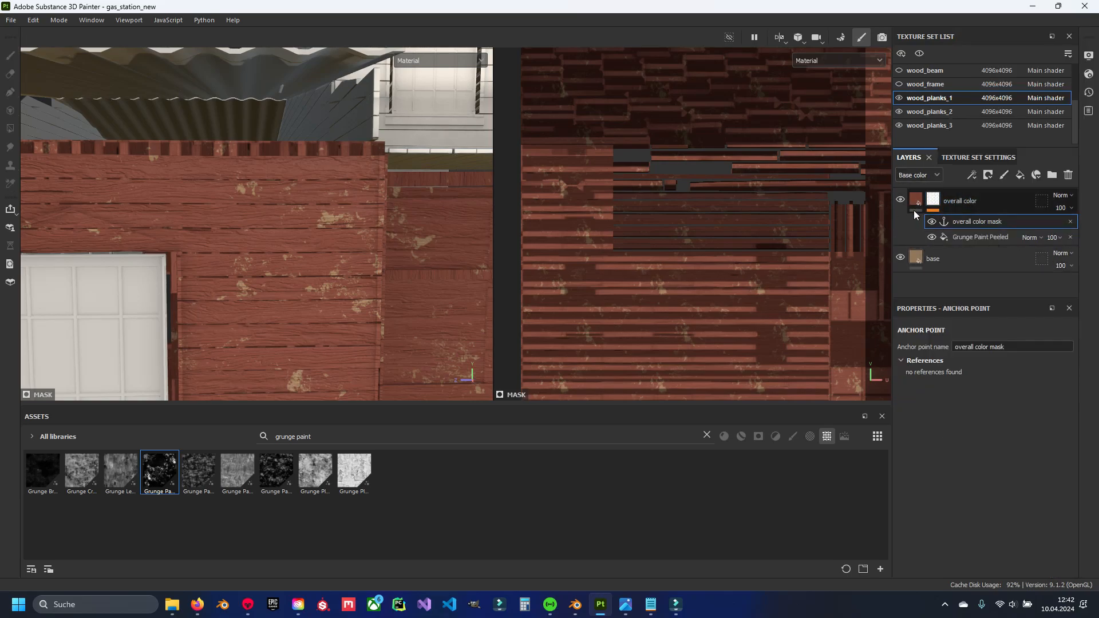
Add a fill layer above the overall color layer and name it "paint peeling".
{"action": "middle_click_drag", "start_coordinate": [79, 186], "coordinate": [148, 149], "text": "alt"}
{"action": "scroll", "coordinate": [292, 162], "scroll_direction": "up", "scroll_amount": 3}
{"action": "middle_click_drag", "start_coordinate": [291, 162], "coordinate": [258, 210], "text": "alt"}
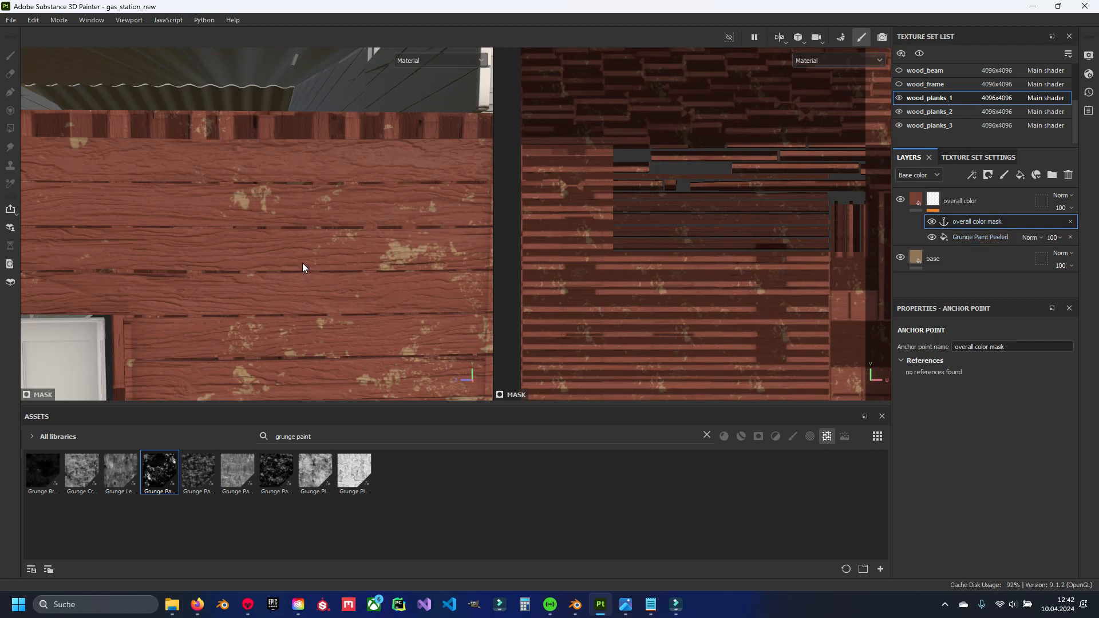
{"action": "left_click_drag", "start_coordinate": [266, 226], "coordinate": [352, 218], "text": "alt"}
{"action": "left_click_drag", "start_coordinate": [324, 184], "coordinate": [286, 242], "text": "alt"}
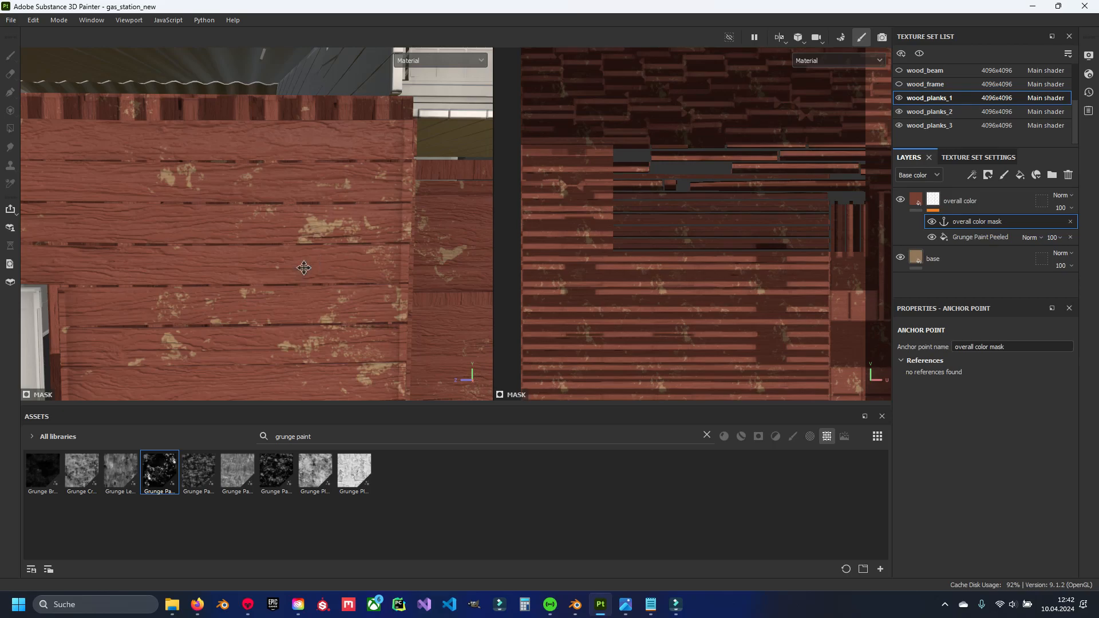
{"action": "middle_click_drag", "start_coordinate": [300, 272], "coordinate": [328, 238], "text": "alt"}
{"action": "left_click", "coordinate": [957, 198]}
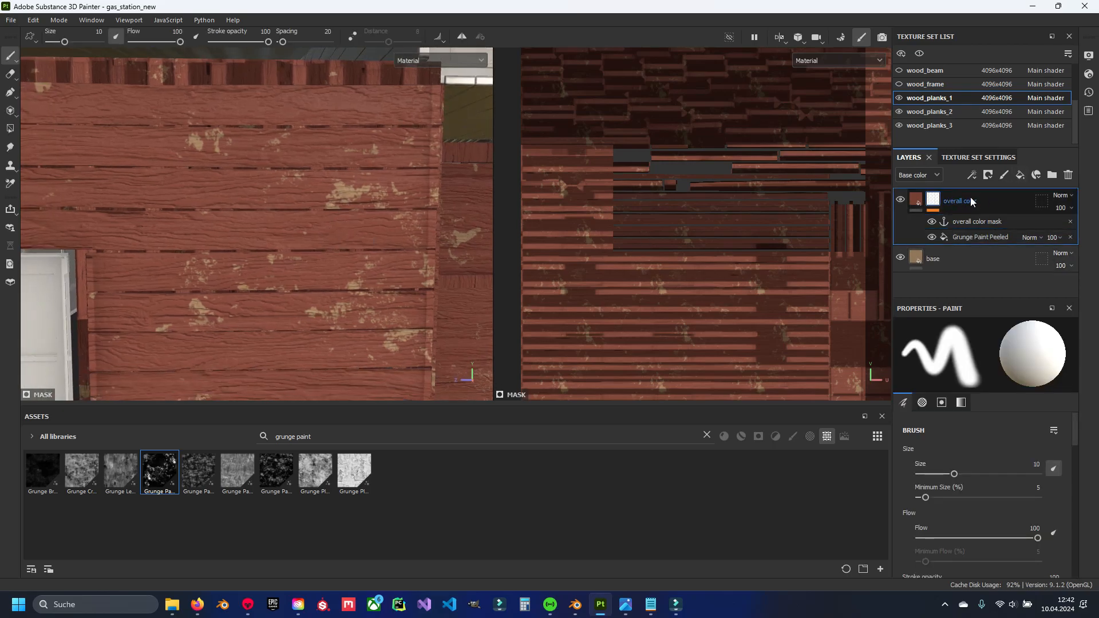
{"action": "left_click", "coordinate": [1021, 175]}
{"action": "double_click", "coordinate": [946, 202]}
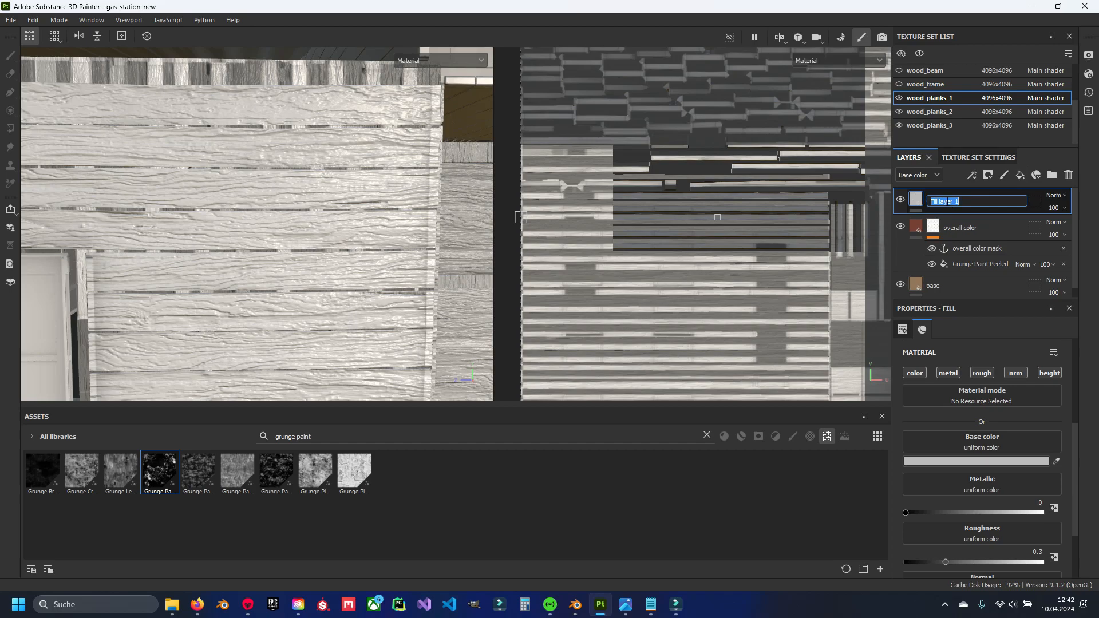
{"action": "type", "text": "paint peeling"}
{"action": "key", "text": "Return"}
Turn off color, metal, rough and nrm on the paint peeling layer, leaving only height, and open its height value for editing.
{"action": "middle_click_drag", "start_coordinate": [244, 195], "coordinate": [299, 213], "text": "alt"}
{"action": "right_click_drag", "start_coordinate": [298, 213], "coordinate": [320, 198], "text": "alt"}
{"action": "left_click", "coordinate": [915, 372]}
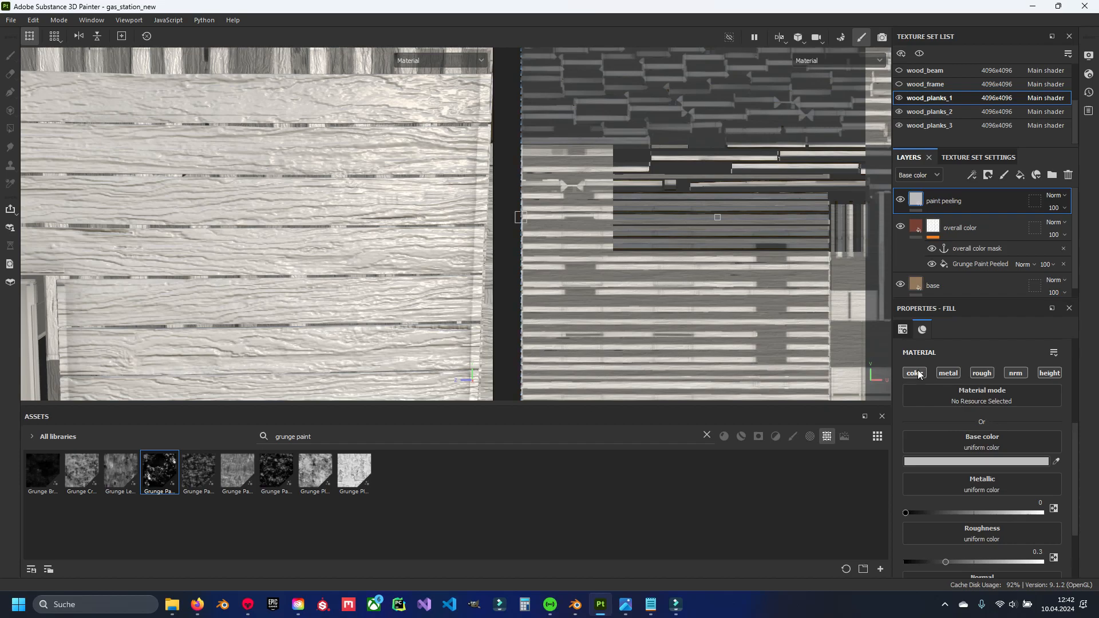
{"action": "left_click", "coordinate": [948, 373]}
{"action": "left_click", "coordinate": [982, 373]}
{"action": "left_click", "coordinate": [1015, 373]}
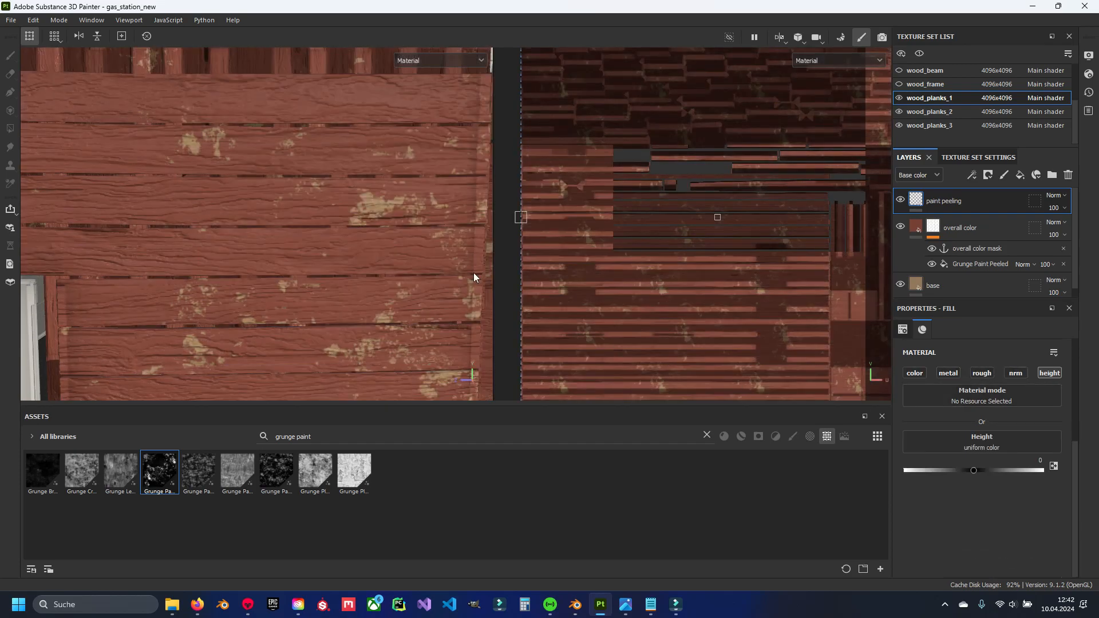
{"action": "middle_click_drag", "start_coordinate": [172, 148], "coordinate": [201, 207], "text": "alt"}
{"action": "right_click_drag", "start_coordinate": [201, 207], "coordinate": [201, 181], "text": "alt"}
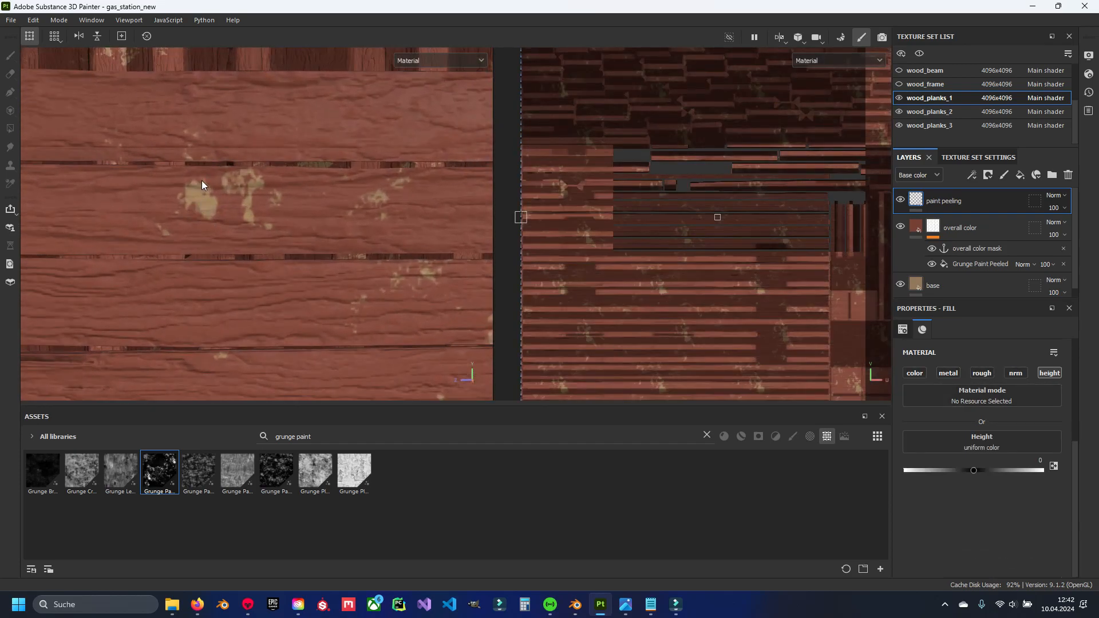
{"action": "middle_click_drag", "start_coordinate": [211, 216], "coordinate": [226, 214], "text": "alt"}
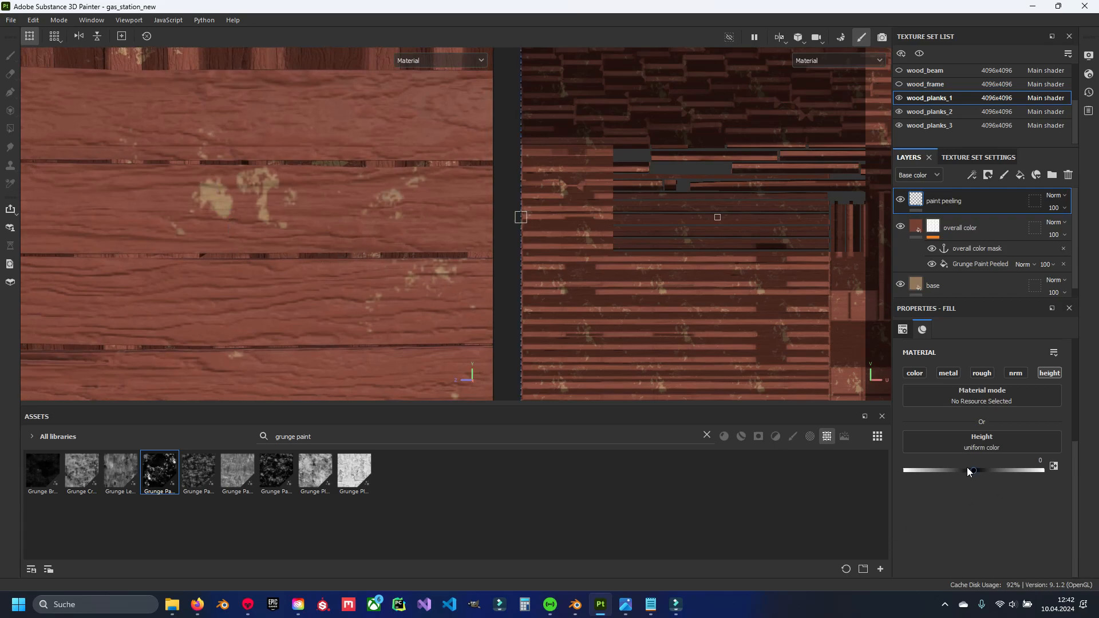
{"action": "left_click", "coordinate": [1027, 459]}
Give the paint peeling layer a black mask with a fill that references the overall color mask anchor point.
{"action": "right_click", "coordinate": [946, 207]}
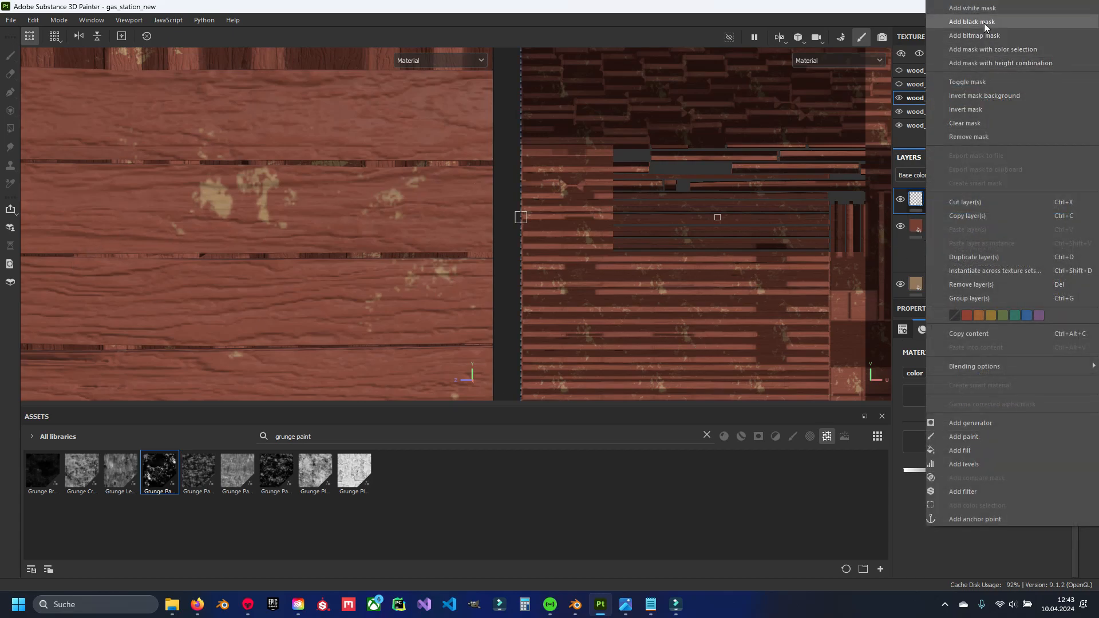
{"action": "left_click", "coordinate": [985, 27]}
{"action": "right_click", "coordinate": [1017, 206]}
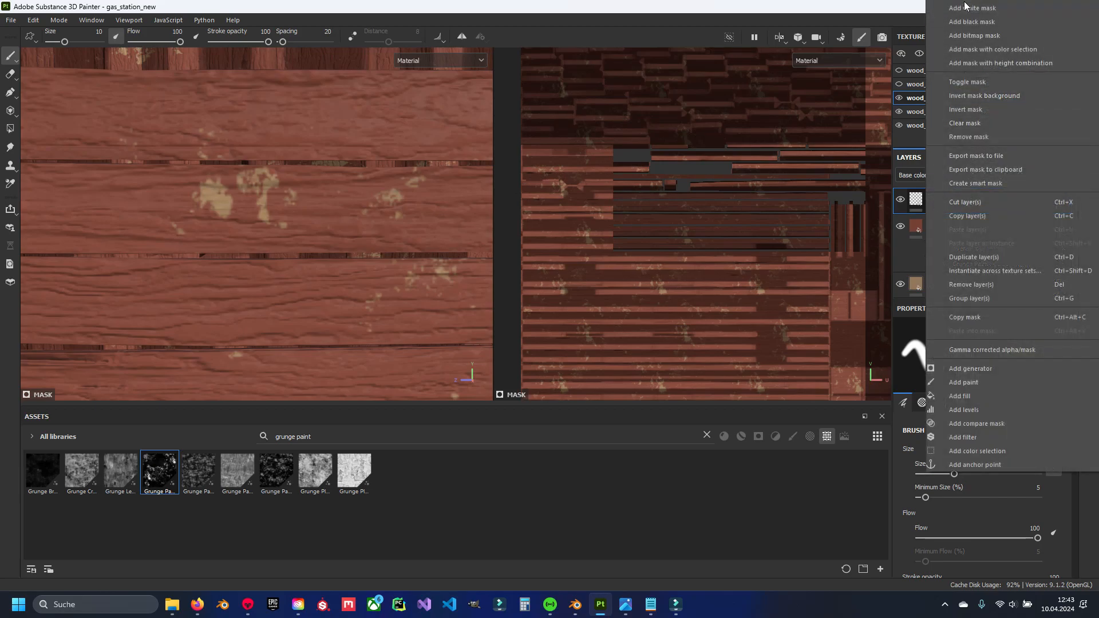
{"action": "left_click", "coordinate": [988, 397]}
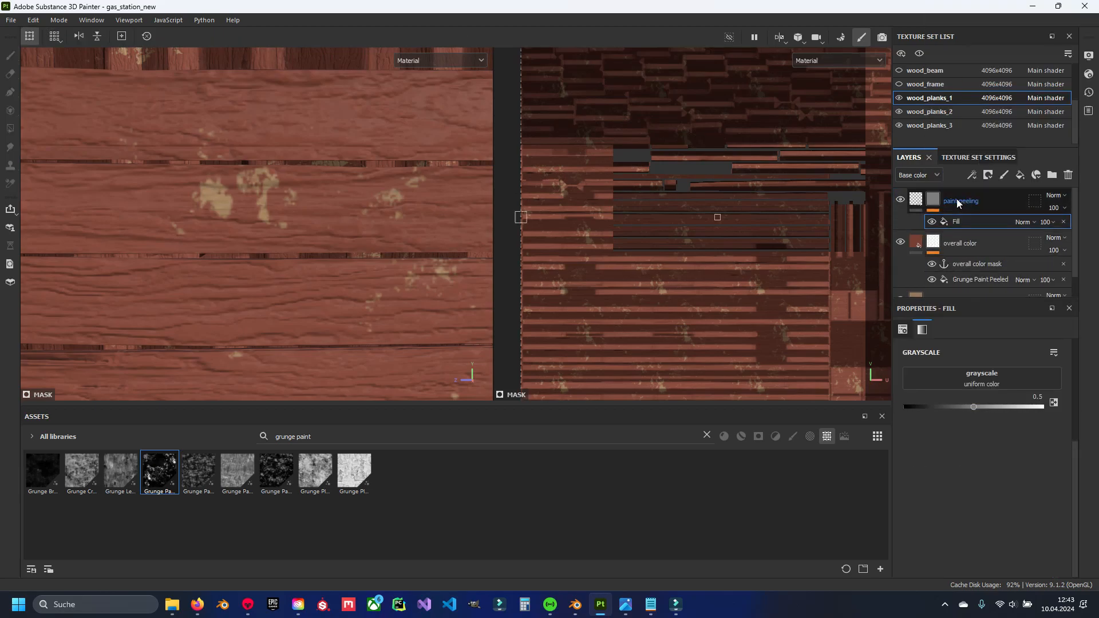
{"action": "left_click", "coordinate": [976, 380]}
{"action": "left_click", "coordinate": [1010, 392]}
{"action": "left_click", "coordinate": [986, 411]}
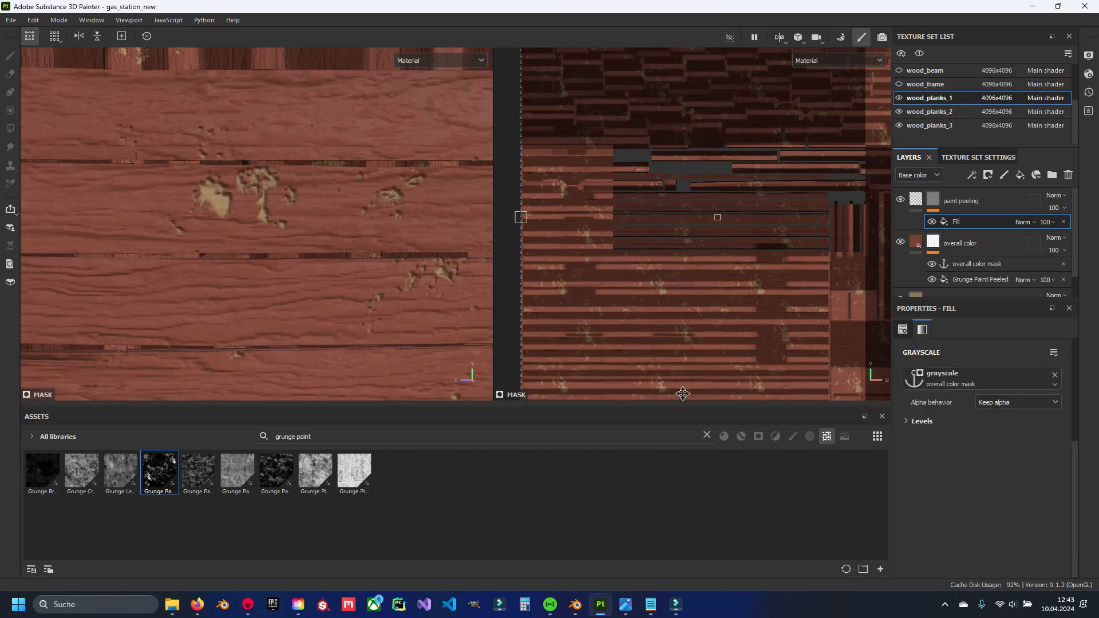
Try inverting the Levels of the anchor point fill in the paint peeling mask.
{"action": "middle_click_drag", "start_coordinate": [240, 201], "coordinate": [273, 224], "text": "alt"}
{"action": "right_click_drag", "start_coordinate": [250, 194], "coordinate": [259, 229], "text": "alt"}
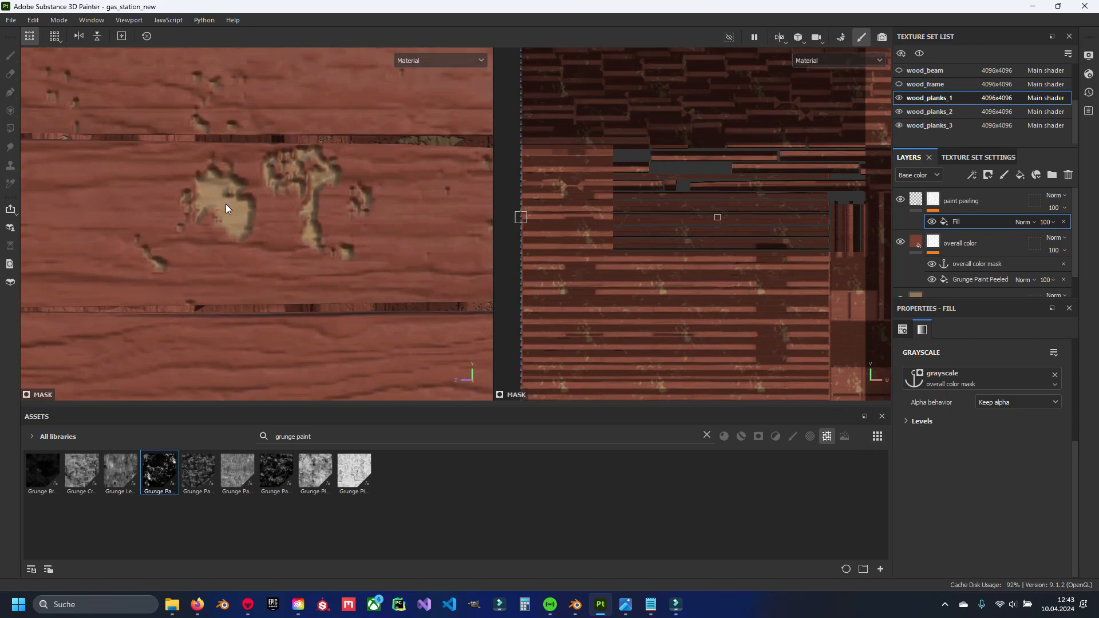
{"action": "left_click", "coordinate": [919, 421]}
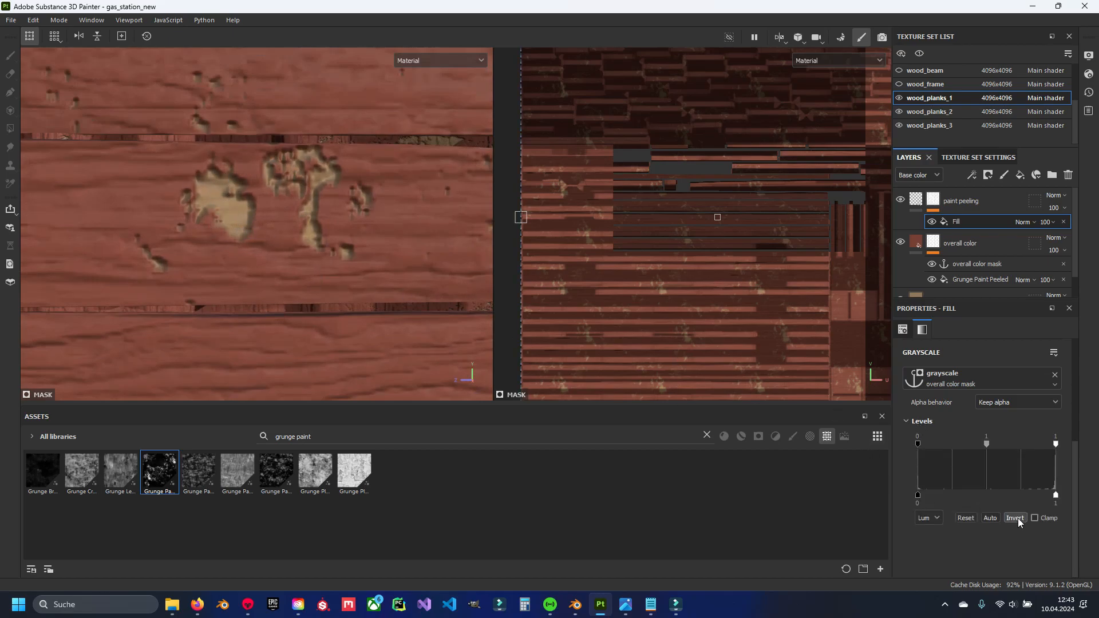
{"action": "left_click", "coordinate": [1018, 517]}
{"action": "left_click", "coordinate": [1015, 517]}
{"action": "scroll", "coordinate": [979, 435], "scroll_direction": "up", "scroll_amount": 1}
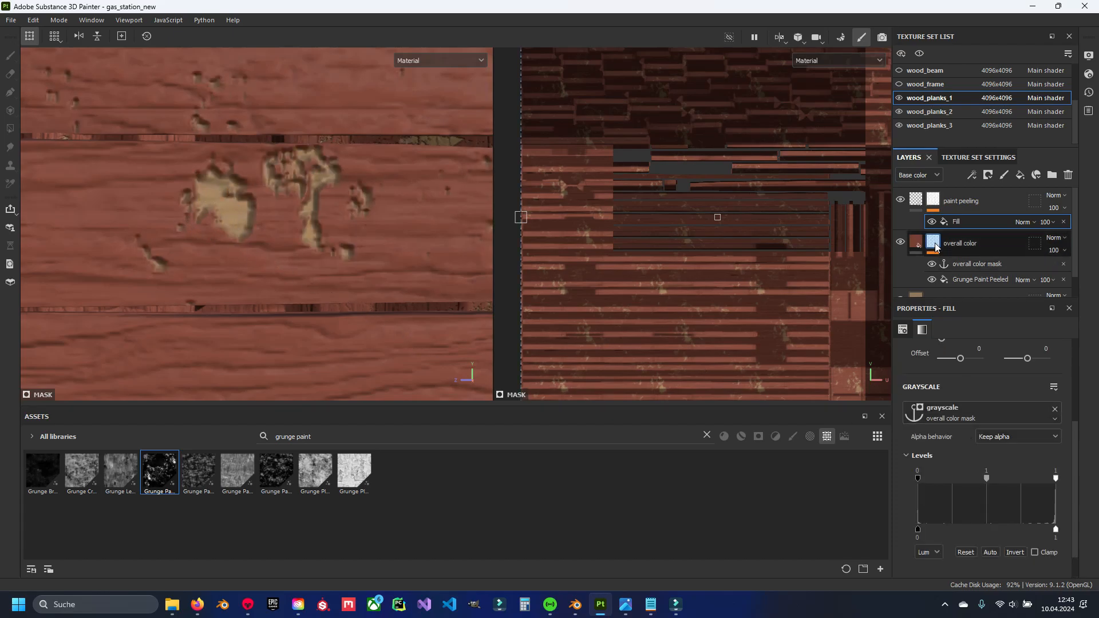
Set the height of the paint peeling layer to 0.05.
{"action": "left_click", "coordinate": [916, 198]}
{"action": "left_click", "coordinate": [1033, 494]}
{"action": "type", "text": "0.05"}
{"action": "key", "text": "Return"}
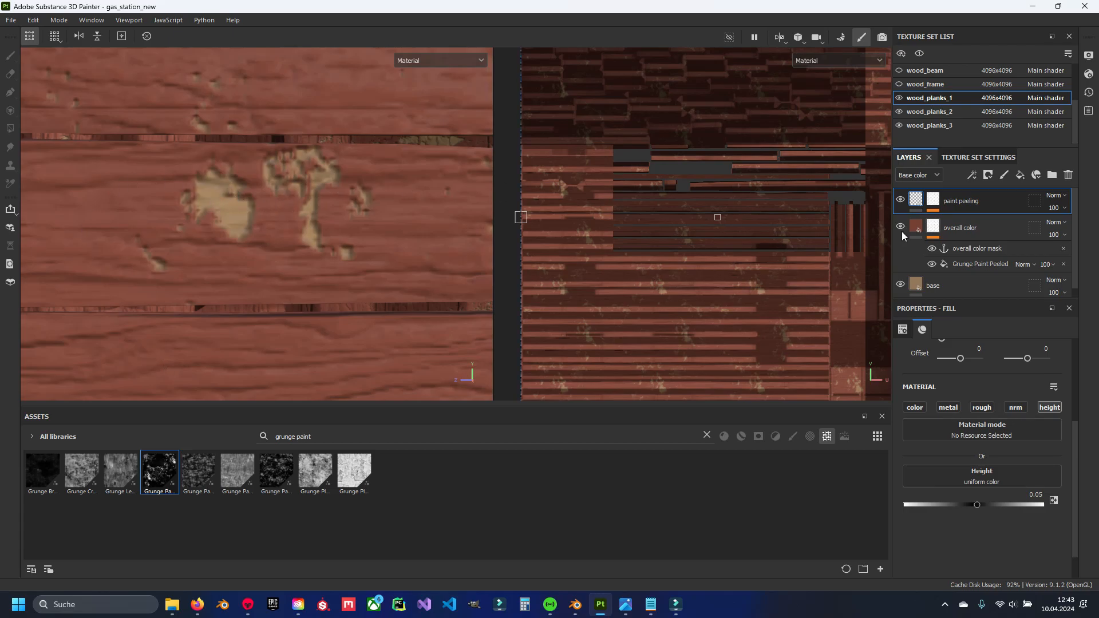
Add a Blur filter above the fill in the paint peeling layer's mask.
{"action": "left_click", "coordinate": [933, 198]}
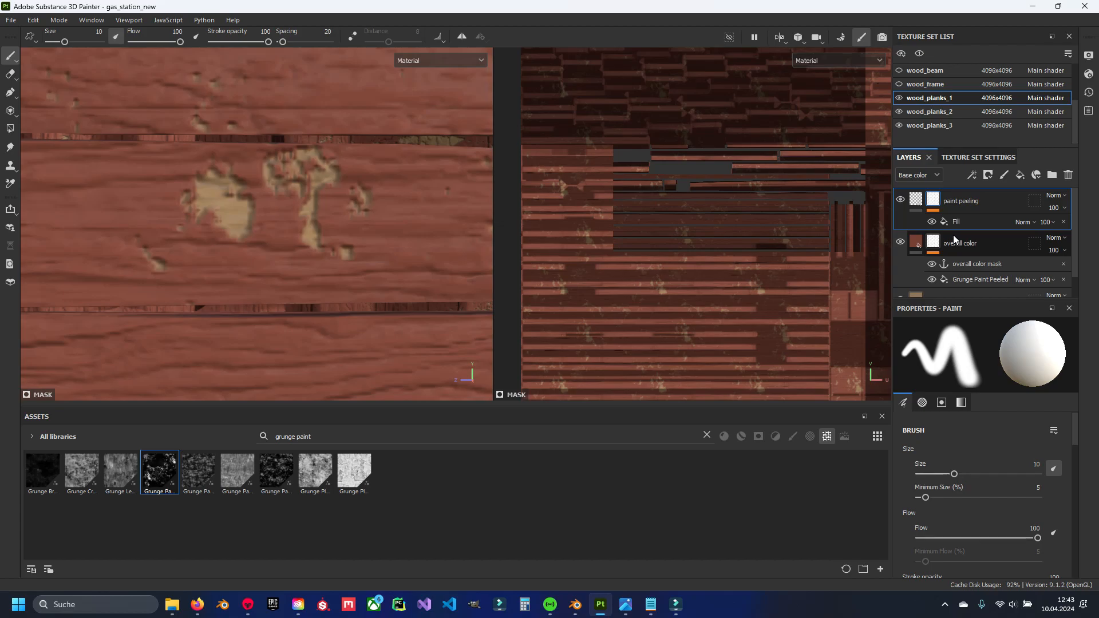
{"action": "right_click_drag", "start_coordinate": [273, 220], "coordinate": [189, 219], "text": "ctrl"}
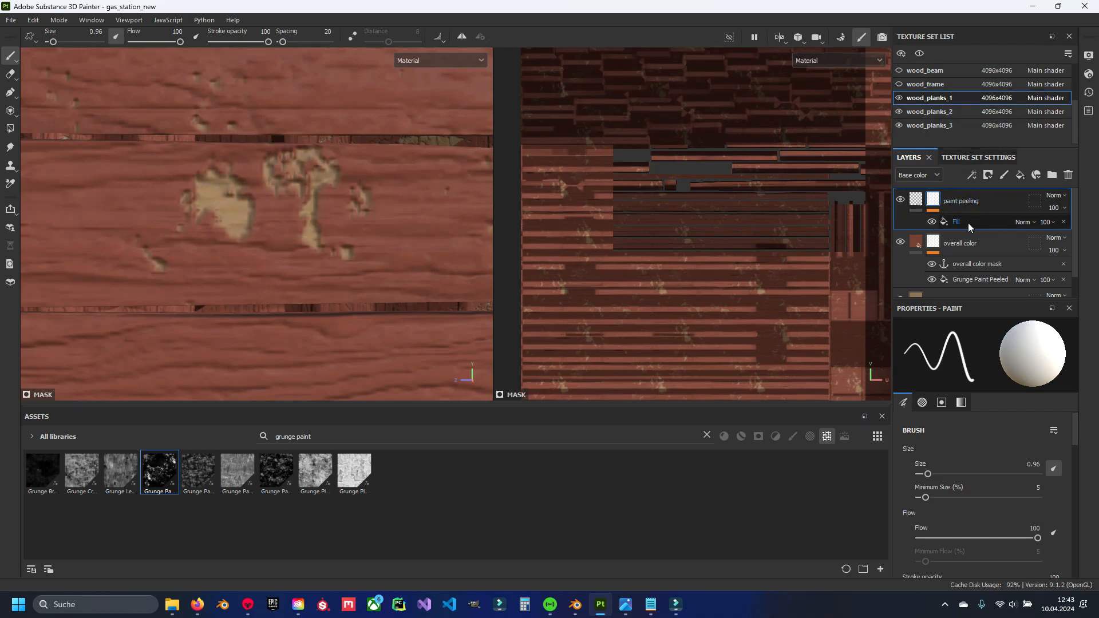
{"action": "right_click", "coordinate": [934, 194]}
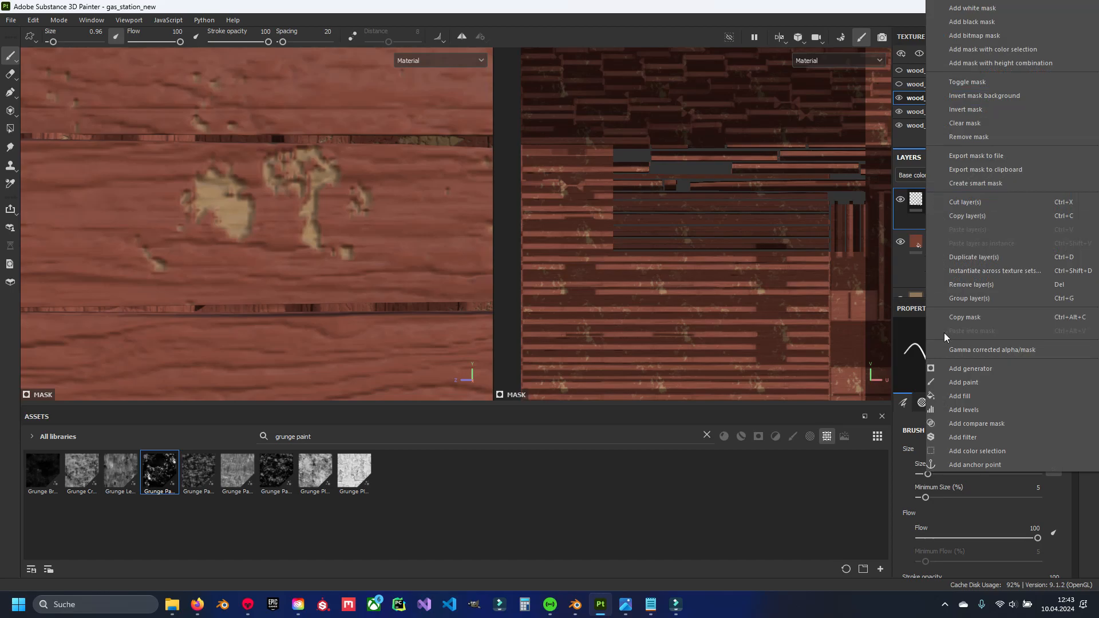
{"action": "left_click", "coordinate": [963, 437]}
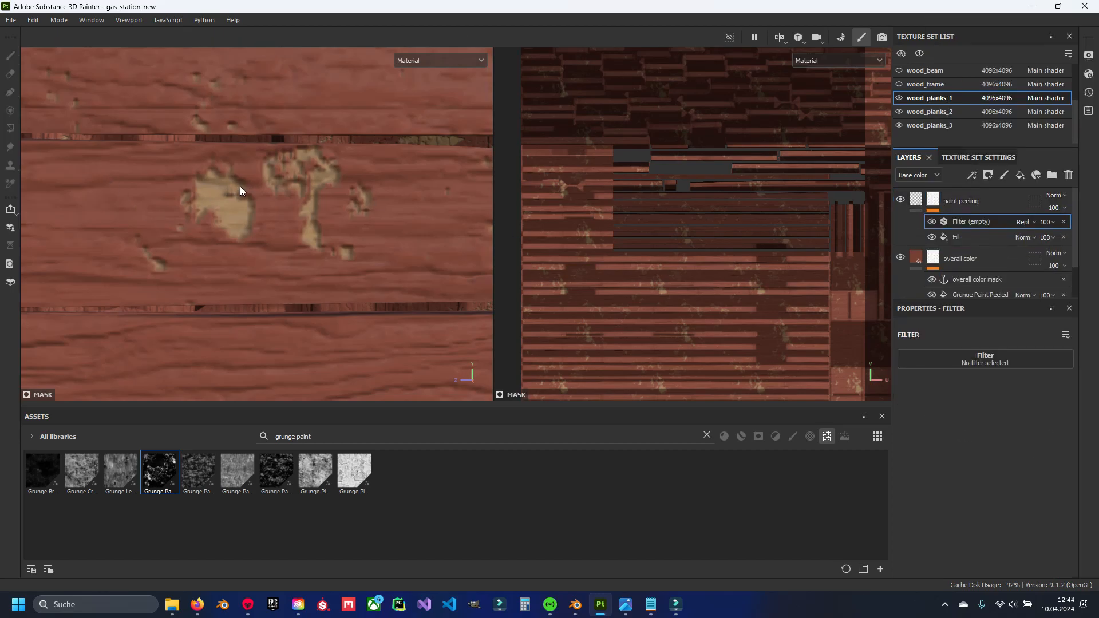
{"action": "left_click", "coordinate": [996, 356]}
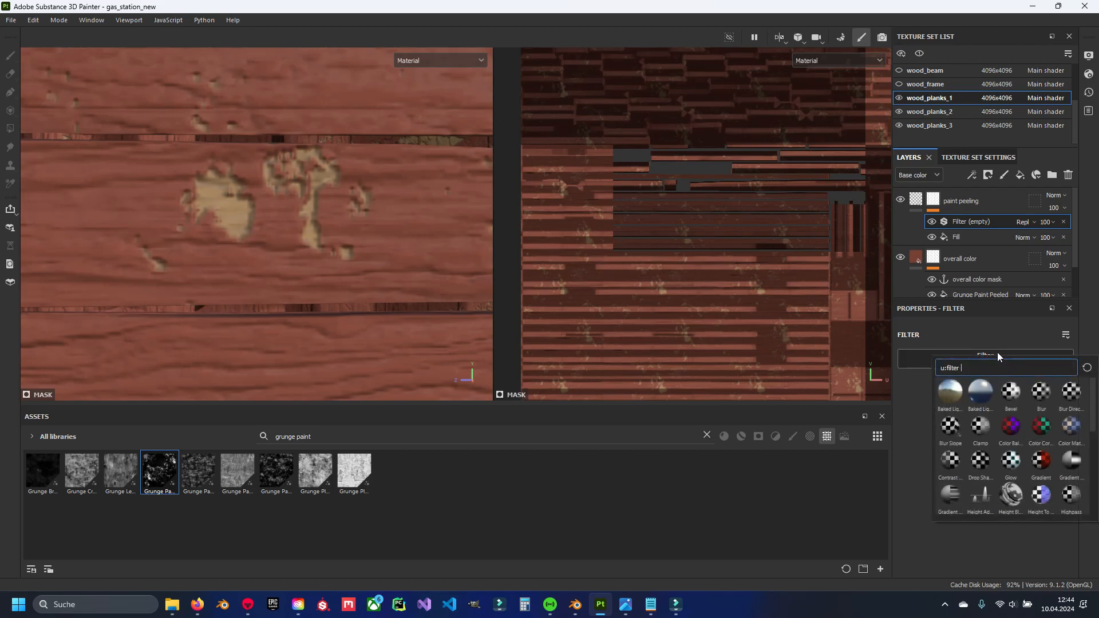
{"action": "left_click", "coordinate": [1042, 394]}
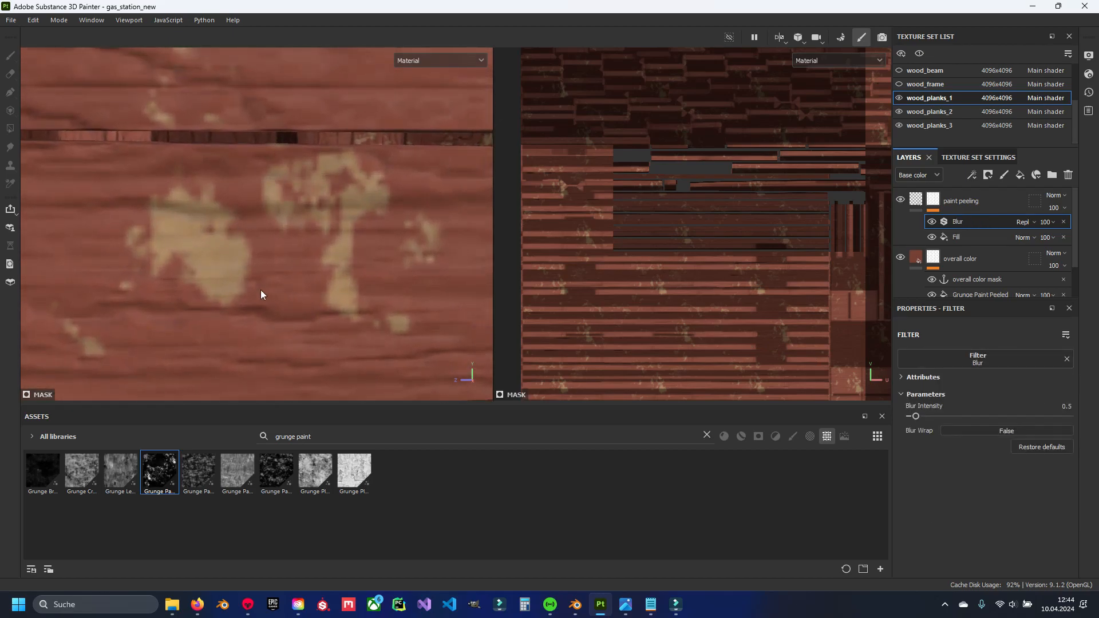
Try Blur Intensity values of 0.1 and 0.05 on the paint peeling mask's Blur filter.
{"action": "left_click", "coordinate": [1063, 407]}
{"action": "key", "text": "BackSpace"}
{"action": "type", "text": "1"}
{"action": "key", "text": "Return"}
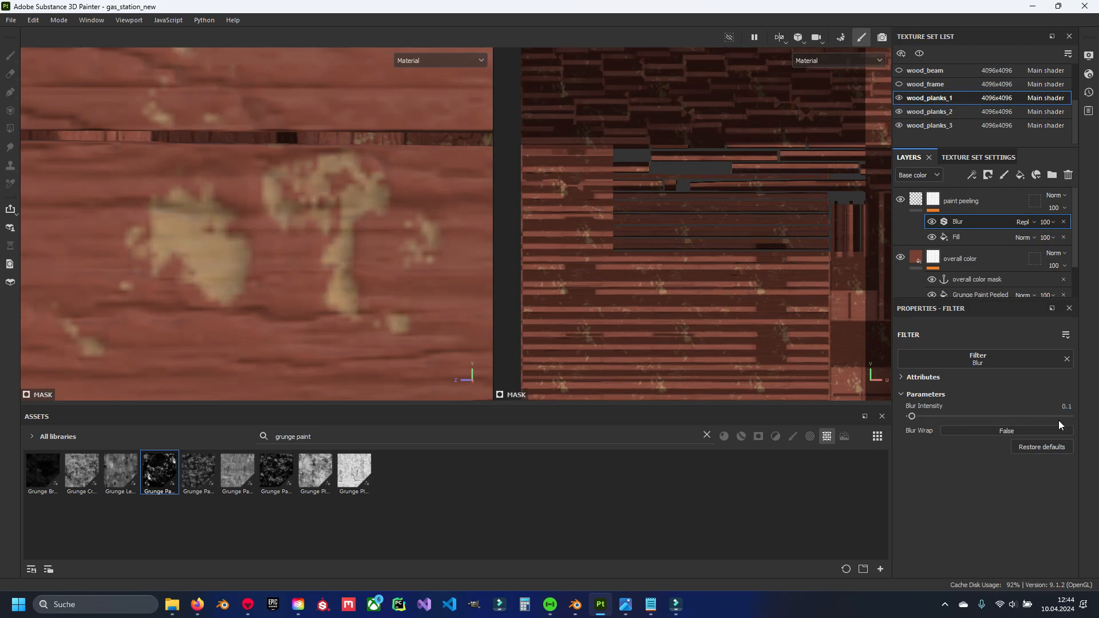
{"action": "left_click", "coordinate": [1066, 407]}
{"action": "key", "text": "Right"}
{"action": "type", "text": "05"}
{"action": "key", "text": "Return"}
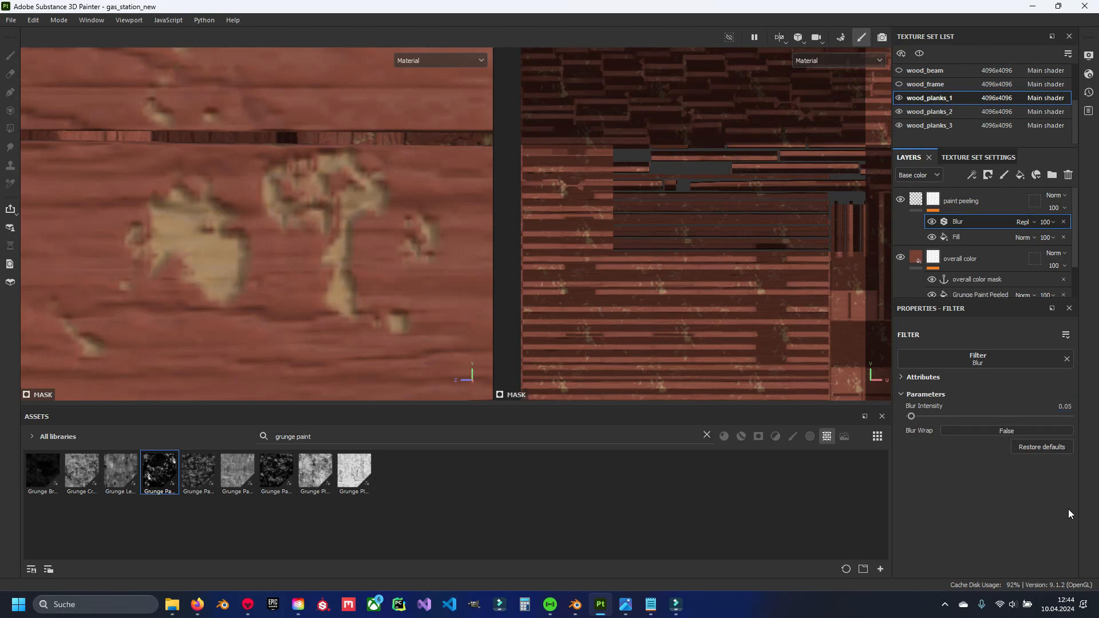
Set the Blur Intensity of the paint peeling mask's filter to 0.03.
{"action": "scroll", "coordinate": [394, 313], "scroll_direction": "up", "scroll_amount": 2}
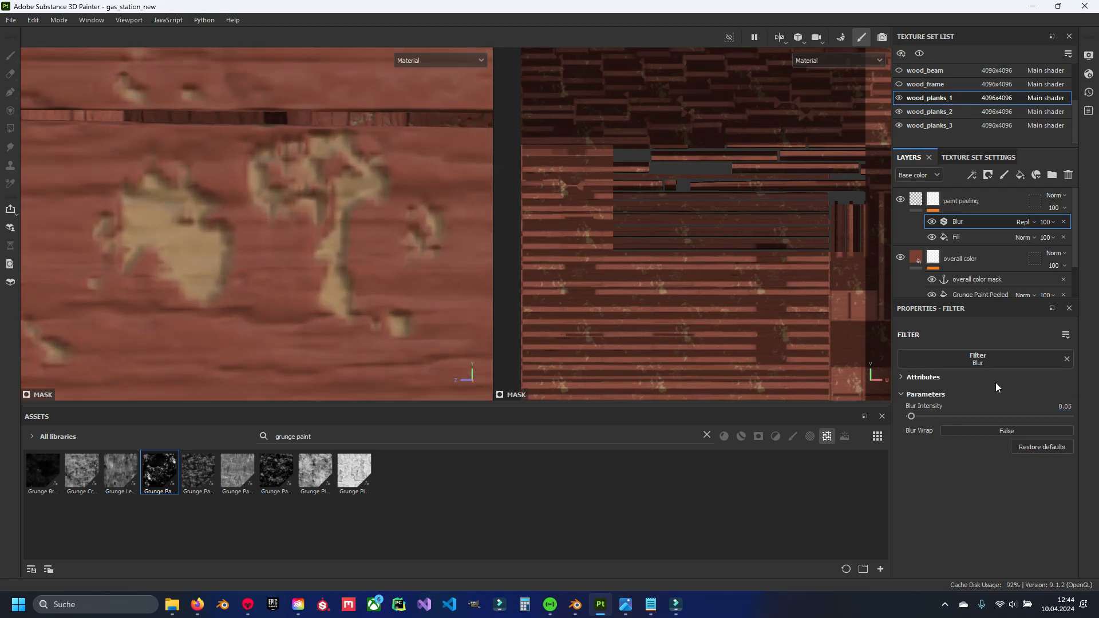
{"action": "key", "text": "BackSpace"}
{"action": "type", "text": "3"}
{"action": "key", "text": "Return"}
{"action": "scroll", "coordinate": [349, 318], "scroll_direction": "down", "scroll_amount": 5}
{"action": "middle_click_drag", "start_coordinate": [348, 317], "coordinate": [318, 284], "text": "alt"}
{"action": "scroll", "coordinate": [318, 283], "scroll_direction": "up", "scroll_amount": 4}
{"action": "scroll", "coordinate": [319, 254], "scroll_direction": "up", "scroll_amount": 2}
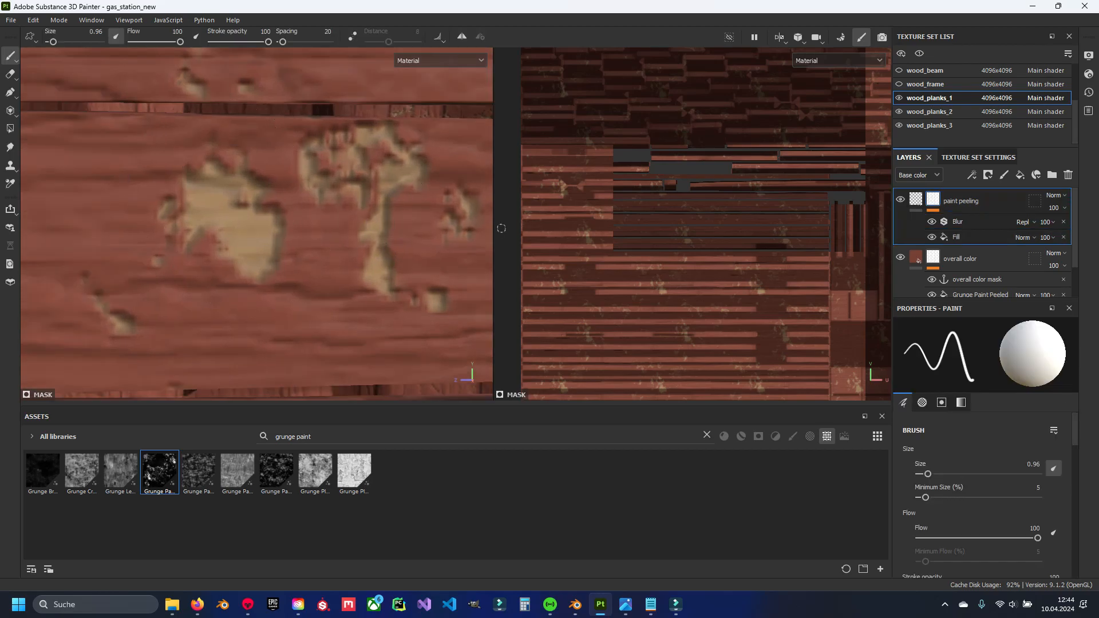
Add a second fill above the Blur in the paint peeling mask, referencing the overall color mask anchor point.
{"action": "right_click", "coordinate": [935, 196]}
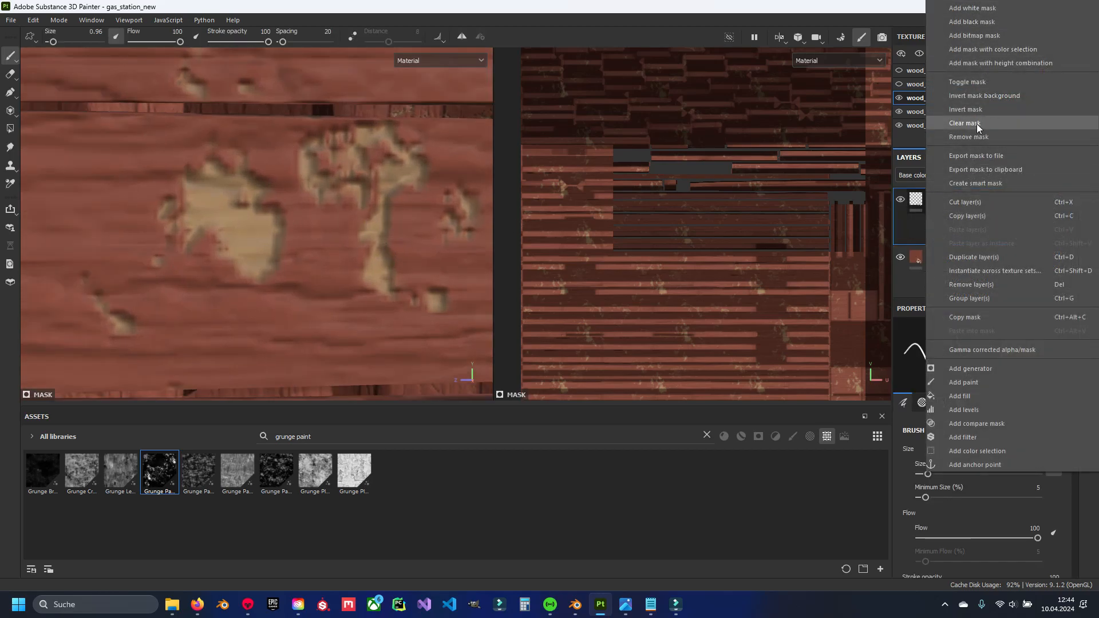
{"action": "left_click", "coordinate": [966, 397]}
{"action": "left_click", "coordinate": [982, 414]}
{"action": "left_click", "coordinate": [1012, 427]}
{"action": "left_click", "coordinate": [956, 444]}
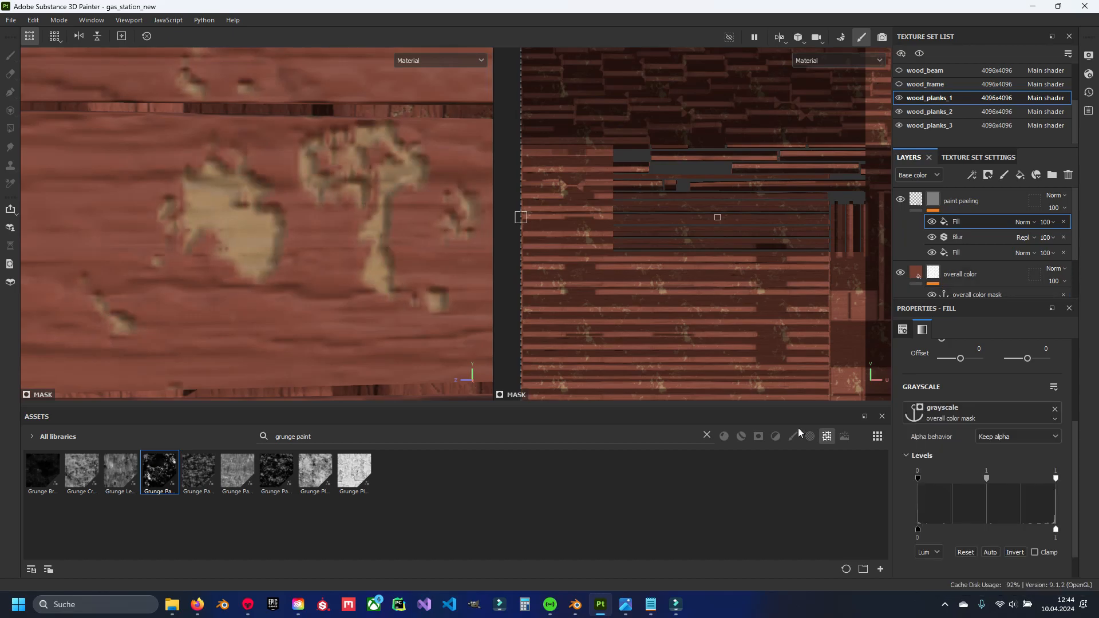
{"action": "middle_click_drag", "start_coordinate": [287, 198], "coordinate": [304, 201], "text": "alt"}
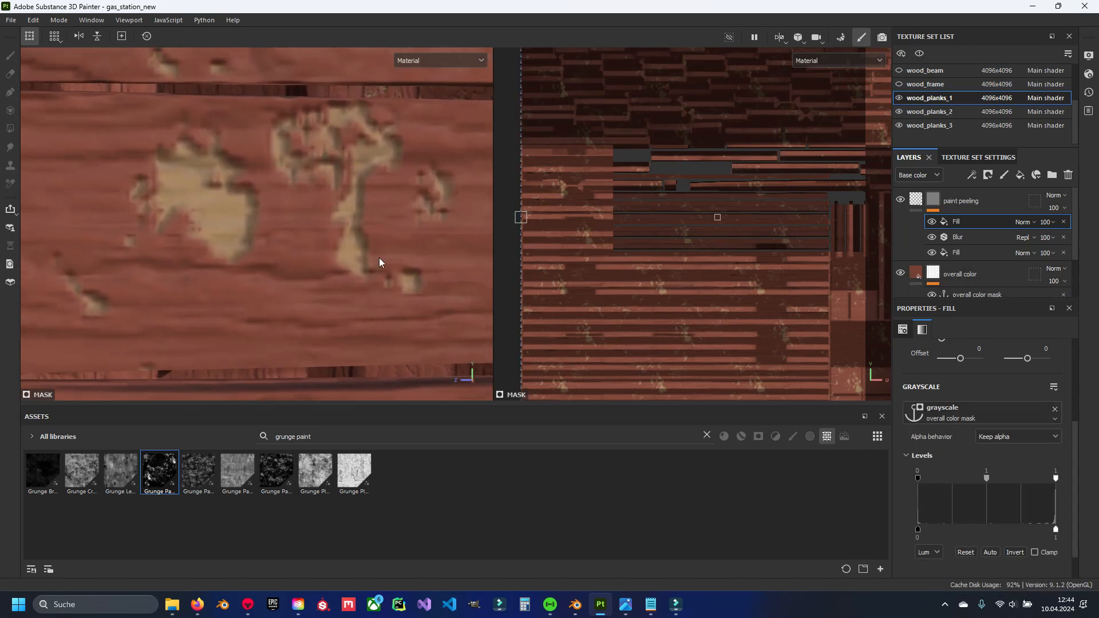
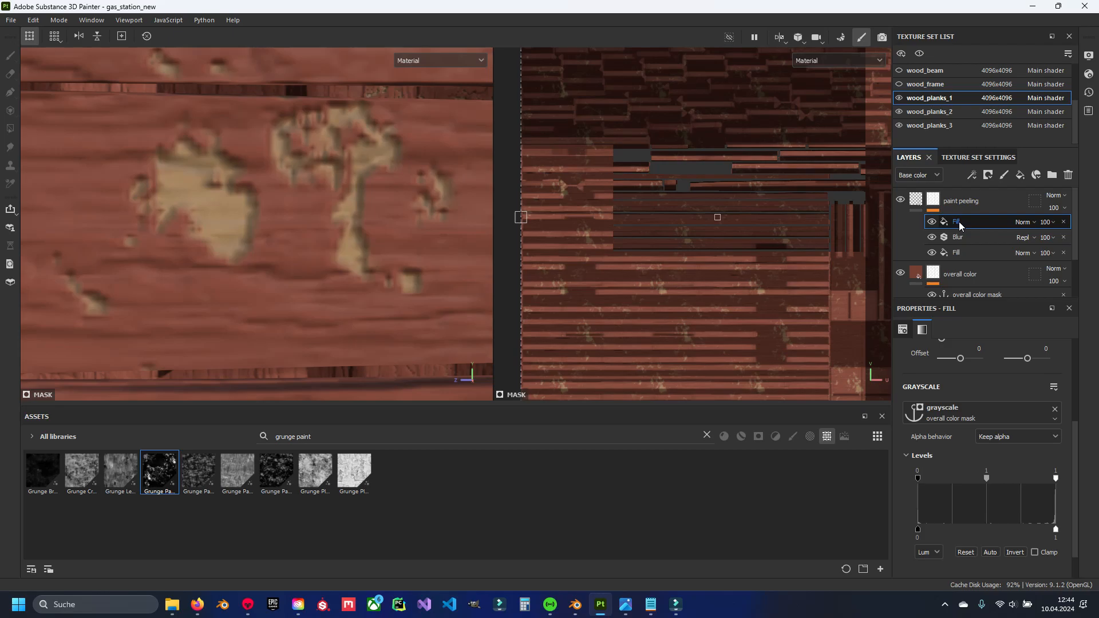
Set the blend mode of the fill above the Blur filter to Multiply.
{"action": "left_click", "coordinate": [1032, 220]}
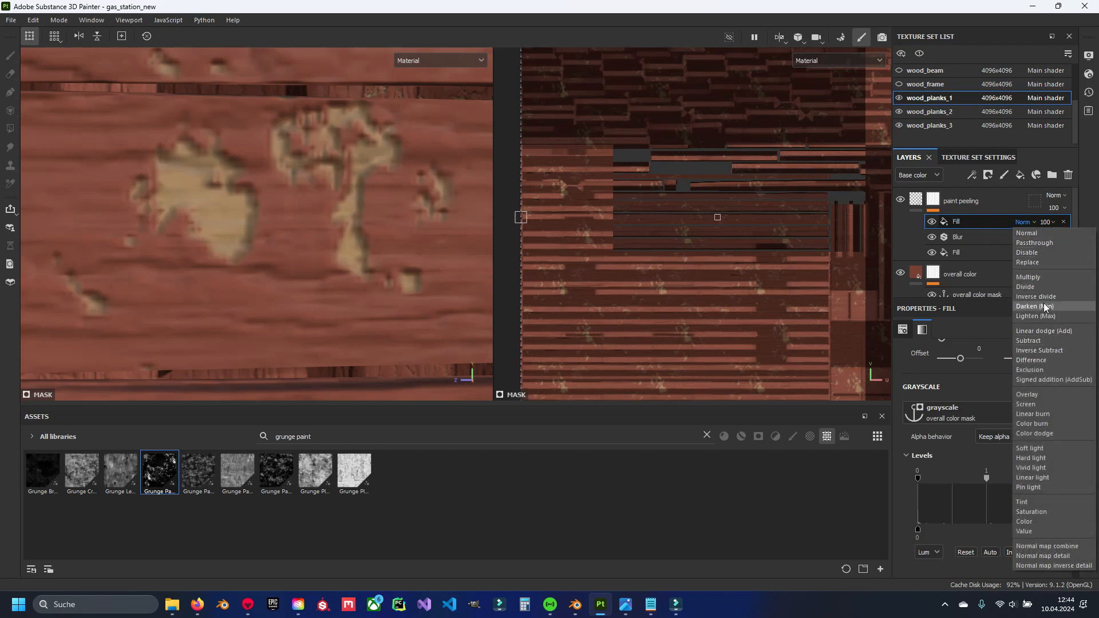
{"action": "left_click", "coordinate": [1039, 277]}
{"action": "middle_click_drag", "start_coordinate": [306, 214], "coordinate": [324, 246]}
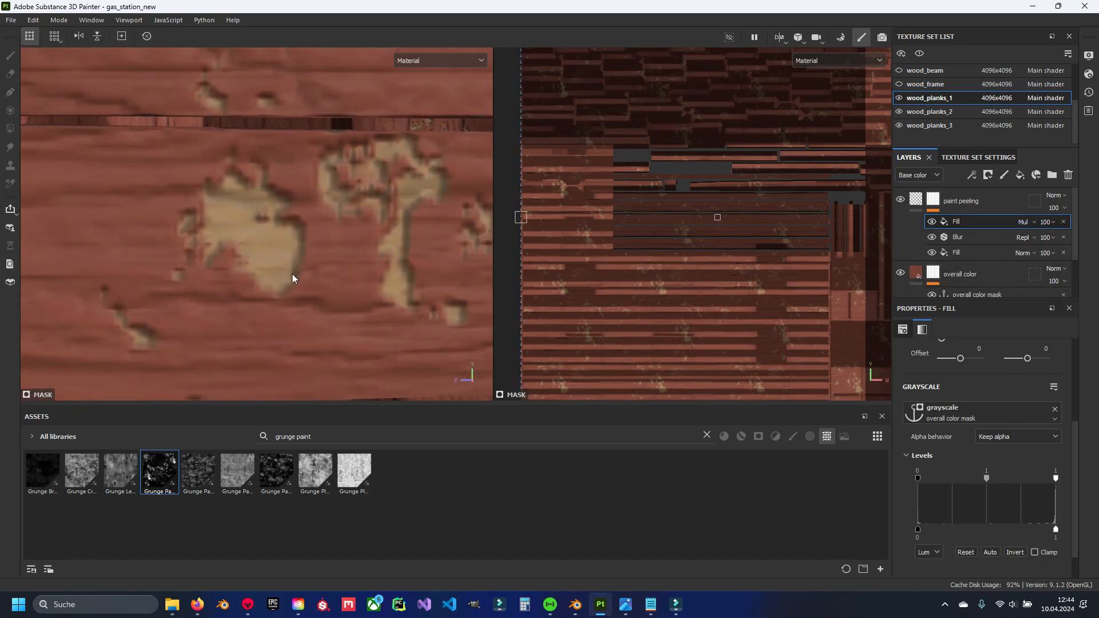
Try adjusting the white and black input levels of the Multiply fill in the paint peeling mask.
{"action": "mouse_move", "coordinate": [1055, 484]}
{"action": "left_mouse_down"}
{"action": "mouse_move", "coordinate": [943, 490]}
{"action": "mouse_move", "coordinate": [1074, 490]}
{"action": "left_mouse_up"}
{"action": "left_click_drag", "start_coordinate": [918, 478], "coordinate": [888, 472]}
{"action": "scroll", "coordinate": [373, 225], "scroll_direction": "down", "scroll_amount": 5}
{"action": "scroll", "coordinate": [374, 226], "scroll_direction": "up", "scroll_amount": 4}
{"action": "scroll", "coordinate": [352, 231], "scroll_direction": "down", "scroll_amount": 1}
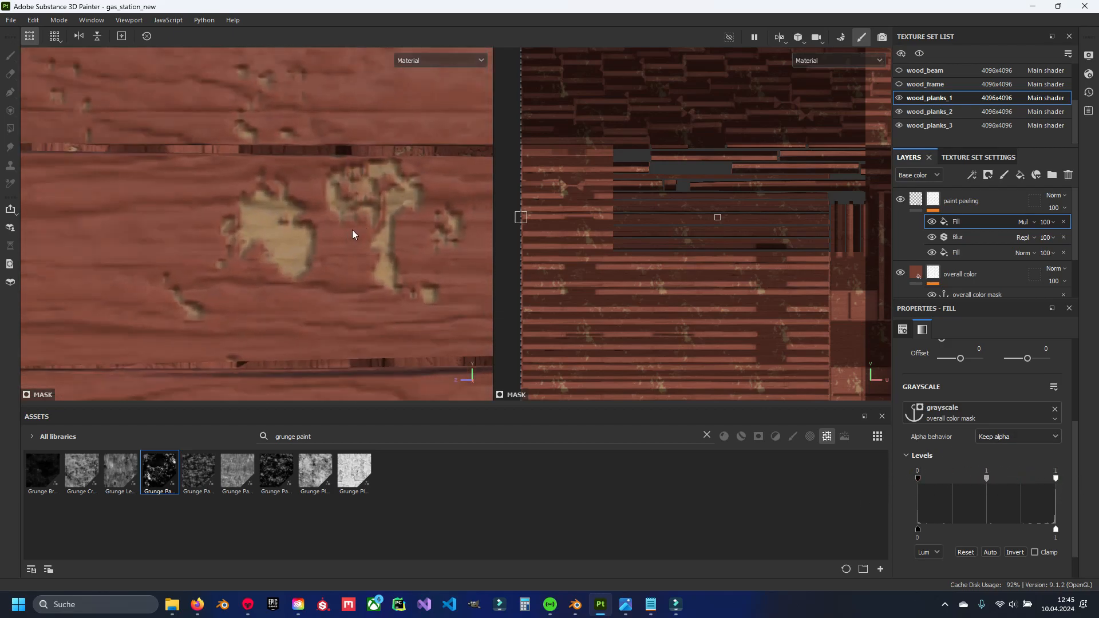
Examine the edges of the peeled paint patches across the siding, both at a distance and up close.
{"action": "scroll", "coordinate": [314, 287], "scroll_direction": "down", "scroll_amount": 3}
{"action": "middle_click_drag", "start_coordinate": [372, 310], "coordinate": [435, 240], "text": "alt"}
{"action": "scroll", "coordinate": [298, 253], "scroll_direction": "down", "scroll_amount": 2}
{"action": "middle_click_drag", "start_coordinate": [297, 253], "coordinate": [409, 79], "text": "alt"}
{"action": "scroll", "coordinate": [375, 162], "scroll_direction": "down", "scroll_amount": 2}
{"action": "middle_click_drag", "start_coordinate": [269, 116], "coordinate": [241, 240], "text": "alt"}
{"action": "scroll", "coordinate": [424, 224], "scroll_direction": "up", "scroll_amount": 4}
{"action": "middle_click_drag", "start_coordinate": [172, 212], "coordinate": [259, 252], "text": "alt"}
{"action": "scroll", "coordinate": [258, 239], "scroll_direction": "up", "scroll_amount": 2}
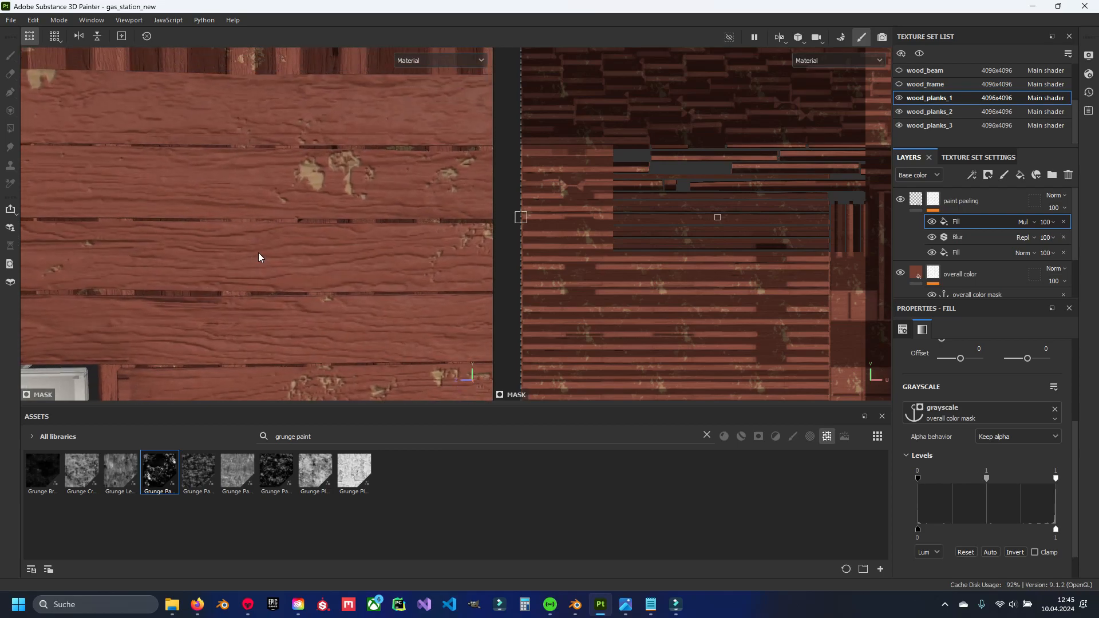
Add a fill layer above the paint peeling layer and name it "cracks outside".
{"action": "left_click", "coordinate": [916, 199]}
{"action": "scroll", "coordinate": [291, 191], "scroll_direction": "up", "scroll_amount": 2}
{"action": "scroll", "coordinate": [291, 191], "scroll_direction": "down", "scroll_amount": 2}
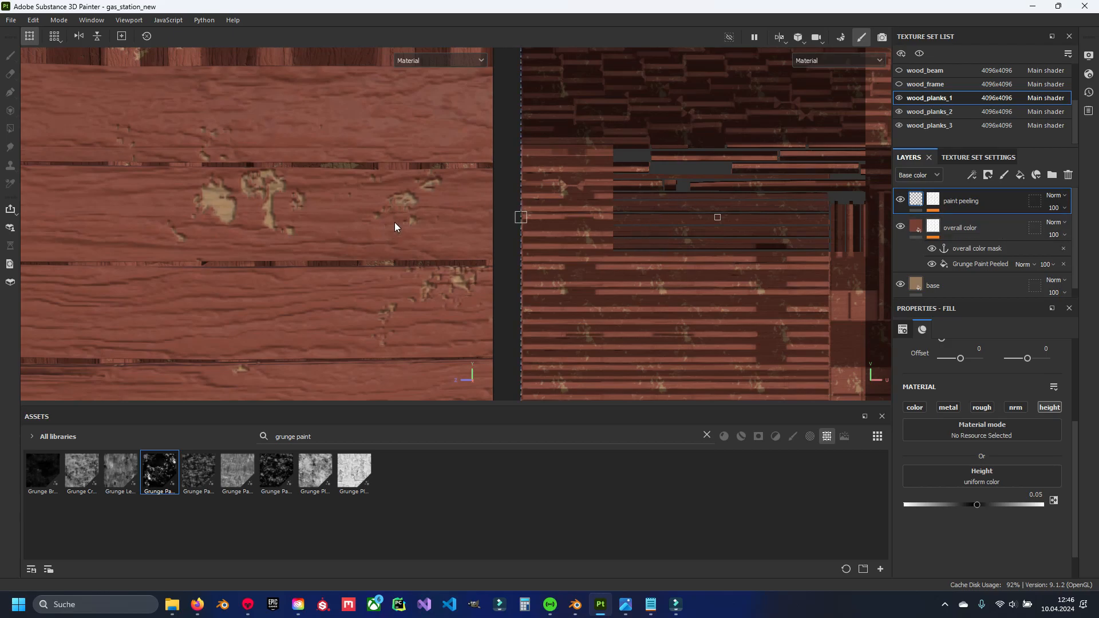
{"action": "left_click", "coordinate": [1020, 175]}
{"action": "double_click", "coordinate": [951, 201]}
{"action": "type", "text": "cracks o"}
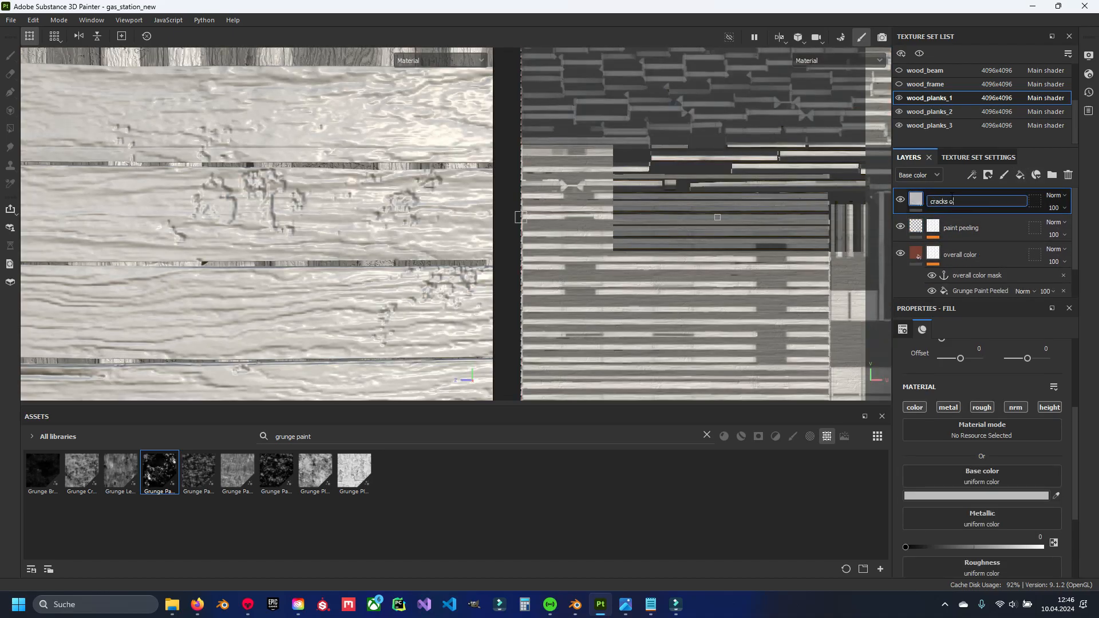
{"action": "type", "text": "utside"}
{"action": "key", "text": "Return"}
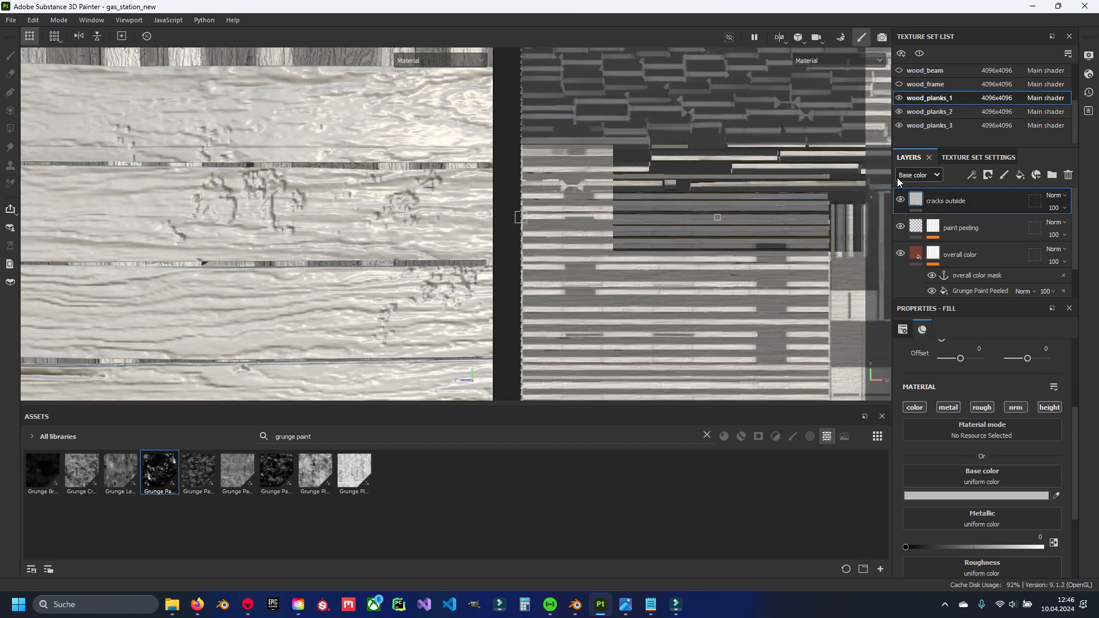
Turn off nrm, rough, metal and color on the cracks outside layer, leaving only height, and set its height to 0.2.
{"action": "left_click", "coordinate": [1017, 407]}
{"action": "left_click", "coordinate": [982, 408]}
{"action": "left_click", "coordinate": [951, 410]}
{"action": "left_click", "coordinate": [908, 409]}
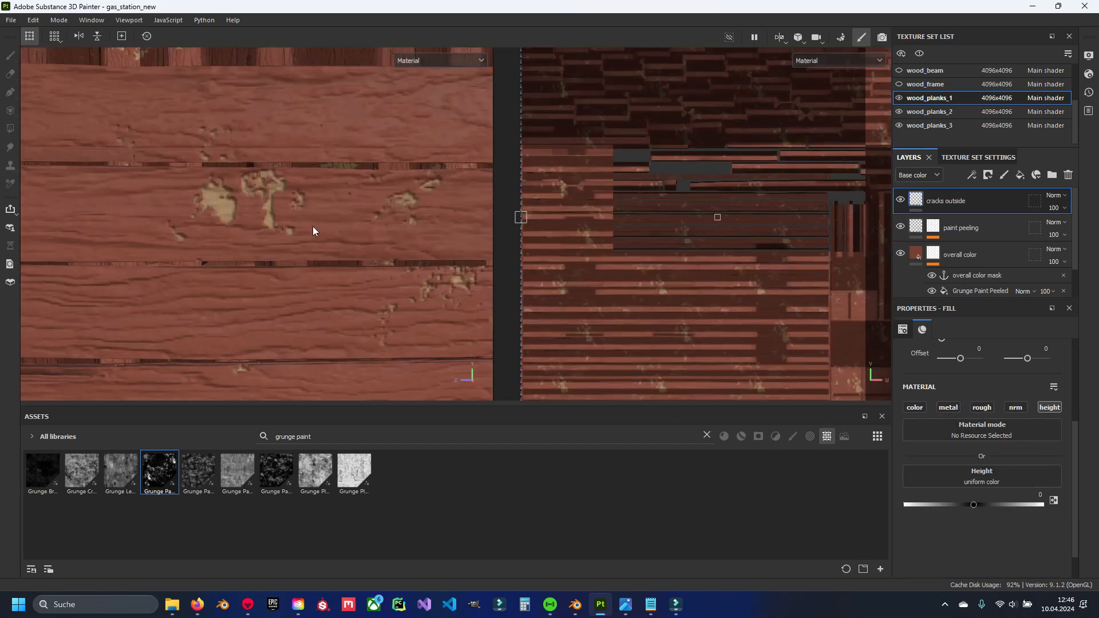
{"action": "left_click", "coordinate": [1040, 494]}
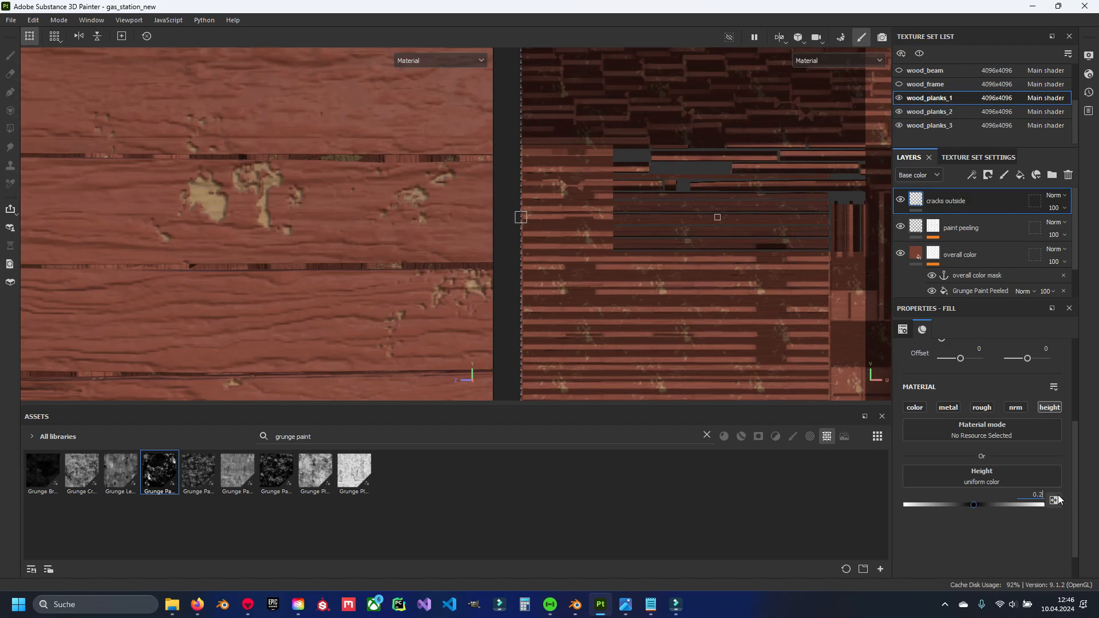
Set the cracks outside layer's height to 0.2 and add a black mask to the layer.
{"action": "key", "text": "Return"}
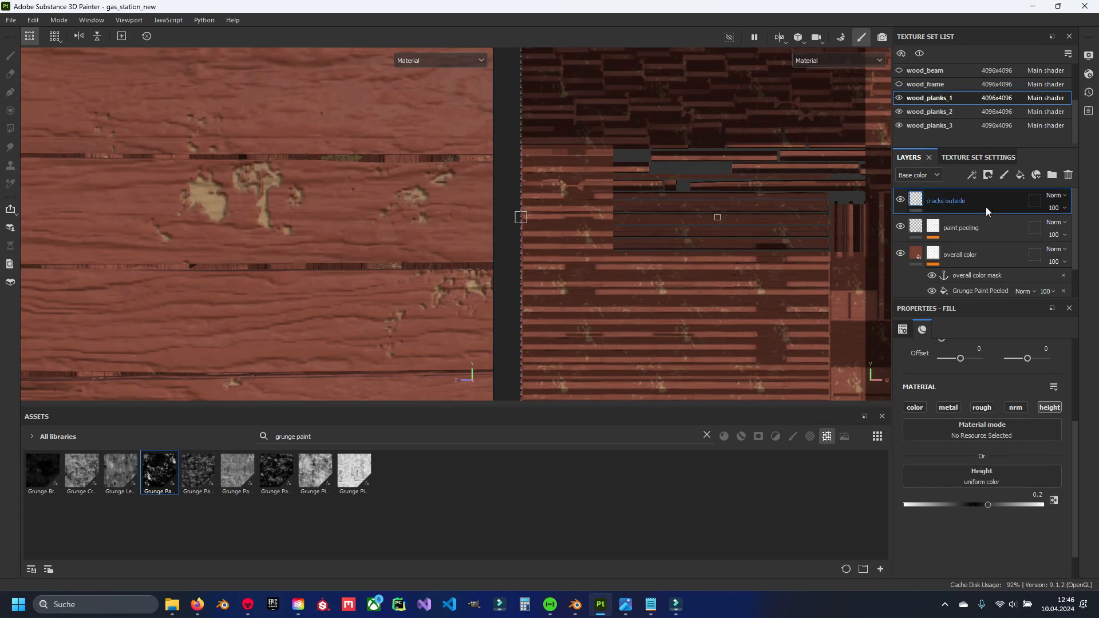
{"action": "right_click", "coordinate": [943, 197]}
{"action": "left_click", "coordinate": [969, 22]}
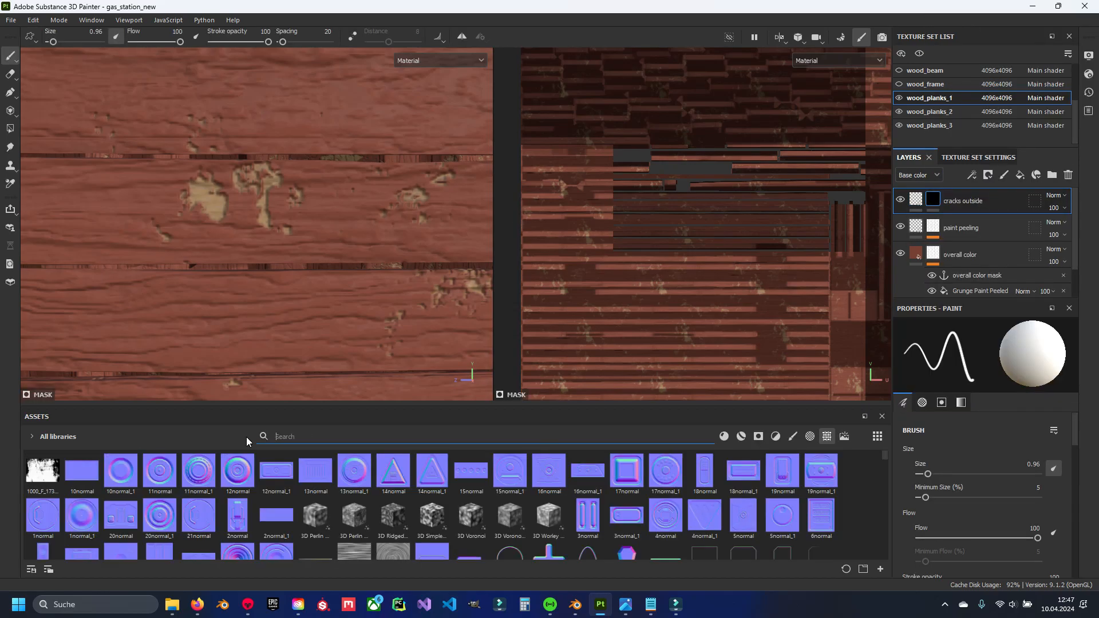
Find the Marble Fine texture in the assets and apply it as a fill in the cracks outside mask.
{"action": "type", "text": "mar"}
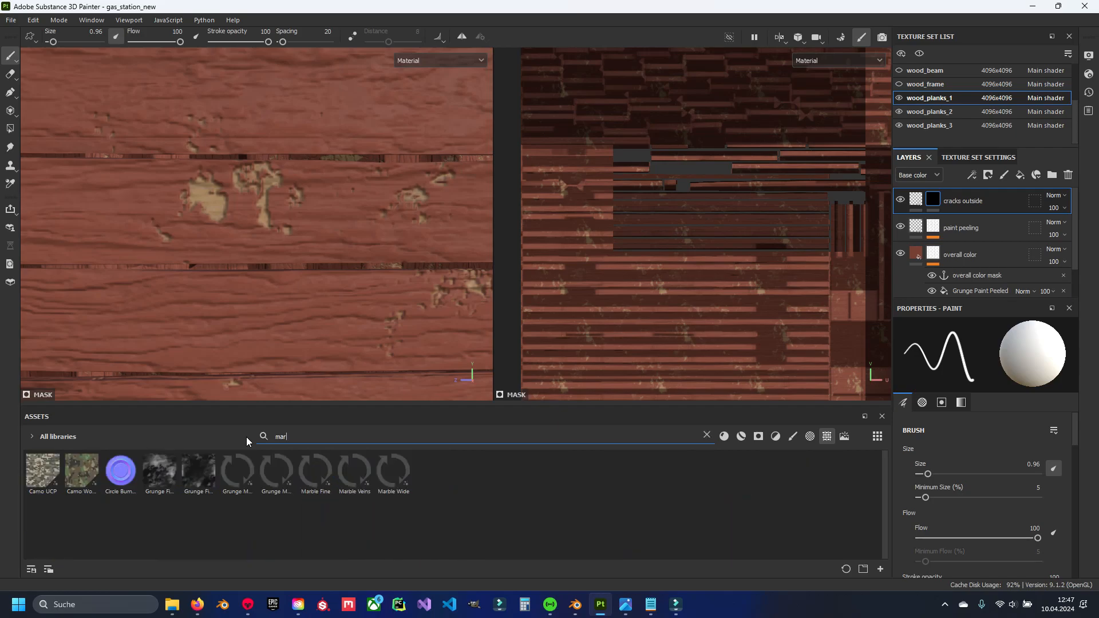
{"action": "type", "text": "ble fin"}
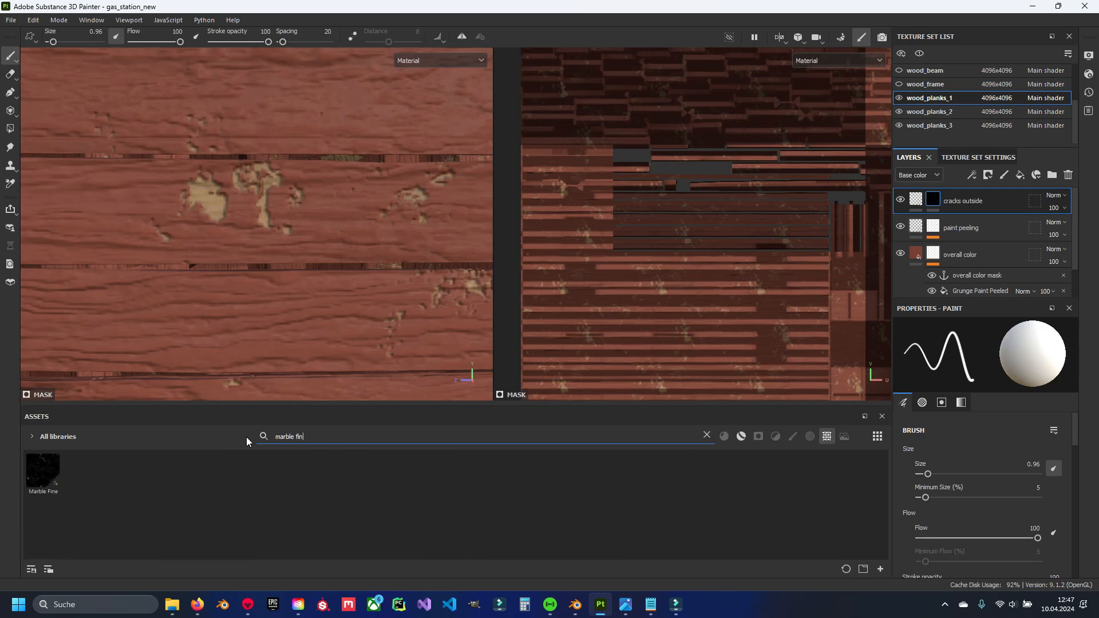
{"action": "mouse_move", "coordinate": [47, 472]}
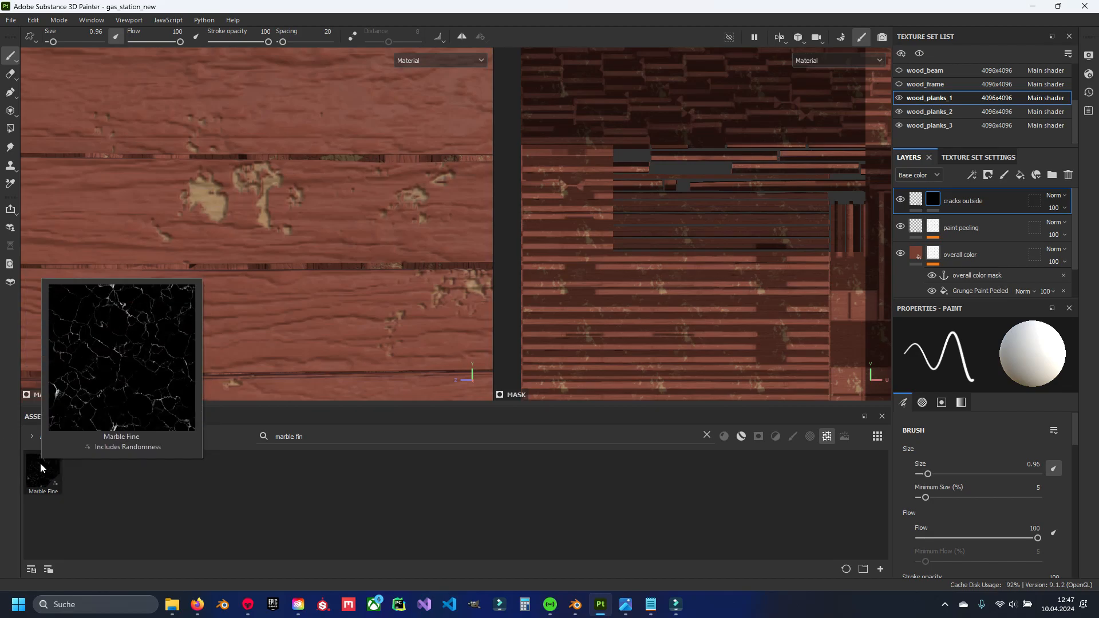
{"action": "left_click_drag", "start_coordinate": [40, 469], "coordinate": [939, 198]}
{"action": "middle_click_drag", "start_coordinate": [275, 227], "coordinate": [321, 246], "text": "alt"}
{"action": "scroll", "coordinate": [333, 155], "scroll_direction": "down", "scroll_amount": 5}
{"action": "scroll", "coordinate": [293, 235], "scroll_direction": "up", "scroll_amount": 1}
{"action": "middle_click_drag", "start_coordinate": [184, 282], "coordinate": [245, 224], "text": "alt"}
{"action": "scroll", "coordinate": [232, 240], "scroll_direction": "up", "scroll_amount": 3}
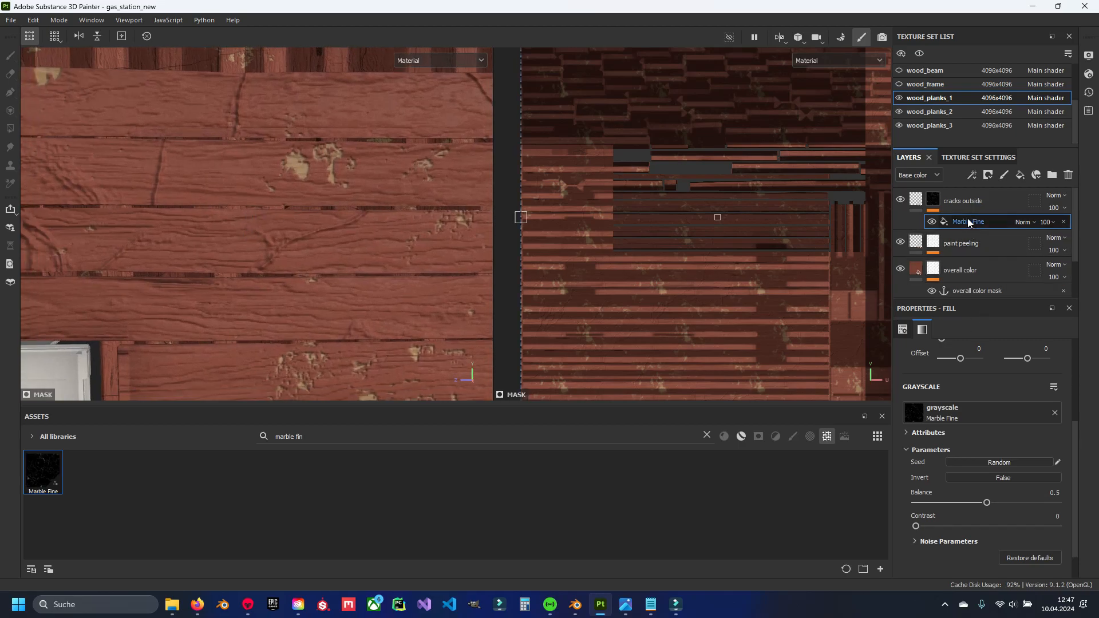
Try a tiling of 4 on the Marble Fine mask fill, raise it to 10 and check the cracks on the planks.
{"action": "scroll", "coordinate": [388, 240], "scroll_direction": "down", "scroll_amount": 3}
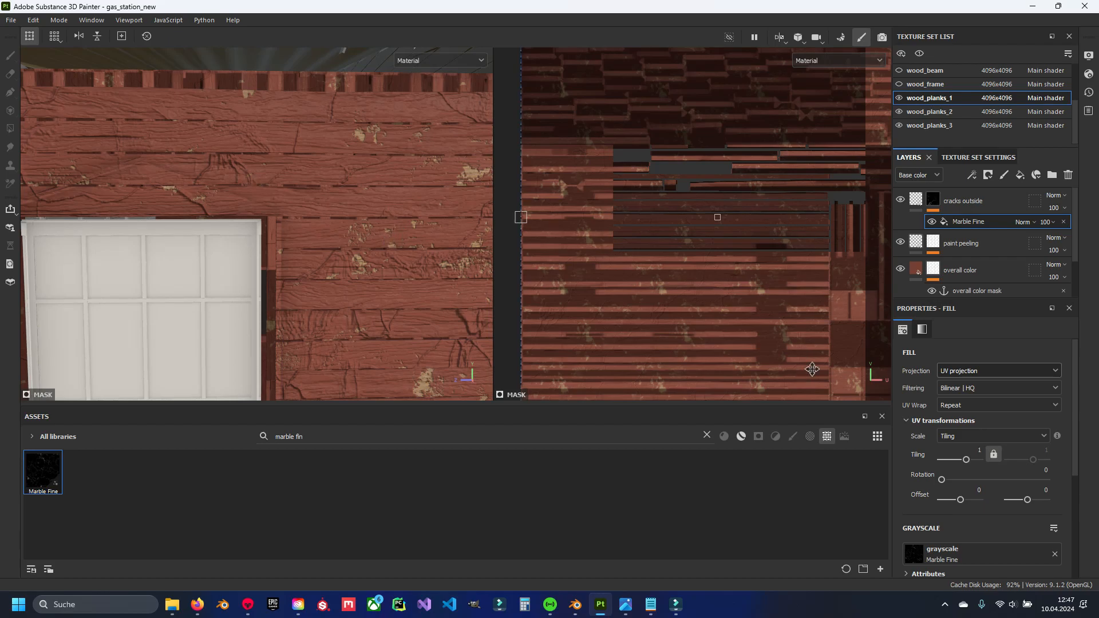
{"action": "left_click", "coordinate": [977, 451]}
{"action": "type", "text": "4"}
{"action": "key", "text": "Return"}
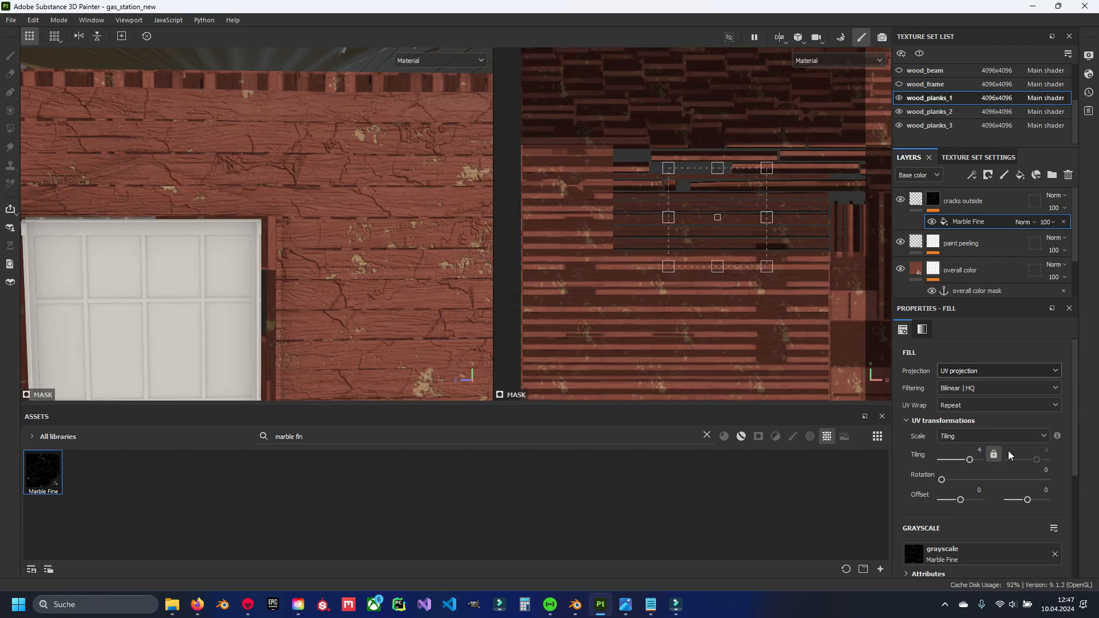
{"action": "left_click", "coordinate": [984, 451]}
{"action": "type", "text": "10"}
{"action": "key", "text": "Return"}
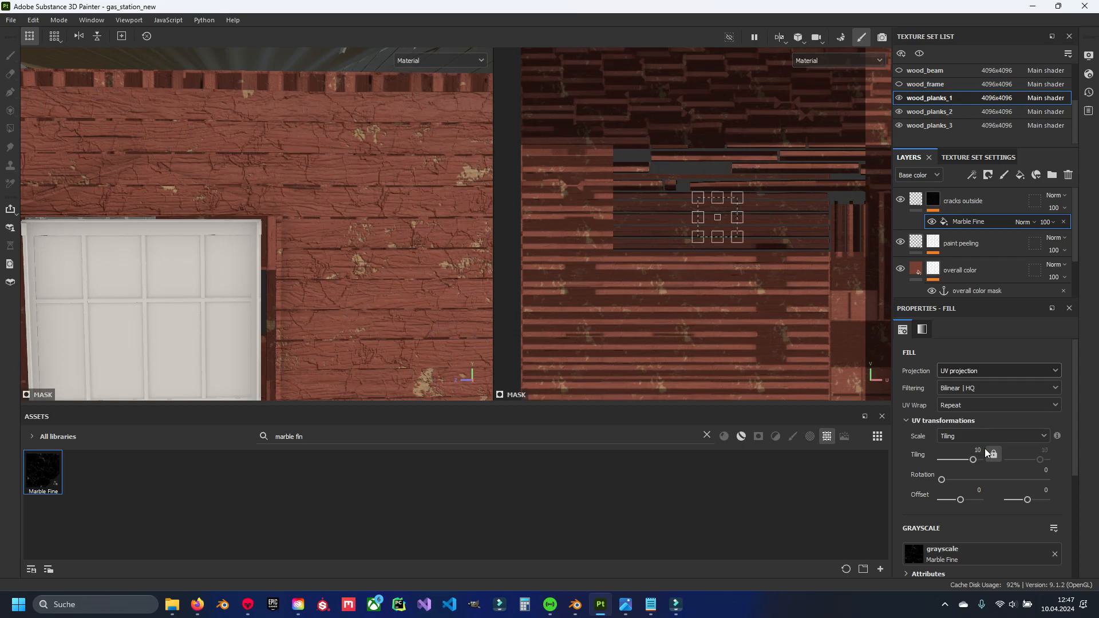
{"action": "scroll", "coordinate": [286, 243], "scroll_direction": "down", "scroll_amount": 2}
{"action": "middle_click_drag", "start_coordinate": [286, 244], "coordinate": [404, 264], "text": "alt"}
{"action": "scroll", "coordinate": [365, 273], "scroll_direction": "up", "scroll_amount": 3}
{"action": "scroll", "coordinate": [320, 234], "scroll_direction": "up", "scroll_amount": 2}
{"action": "middle_click_drag", "start_coordinate": [321, 234], "coordinate": [348, 277], "text": "alt"}
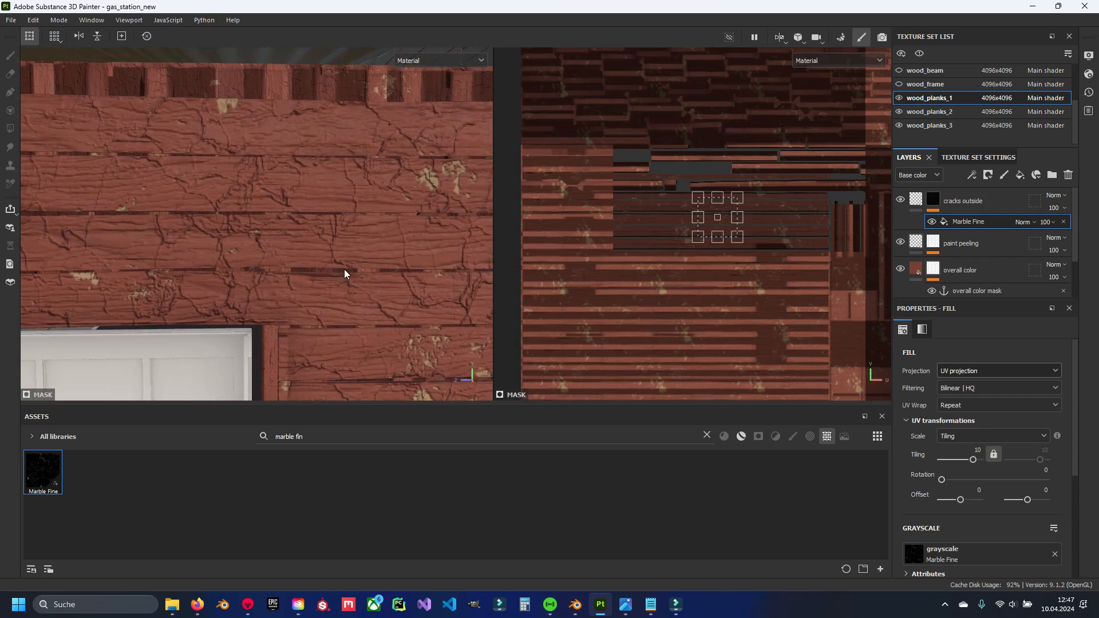
Set the balance of the Marble Fine mask fill to 0.61.
{"action": "scroll", "coordinate": [1015, 513], "scroll_direction": "down", "scroll_amount": 5}
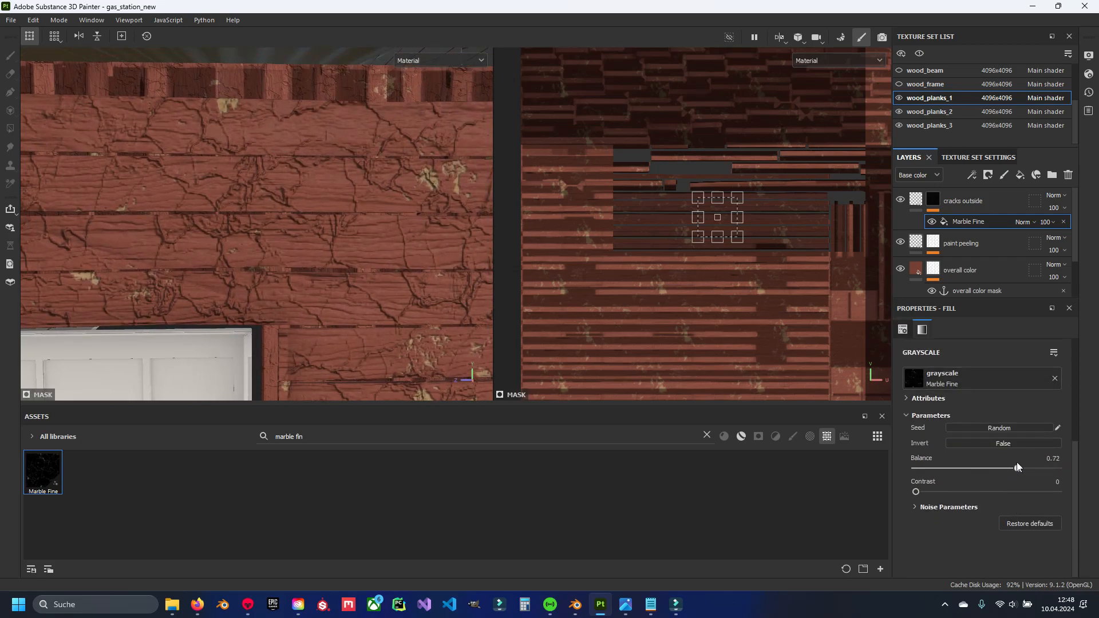
{"action": "mouse_move", "coordinate": [1009, 465]}
{"action": "left_mouse_down"}
{"action": "mouse_move", "coordinate": [1037, 465]}
{"action": "mouse_move", "coordinate": [1001, 468]}
{"action": "left_mouse_up"}
{"action": "scroll", "coordinate": [316, 260], "scroll_direction": "up", "scroll_amount": 2}
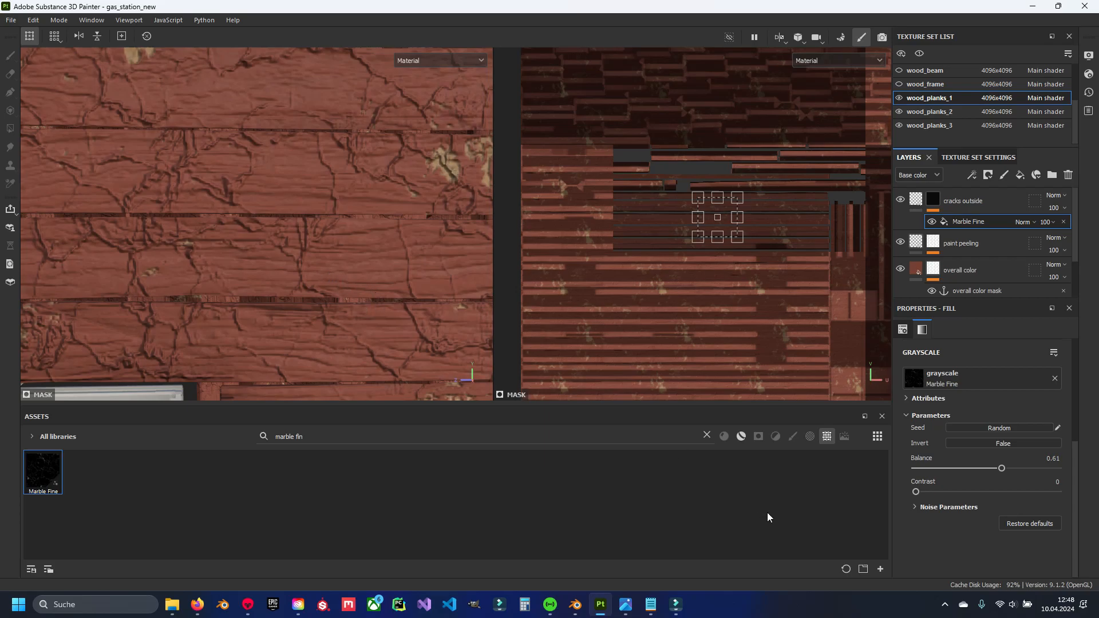
Adjust the Marble Fine fill's noise disorder to 38, reduce it to 27 and collapse the noise parameters.
{"action": "left_click", "coordinate": [948, 507]}
{"action": "left_click_drag", "start_coordinate": [950, 522], "coordinate": [975, 524]}
{"action": "scroll", "coordinate": [363, 302], "scroll_direction": "down", "scroll_amount": 4}
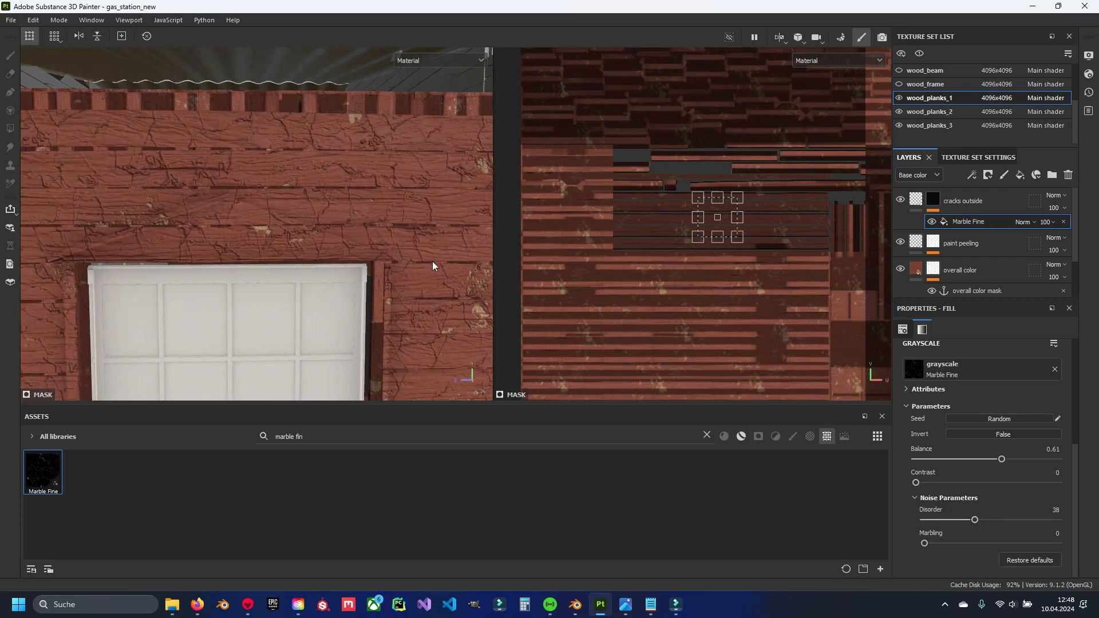
{"action": "left_click_drag", "start_coordinate": [976, 520], "coordinate": [774, 539]}
{"action": "scroll", "coordinate": [300, 252], "scroll_direction": "up", "scroll_amount": 5}
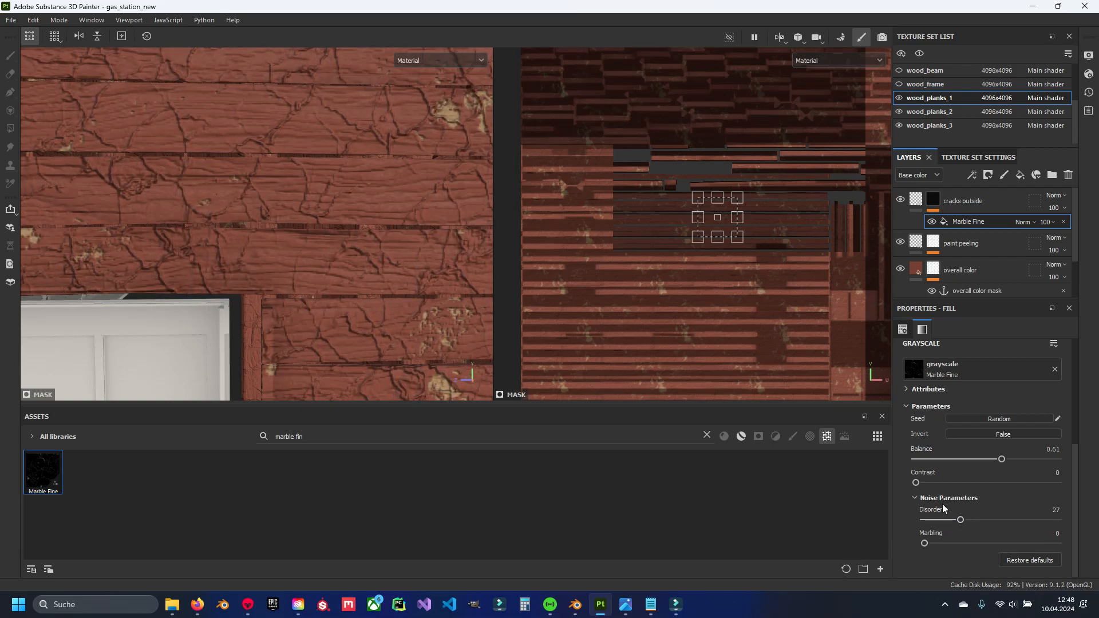
{"action": "left_click", "coordinate": [916, 497]}
Reduce the balance of the Marble Fine mask fill to 0.5.
{"action": "mouse_move", "coordinate": [1004, 469]}
{"action": "left_mouse_down"}
{"action": "mouse_move", "coordinate": [931, 476]}
{"action": "mouse_move", "coordinate": [1072, 475]}
{"action": "mouse_move", "coordinate": [960, 479]}
{"action": "mouse_move", "coordinate": [990, 482]}
{"action": "left_mouse_up"}
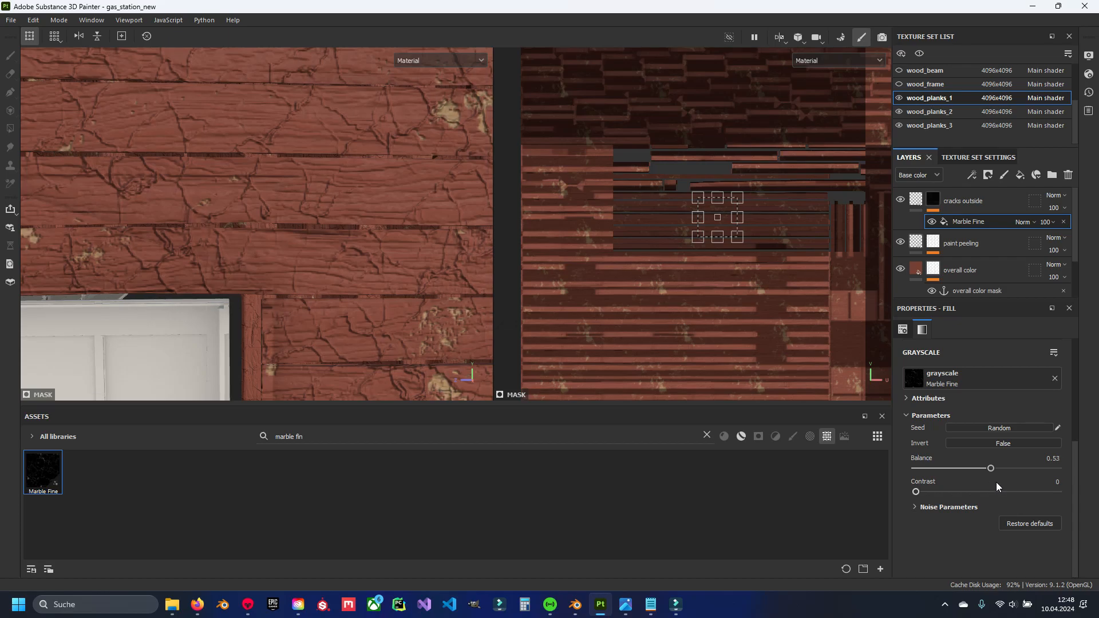
{"action": "left_click", "coordinate": [1063, 463]}
{"action": "type", "text": "0.5"}
{"action": "key", "text": "Return"}
Lower the cracks outside layer's height to about 0.0857 and check the wall planks above the window.
{"action": "left_click", "coordinate": [968, 202]}
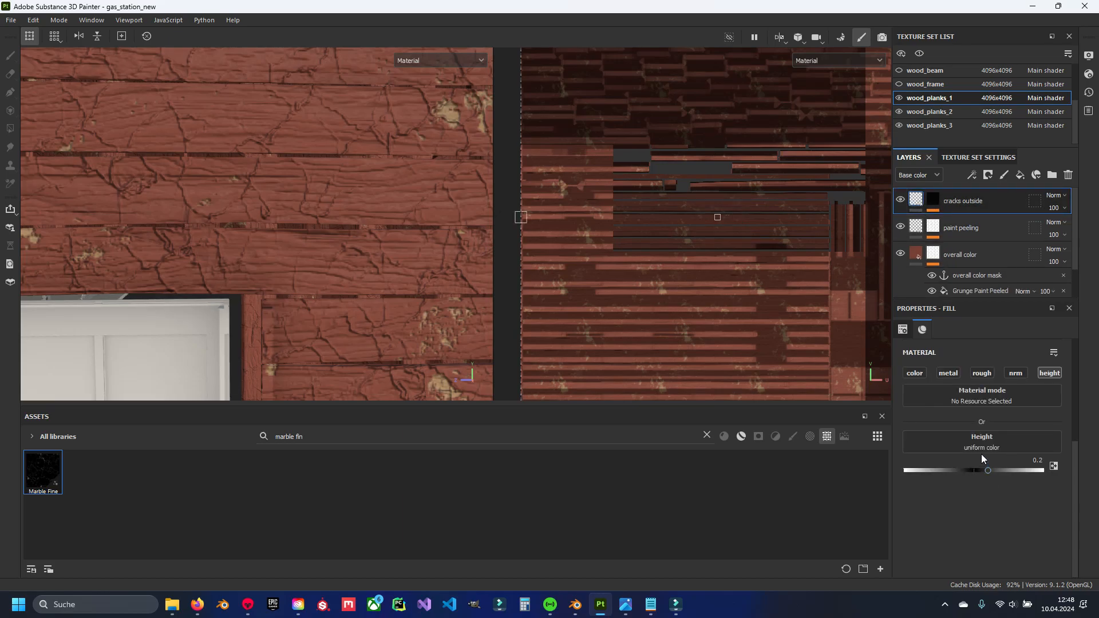
{"action": "left_click_drag", "start_coordinate": [989, 474], "coordinate": [980, 477]}
{"action": "scroll", "coordinate": [248, 219], "scroll_direction": "down", "scroll_amount": 4}
{"action": "middle_click_drag", "start_coordinate": [248, 219], "coordinate": [290, 284], "text": "alt"}
{"action": "scroll", "coordinate": [291, 284], "scroll_direction": "down", "scroll_amount": 2}
{"action": "scroll", "coordinate": [290, 240], "scroll_direction": "up", "scroll_amount": 4}
{"action": "middle_click_drag", "start_coordinate": [193, 68], "coordinate": [304, 208], "text": "alt"}
{"action": "scroll", "coordinate": [304, 208], "scroll_direction": "up", "scroll_amount": 4}
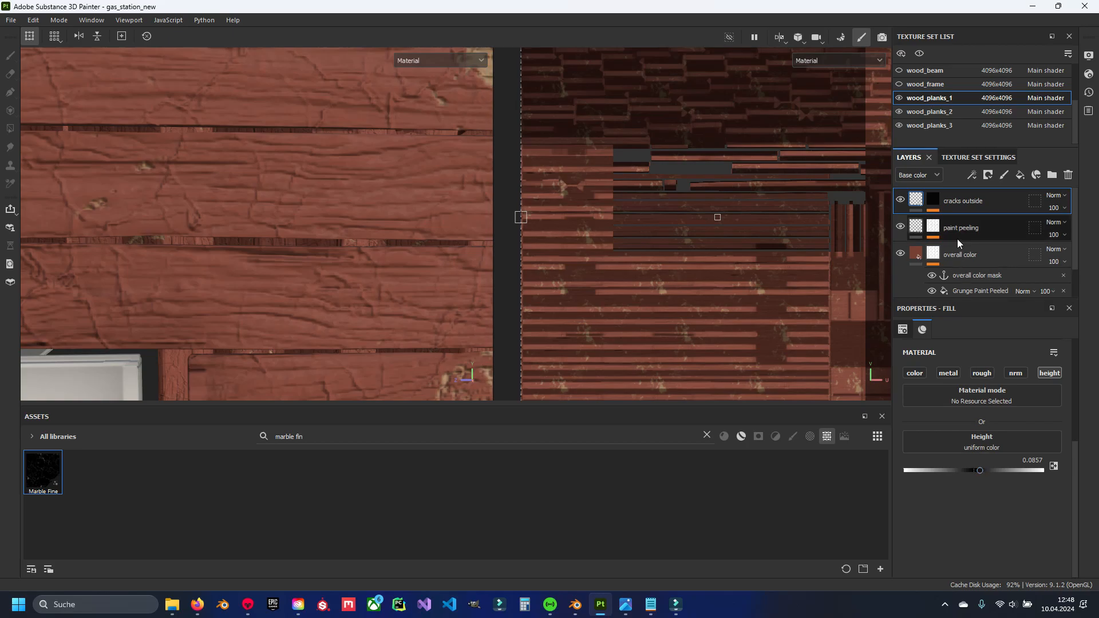
Set the tiling of the Marble Fine fill in the cracks outside mask to 15.
{"action": "left_click", "coordinate": [933, 207]}
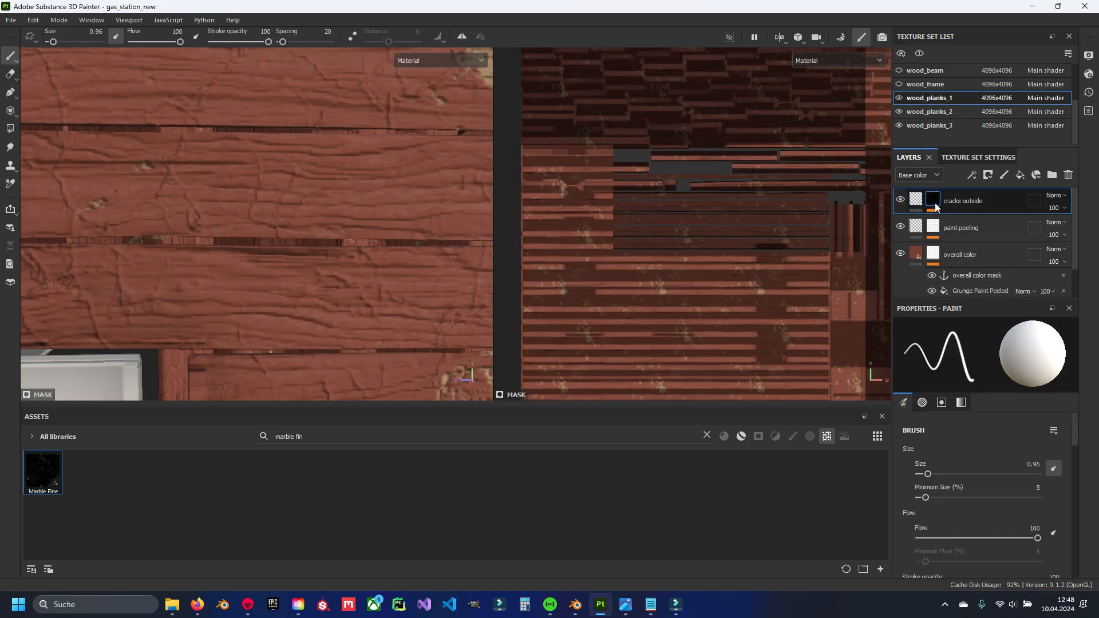
{"action": "left_click", "coordinate": [966, 224]}
{"action": "scroll", "coordinate": [985, 467], "scroll_direction": "up", "scroll_amount": 3}
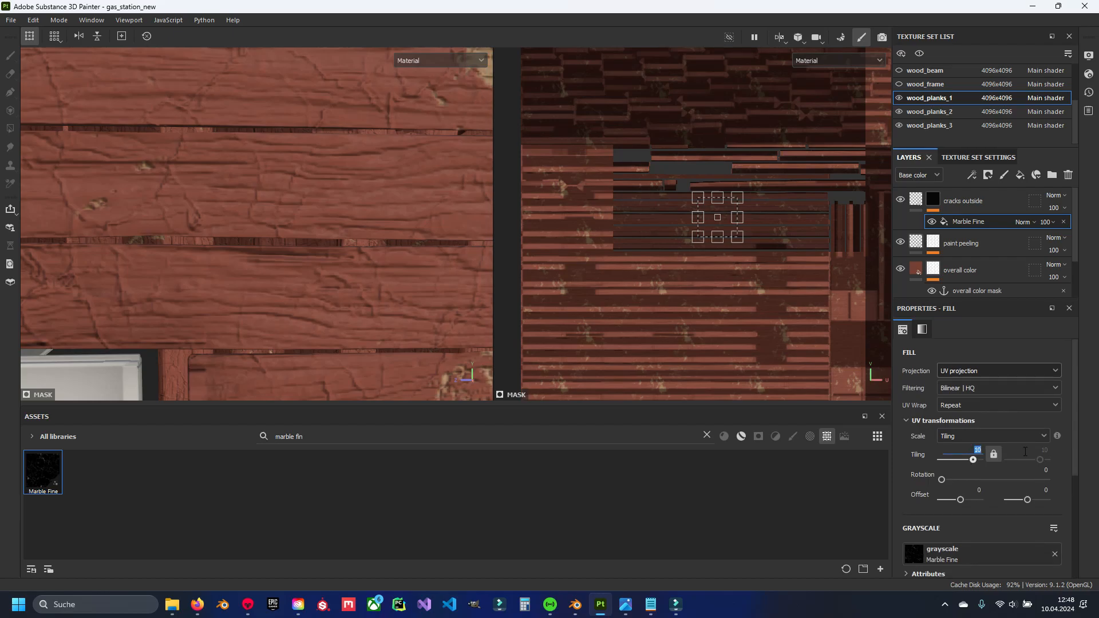
{"action": "key", "text": "Return"}
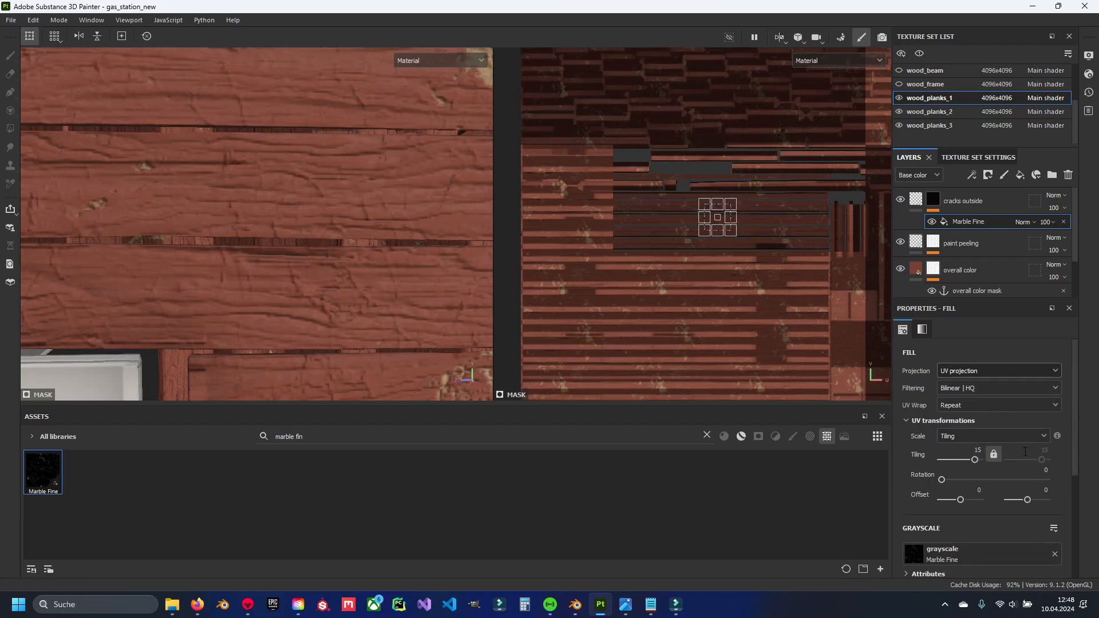
{"action": "scroll", "coordinate": [248, 175], "scroll_direction": "down", "scroll_amount": 5}
{"action": "middle_click_drag", "start_coordinate": [300, 176], "coordinate": [306, 209], "text": "alt"}
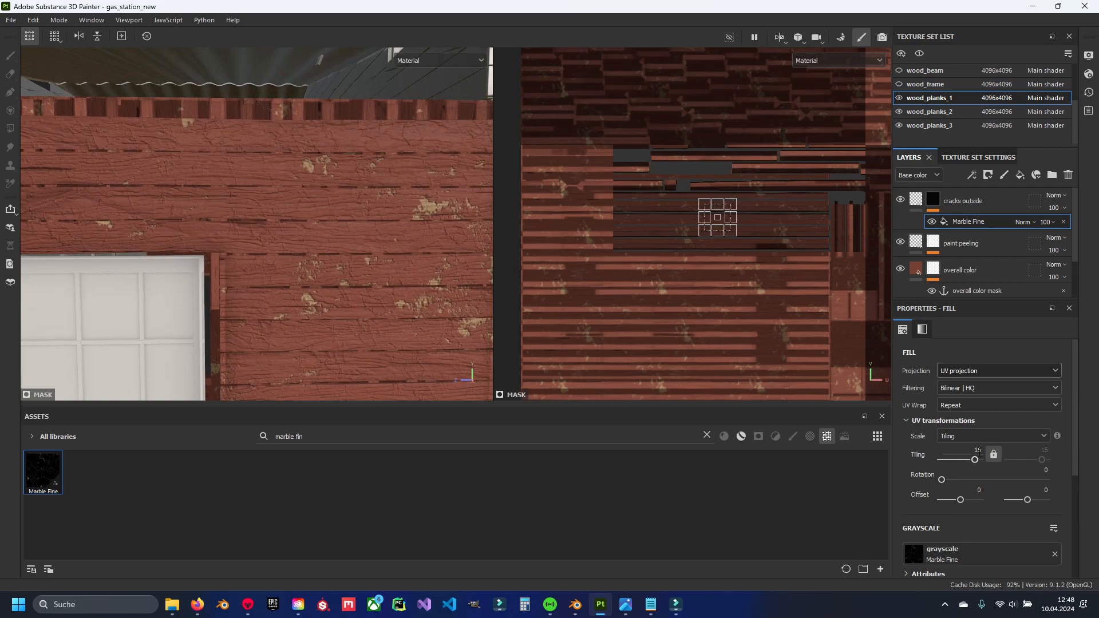
Try a tiling of 30 on the Marble Fine fill and inspect the cracks beside the window.
{"action": "type", "text": "30"}
{"action": "key", "text": "Return"}
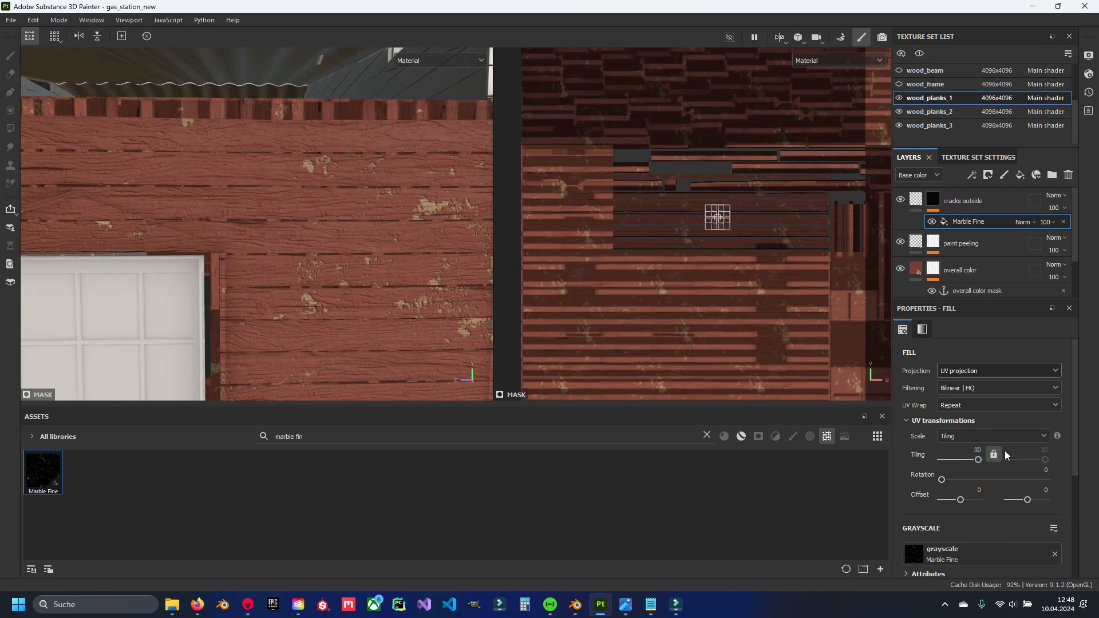
{"action": "scroll", "coordinate": [374, 215], "scroll_direction": "up", "scroll_amount": 5}
{"action": "scroll", "coordinate": [347, 207], "scroll_direction": "down", "scroll_amount": 8}
{"action": "middle_click_drag", "start_coordinate": [348, 206], "coordinate": [314, 224], "text": "alt"}
{"action": "scroll", "coordinate": [344, 220], "scroll_direction": "up", "scroll_amount": 6}
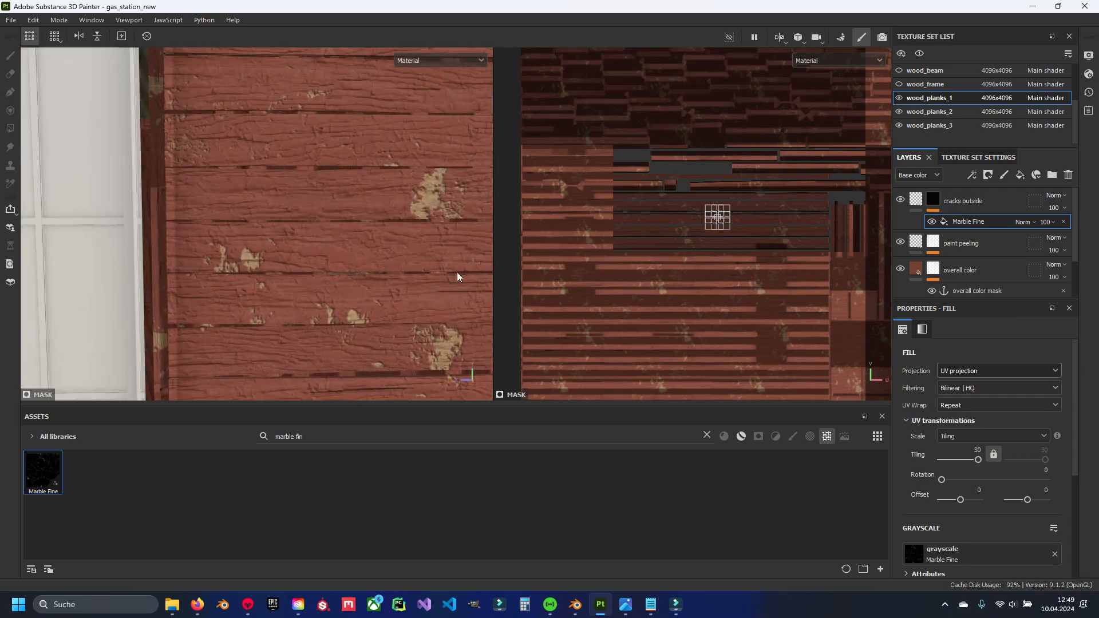
Raise the cracks outside layer's height to about 0.1918 and inspect the planks.
{"action": "left_click", "coordinate": [916, 199]}
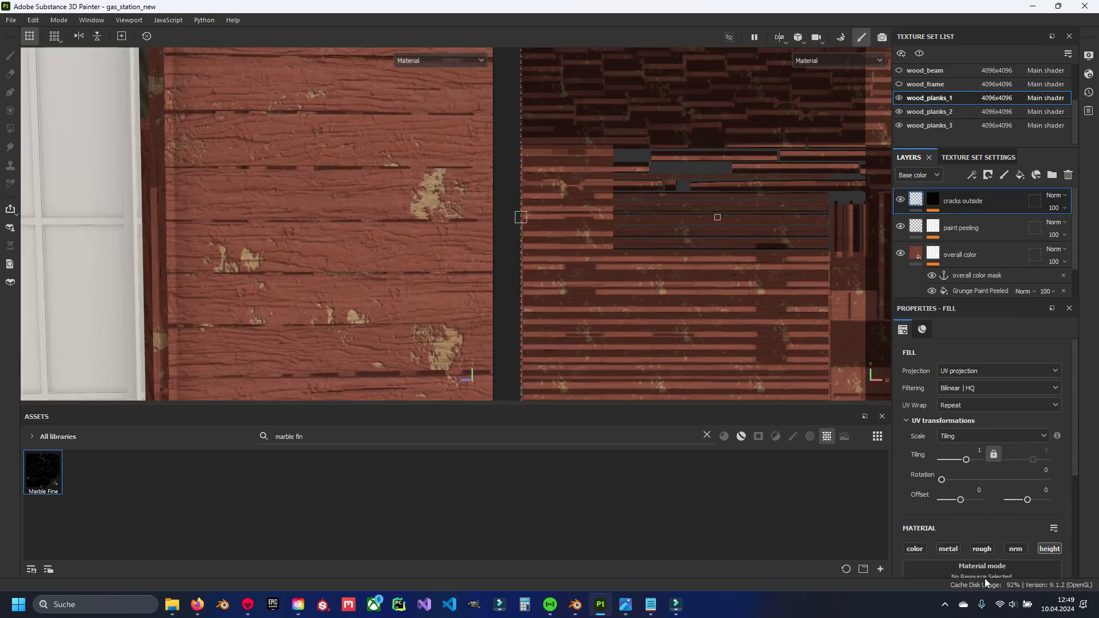
{"action": "scroll", "coordinate": [985, 501], "scroll_direction": "down", "scroll_amount": 5}
{"action": "left_click_drag", "start_coordinate": [981, 475], "coordinate": [987, 476]}
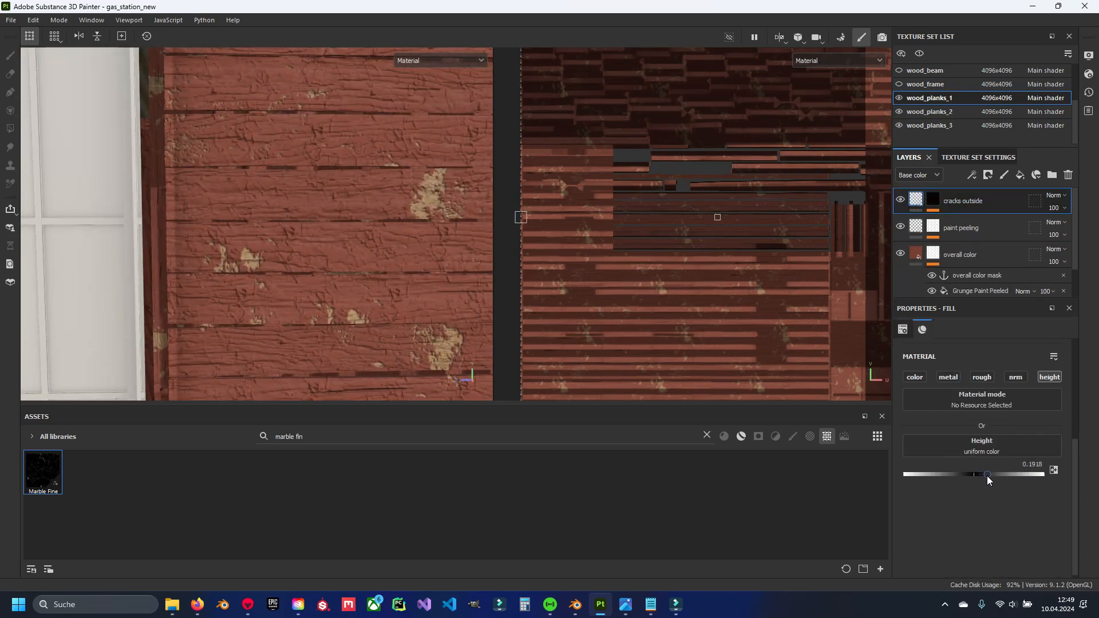
{"action": "scroll", "coordinate": [245, 287], "scroll_direction": "down", "scroll_amount": 3}
{"action": "middle_click_drag", "start_coordinate": [245, 287], "coordinate": [319, 130], "text": "alt"}
{"action": "scroll", "coordinate": [403, 342], "scroll_direction": "up", "scroll_amount": 3}
{"action": "middle_click_drag", "start_coordinate": [319, 170], "coordinate": [316, 211], "text": "alt"}
{"action": "middle_click_drag", "start_coordinate": [364, 333], "coordinate": [335, 270], "text": "alt"}
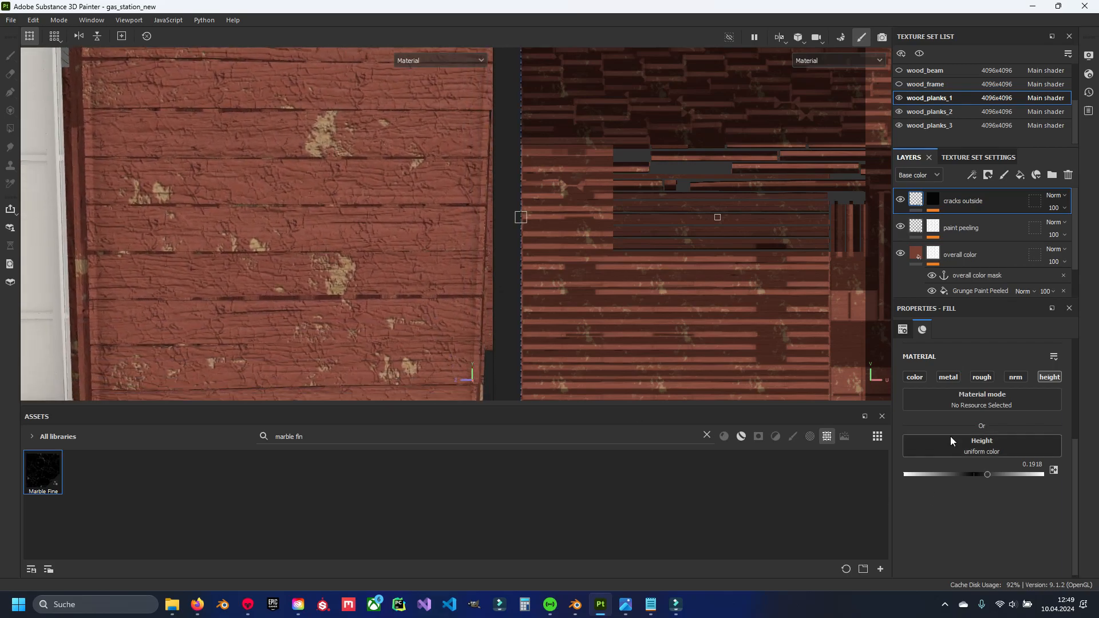
Return the tiling of the Marble Fine mask fill to 15.
{"action": "left_click", "coordinate": [933, 203]}
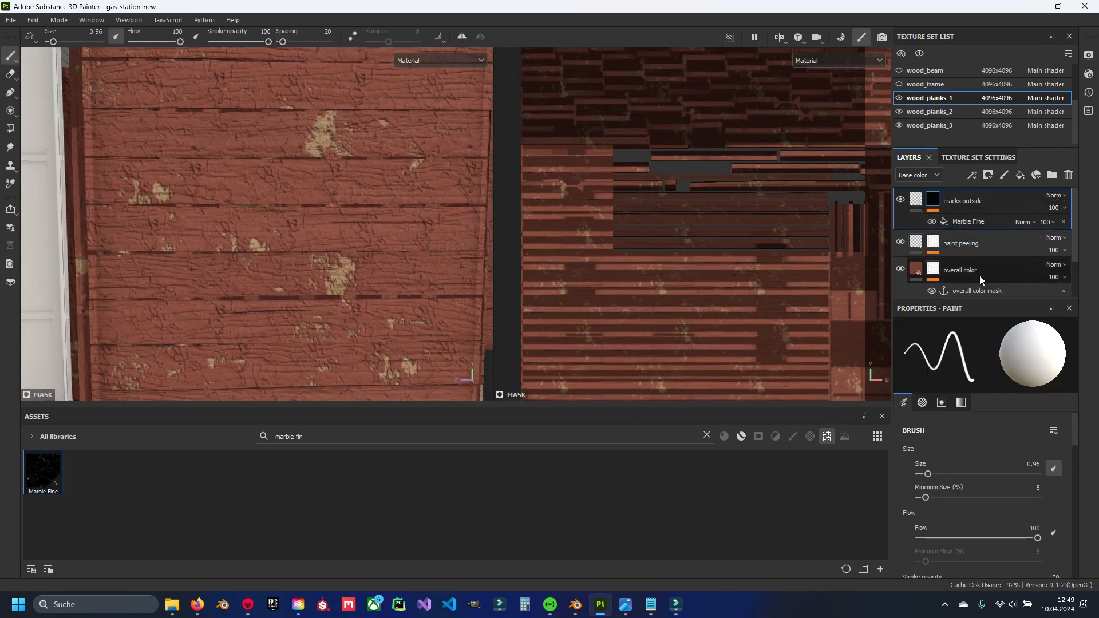
{"action": "left_click", "coordinate": [959, 221]}
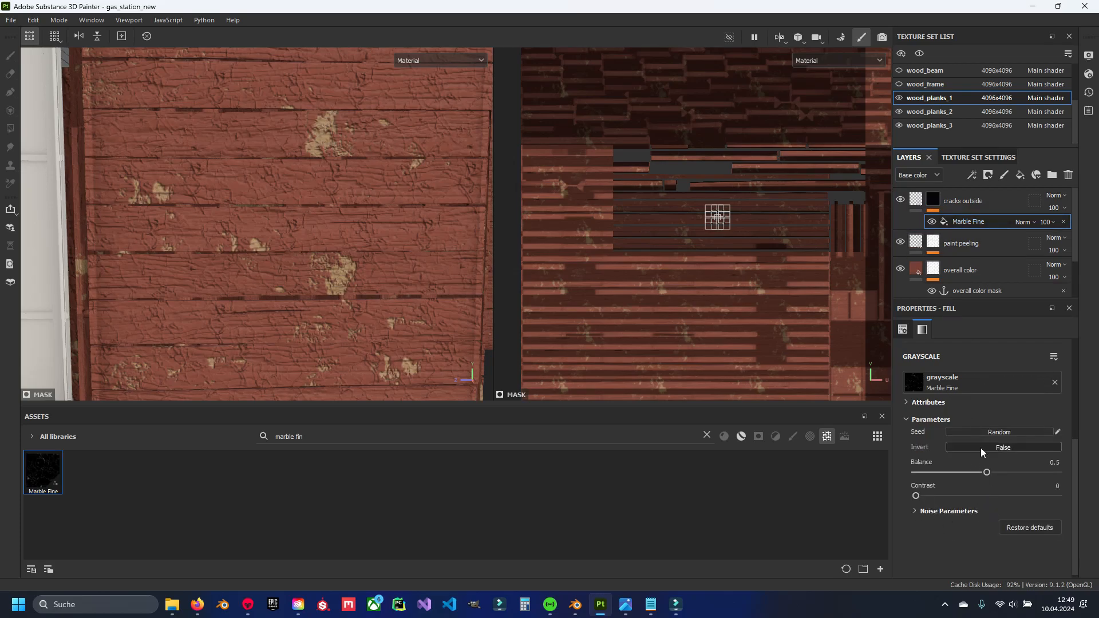
{"action": "scroll", "coordinate": [998, 530], "scroll_direction": "up", "scroll_amount": 3}
{"action": "scroll", "coordinate": [294, 188], "scroll_direction": "down", "scroll_amount": 3}
{"action": "middle_click_drag", "start_coordinate": [293, 188], "coordinate": [315, 390], "text": "alt"}
{"action": "scroll", "coordinate": [240, 177], "scroll_direction": "up", "scroll_amount": 2}
{"action": "left_click", "coordinate": [933, 200]}
{"action": "scroll", "coordinate": [996, 515], "scroll_direction": "down", "scroll_amount": 5}
{"action": "scroll", "coordinate": [1004, 554], "scroll_direction": "down", "scroll_amount": 2}
Lower the cracks outside layer's height to about 0.0776 and check the planks up close.
{"action": "left_click", "coordinate": [916, 199]}
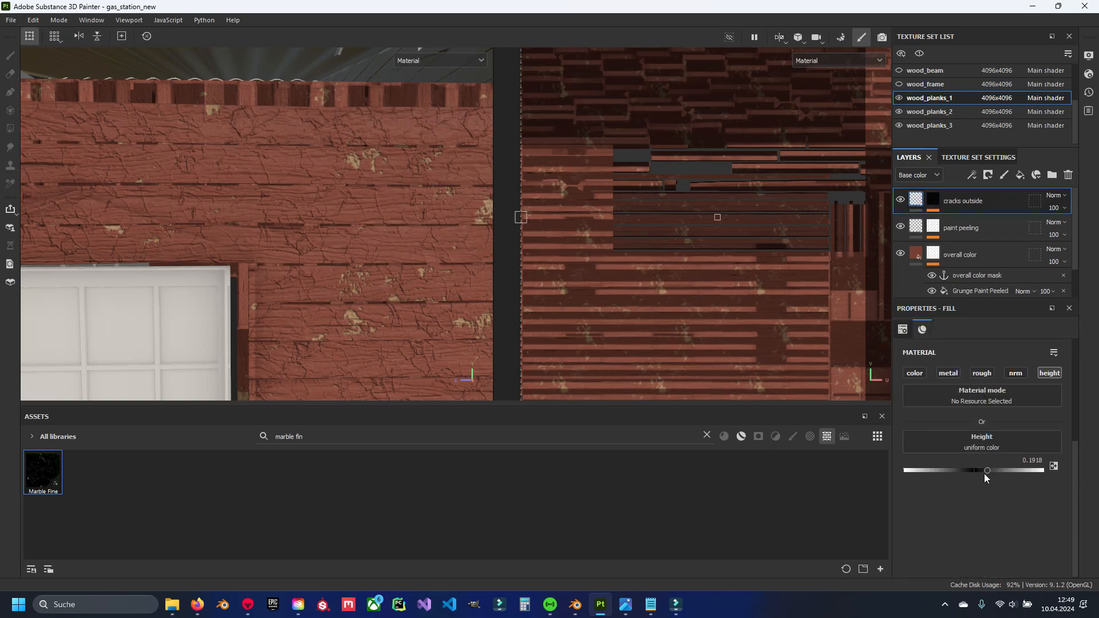
{"action": "left_click_drag", "start_coordinate": [979, 474], "coordinate": [980, 474]}
{"action": "scroll", "coordinate": [235, 198], "scroll_direction": "down", "scroll_amount": 3}
{"action": "scroll", "coordinate": [259, 228], "scroll_direction": "up", "scroll_amount": 3}
{"action": "middle_click_drag", "start_coordinate": [247, 330], "coordinate": [247, 381], "text": "alt"}
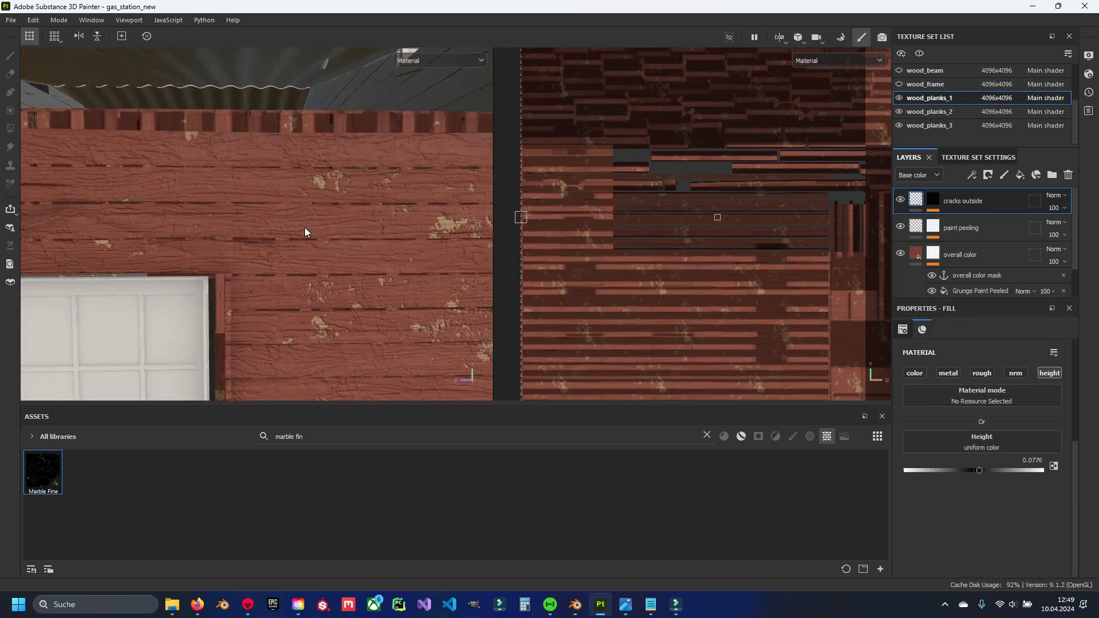
{"action": "scroll", "coordinate": [304, 226], "scroll_direction": "up", "scroll_amount": 4}
{"action": "middle_click_drag", "start_coordinate": [317, 263], "coordinate": [345, 238], "text": "alt"}
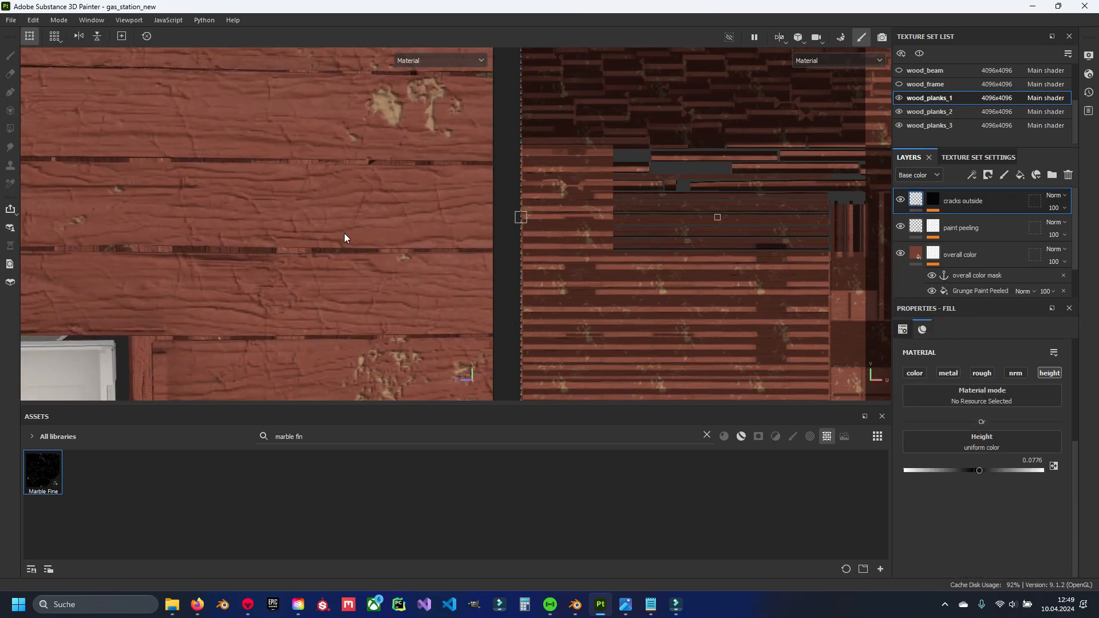
Reduce the balance of the Marble Fine fill in the cracks outside mask to 0.41.
{"action": "left_click", "coordinate": [934, 201]}
{"action": "mouse_move", "coordinate": [991, 469]}
{"action": "left_mouse_down"}
{"action": "mouse_move", "coordinate": [950, 469]}
{"action": "mouse_move", "coordinate": [974, 472]}
{"action": "left_mouse_up"}
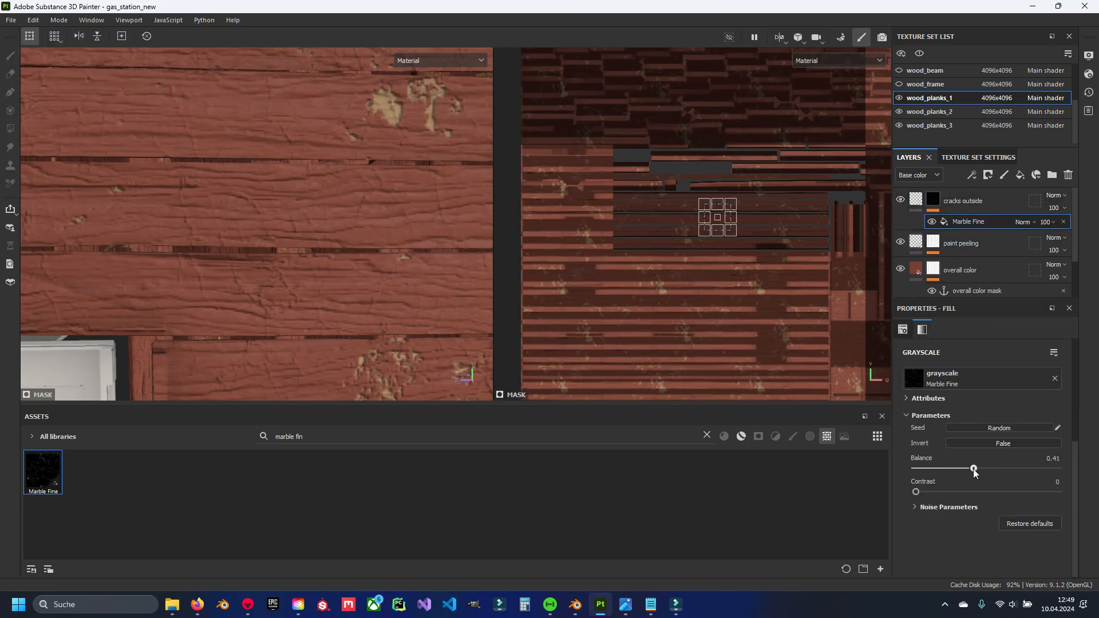
{"action": "scroll", "coordinate": [366, 223], "scroll_direction": "up", "scroll_amount": 2}
Set the cracks outside layer's height back to 0.2 and check the cracks on the planks.
{"action": "left_click", "coordinate": [916, 200]}
{"action": "scroll", "coordinate": [177, 156], "scroll_direction": "up", "scroll_amount": 2}
{"action": "scroll", "coordinate": [177, 156], "scroll_direction": "down", "scroll_amount": 3}
{"action": "middle_click_drag", "start_coordinate": [260, 218], "coordinate": [255, 206], "text": "alt"}
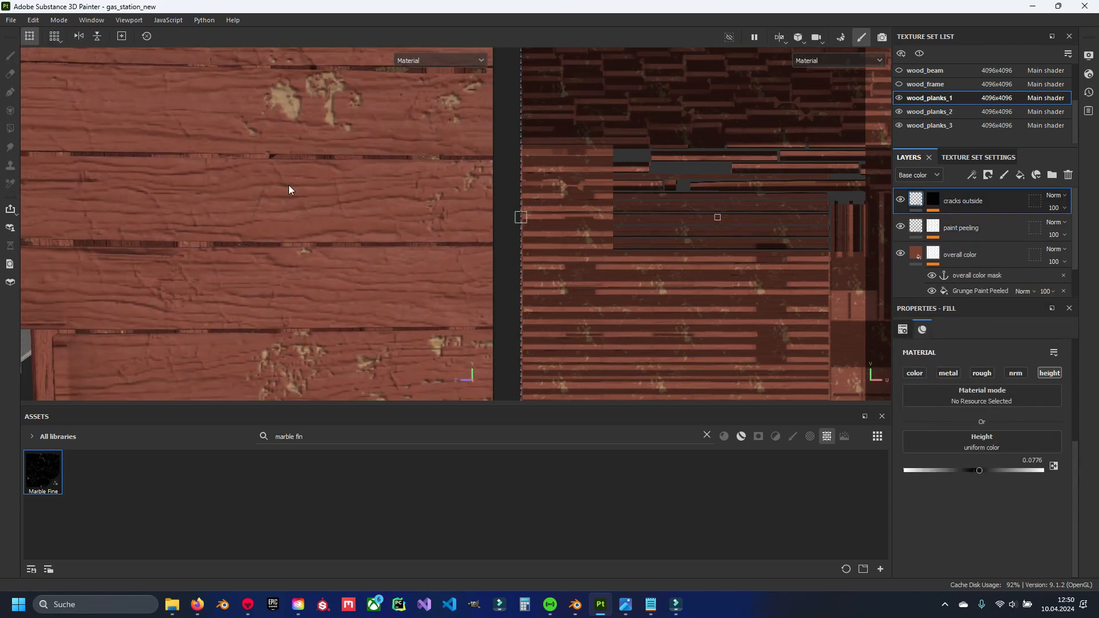
{"action": "left_click", "coordinate": [1033, 460]}
{"action": "type", "text": "0.2"}
{"action": "key", "text": "Return"}
{"action": "middle_click_drag", "start_coordinate": [343, 216], "coordinate": [347, 248], "text": "alt"}
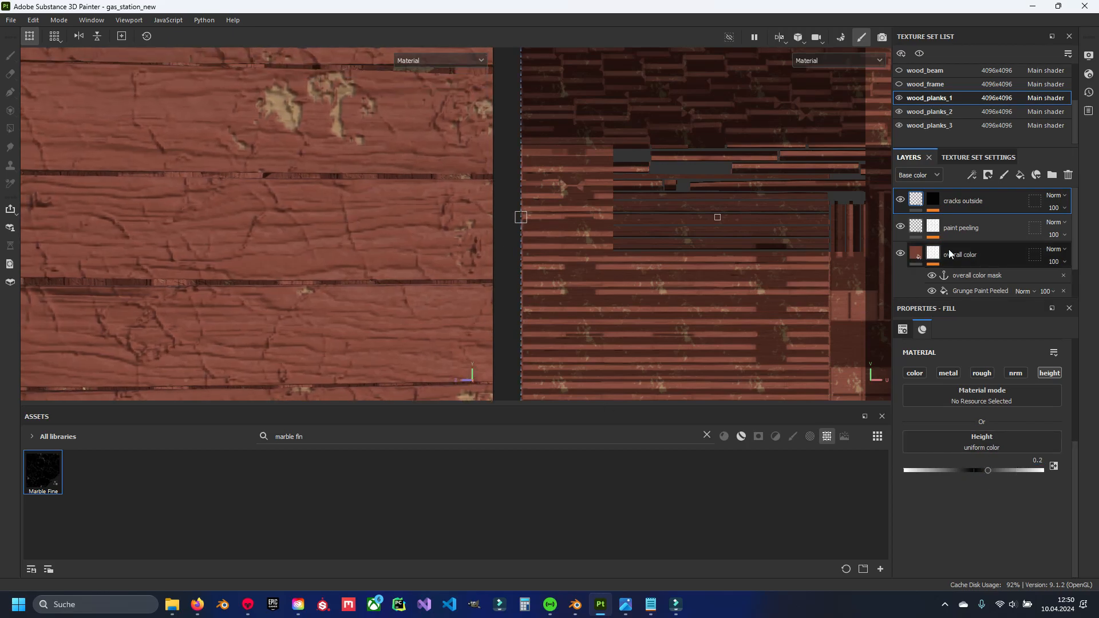
Lower the cracks outside layer's base color opacity to 0 and toggle the layer off and on to compare.
{"action": "left_click_drag", "start_coordinate": [1093, 228], "coordinate": [1046, 230]}
{"action": "left_click", "coordinate": [900, 200]}
{"action": "left_click", "coordinate": [900, 200]}
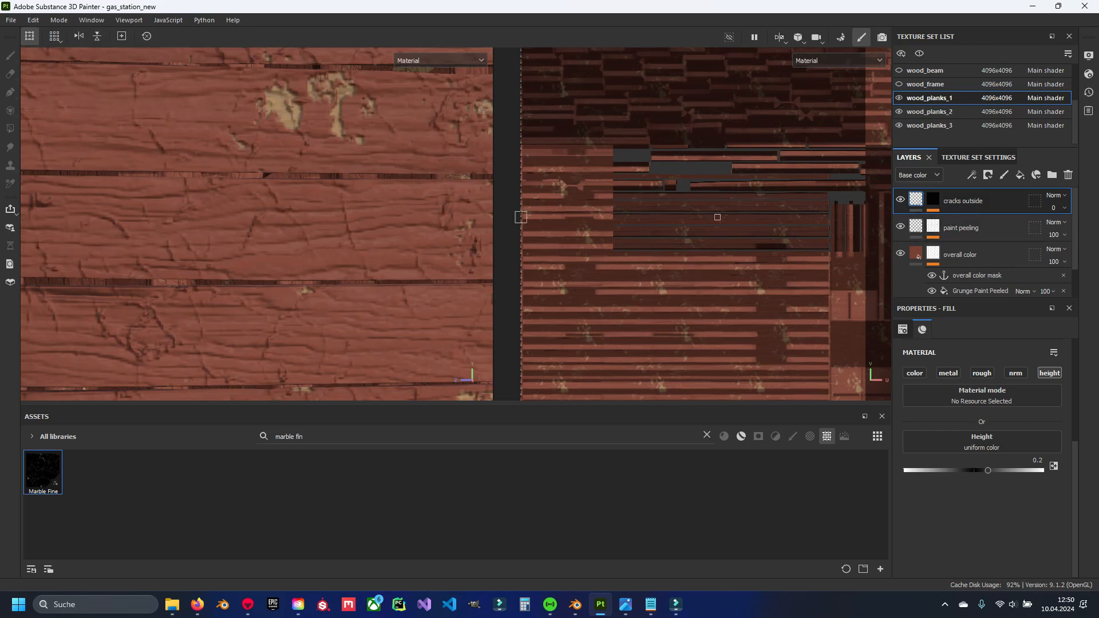
Restore the cracks outside layer's base color opacity to 100 and lower its mask's Marble Fine fill opacity to 33.
{"action": "left_click_drag", "start_coordinate": [1093, 230], "coordinate": [1066, 243]}
{"action": "left_click", "coordinate": [933, 200]}
{"action": "scroll", "coordinate": [240, 181], "scroll_direction": "down", "scroll_amount": 5}
{"action": "middle_click_drag", "start_coordinate": [308, 249], "coordinate": [368, 199], "text": "alt"}
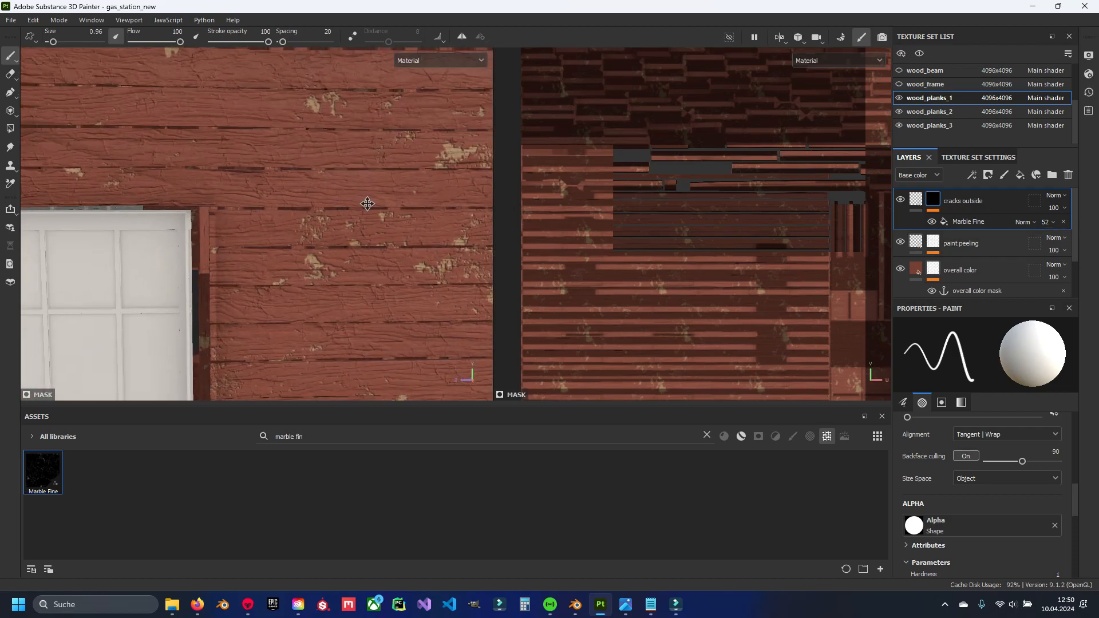
{"action": "left_click_drag", "start_coordinate": [1068, 243], "coordinate": [1054, 243]}
{"action": "middle_click_drag", "start_coordinate": [314, 201], "coordinate": [226, 292], "text": "alt"}
{"action": "scroll", "coordinate": [394, 203], "scroll_direction": "up", "scroll_amount": 3}
{"action": "middle_click_drag", "start_coordinate": [394, 204], "coordinate": [393, 217], "text": "alt"}
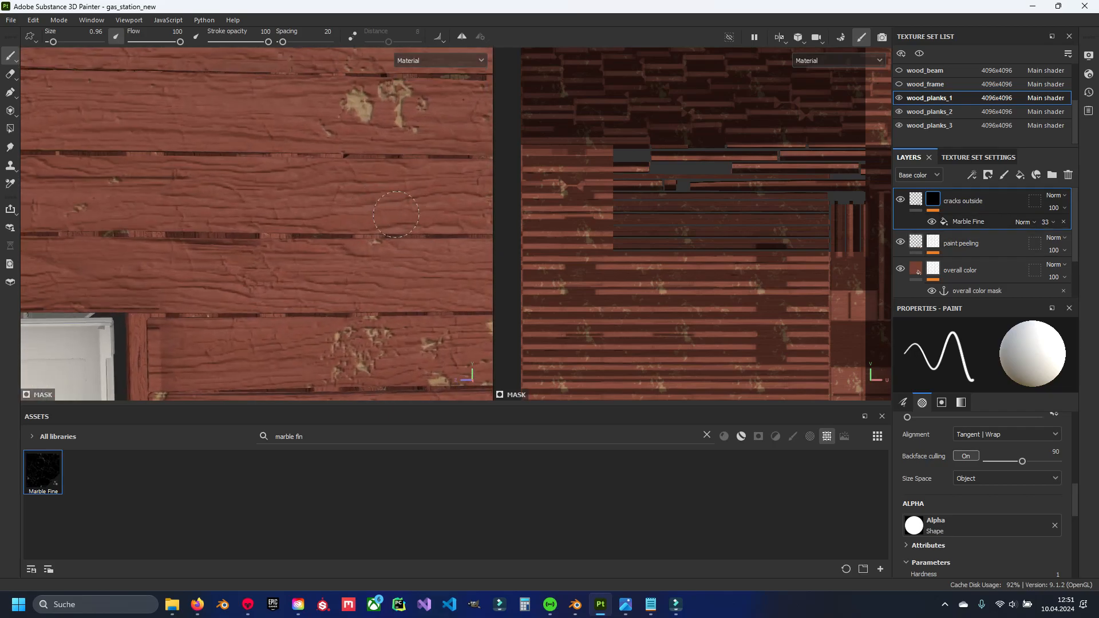
Duplicate the cracks outside layer and rename the copy "cracks inside".
{"action": "left_click", "coordinate": [916, 200]}
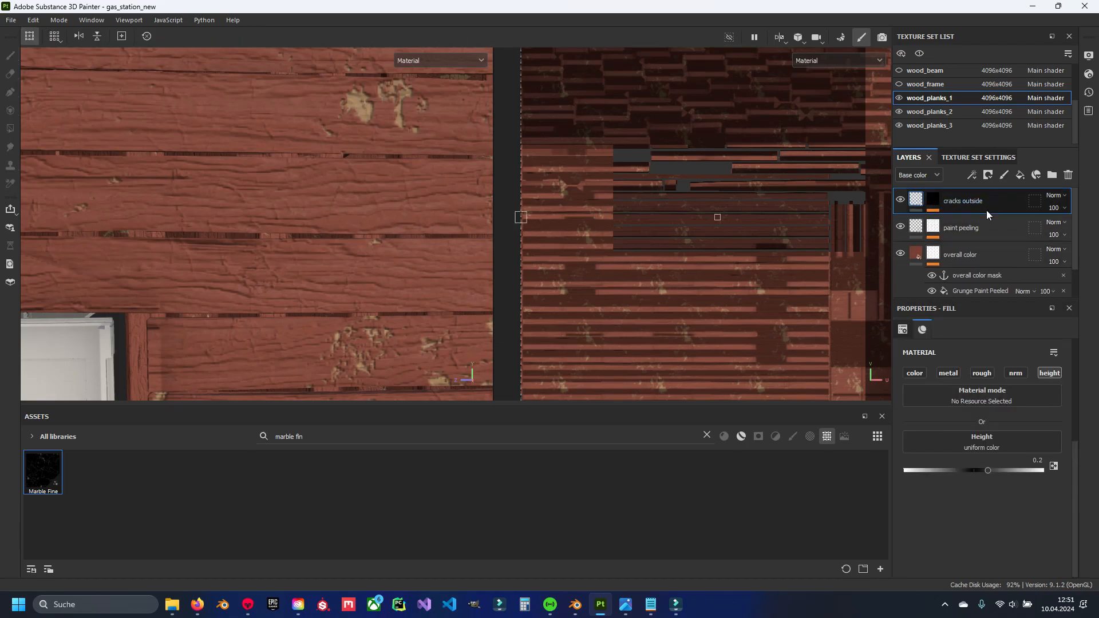
{"action": "key", "text": "ctrl+d"}
{"action": "double_click", "coordinate": [980, 201]}
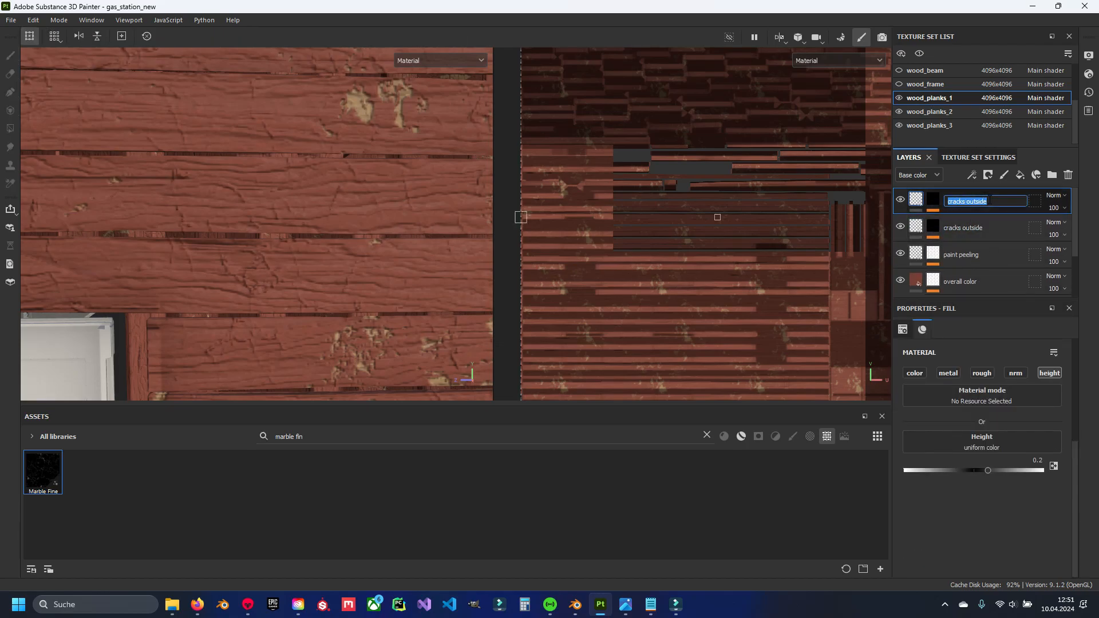
{"action": "key", "text": "End"}
{"action": "key", "text": "BackSpace"}
{"action": "type", "text": "inside"}
{"action": "key", "text": "Return"}
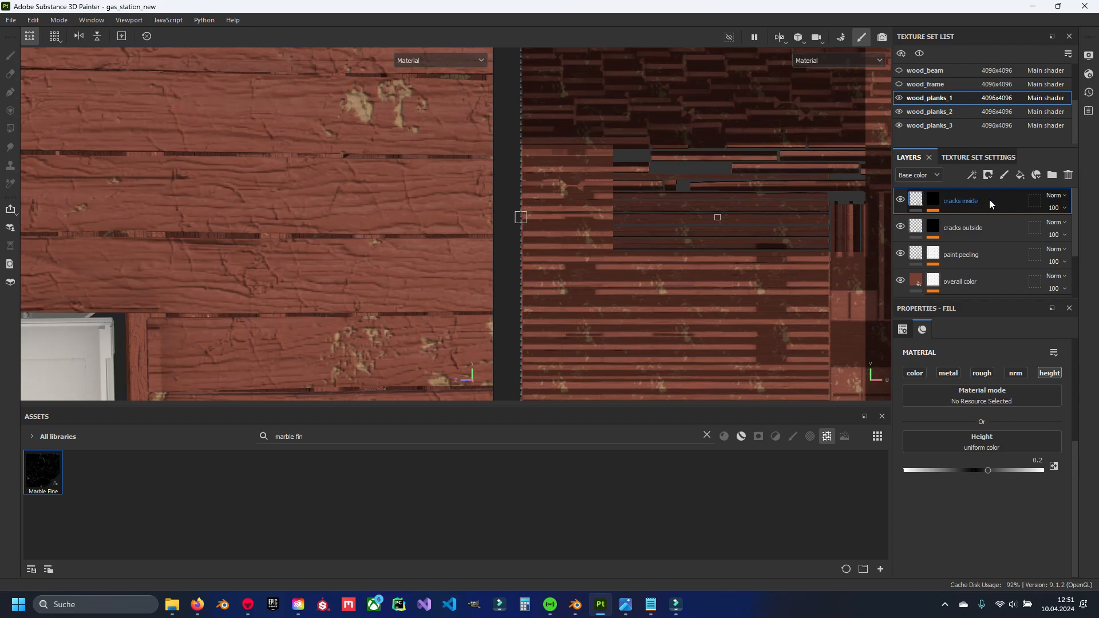
Add a fill to the cracks inside mask and use the overall color mask anchor point as its grayscale source.
{"action": "left_click", "coordinate": [933, 203]}
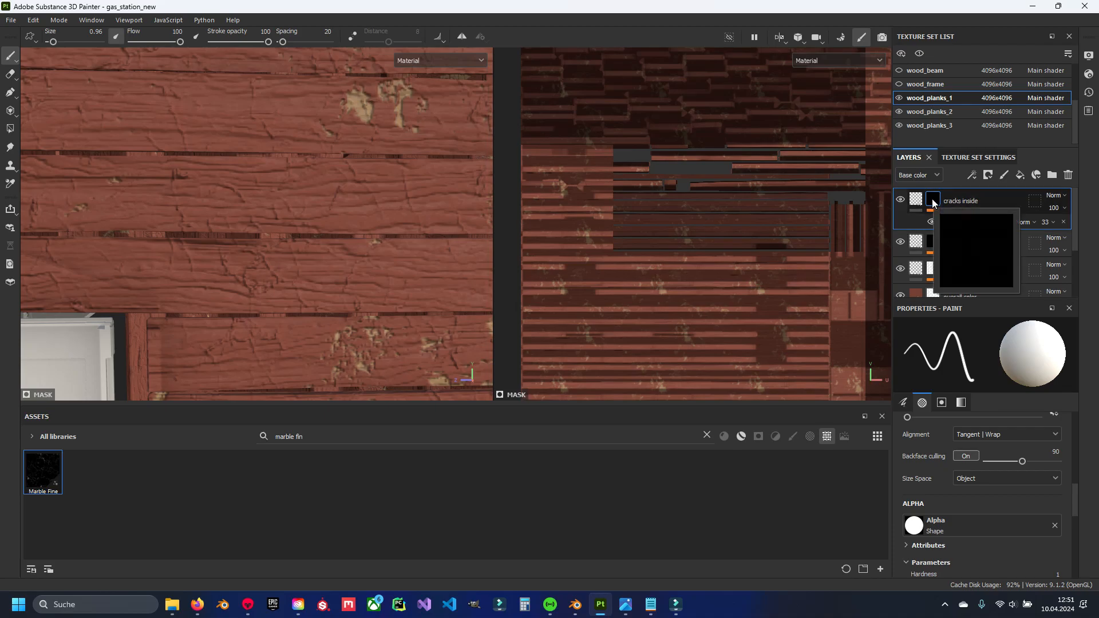
{"action": "right_click", "coordinate": [934, 204]}
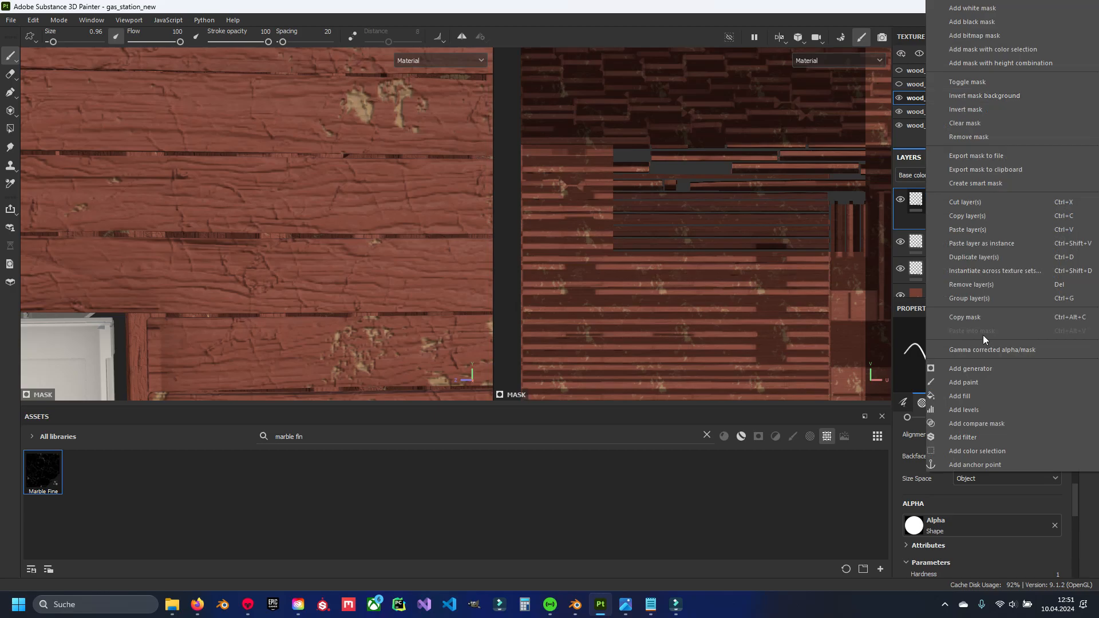
{"action": "left_click", "coordinate": [992, 398]}
{"action": "middle_click_drag", "start_coordinate": [356, 170], "coordinate": [359, 196], "text": "alt"}
{"action": "scroll", "coordinate": [318, 284], "scroll_direction": "up", "scroll_amount": 2}
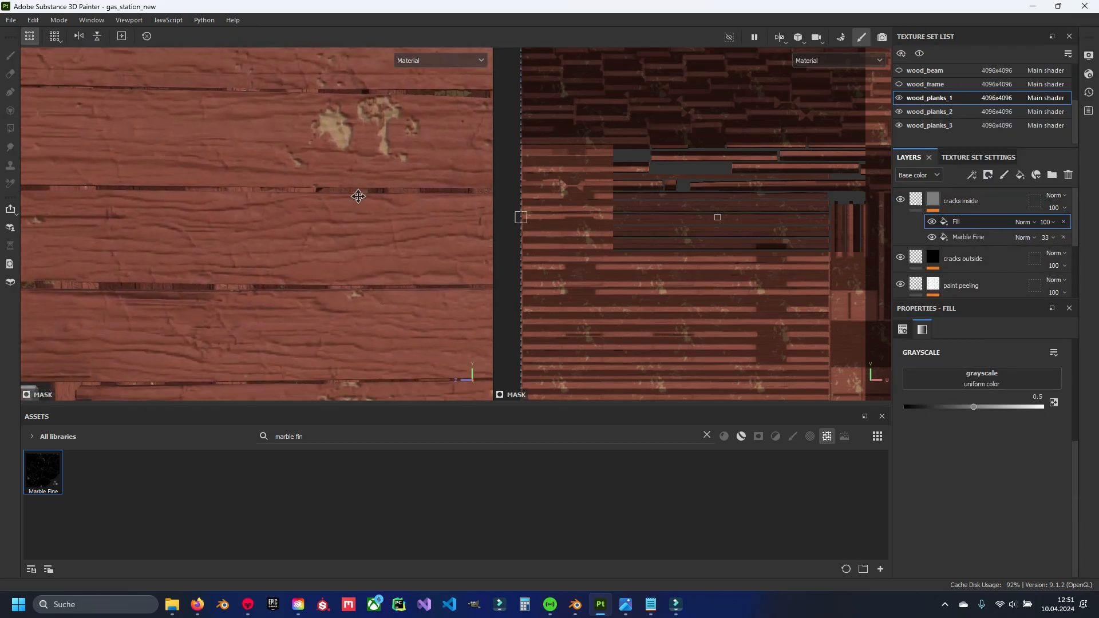
{"action": "left_click", "coordinate": [959, 379]}
{"action": "left_click", "coordinate": [1017, 393]}
{"action": "left_click", "coordinate": [981, 414]}
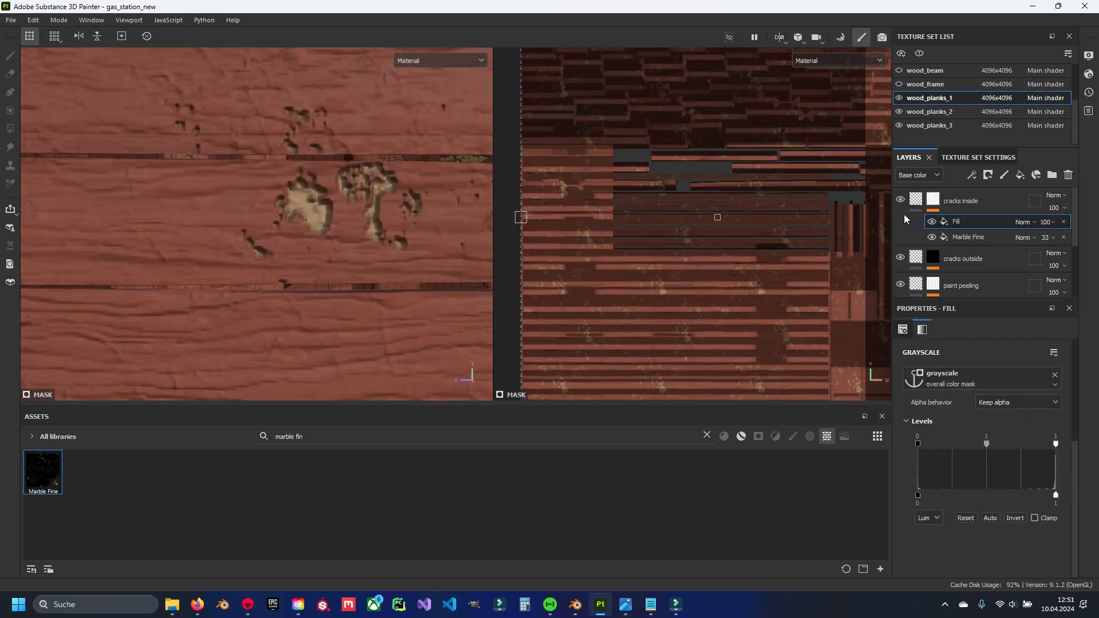
Set the blending mode of the cracks inside mask's new fill to Subtract and hide the cracks inside layer.
{"action": "left_click", "coordinate": [1034, 223]}
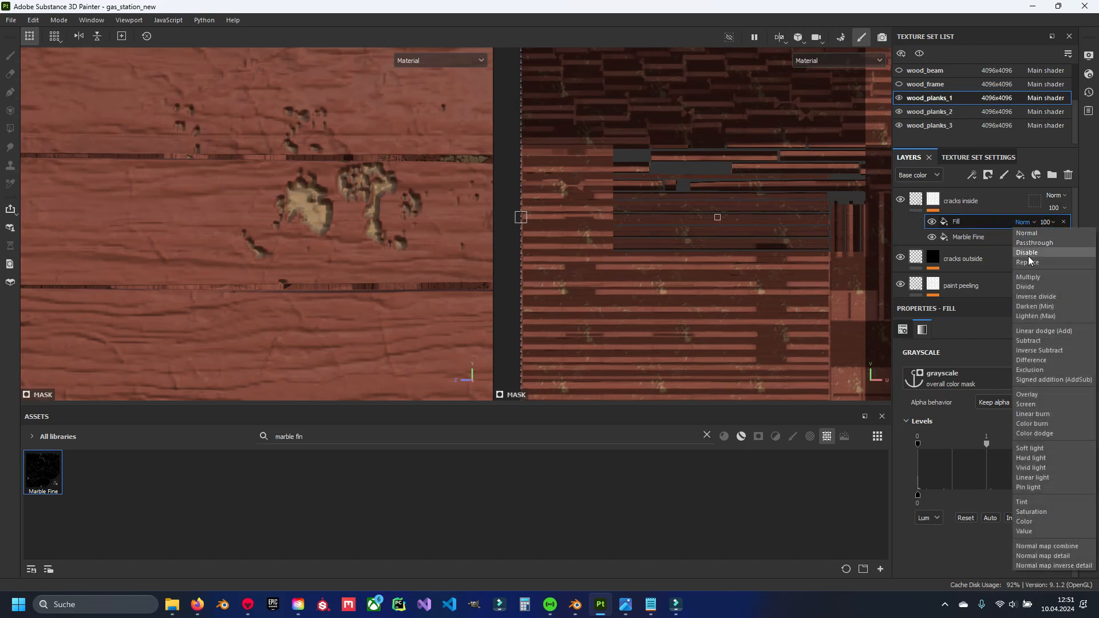
{"action": "left_click", "coordinate": [1046, 342]}
{"action": "right_click_drag", "start_coordinate": [399, 311], "coordinate": [352, 154], "text": "alt"}
{"action": "left_click", "coordinate": [932, 221]}
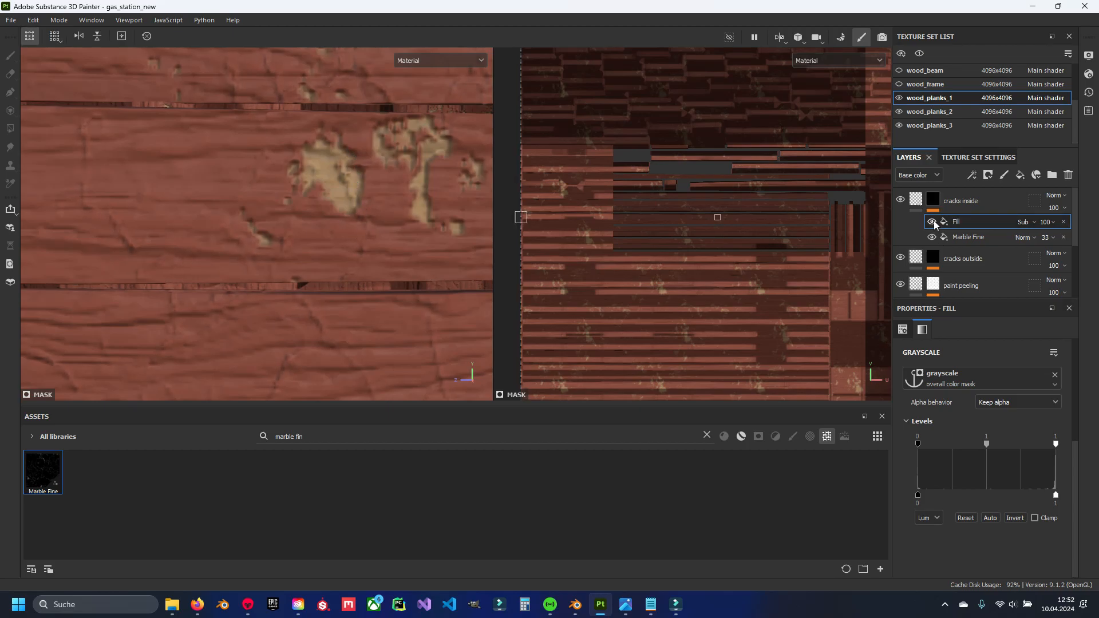
{"action": "left_click", "coordinate": [932, 222]}
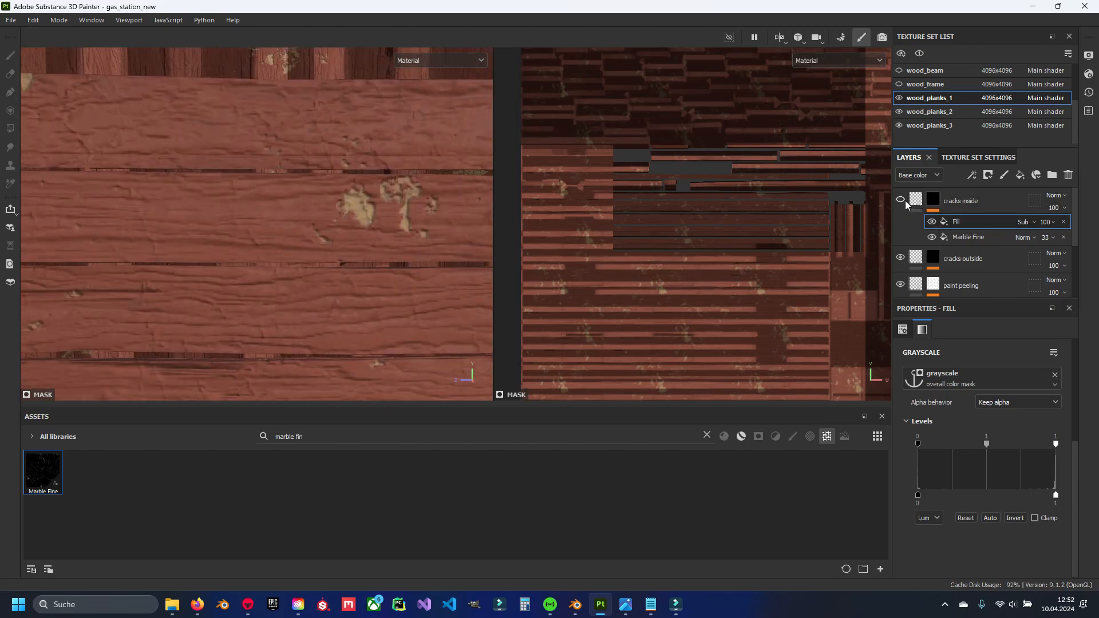
Add a fill to the cracks outside mask with the overall color mask anchor point as its grayscale source.
{"action": "left_click", "coordinate": [957, 260]}
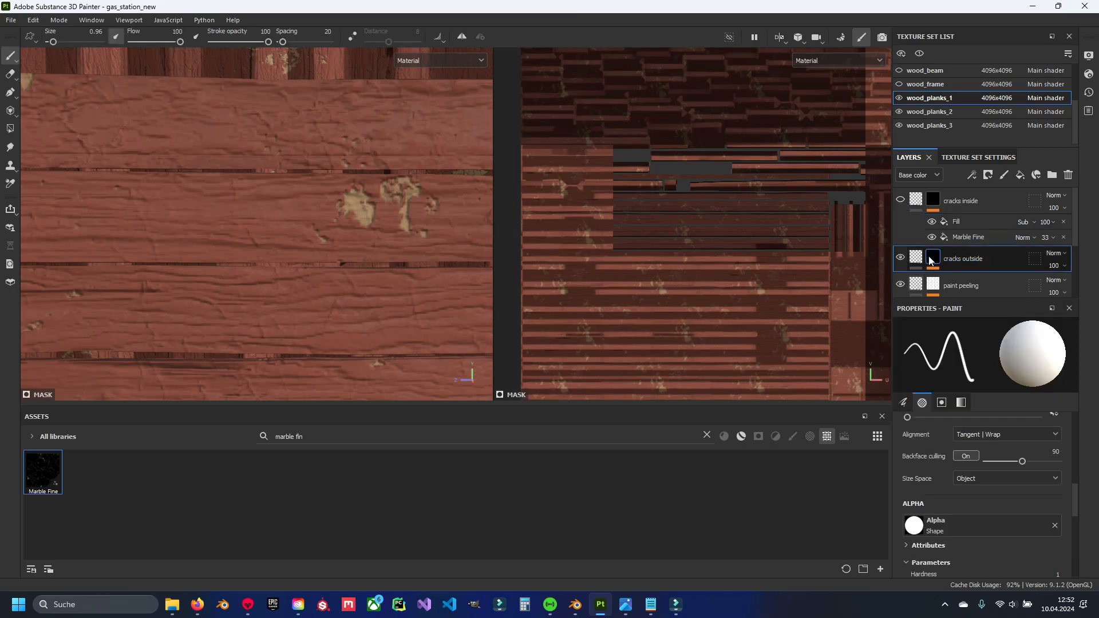
{"action": "right_click", "coordinate": [933, 259]}
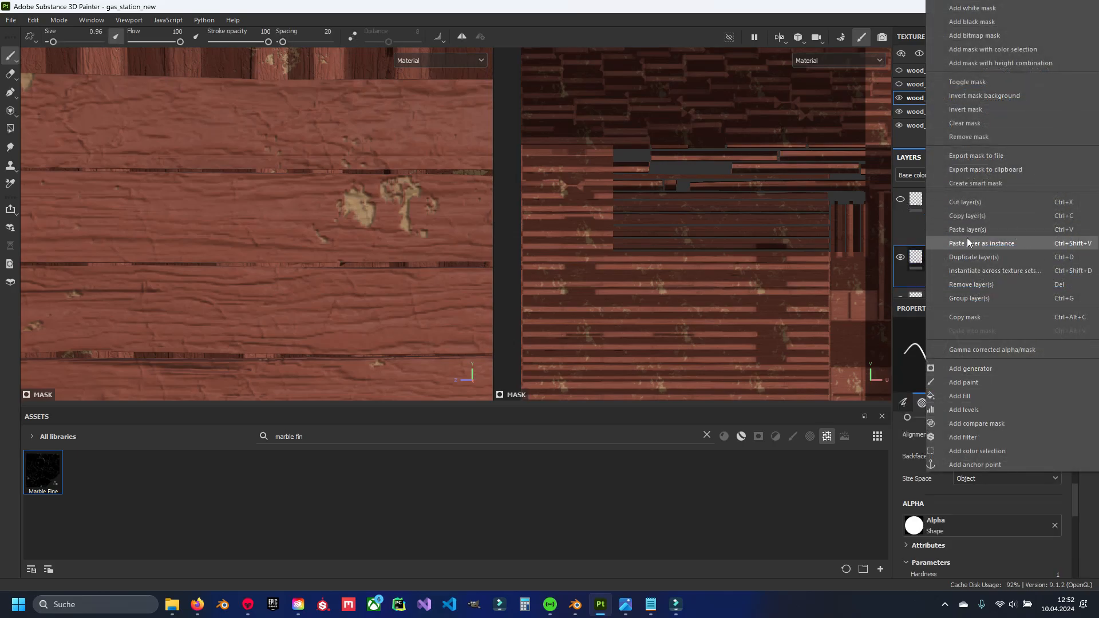
{"action": "left_click", "coordinate": [981, 397]}
{"action": "left_click", "coordinate": [976, 386]}
{"action": "left_click", "coordinate": [1015, 393]}
{"action": "left_click", "coordinate": [973, 412]}
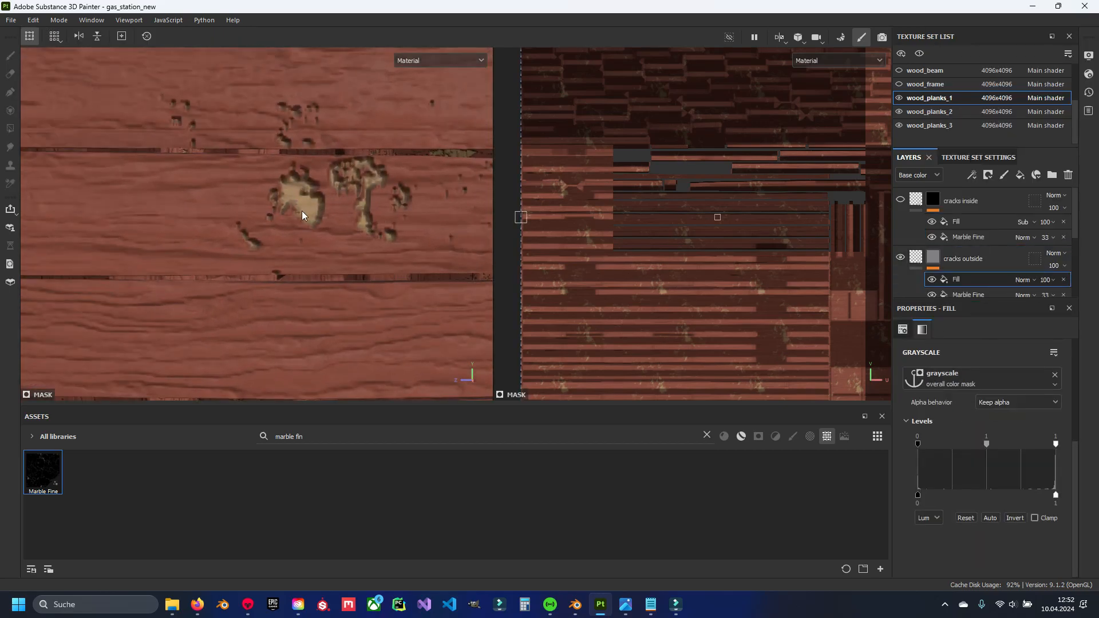
Set the cracks outside mask's new fill to Subtract and show the cracks inside layer again.
{"action": "left_click", "coordinate": [1025, 280]}
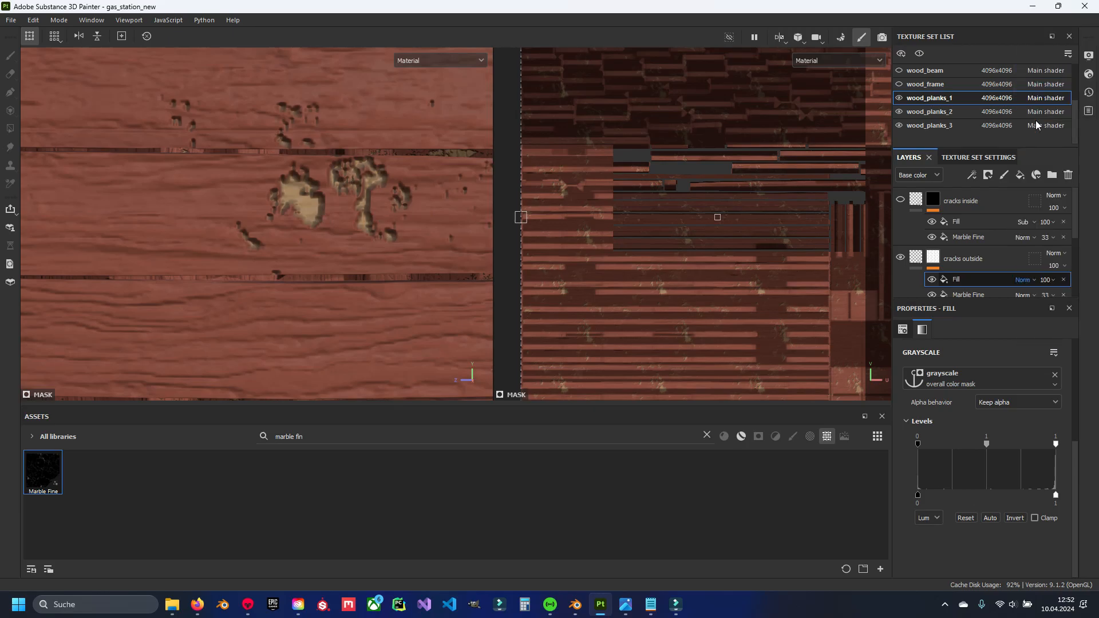
{"action": "left_click", "coordinate": [1031, 113]}
{"action": "left_click", "coordinate": [900, 199]}
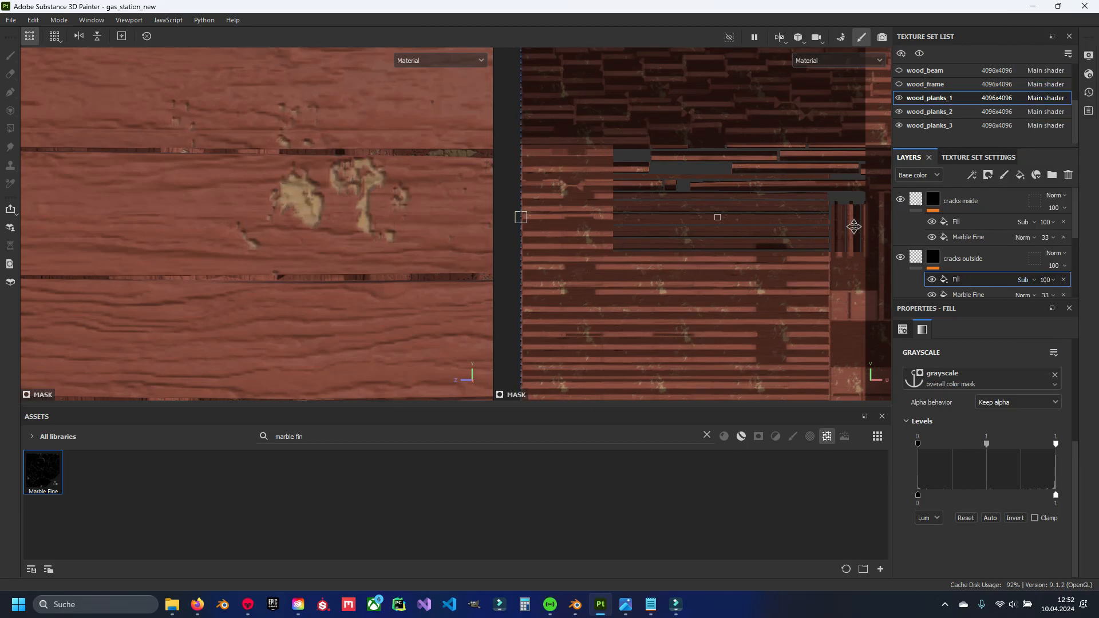
Examine the cracks around the peeled paint patches on the planks and check the cracks outside layer's opacity and height.
{"action": "scroll", "coordinate": [286, 290], "scroll_direction": "down", "scroll_amount": 4}
{"action": "middle_click_drag", "start_coordinate": [286, 290], "coordinate": [299, 255], "text": "alt"}
{"action": "scroll", "coordinate": [309, 265], "scroll_direction": "up", "scroll_amount": 2}
{"action": "middle_click_drag", "start_coordinate": [355, 304], "coordinate": [318, 281], "text": "alt"}
{"action": "scroll", "coordinate": [940, 288], "scroll_direction": "down", "scroll_amount": 2}
{"action": "left_click", "coordinate": [1050, 226]}
{"action": "left_click_drag", "start_coordinate": [1060, 246], "coordinate": [1086, 250]}
{"action": "left_click", "coordinate": [923, 226]}
{"action": "scroll", "coordinate": [343, 202], "scroll_direction": "up", "scroll_amount": 2}
{"action": "middle_click_drag", "start_coordinate": [356, 172], "coordinate": [359, 201], "text": "alt"}
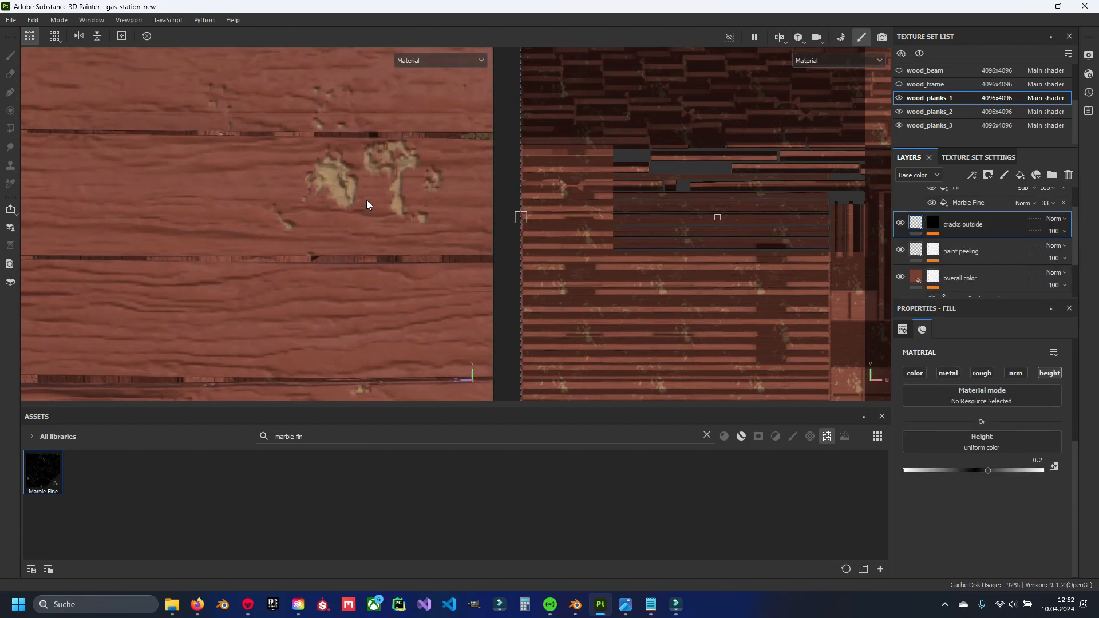
Invert the levels of the overall color mask fills in both the cracks outside and cracks inside masks.
{"action": "left_click", "coordinate": [933, 225]}
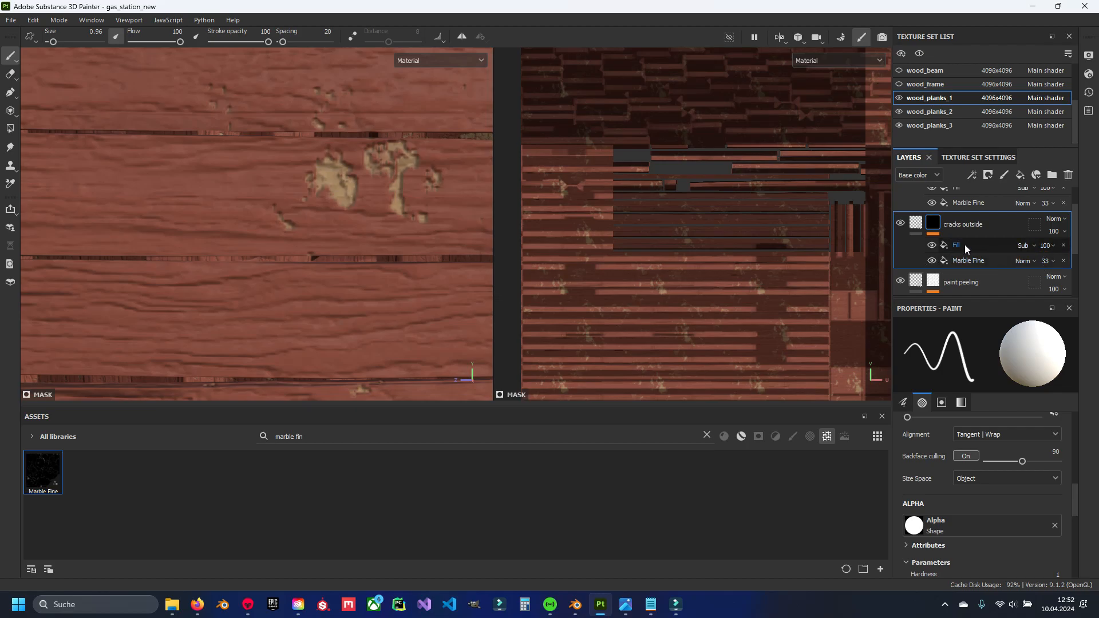
{"action": "left_click", "coordinate": [964, 245]}
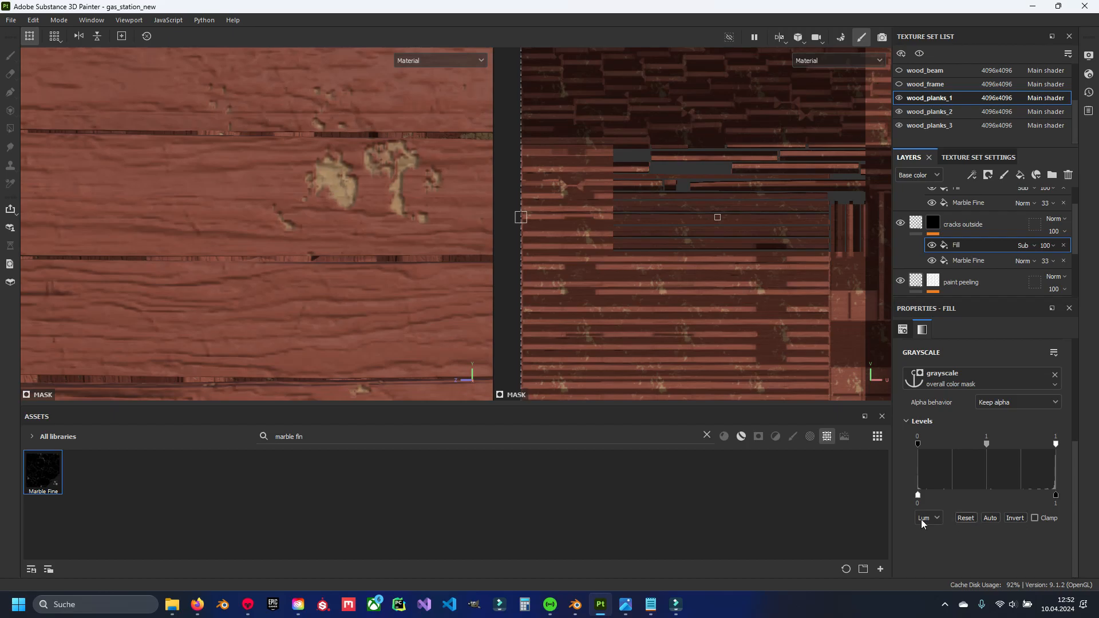
{"action": "scroll", "coordinate": [369, 315], "scroll_direction": "down", "scroll_amount": 3}
{"action": "scroll", "coordinate": [252, 263], "scroll_direction": "up", "scroll_amount": 2}
{"action": "scroll", "coordinate": [309, 241], "scroll_direction": "down", "scroll_amount": 2}
{"action": "scroll", "coordinate": [337, 246], "scroll_direction": "up", "scroll_amount": 3}
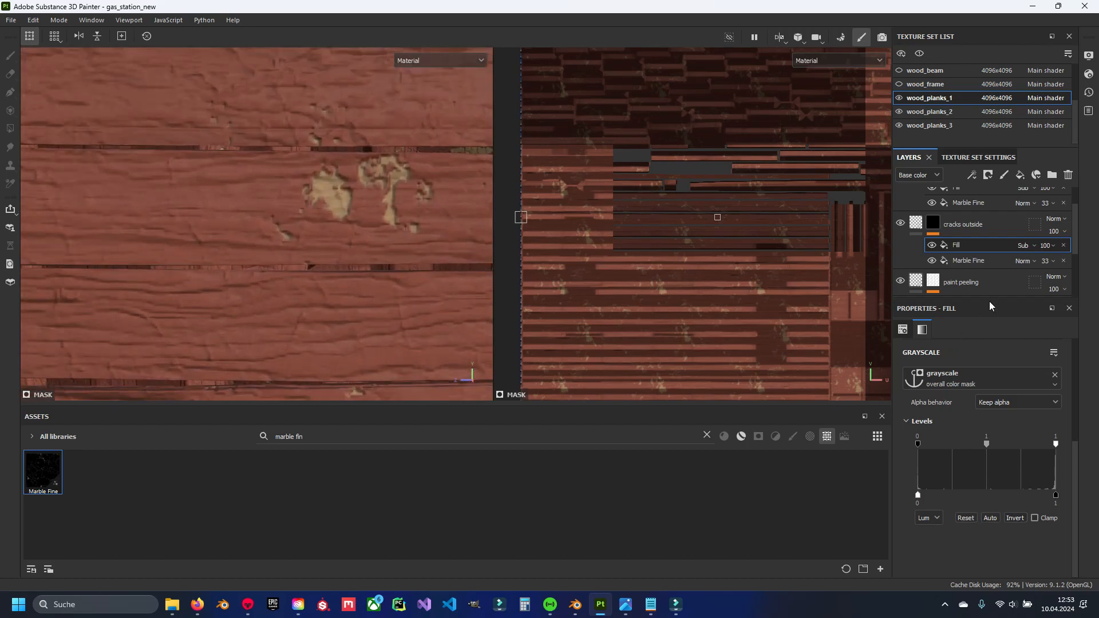
{"action": "scroll", "coordinate": [956, 252], "scroll_direction": "up", "scroll_amount": 1}
{"action": "left_click", "coordinate": [963, 223]}
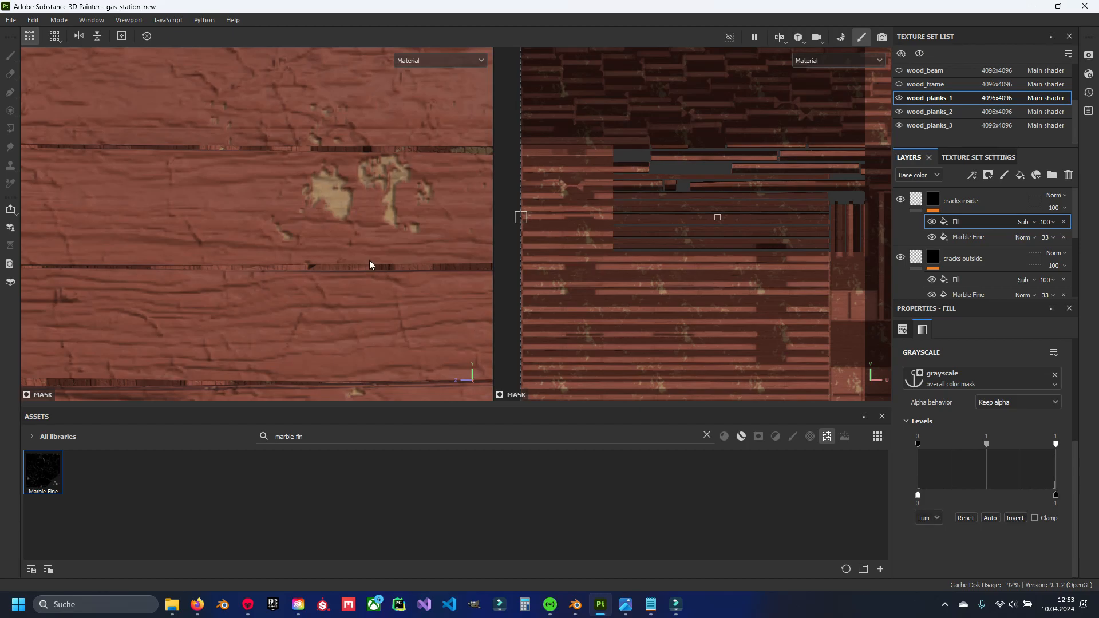
Examine the combined cracks on the planks around the window and beside the peeled paint, from afar and up close.
{"action": "scroll", "coordinate": [315, 195], "scroll_direction": "down", "scroll_amount": 3}
{"action": "middle_click_drag", "start_coordinate": [289, 286], "coordinate": [371, 180], "text": "alt"}
{"action": "scroll", "coordinate": [346, 188], "scroll_direction": "down", "scroll_amount": 3}
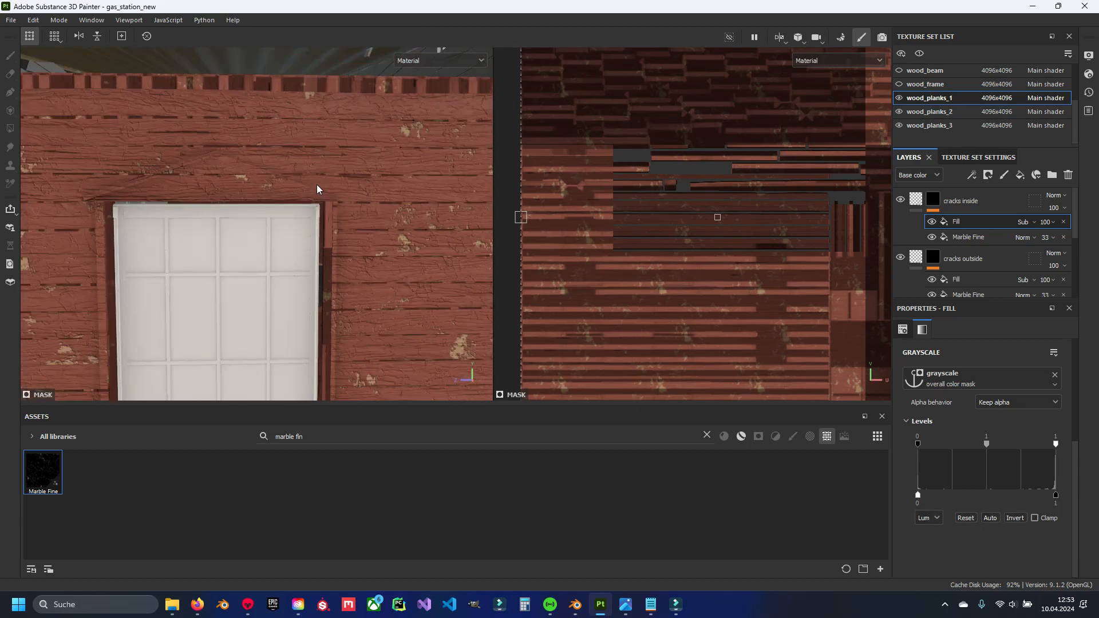
{"action": "middle_click_drag", "start_coordinate": [255, 216], "coordinate": [329, 240], "text": "alt"}
{"action": "scroll", "coordinate": [458, 212], "scroll_direction": "up", "scroll_amount": 4}
{"action": "middle_click_drag", "start_coordinate": [469, 209], "coordinate": [369, 285], "text": "alt"}
{"action": "middle_click_drag", "start_coordinate": [317, 244], "coordinate": [399, 237], "text": "alt"}
{"action": "scroll", "coordinate": [294, 255], "scroll_direction": "up", "scroll_amount": 3}
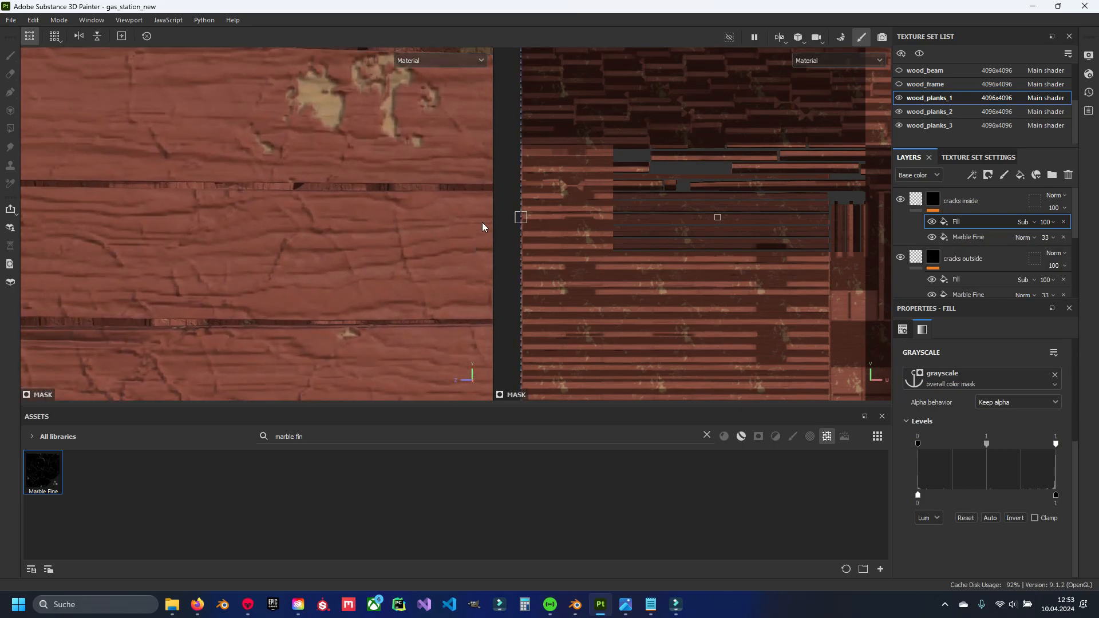
{"action": "middle_click_drag", "start_coordinate": [484, 231], "coordinate": [424, 223], "text": "alt"}
{"action": "scroll", "coordinate": [963, 236], "scroll_direction": "down", "scroll_amount": 2}
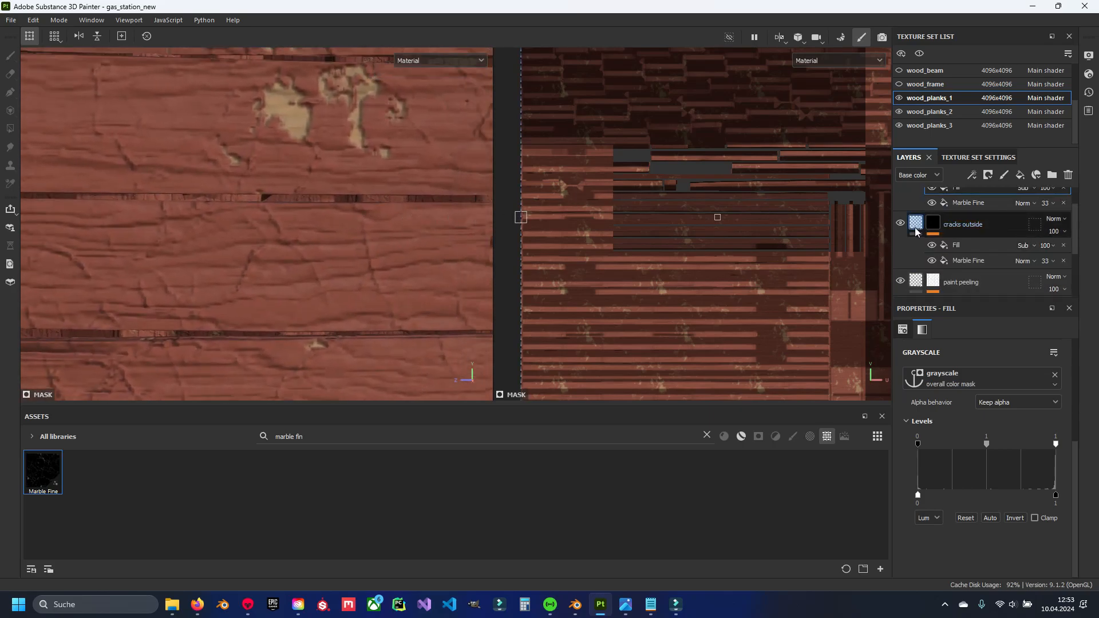
Add a Highpass filter to the cracks outside mask, placed between the subtracting fill and the Marble Fine fill.
{"action": "left_click", "coordinate": [934, 221]}
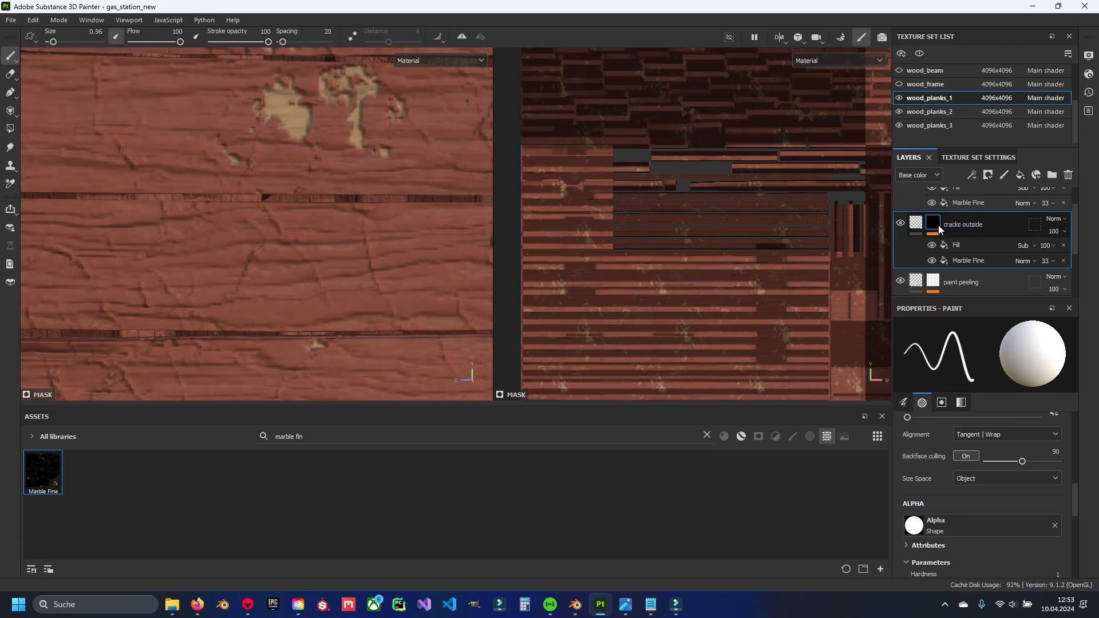
{"action": "right_click", "coordinate": [938, 226]}
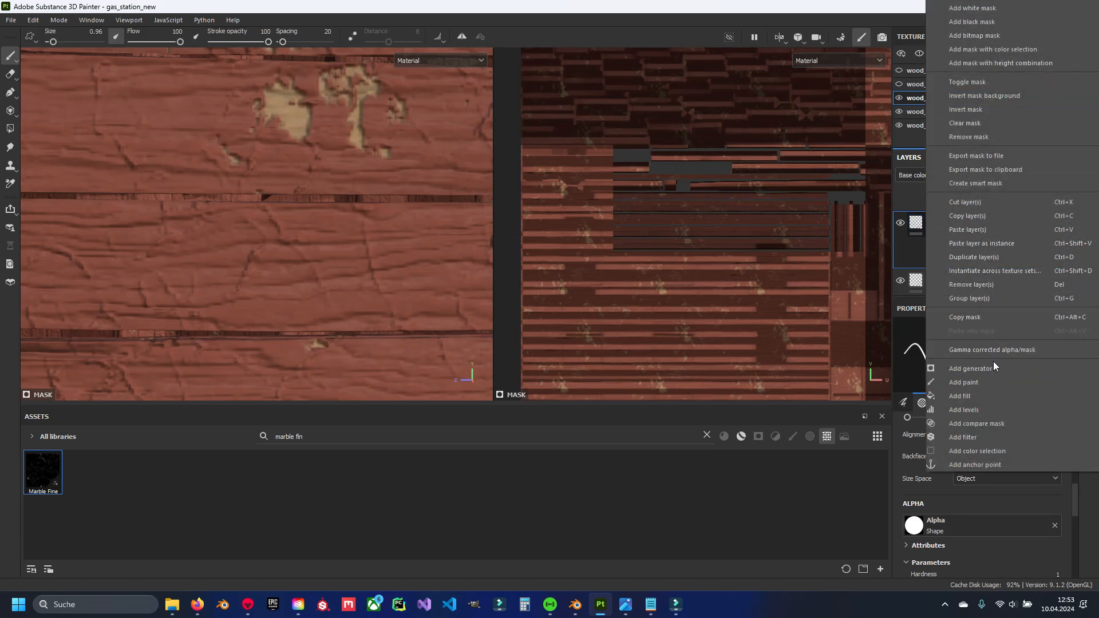
{"action": "left_click", "coordinate": [997, 437]}
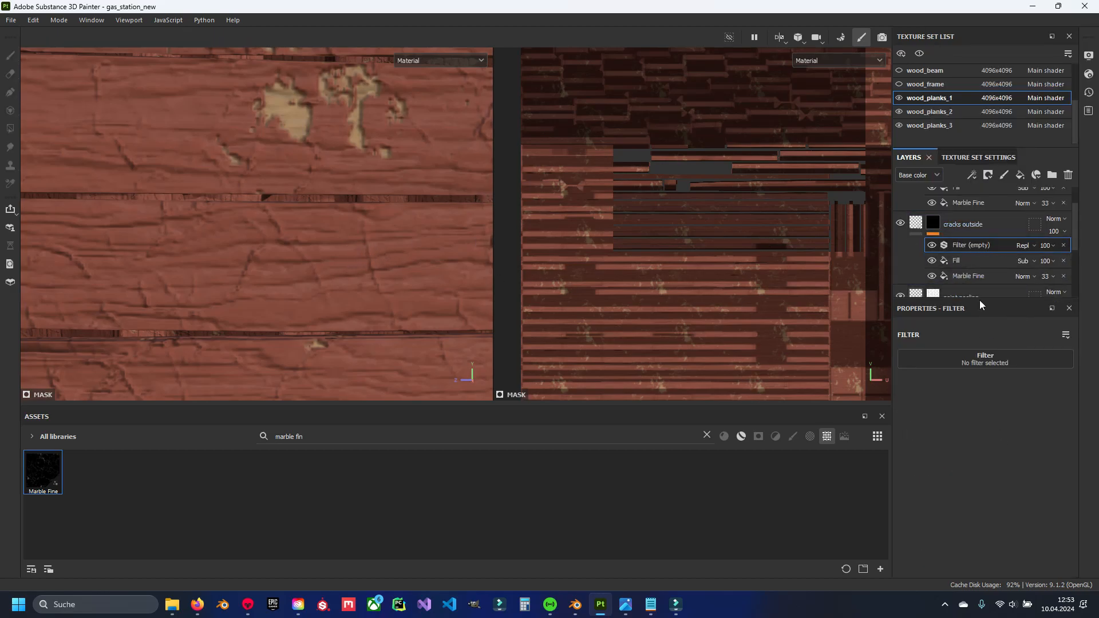
{"action": "left_click_drag", "start_coordinate": [988, 246], "coordinate": [959, 266]}
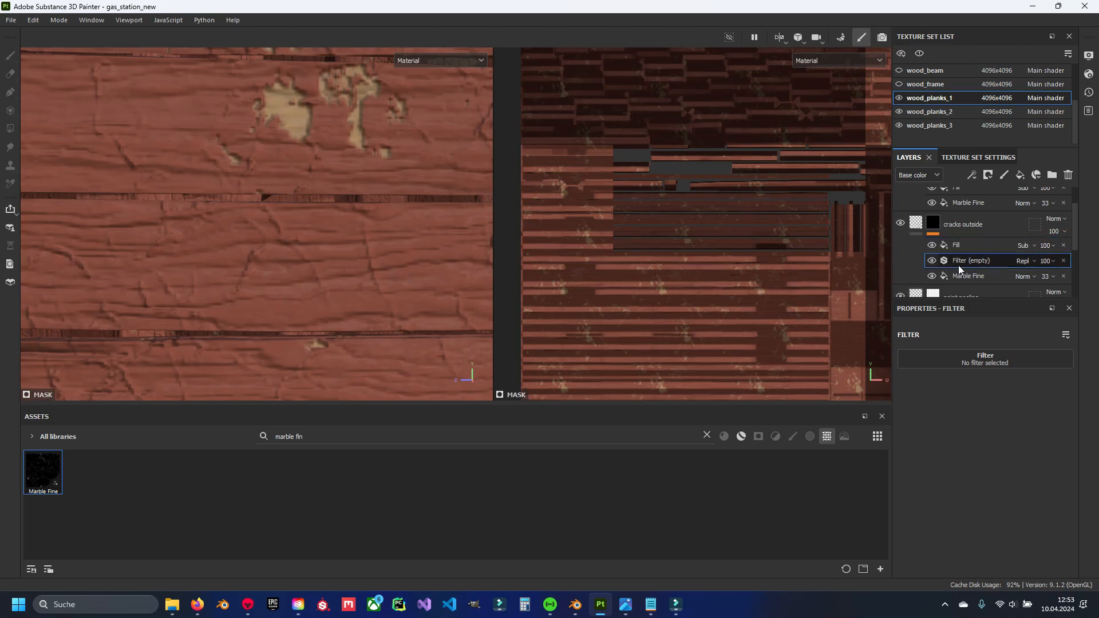
{"action": "left_click", "coordinate": [988, 357]}
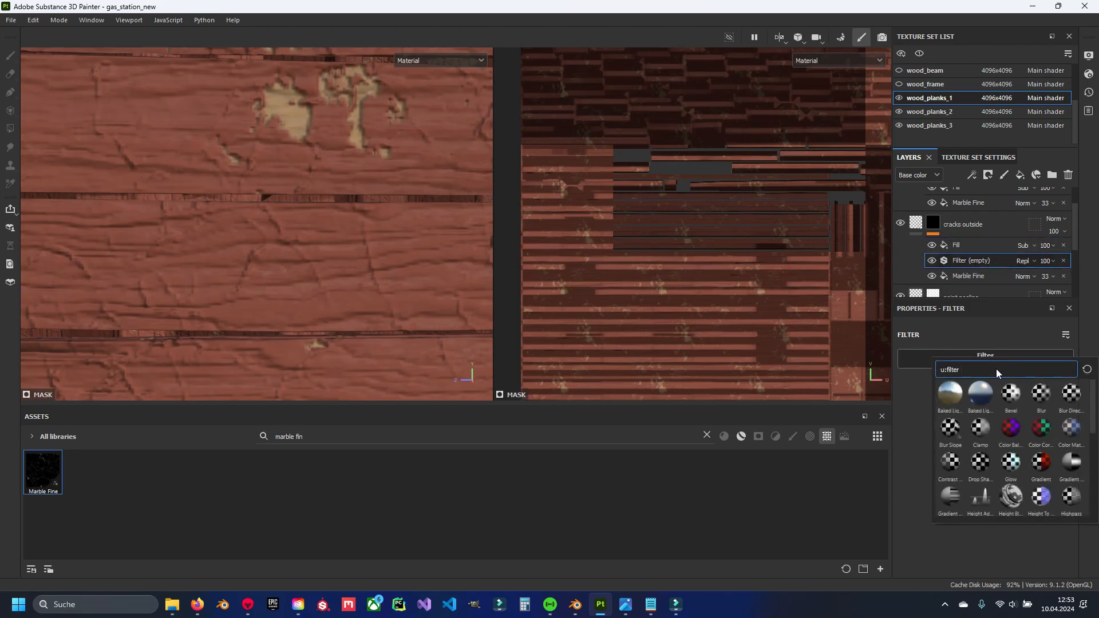
{"action": "type", "text": "high"}
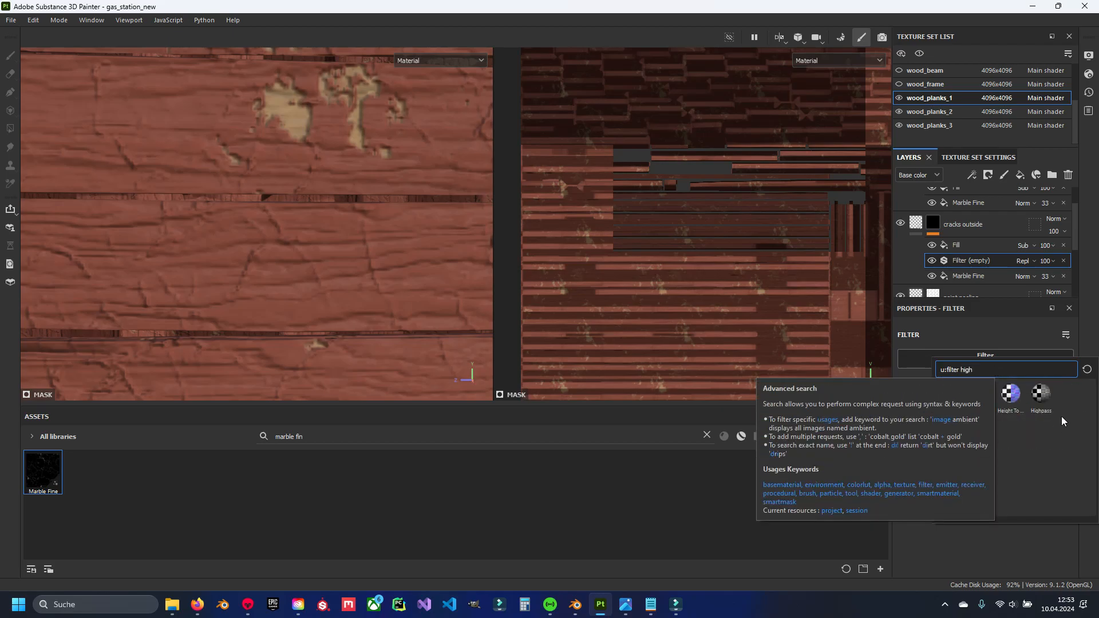
{"action": "left_click", "coordinate": [1041, 394]}
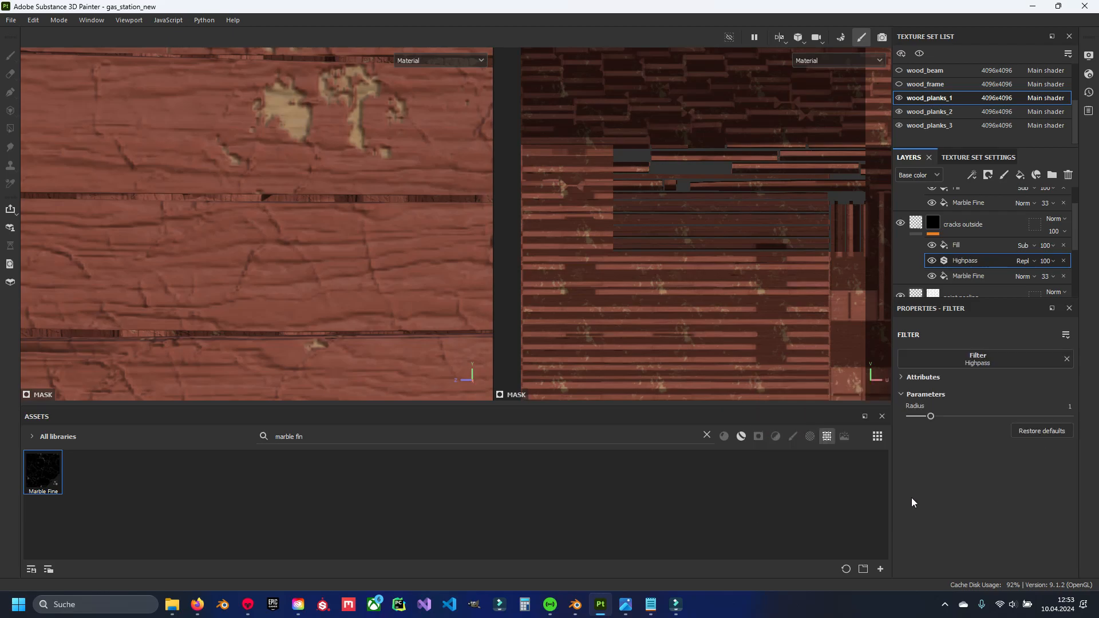
Display the cracks outside mask in the viewport and set the Highpass filter's radius to 0.87.
{"action": "left_click", "coordinate": [398, 61]}
{"action": "left_click", "coordinate": [435, 167]}
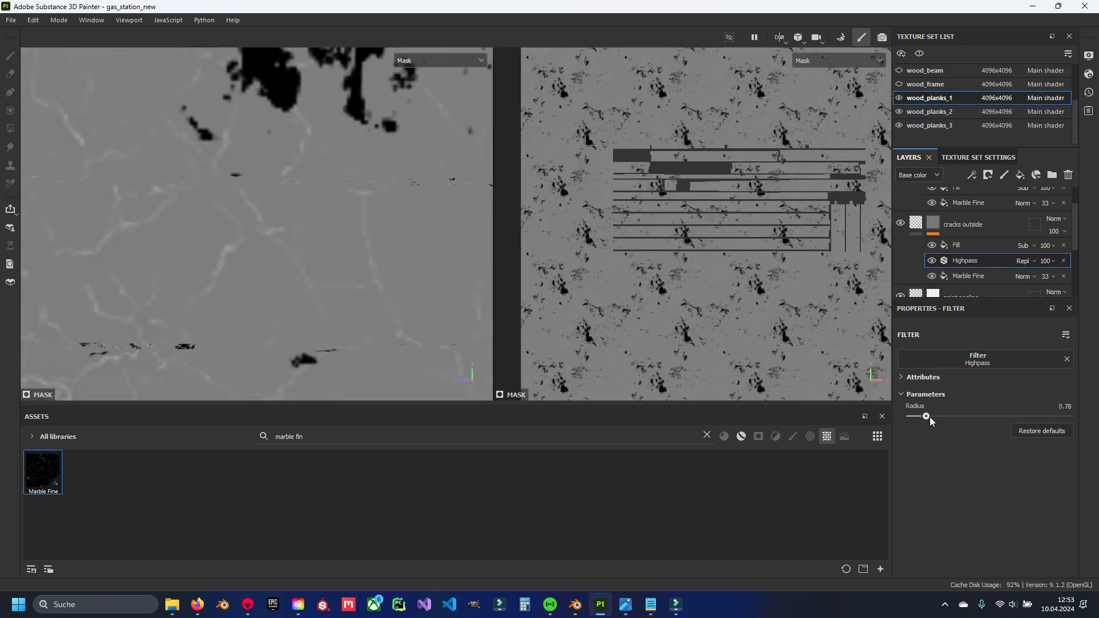
{"action": "left_click_drag", "start_coordinate": [961, 416], "coordinate": [928, 417]}
{"action": "scroll", "coordinate": [355, 266], "scroll_direction": "down", "scroll_amount": 3}
{"action": "scroll", "coordinate": [389, 252], "scroll_direction": "up", "scroll_amount": 3}
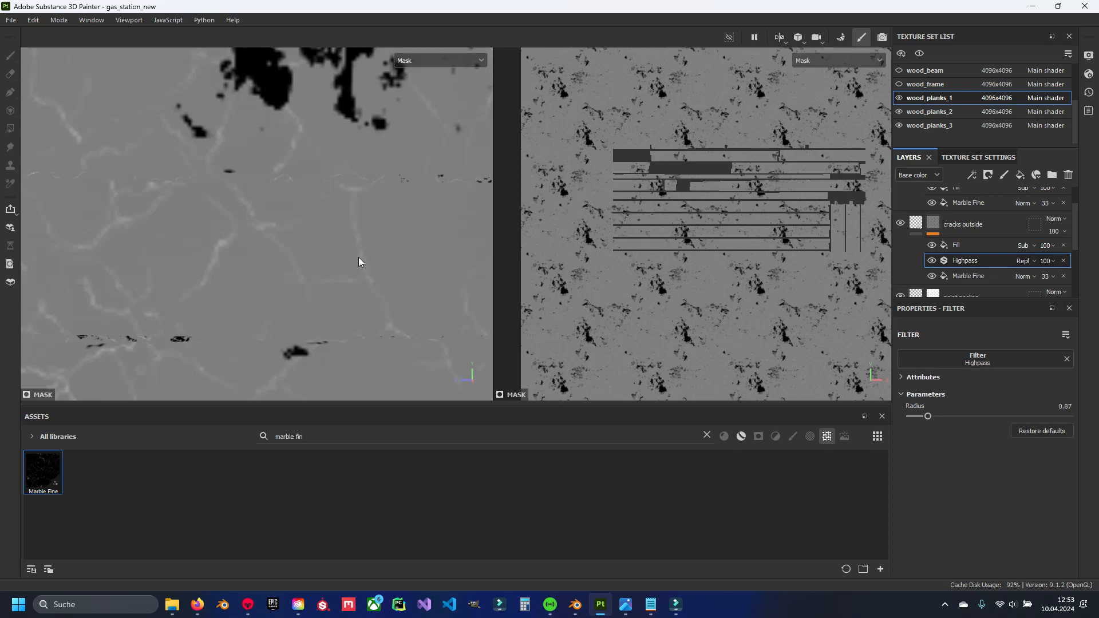
Add Levels to the cracks outside mask, narrow the black and white input points around the midtone, and display the full material in the viewport.
{"action": "left_click", "coordinate": [932, 226]}
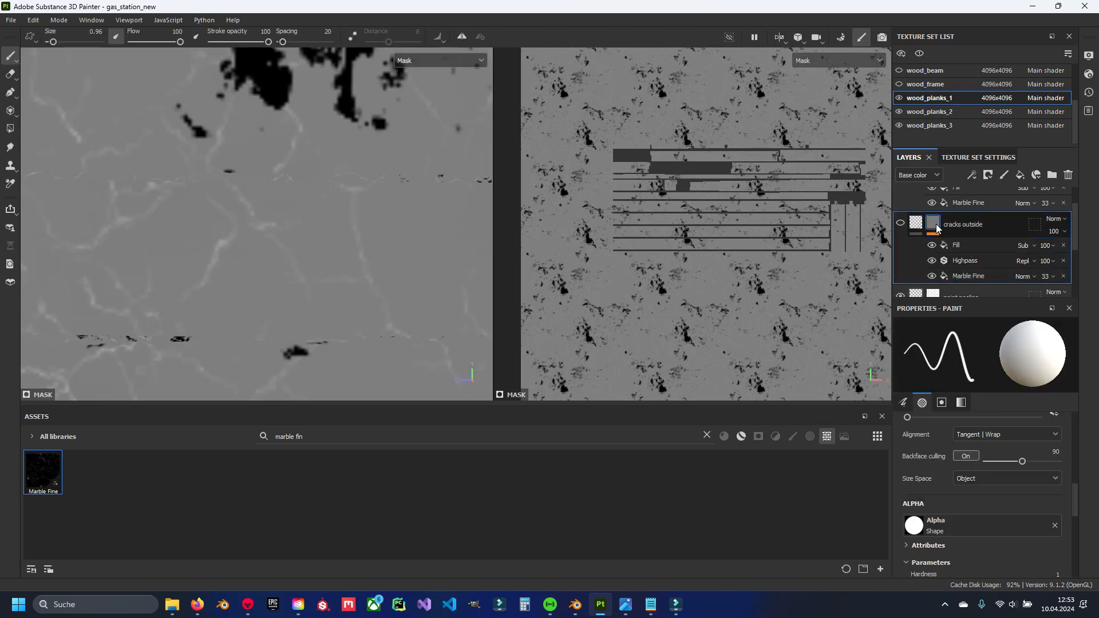
{"action": "right_click", "coordinate": [932, 229]}
{"action": "left_click", "coordinate": [980, 408]}
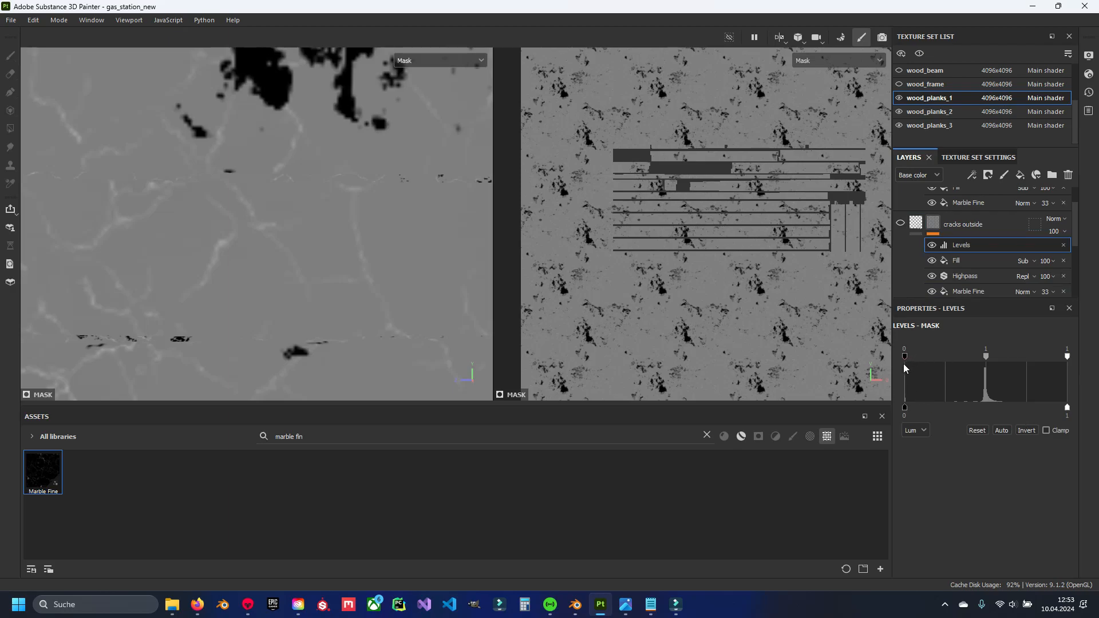
{"action": "left_click_drag", "start_coordinate": [905, 355], "coordinate": [947, 356]}
{"action": "mouse_move", "coordinate": [1067, 356]}
{"action": "left_mouse_down"}
{"action": "mouse_move", "coordinate": [978, 356]}
{"action": "mouse_move", "coordinate": [989, 356]}
{"action": "left_mouse_up"}
{"action": "left_click", "coordinate": [440, 60]}
{"action": "left_click", "coordinate": [418, 84]}
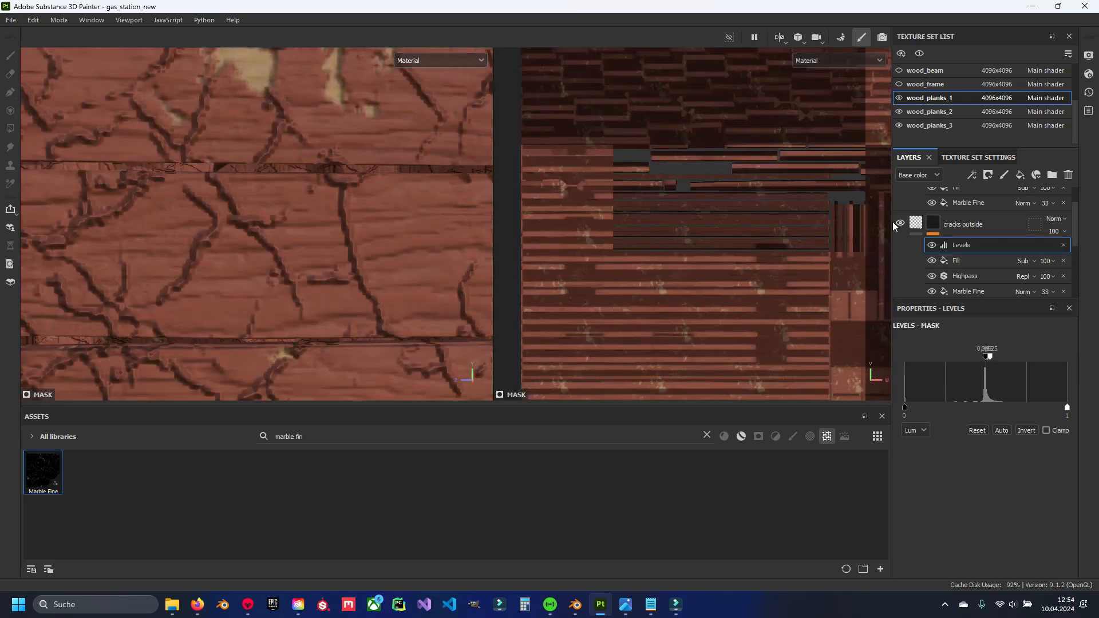
Move the Levels between the subtracting fill and the Highpass in the cracks outside mask, and set the Highpass radius to 0.12.
{"action": "left_click_drag", "start_coordinate": [973, 245], "coordinate": [973, 268]}
{"action": "left_click", "coordinate": [973, 275]}
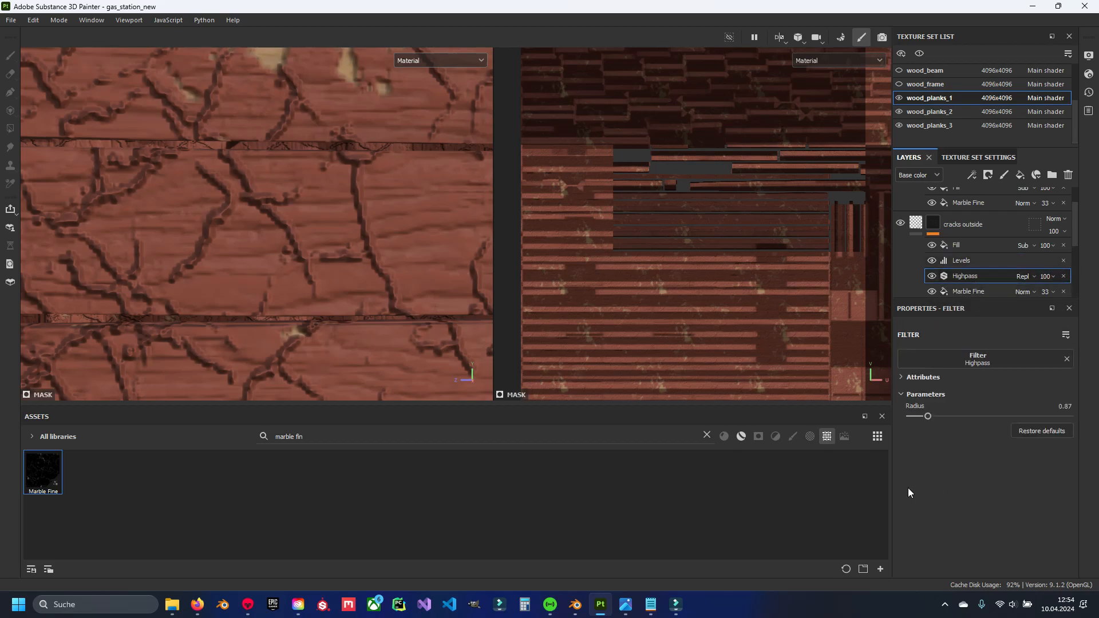
{"action": "left_click_drag", "start_coordinate": [930, 417], "coordinate": [912, 420]}
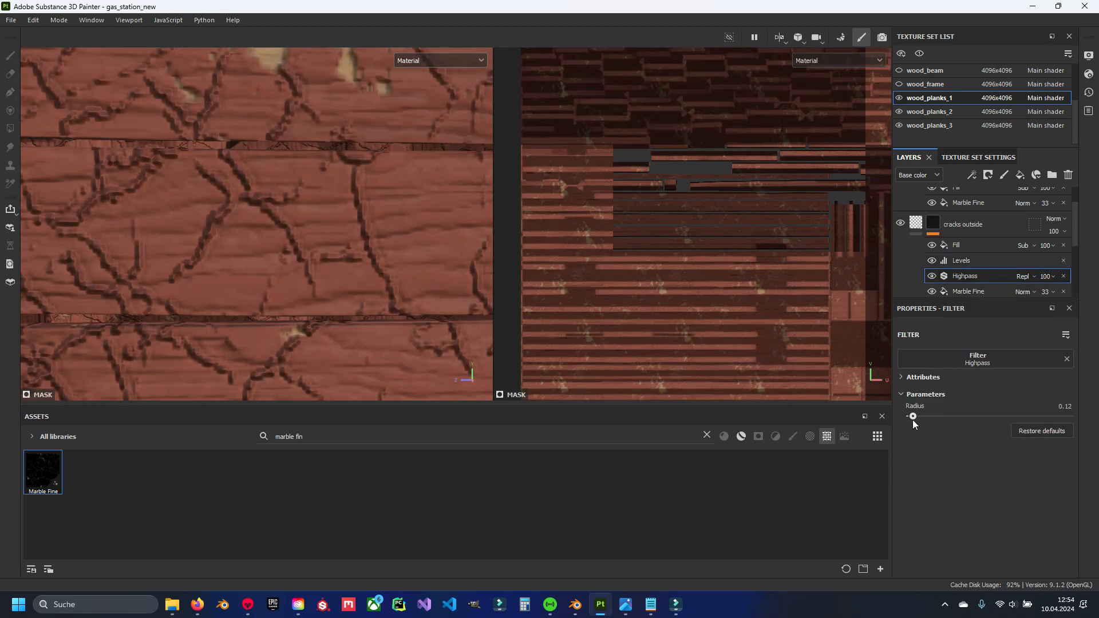
{"action": "scroll", "coordinate": [144, 171], "scroll_direction": "down", "scroll_amount": 6}
{"action": "scroll", "coordinate": [252, 214], "scroll_direction": "up", "scroll_amount": 4}
{"action": "middle_click_drag", "start_coordinate": [197, 191], "coordinate": [294, 231], "text": "alt"}
{"action": "scroll", "coordinate": [295, 235], "scroll_direction": "up", "scroll_amount": 3}
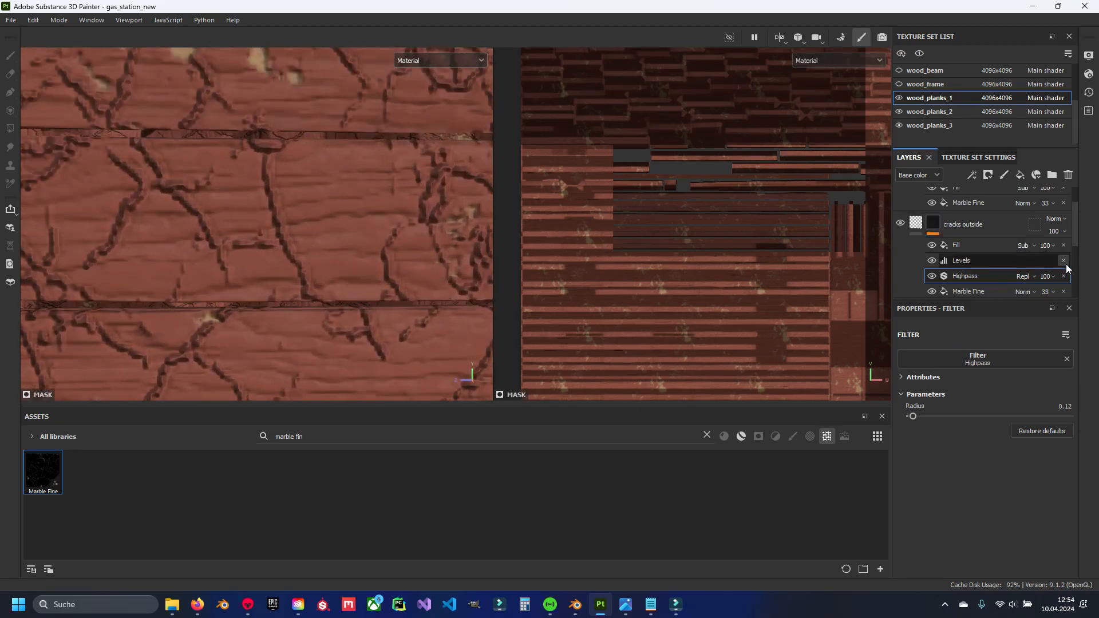
Set the cracks outside layer's height to 0.0041 and check the planks up close.
{"action": "left_click", "coordinate": [916, 224]}
{"action": "left_click_drag", "start_coordinate": [985, 469], "coordinate": [974, 469]}
{"action": "middle_click_drag", "start_coordinate": [322, 285], "coordinate": [372, 194], "text": "alt"}
{"action": "scroll", "coordinate": [372, 193], "scroll_direction": "up", "scroll_amount": 3}
Try a Highpass radius of 0.66 and a wider Levels range on the cracks outside mask.
{"action": "left_click", "coordinate": [933, 223]}
{"action": "left_click", "coordinate": [965, 275]}
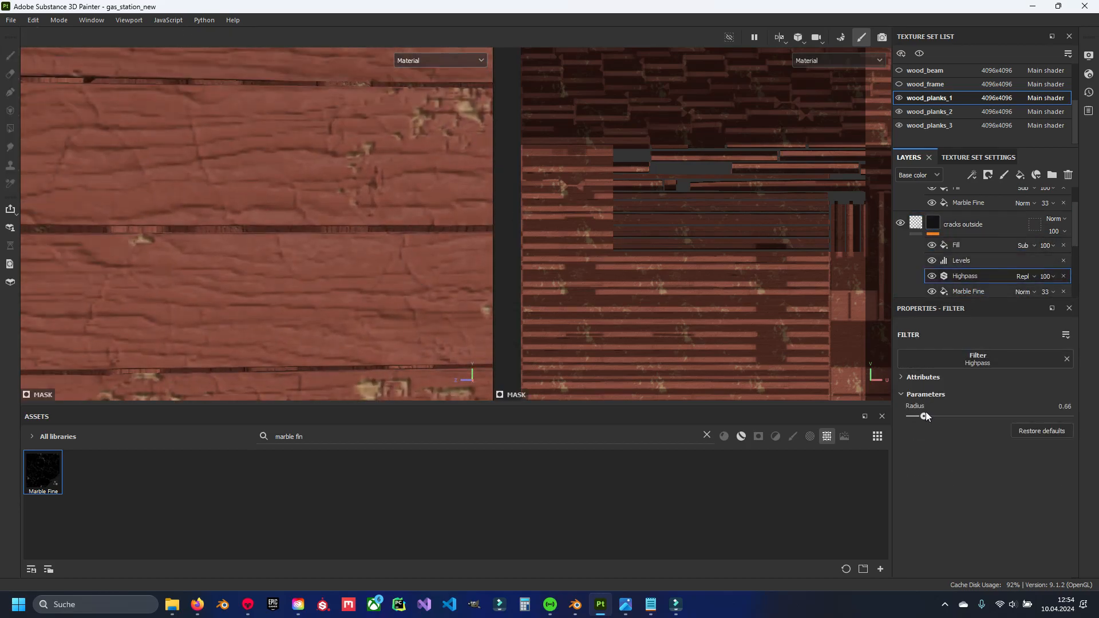
{"action": "key", "text": "ctrl+z"}
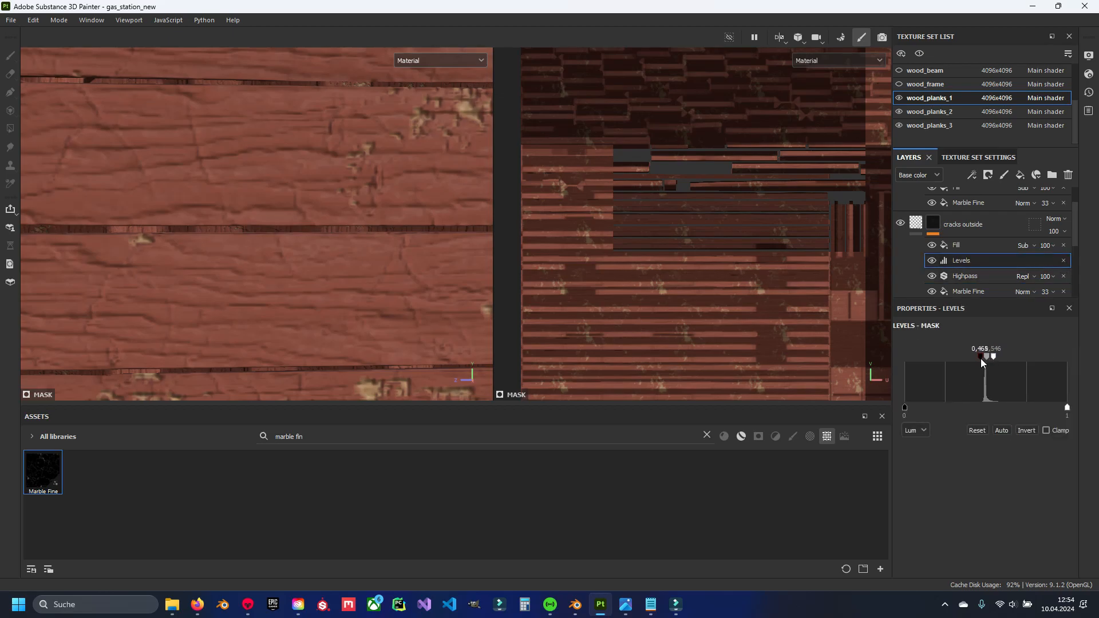
{"action": "key", "text": "ctrl+z"}
{"action": "key", "text": "ctrl+z"}
Copy the Levels and Highpass from the cracks outside mask into the cracks inside mask, placed between the subtracting fill and Marble Fine.
{"action": "scroll", "coordinate": [344, 275], "scroll_direction": "down", "scroll_amount": 3}
{"action": "scroll", "coordinate": [343, 275], "scroll_direction": "up", "scroll_amount": 1}
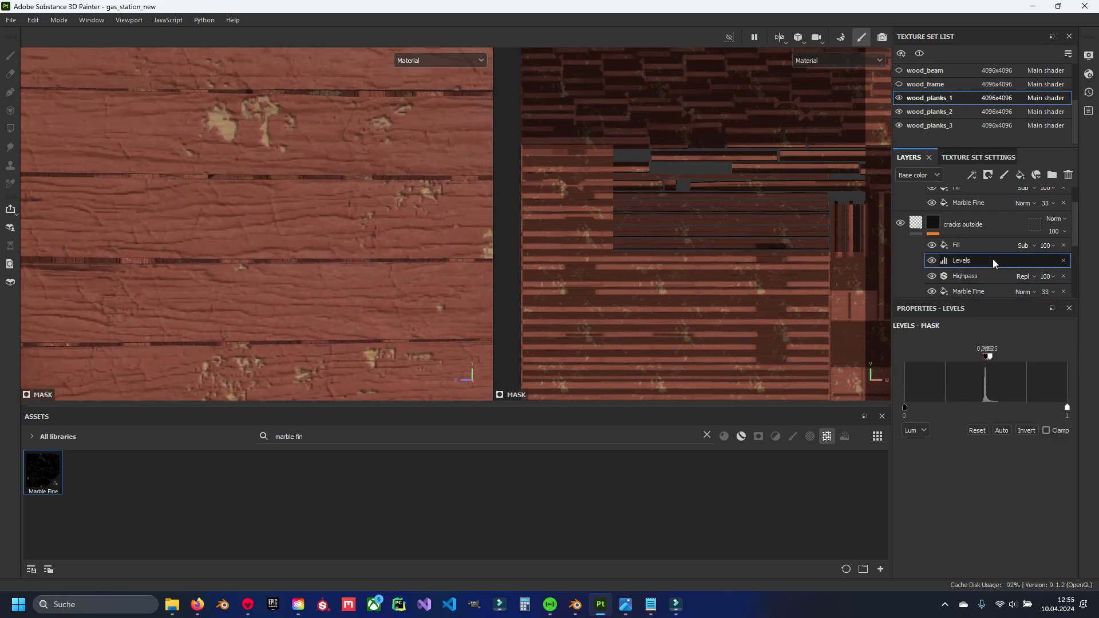
{"action": "scroll", "coordinate": [993, 259], "scroll_direction": "up", "scroll_amount": 1}
{"action": "scroll", "coordinate": [926, 228], "scroll_direction": "down", "scroll_amount": 2}
{"action": "left_click", "coordinate": [973, 239], "text": "ctrl"}
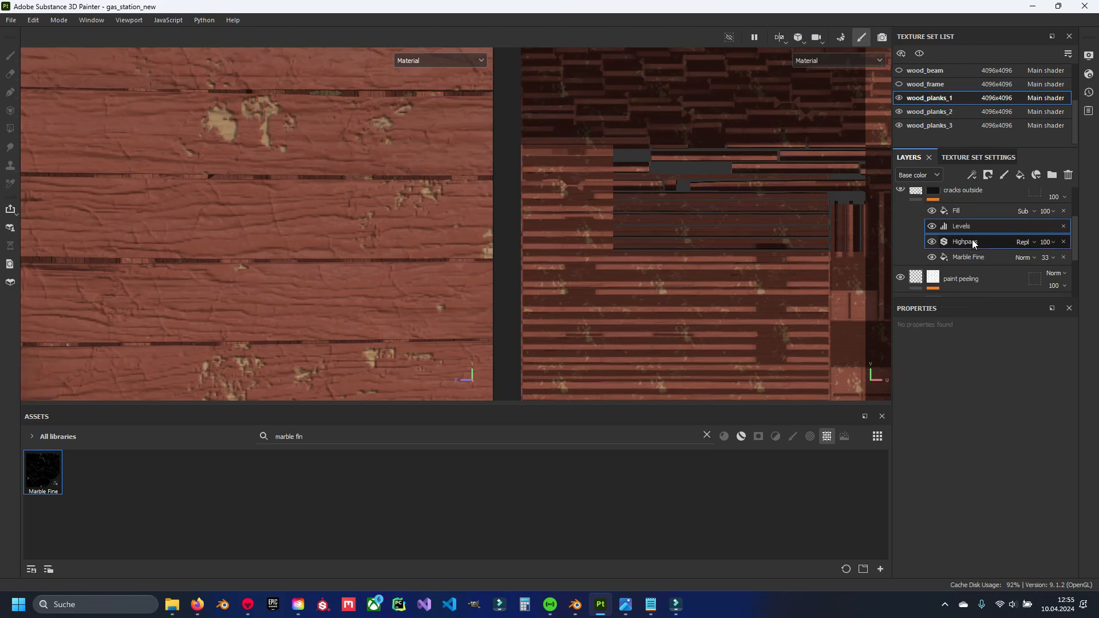
{"action": "scroll", "coordinate": [973, 248], "scroll_direction": "up", "scroll_amount": 1}
{"action": "scroll", "coordinate": [948, 208], "scroll_direction": "up", "scroll_amount": 1}
{"action": "left_click", "coordinate": [933, 200]}
{"action": "key", "text": "ctrl+v"}
{"action": "left_click_drag", "start_coordinate": [967, 253], "coordinate": [962, 219]}
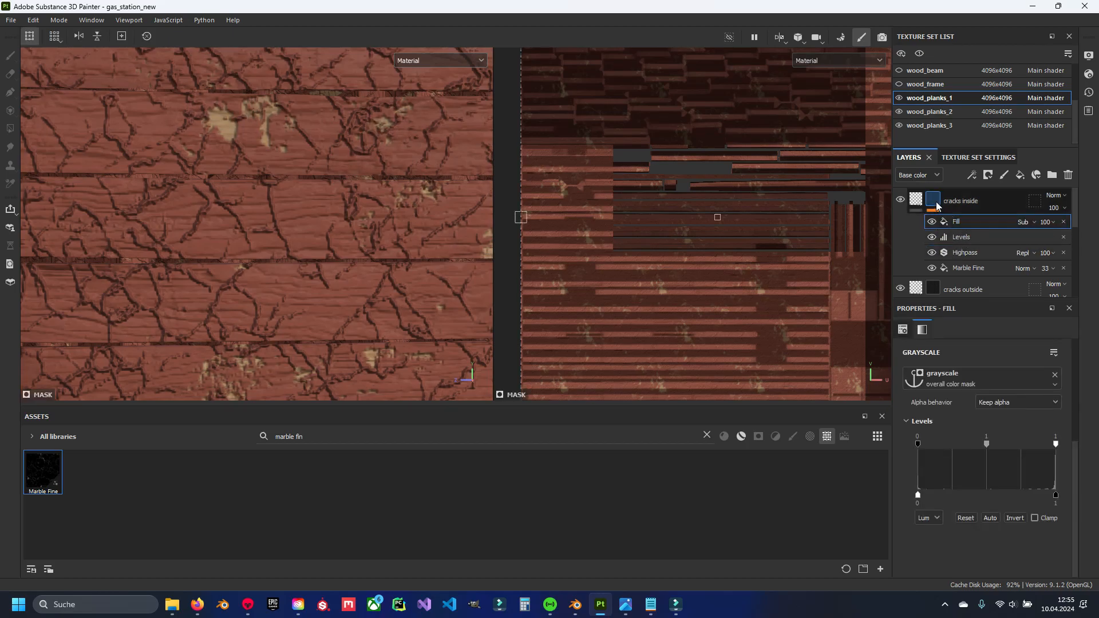
Give the cracks inside layer the negative of the cracks outside height, and refine it to -0.0204 while checking the planks.
{"action": "scroll", "coordinate": [937, 229], "scroll_direction": "down", "scroll_amount": 1}
{"action": "left_click", "coordinate": [922, 261]}
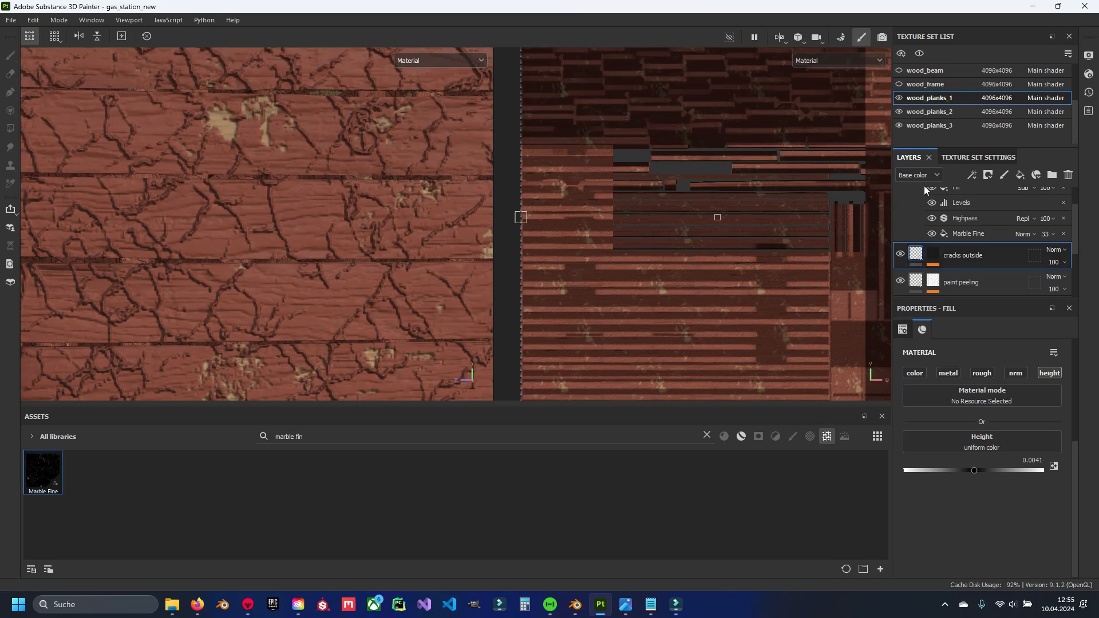
{"action": "scroll", "coordinate": [949, 350], "scroll_direction": "up", "scroll_amount": 1}
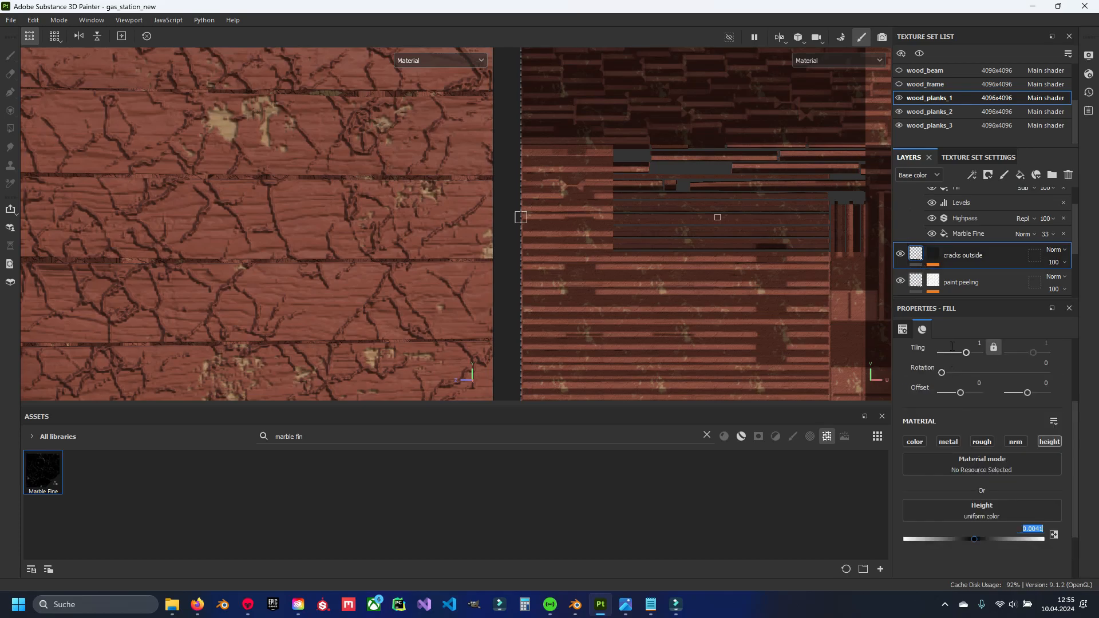
{"action": "scroll", "coordinate": [933, 221], "scroll_direction": "up", "scroll_amount": 1}
{"action": "left_click", "coordinate": [916, 200]}
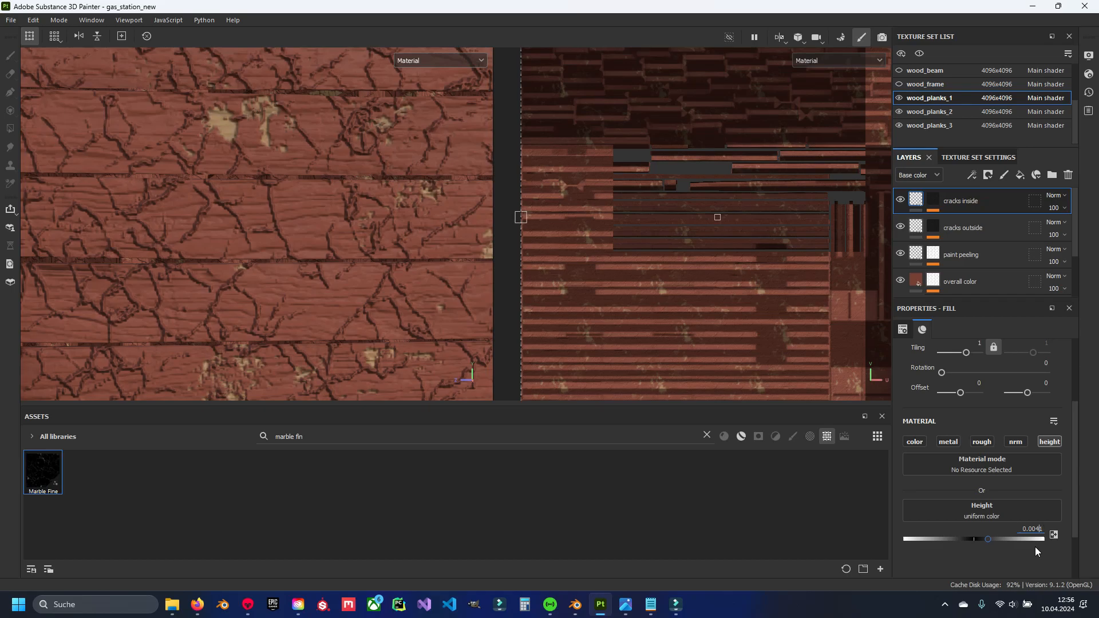
{"action": "type", "text": "-"}
{"action": "key", "text": "Return"}
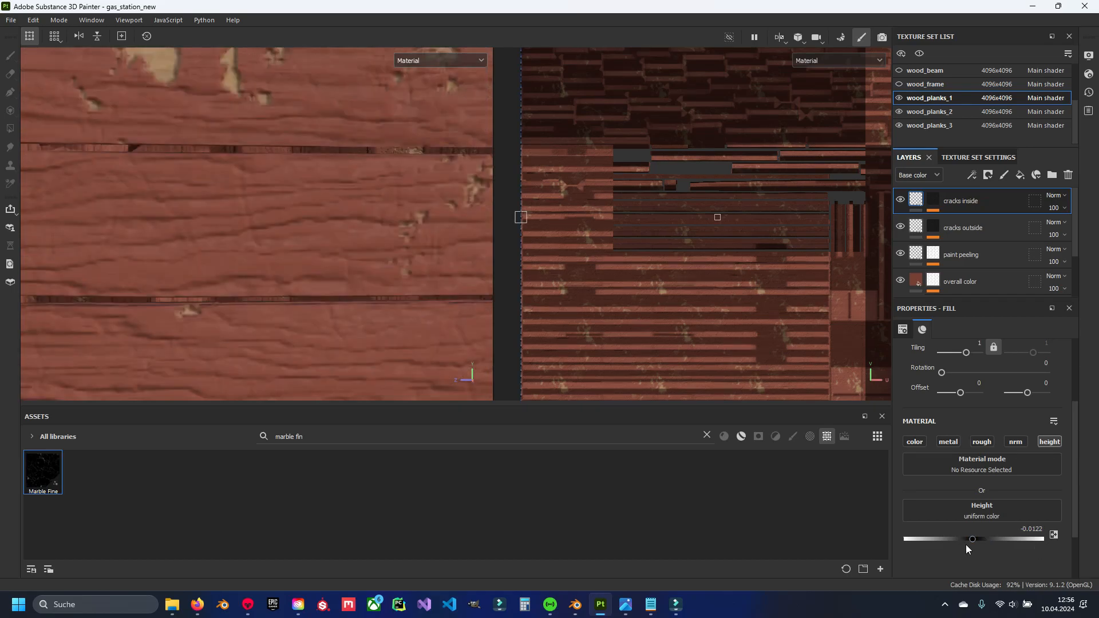
{"action": "left_click", "coordinate": [971, 539]}
{"action": "left_click_drag", "start_coordinate": [971, 539], "coordinate": [972, 539]}
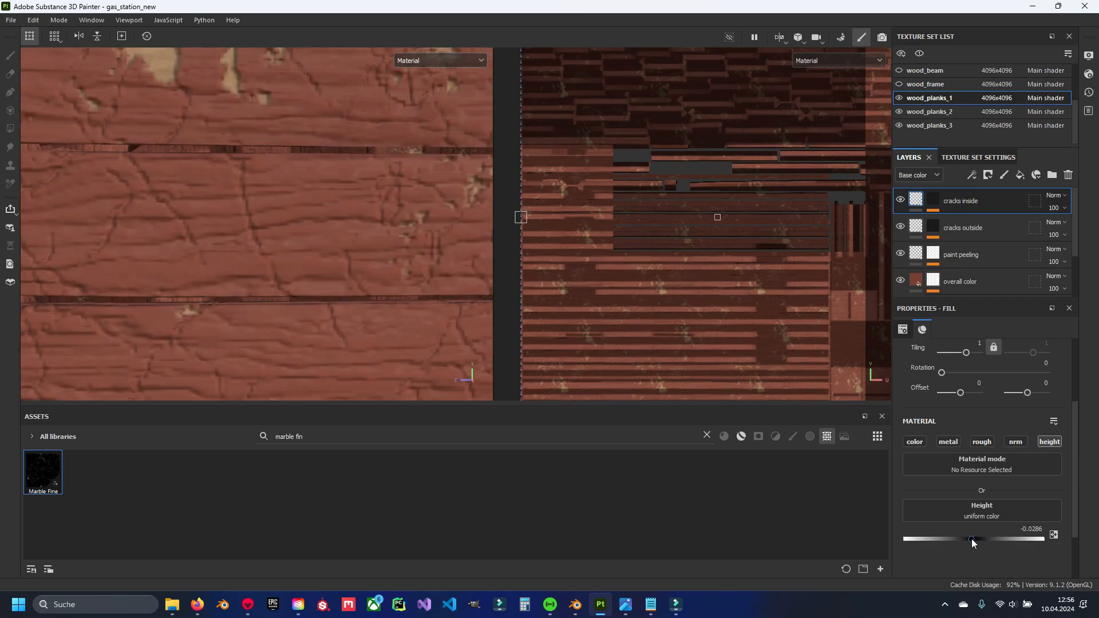
{"action": "scroll", "coordinate": [330, 255], "scroll_direction": "down", "scroll_amount": 5}
{"action": "scroll", "coordinate": [336, 254], "scroll_direction": "up", "scroll_amount": 5}
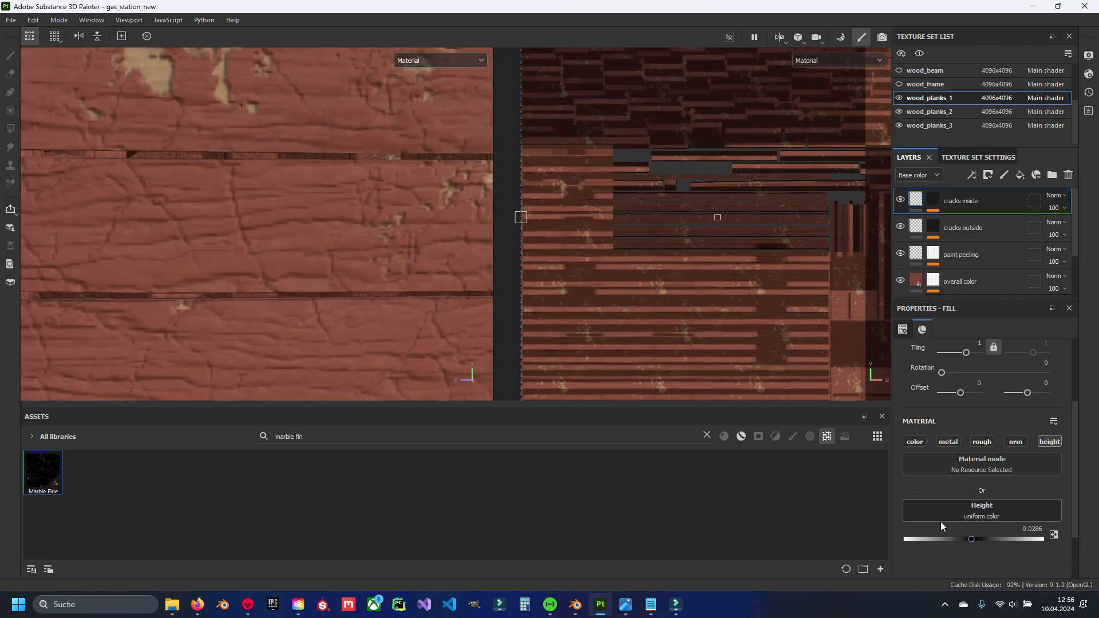
{"action": "left_click", "coordinate": [973, 541]}
{"action": "left_click", "coordinate": [973, 540]}
Try heights of 0.0367 and 0.04 for the cracks outside layer, and settle on 0.03.
{"action": "left_click", "coordinate": [916, 227]}
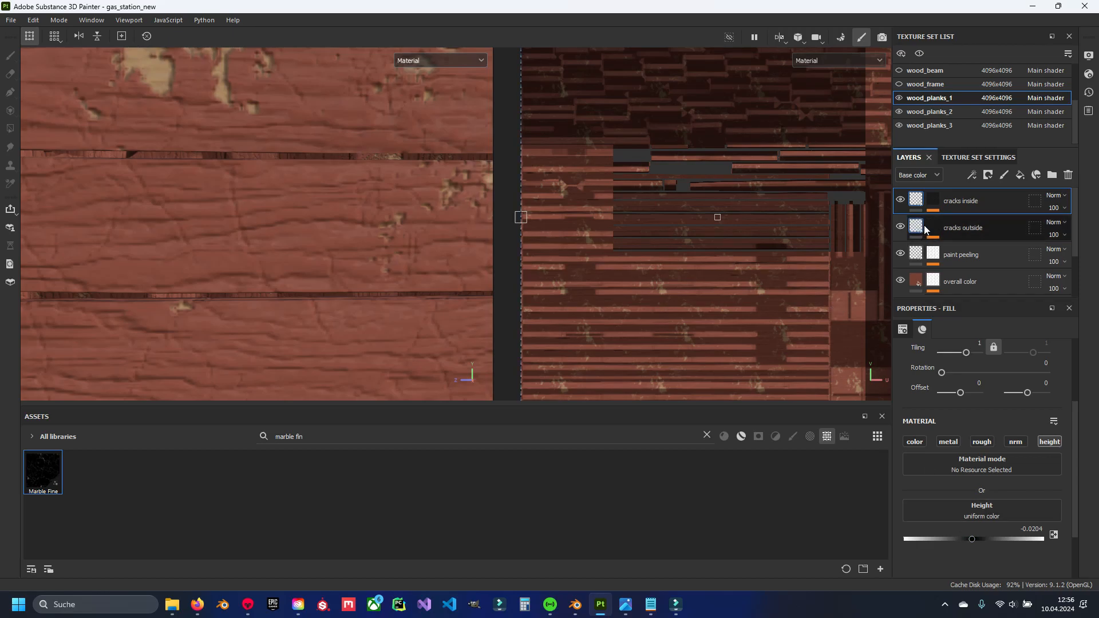
{"action": "left_click", "coordinate": [977, 539]}
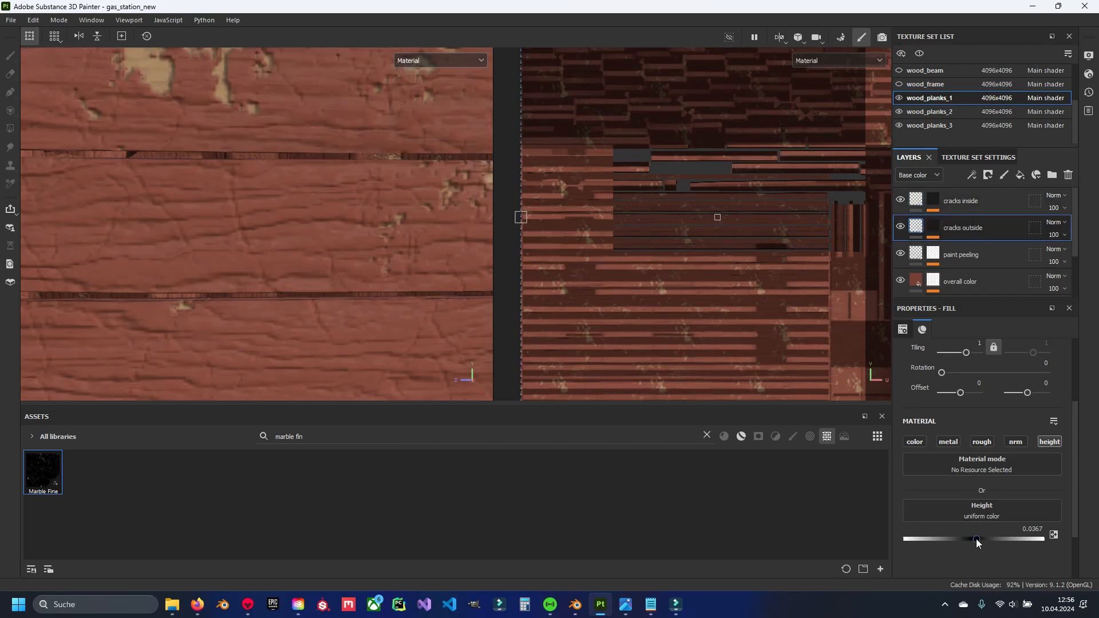
{"action": "left_click", "coordinate": [977, 539]}
{"action": "scroll", "coordinate": [386, 290], "scroll_direction": "up", "scroll_amount": 1}
{"action": "left_click", "coordinate": [915, 200]}
{"action": "left_click", "coordinate": [915, 227]}
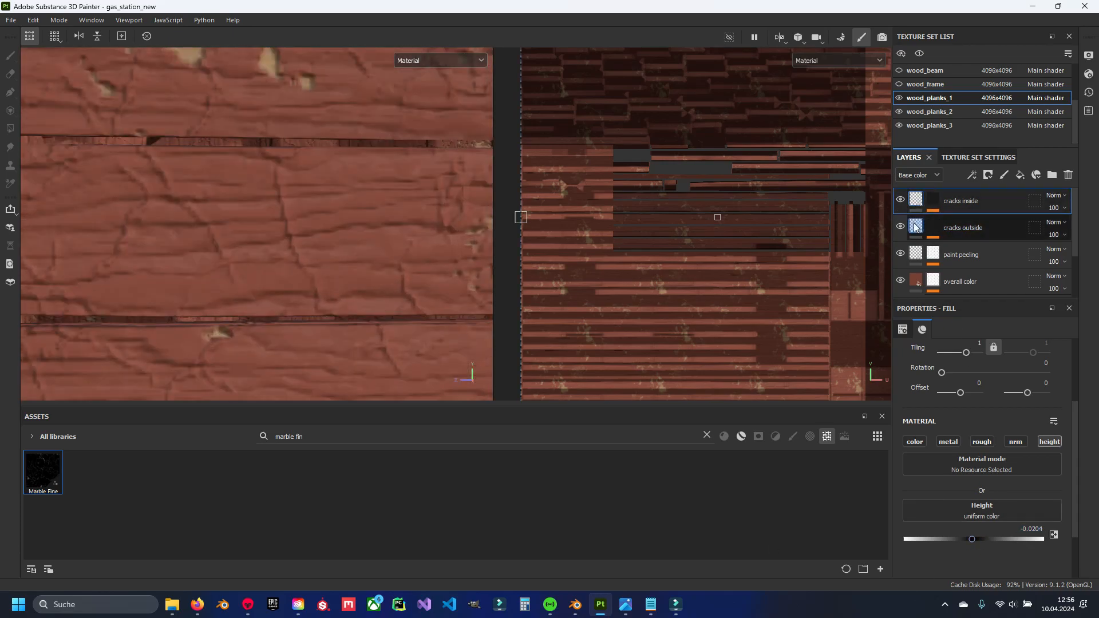
{"action": "key", "text": "BackSpace"}
{"action": "key", "text": "BackSpace"}
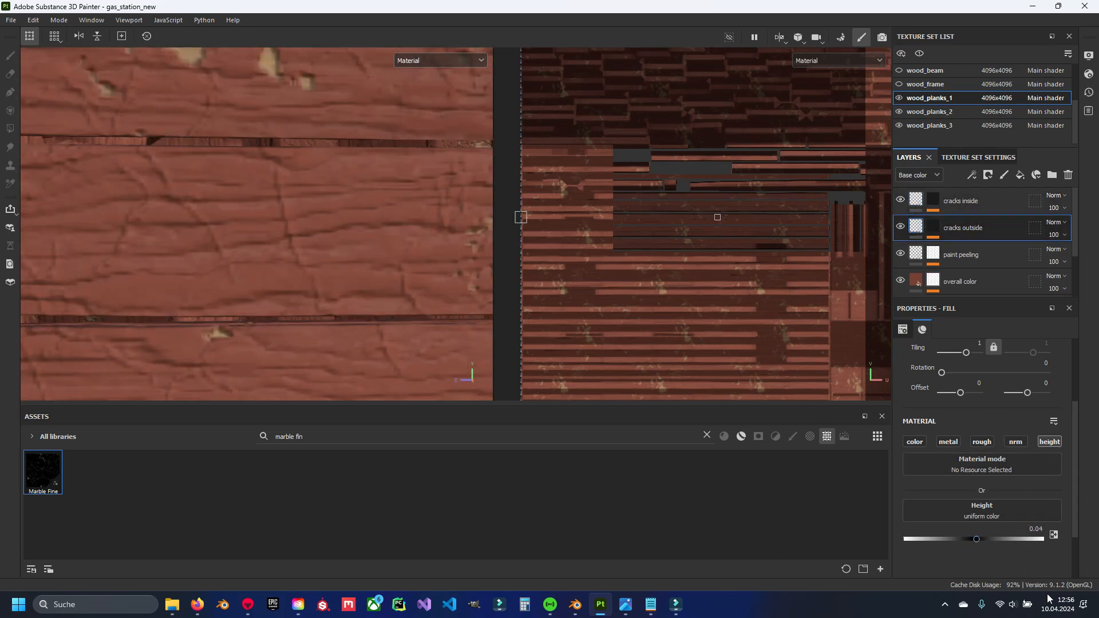
{"action": "scroll", "coordinate": [307, 255], "scroll_direction": "down", "scroll_amount": 5}
{"action": "middle_click_drag", "start_coordinate": [307, 255], "coordinate": [325, 209], "text": "alt"}
{"action": "scroll", "coordinate": [325, 209], "scroll_direction": "up", "scroll_amount": 4}
{"action": "key", "text": "BackSpace"}
{"action": "type", "text": "3"}
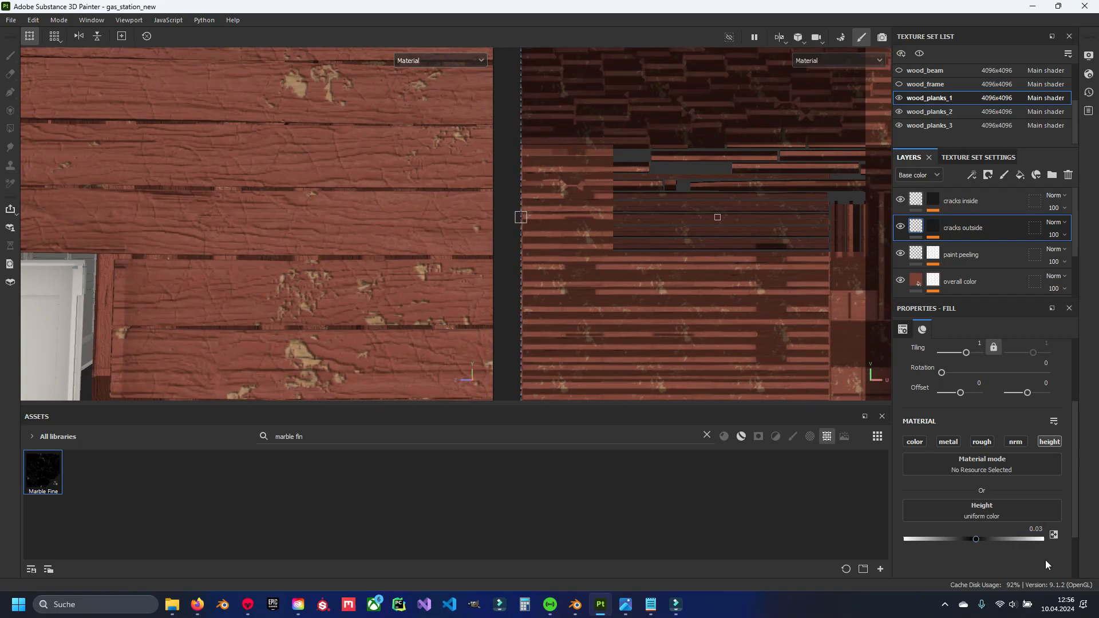
Examine the cracks above the window and around the peeled paint patches, from afar and up close.
{"action": "scroll", "coordinate": [252, 180], "scroll_direction": "down", "scroll_amount": 4}
{"action": "middle_click_drag", "start_coordinate": [277, 218], "coordinate": [371, 320], "text": "alt"}
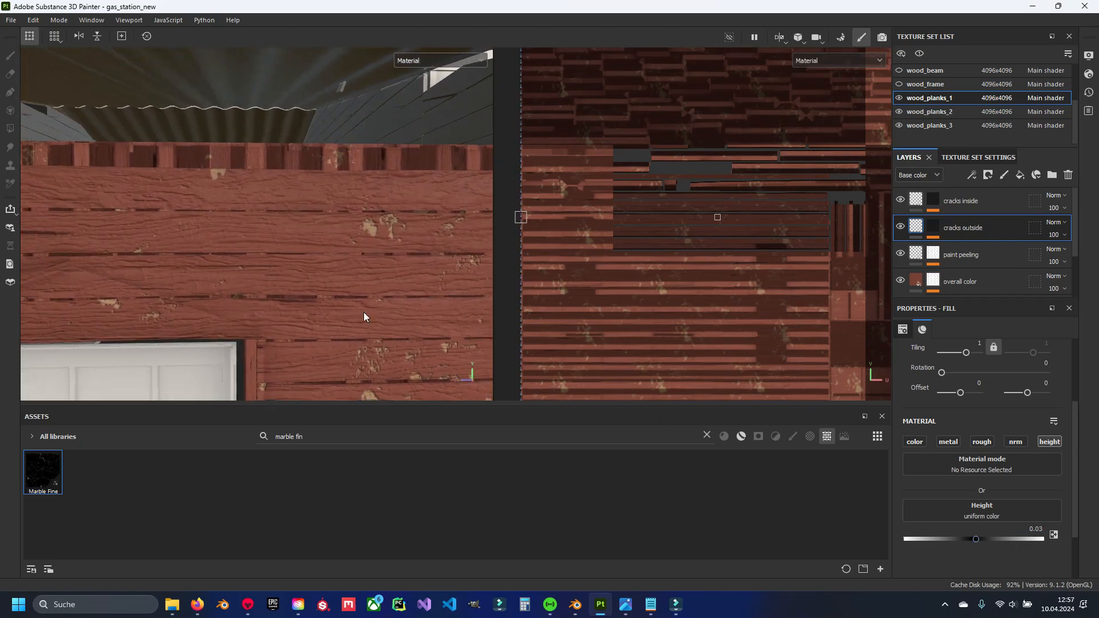
{"action": "scroll", "coordinate": [336, 287], "scroll_direction": "up", "scroll_amount": 4}
{"action": "middle_click_drag", "start_coordinate": [335, 288], "coordinate": [274, 292], "text": "alt"}
{"action": "middle_click_drag", "start_coordinate": [327, 194], "coordinate": [312, 243], "text": "alt"}
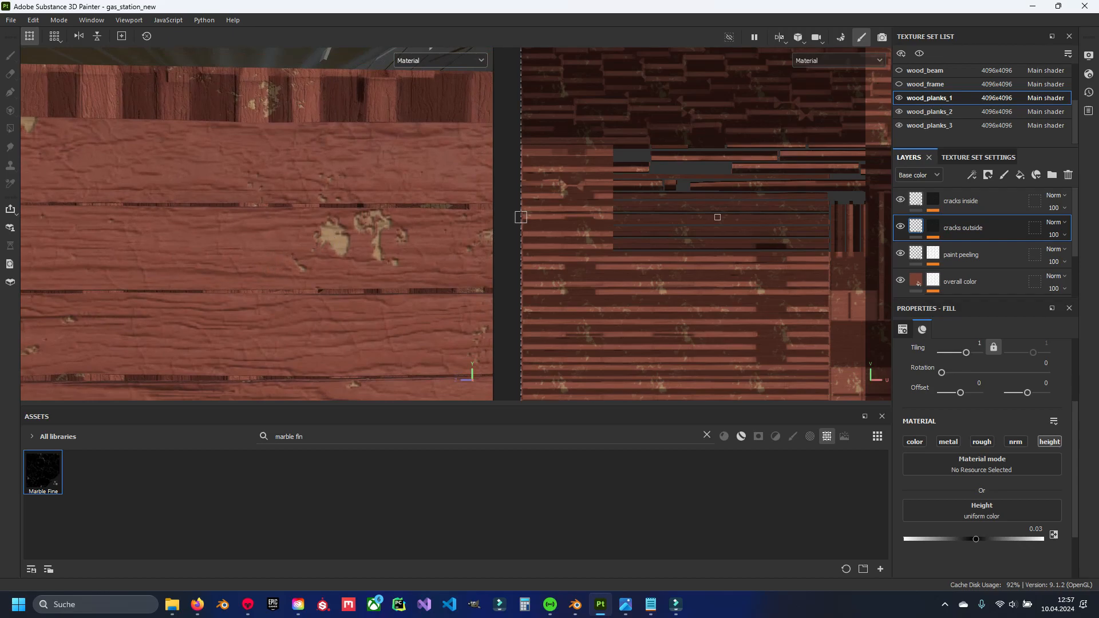
{"action": "scroll", "coordinate": [319, 284], "scroll_direction": "up", "scroll_amount": 3}
{"action": "scroll", "coordinate": [307, 235], "scroll_direction": "up", "scroll_amount": 2}
{"action": "left_click_drag", "start_coordinate": [277, 234], "coordinate": [306, 258], "text": "alt"}
{"action": "left_click_drag", "start_coordinate": [286, 195], "coordinate": [295, 216], "text": "alt"}
{"action": "scroll", "coordinate": [308, 232], "scroll_direction": "up", "scroll_amount": 3}
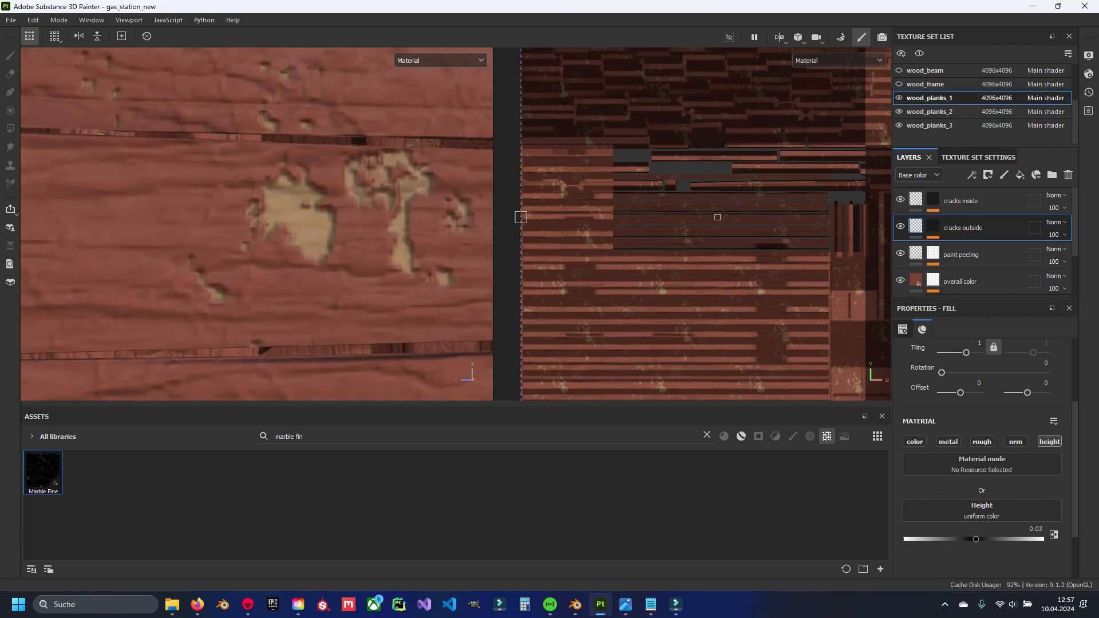
{"action": "left_click_drag", "start_coordinate": [477, 144], "coordinate": [409, 158], "text": "alt"}
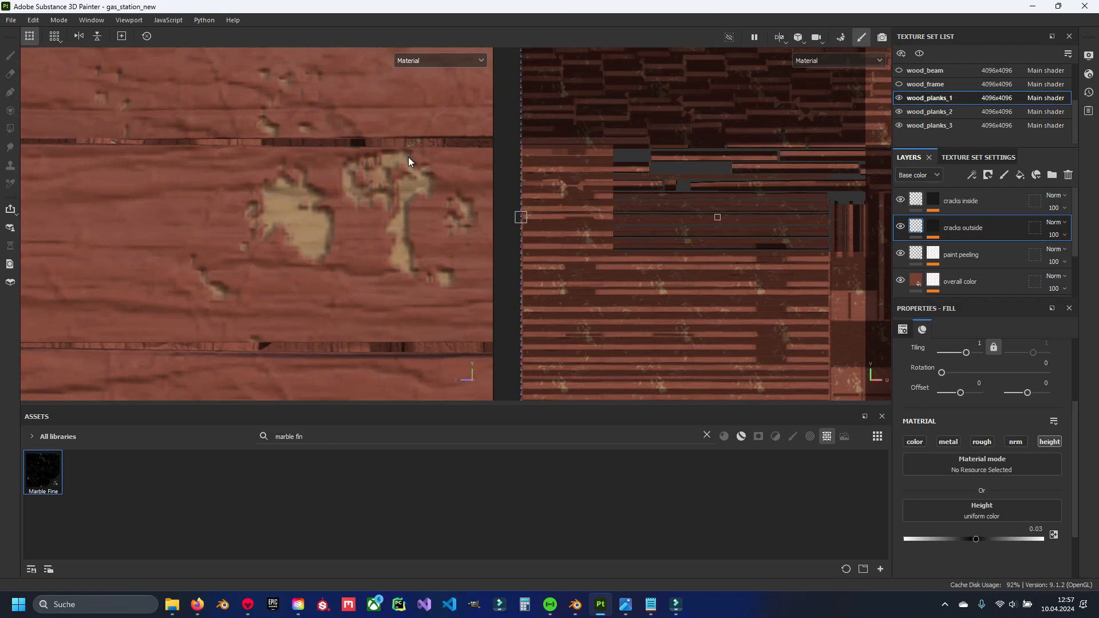
Add a fill layer above the cracks inside layer with only the color and height channels enabled.
{"action": "left_click", "coordinate": [974, 197]}
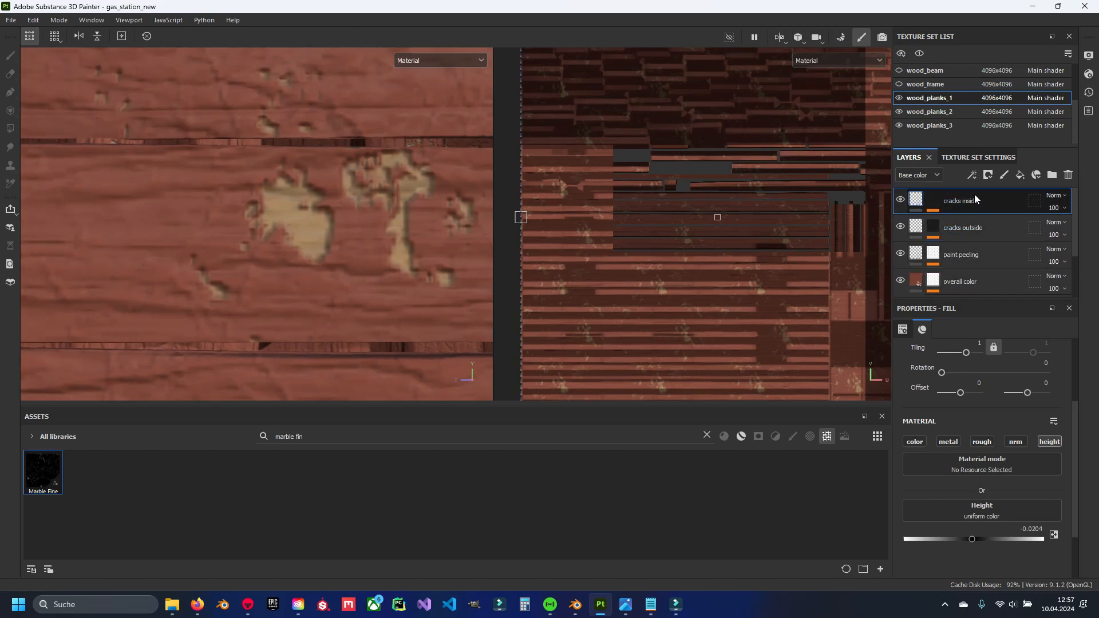
{"action": "left_click", "coordinate": [1020, 175]}
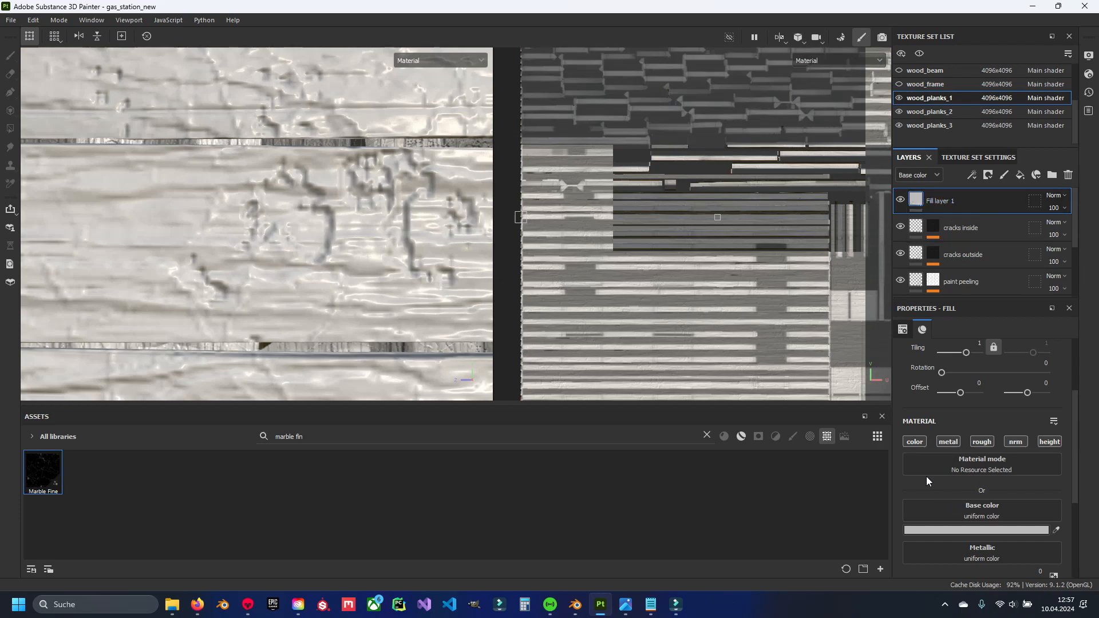
{"action": "left_click", "coordinate": [951, 442]}
{"action": "left_click", "coordinate": [982, 442]}
{"action": "left_click", "coordinate": [1014, 442]}
{"action": "scroll", "coordinate": [982, 503], "scroll_direction": "down", "scroll_amount": 2}
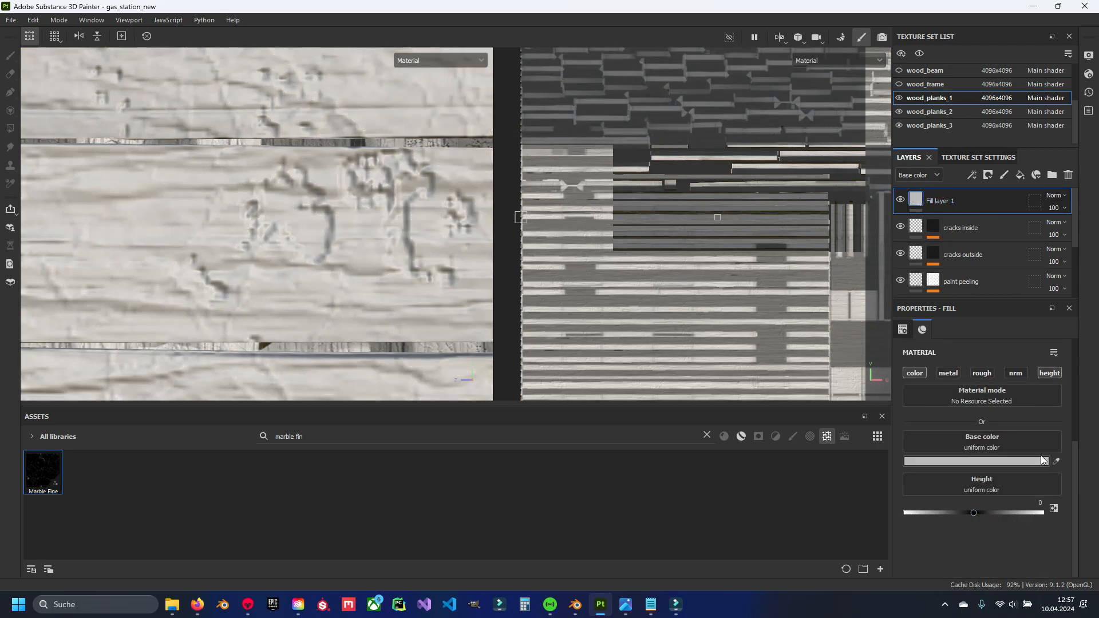
Hide the new fill layer and copy the base color hex value of the overall color layer.
{"action": "left_click", "coordinate": [900, 199]}
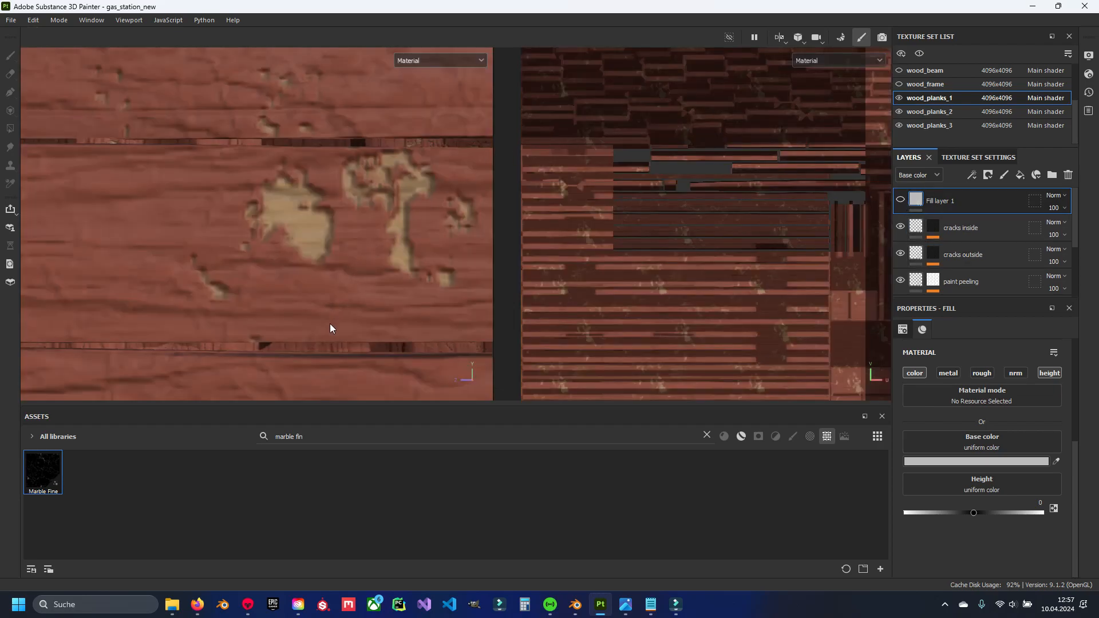
{"action": "scroll", "coordinate": [967, 272], "scroll_direction": "down", "scroll_amount": 2}
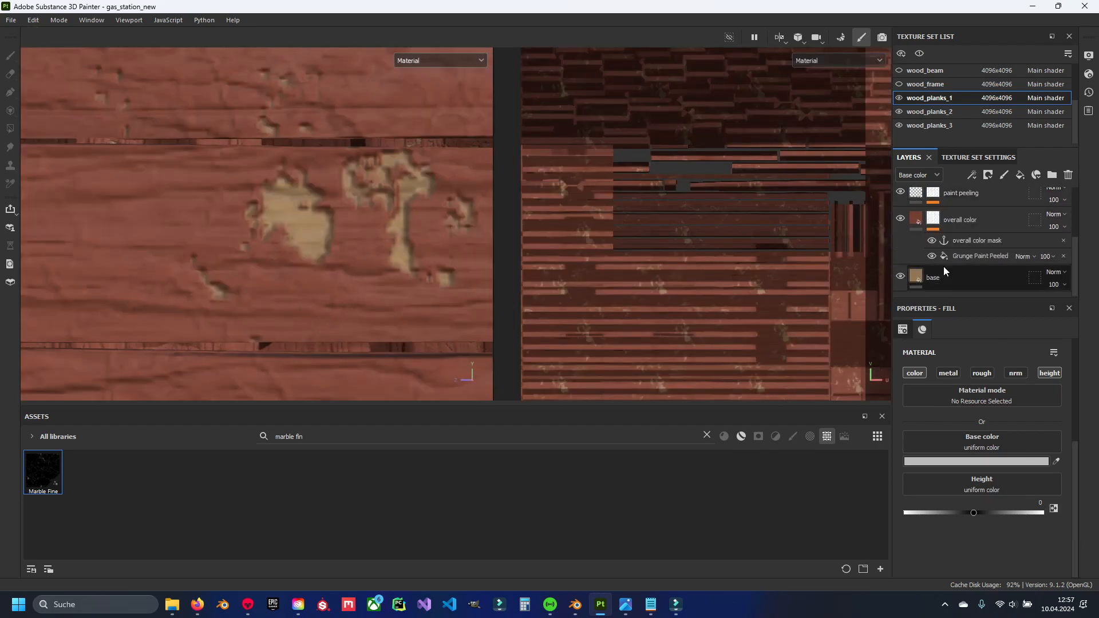
{"action": "left_click", "coordinate": [960, 250]}
{"action": "left_click", "coordinate": [1016, 465]}
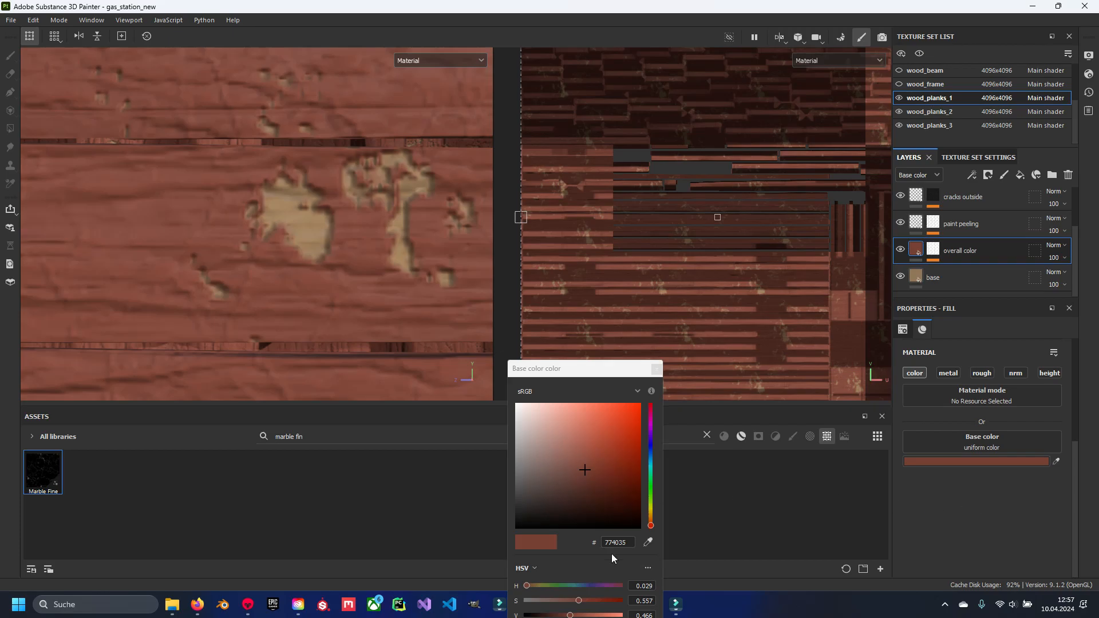
{"action": "left_click", "coordinate": [657, 369]}
{"action": "scroll", "coordinate": [911, 218], "scroll_direction": "up", "scroll_amount": 2}
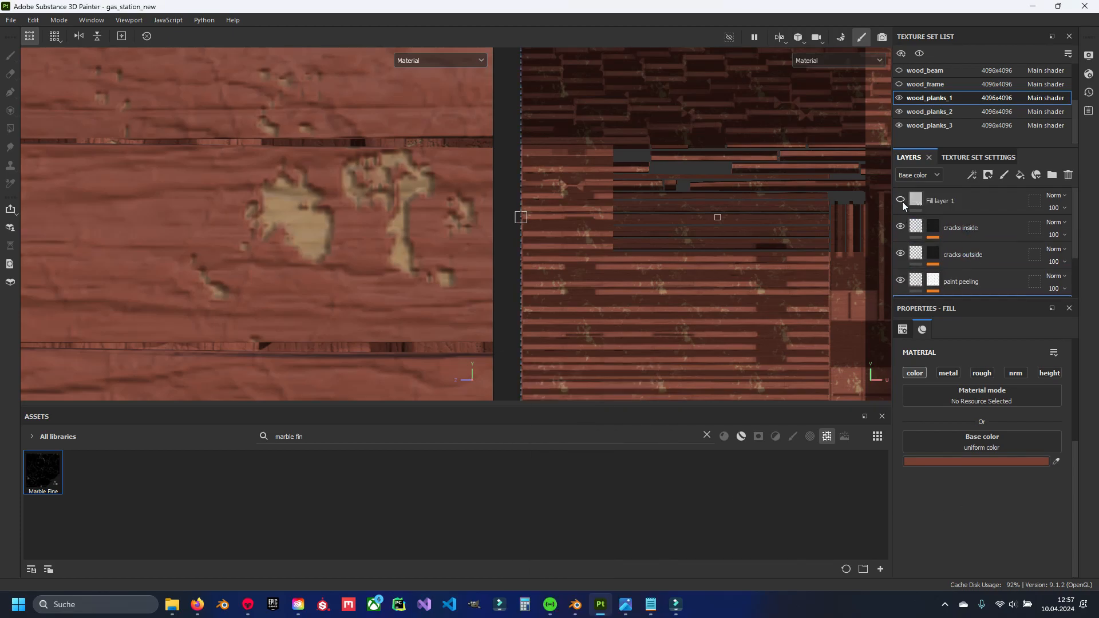
Show the hidden fill layer again, enter 774035 as its base color and lighten it to 8B4538.
{"action": "left_click", "coordinate": [901, 200]}
{"action": "left_click", "coordinate": [979, 463]}
{"action": "left_click", "coordinate": [932, 210]}
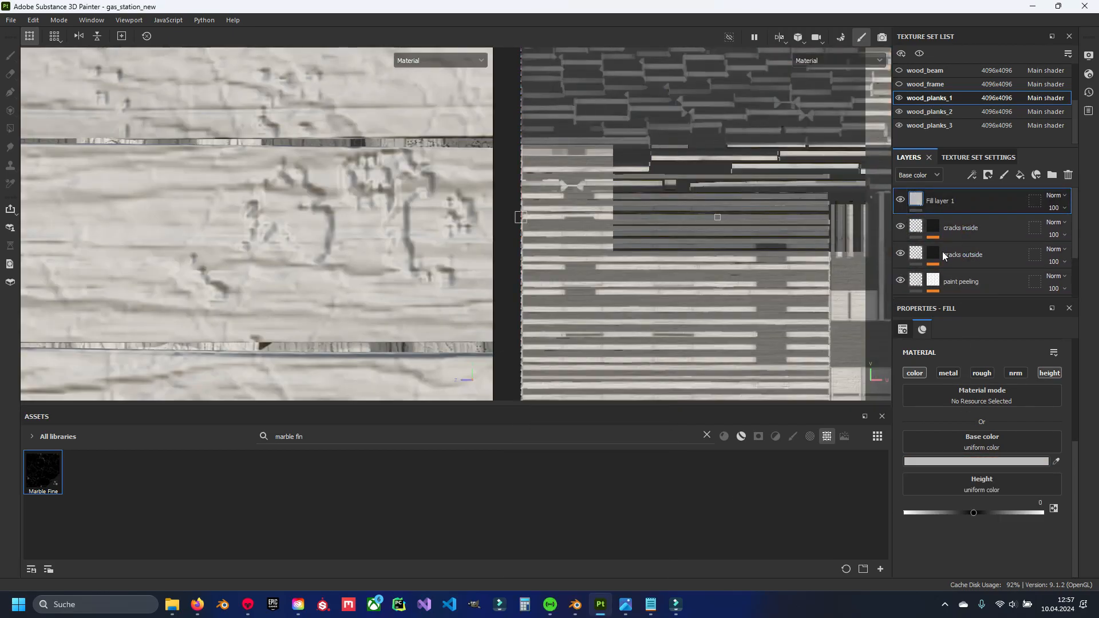
{"action": "left_click", "coordinate": [979, 462]}
{"action": "left_click_drag", "start_coordinate": [631, 542], "coordinate": [550, 541]}
{"action": "type", "text": "774035"}
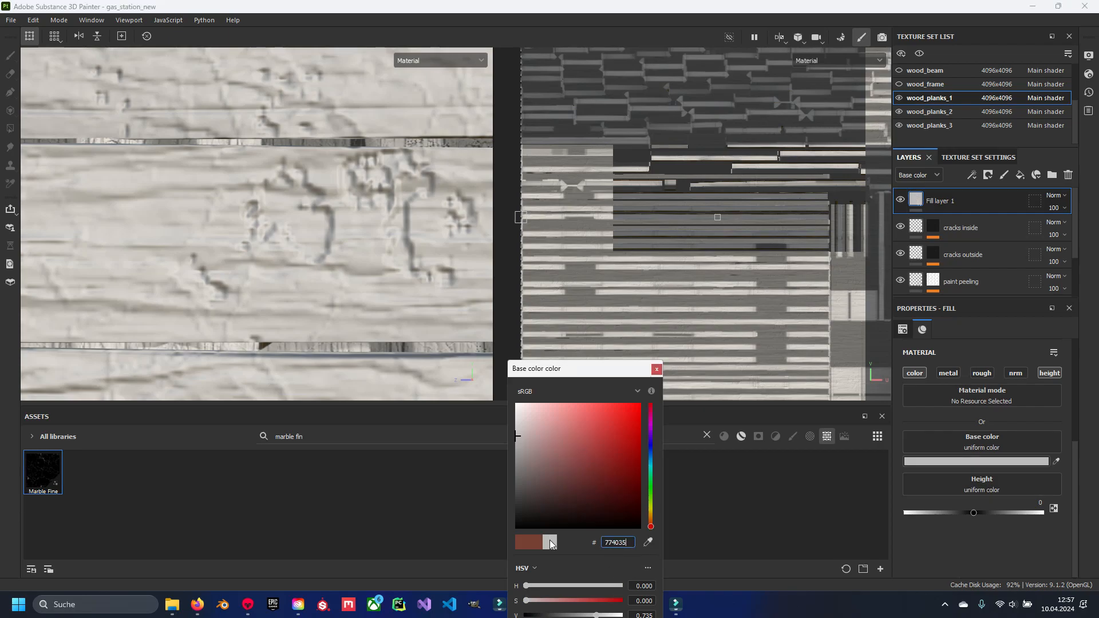
{"action": "left_click_drag", "start_coordinate": [585, 467], "coordinate": [589, 459]}
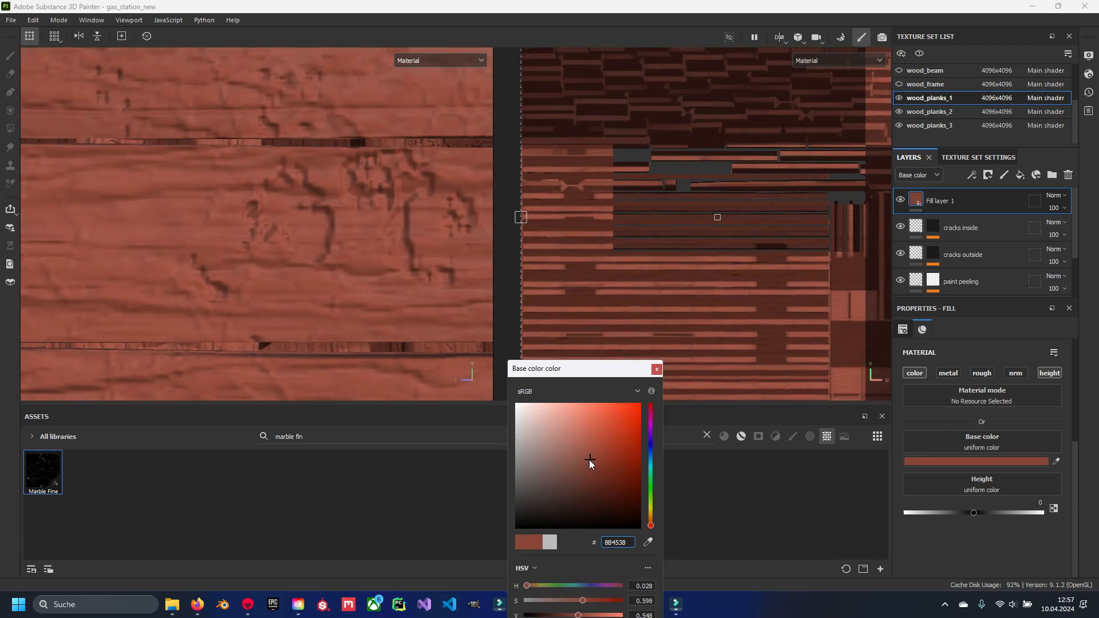
{"action": "left_click", "coordinate": [657, 369]}
Give the new fill layer a black mask containing a fill that references the overall color mask anchor point.
{"action": "mouse_move", "coordinate": [377, 231]}
{"action": "left_mouse_down", "text": "alt"}
{"action": "mouse_move", "coordinate": [383, 217]}
{"action": "mouse_move", "coordinate": [394, 230]}
{"action": "left_mouse_up", "text": "alt"}
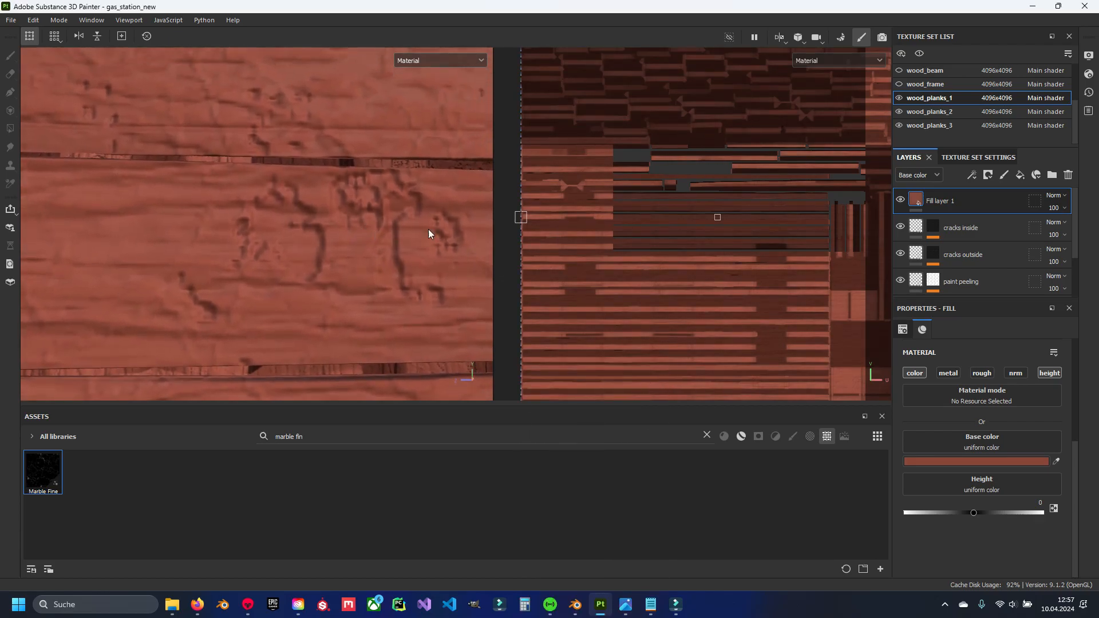
{"action": "right_click", "coordinate": [950, 202]}
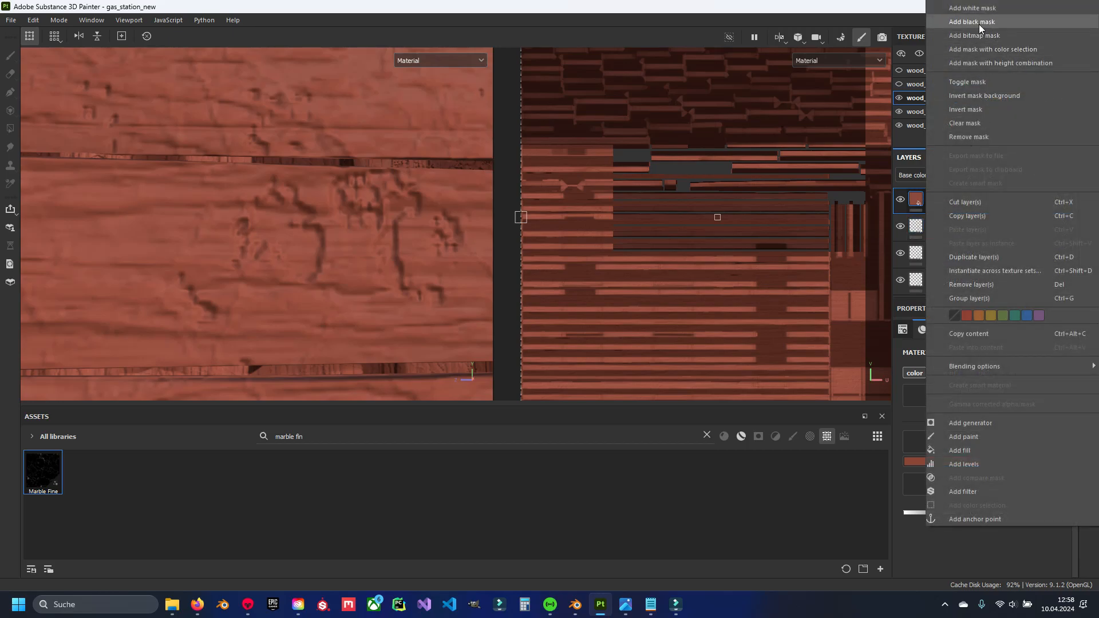
{"action": "left_click", "coordinate": [979, 21]}
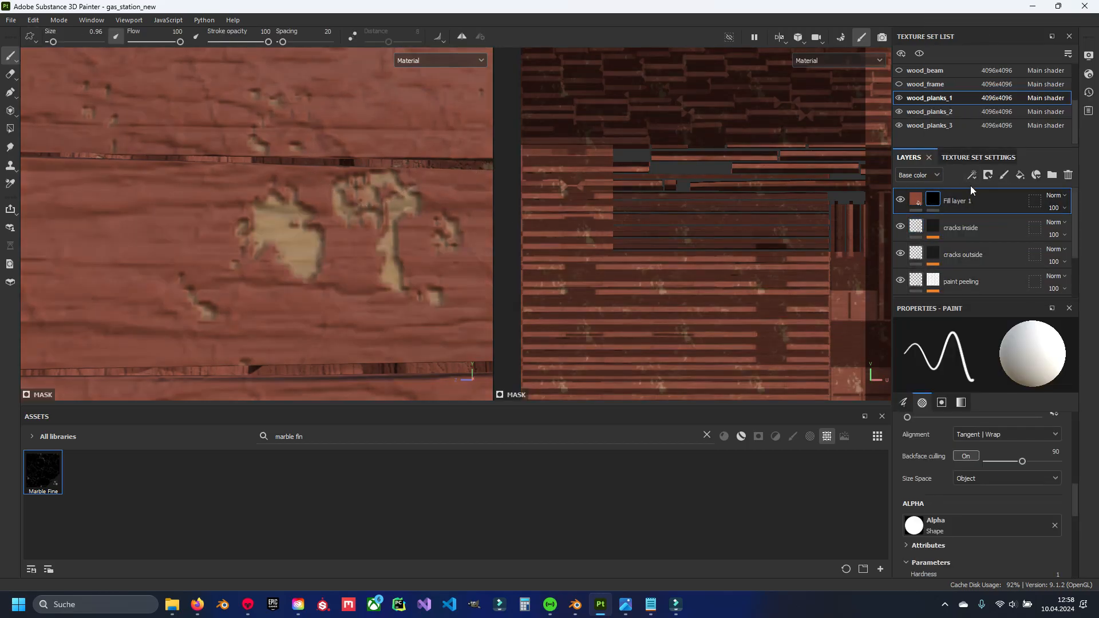
{"action": "right_click", "coordinate": [939, 200]}
{"action": "left_click", "coordinate": [973, 395]}
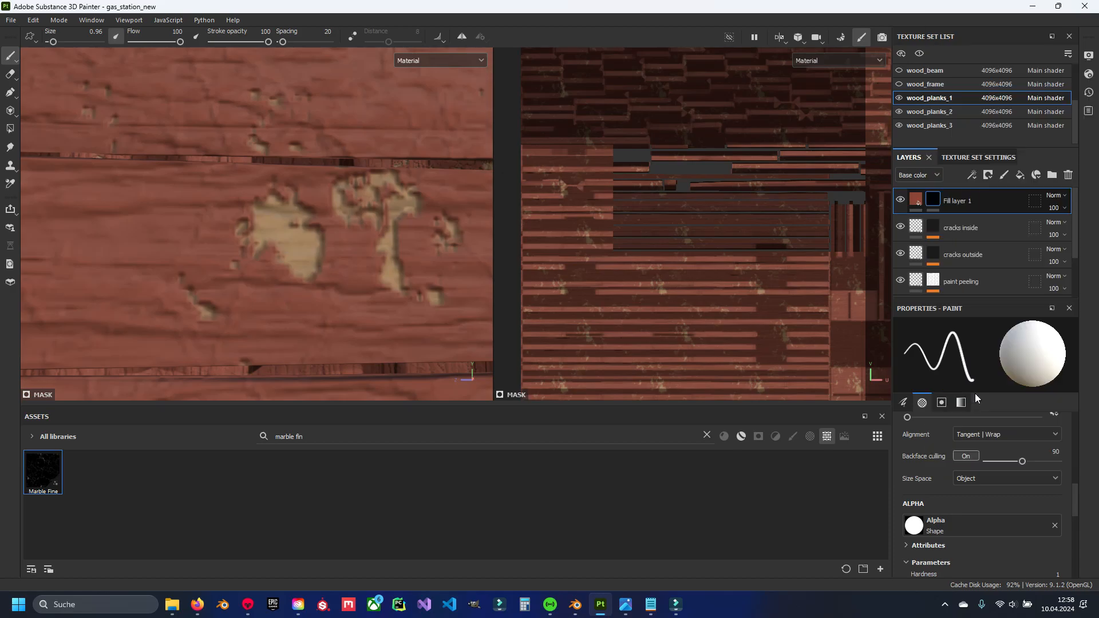
{"action": "left_click", "coordinate": [924, 386]}
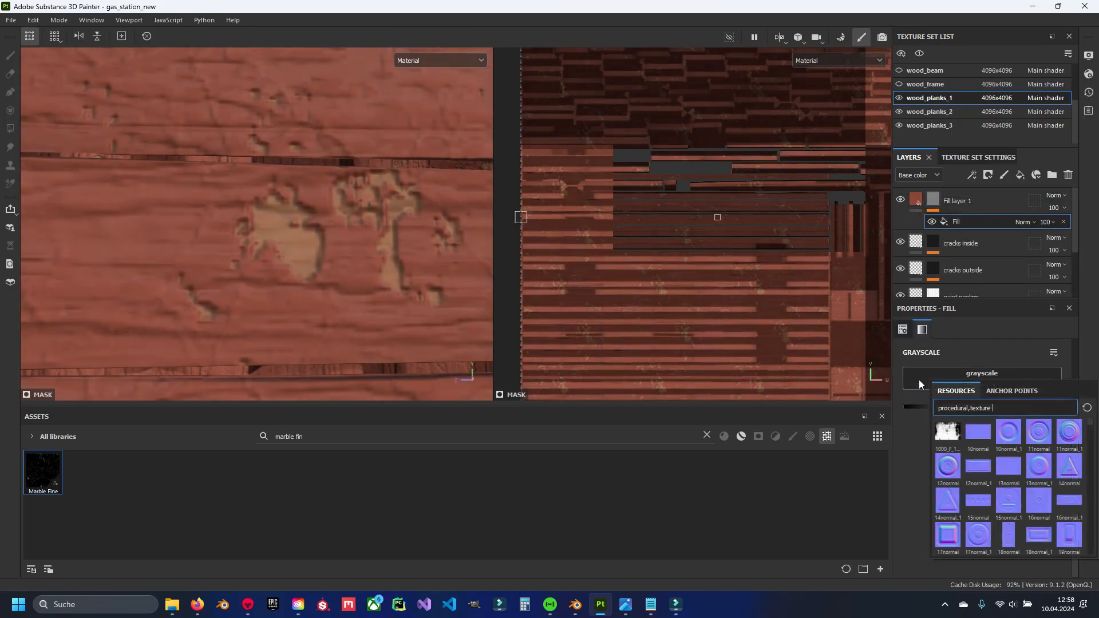
{"action": "left_click", "coordinate": [1012, 391]}
{"action": "left_click", "coordinate": [983, 410]}
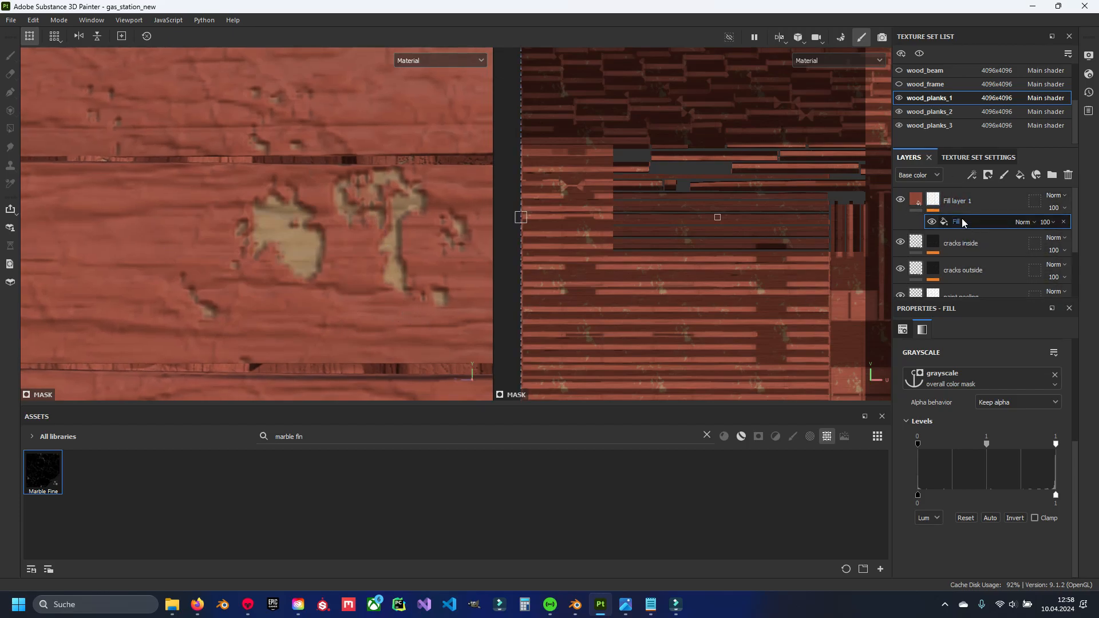
Add a Highpass filter above the fill in the new layer's mask.
{"action": "left_click", "coordinate": [932, 200]}
{"action": "right_click", "coordinate": [933, 199]}
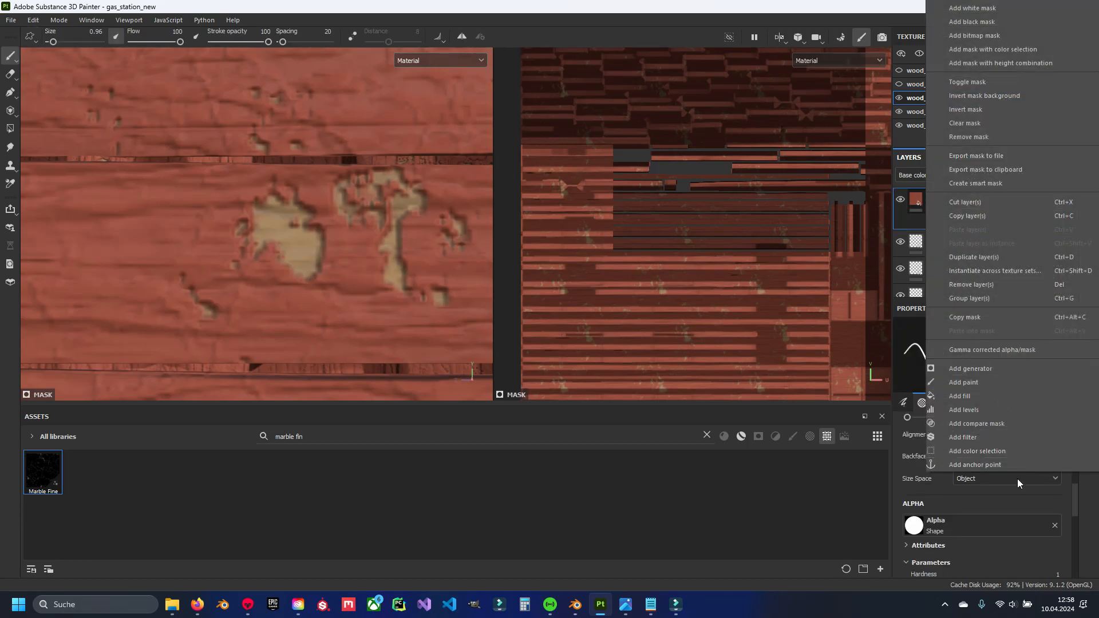
{"action": "left_click", "coordinate": [993, 437]}
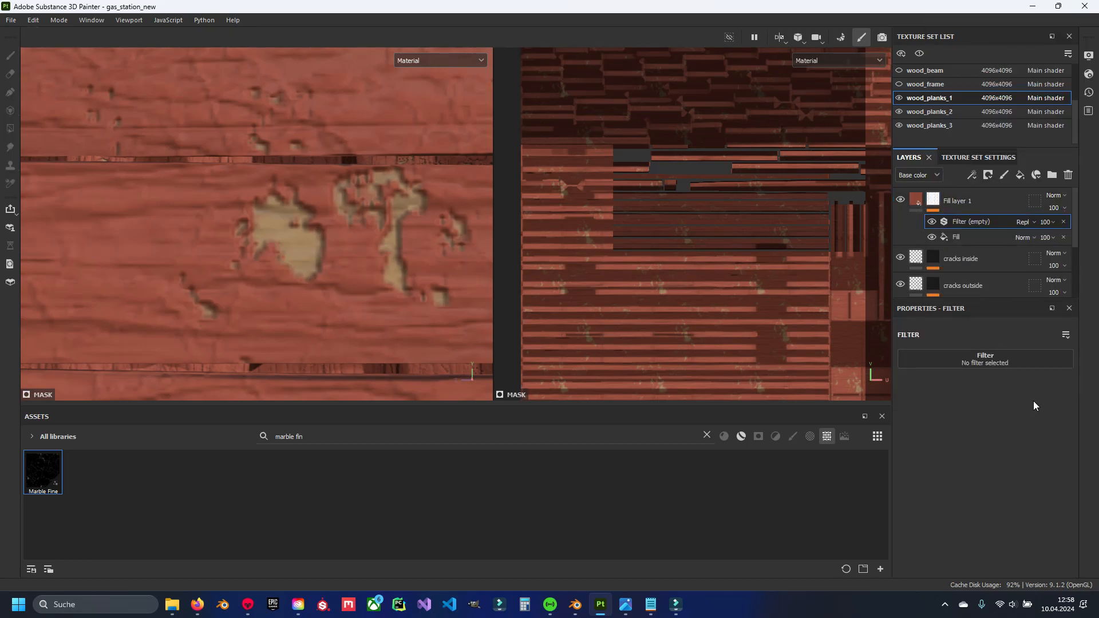
{"action": "left_click", "coordinate": [985, 355]}
{"action": "left_click", "coordinate": [1041, 395]}
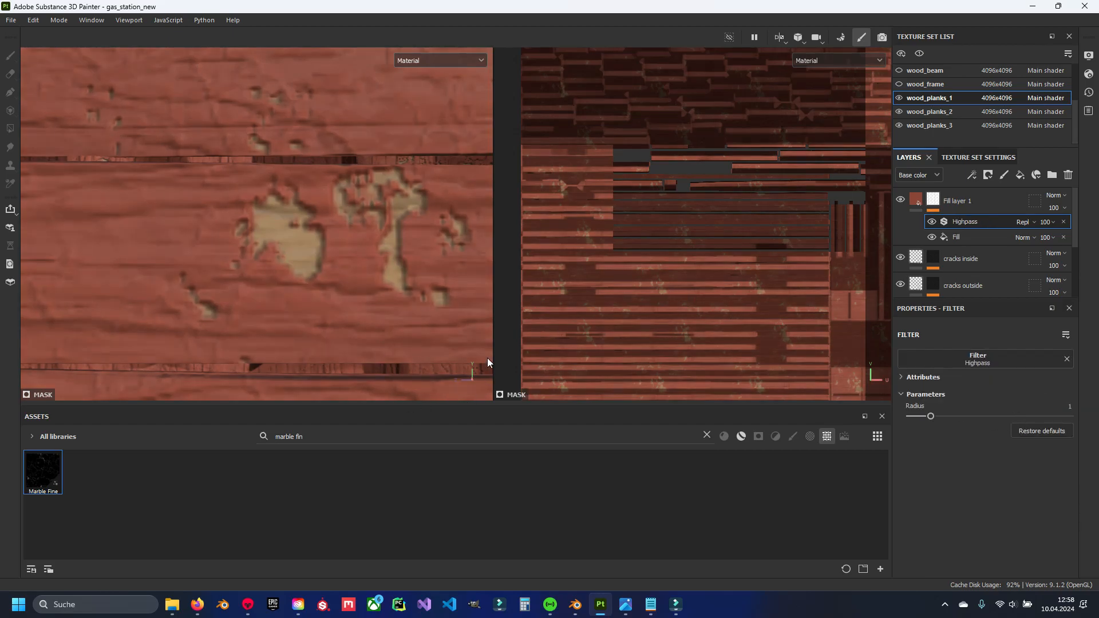
Add levels to the mask, view the mask alone and narrow the input range, with the white point at 0.574.
{"action": "left_click", "coordinate": [939, 198]}
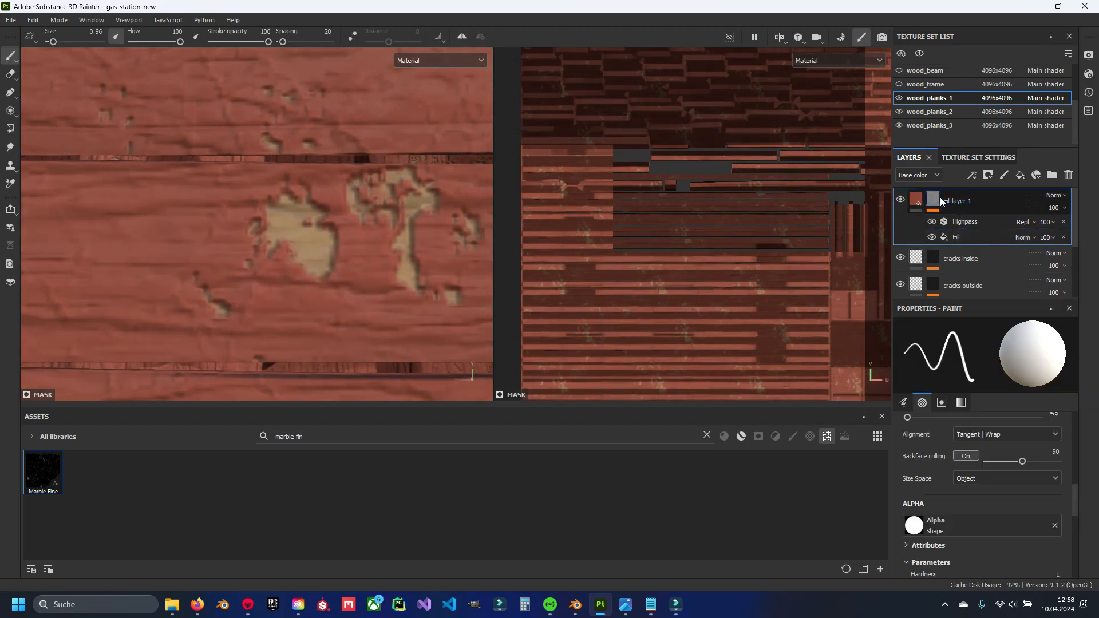
{"action": "right_click", "coordinate": [940, 198]}
{"action": "left_click", "coordinate": [989, 411]}
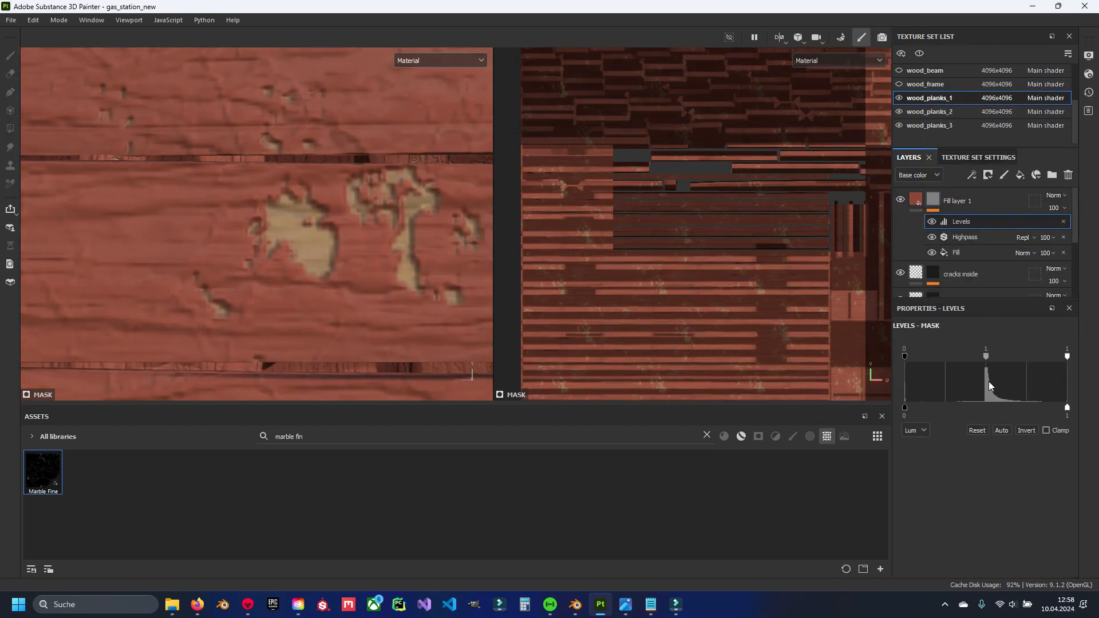
{"action": "left_click", "coordinate": [453, 60]}
{"action": "left_click", "coordinate": [415, 179]}
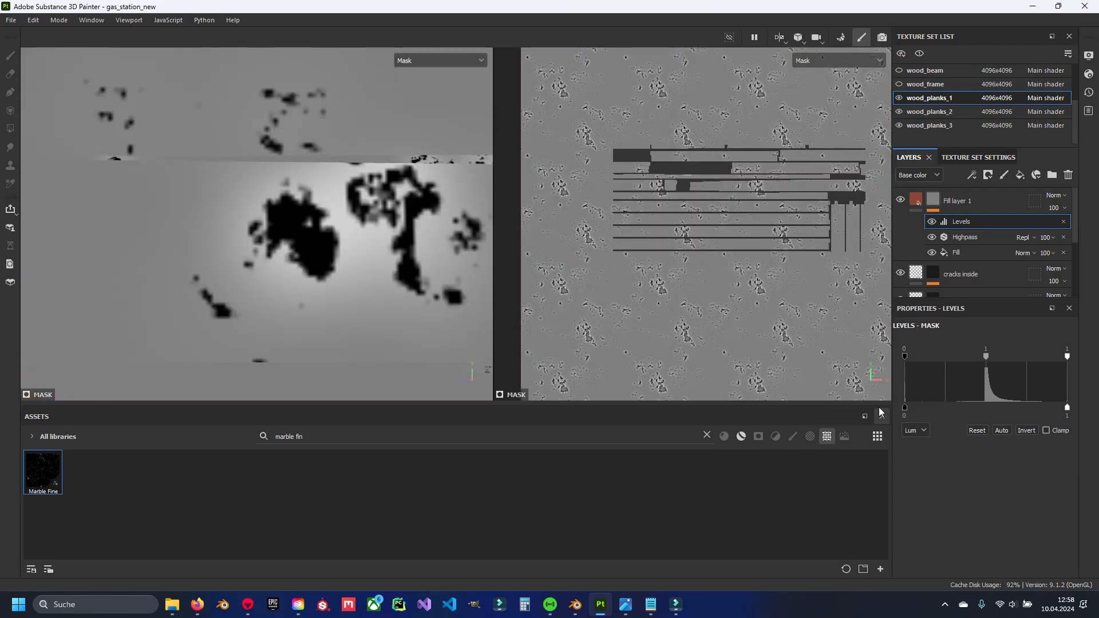
{"action": "left_click_drag", "start_coordinate": [904, 357], "coordinate": [974, 357]}
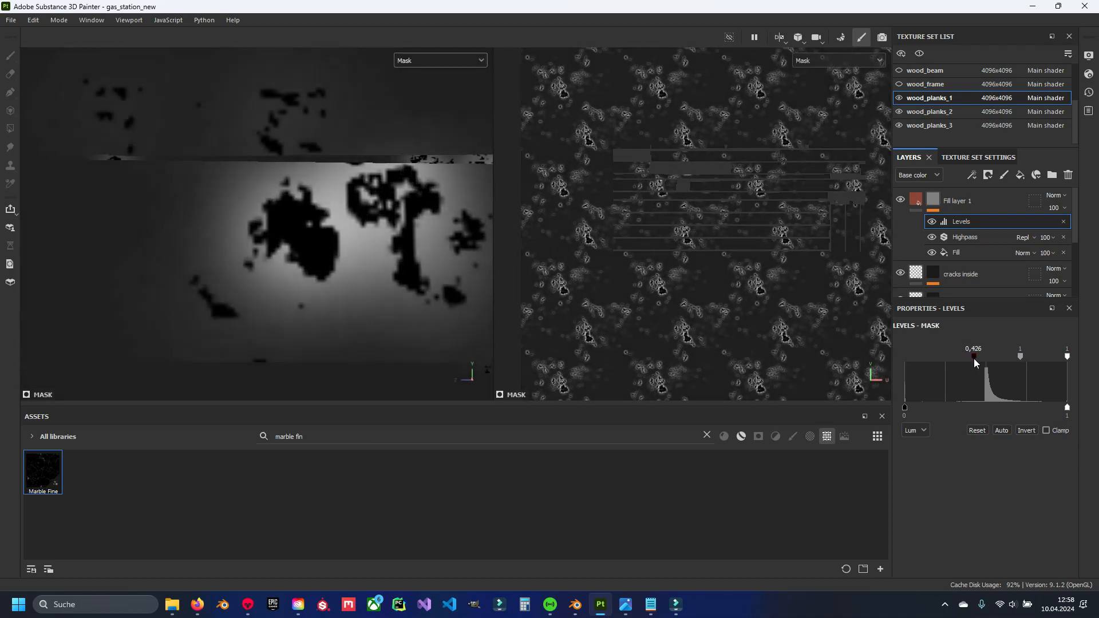
{"action": "left_click_drag", "start_coordinate": [1067, 356], "coordinate": [999, 357]}
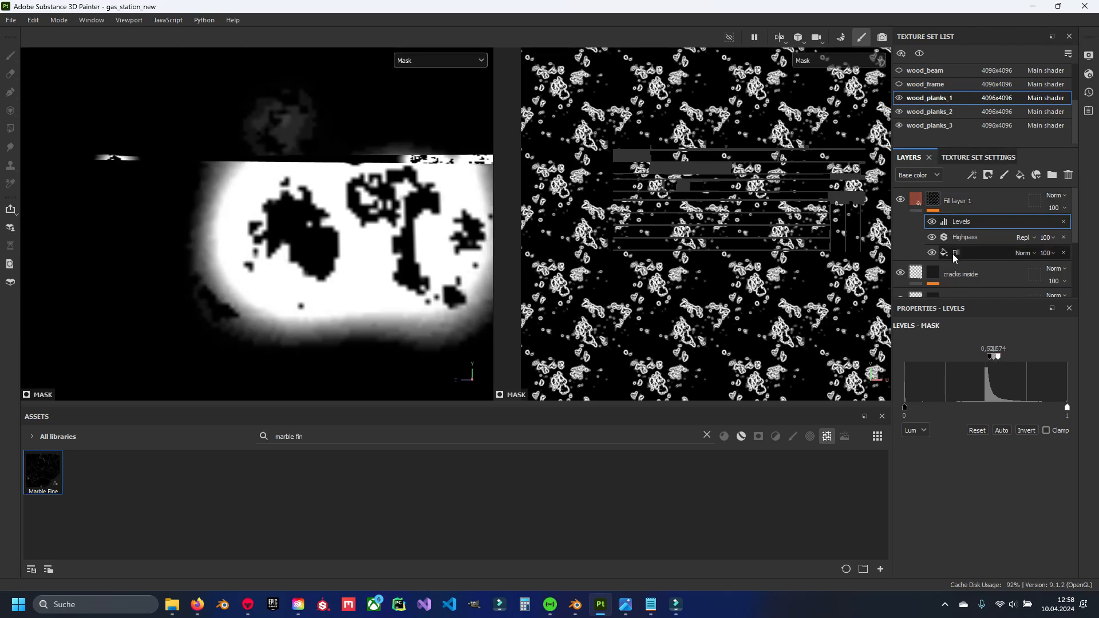
Reduce the Highpass radius to 0.14 and switch the viewport back to the material view.
{"action": "left_click", "coordinate": [965, 237]}
{"action": "left_click_drag", "start_coordinate": [930, 417], "coordinate": [912, 417]}
{"action": "left_click", "coordinate": [440, 60]}
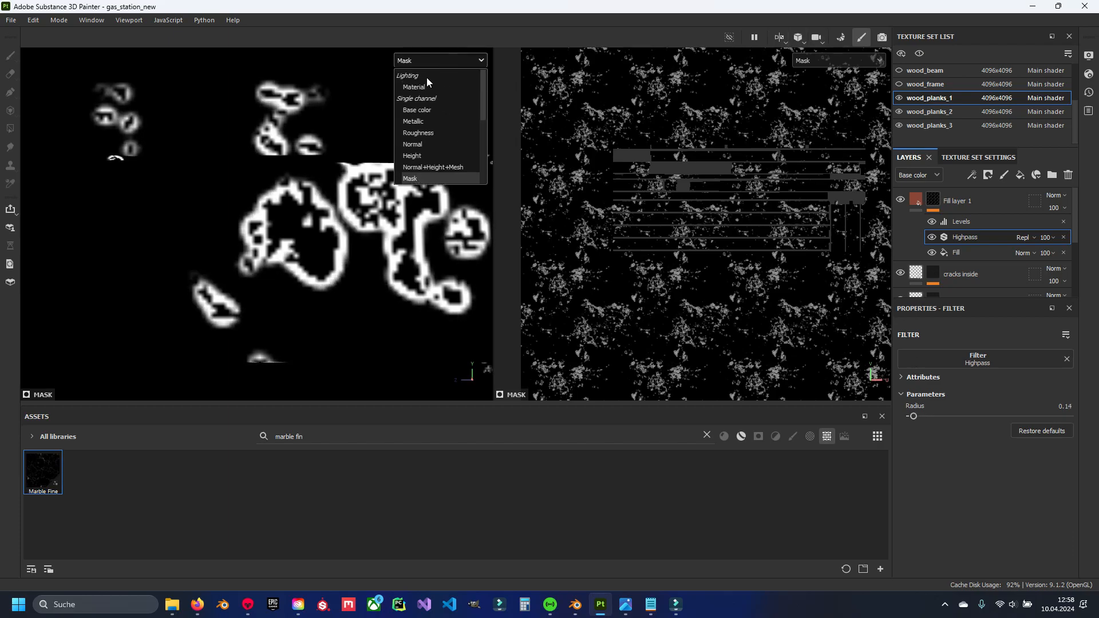
{"action": "left_click", "coordinate": [427, 79]}
Check the lighter paint edges around the peeled patches and darken the fill layer's base color to 854134.
{"action": "left_click_drag", "start_coordinate": [322, 273], "coordinate": [306, 285], "text": "alt"}
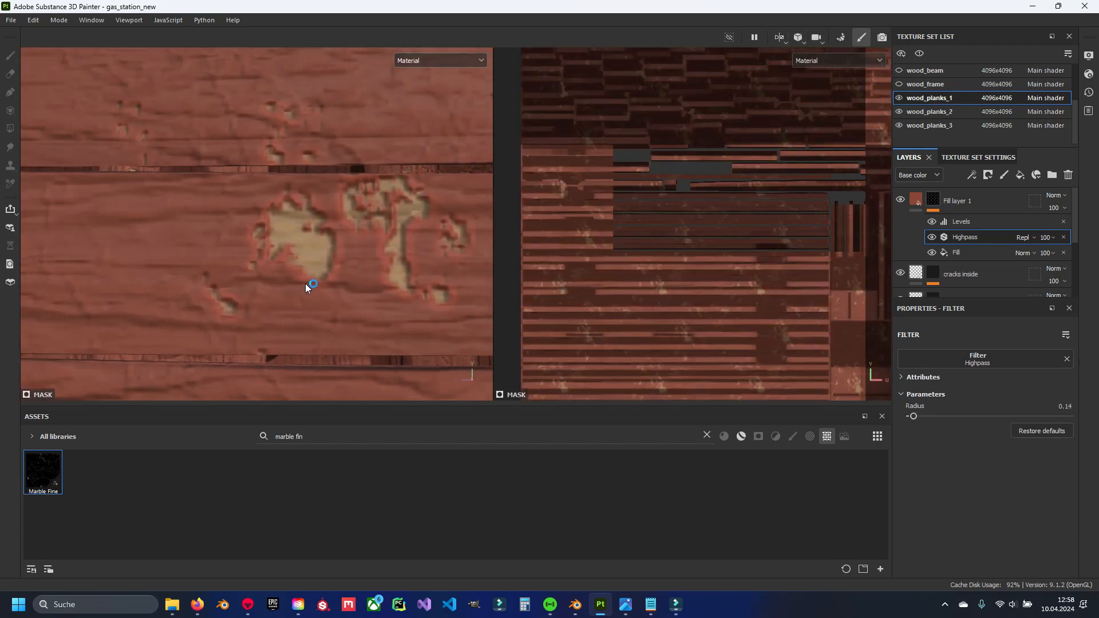
{"action": "scroll", "coordinate": [321, 270], "scroll_direction": "down", "scroll_amount": 6}
{"action": "middle_click_drag", "start_coordinate": [338, 284], "coordinate": [322, 248], "text": "alt"}
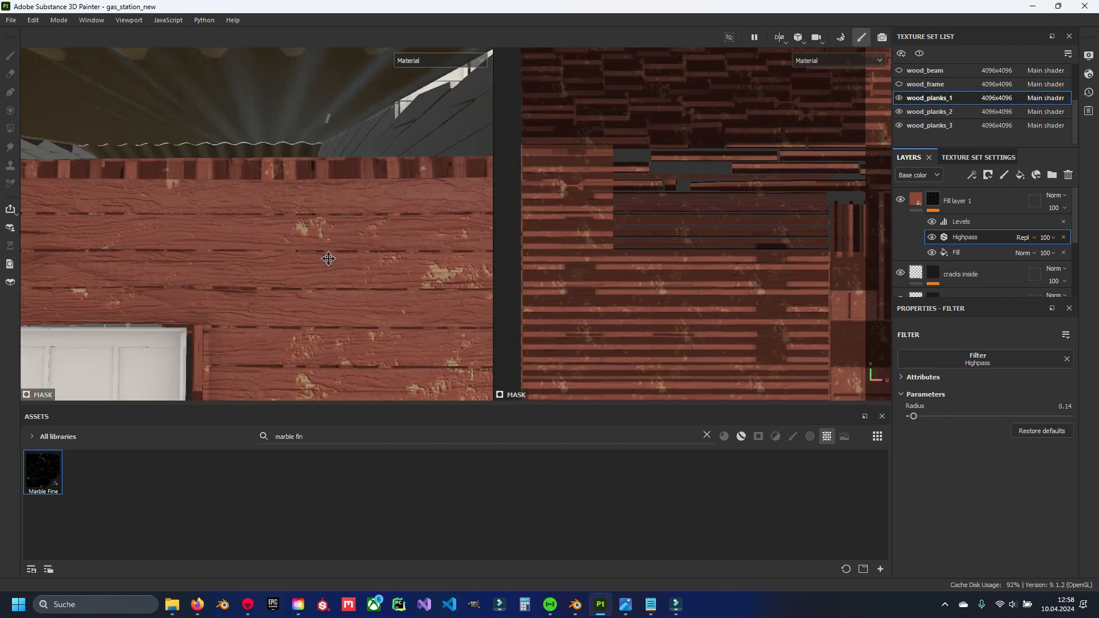
{"action": "scroll", "coordinate": [325, 259], "scroll_direction": "up", "scroll_amount": 3}
{"action": "scroll", "coordinate": [325, 260], "scroll_direction": "up", "scroll_amount": 3}
{"action": "scroll", "coordinate": [296, 245], "scroll_direction": "up", "scroll_amount": 3}
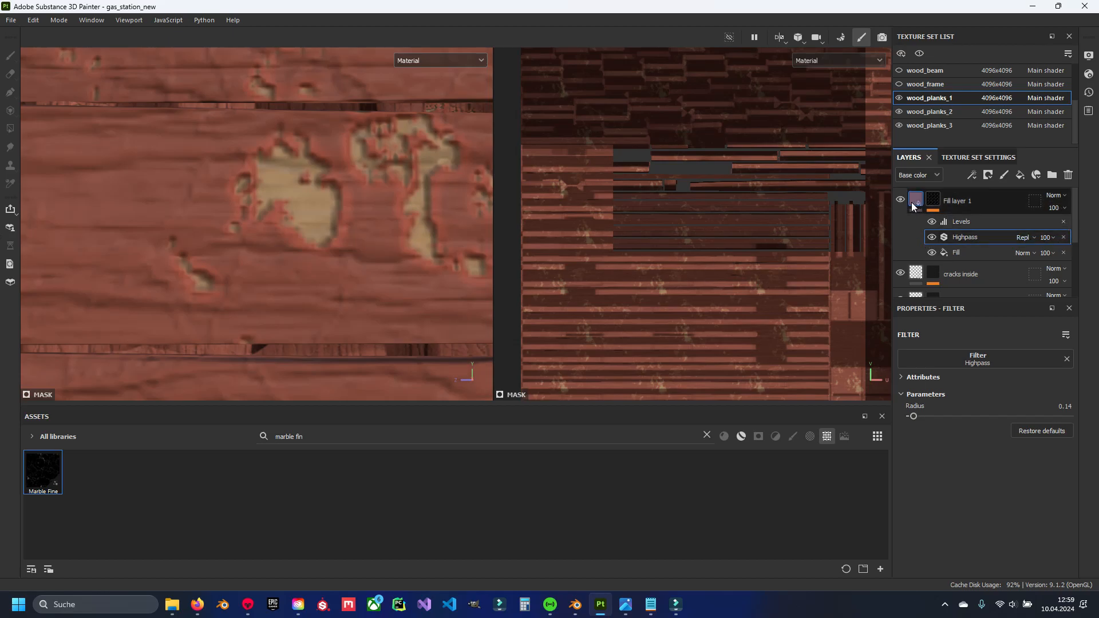
{"action": "mouse_move", "coordinate": [912, 205]}
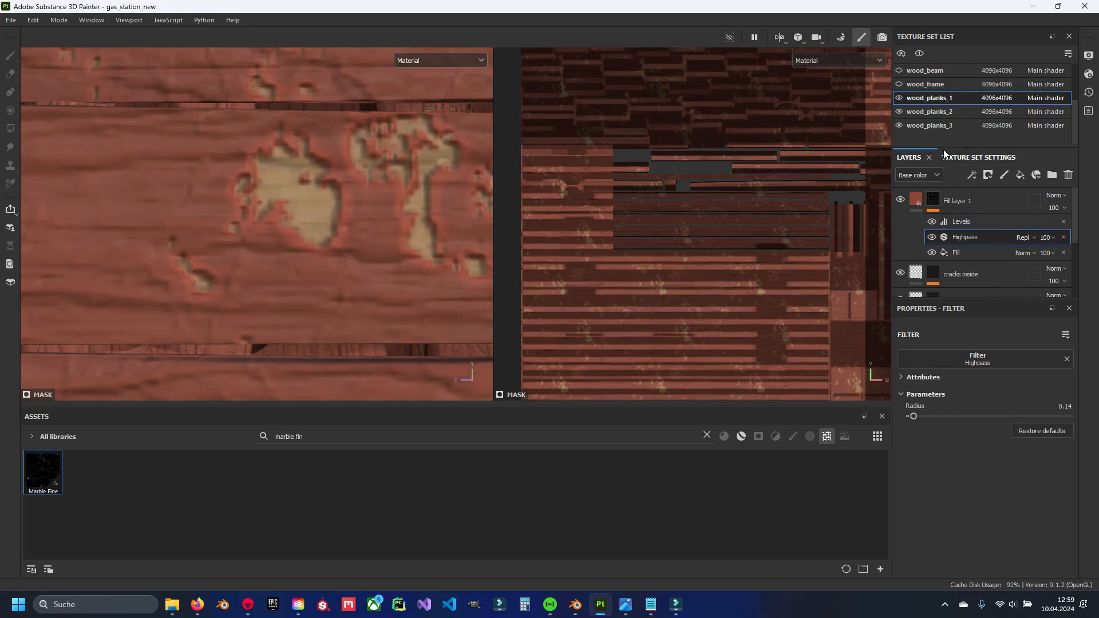
{"action": "left_click", "coordinate": [915, 200]}
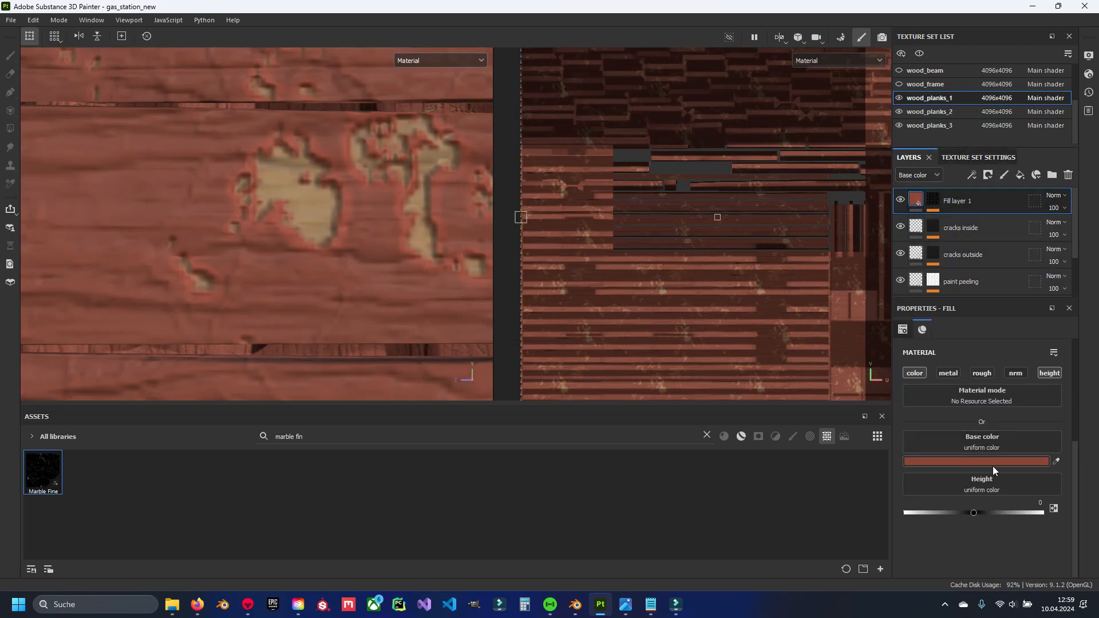
{"action": "left_click", "coordinate": [991, 462]}
{"action": "left_click_drag", "start_coordinate": [589, 461], "coordinate": [592, 461]}
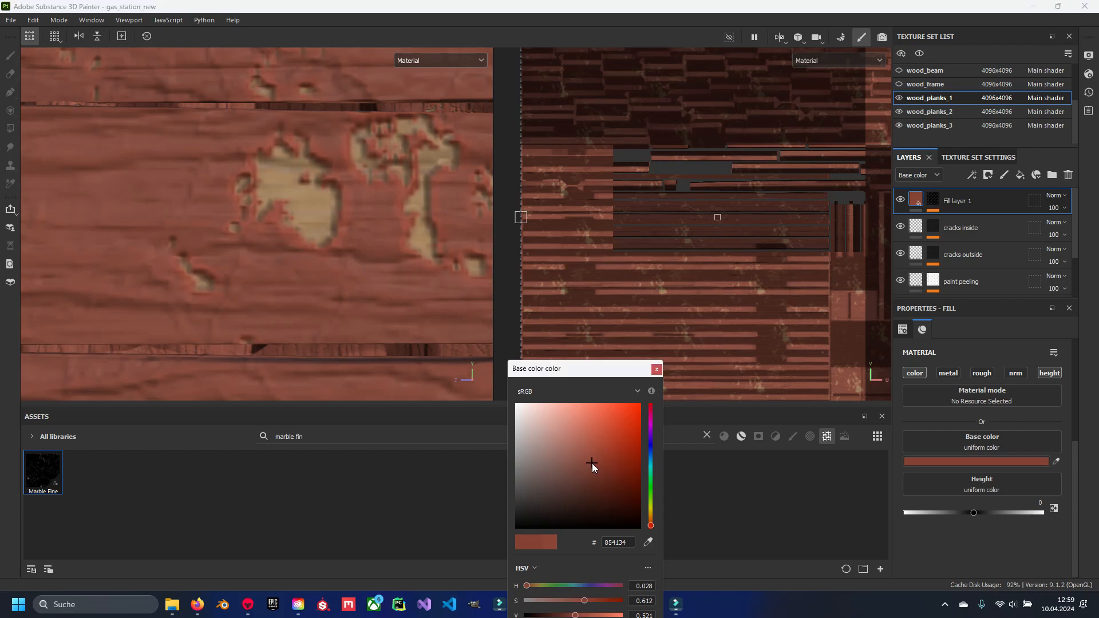
{"action": "left_click", "coordinate": [657, 369]}
Examine the toned-down paint edges across the planks beside and above the window.
{"action": "scroll", "coordinate": [247, 288], "scroll_direction": "down", "scroll_amount": 3}
{"action": "scroll", "coordinate": [321, 184], "scroll_direction": "down", "scroll_amount": 3}
{"action": "middle_click_drag", "start_coordinate": [321, 321], "coordinate": [301, 177], "text": "alt"}
{"action": "left_click_drag", "start_coordinate": [302, 177], "coordinate": [367, 232], "text": "alt"}
{"action": "scroll", "coordinate": [367, 232], "scroll_direction": "up", "scroll_amount": 2}
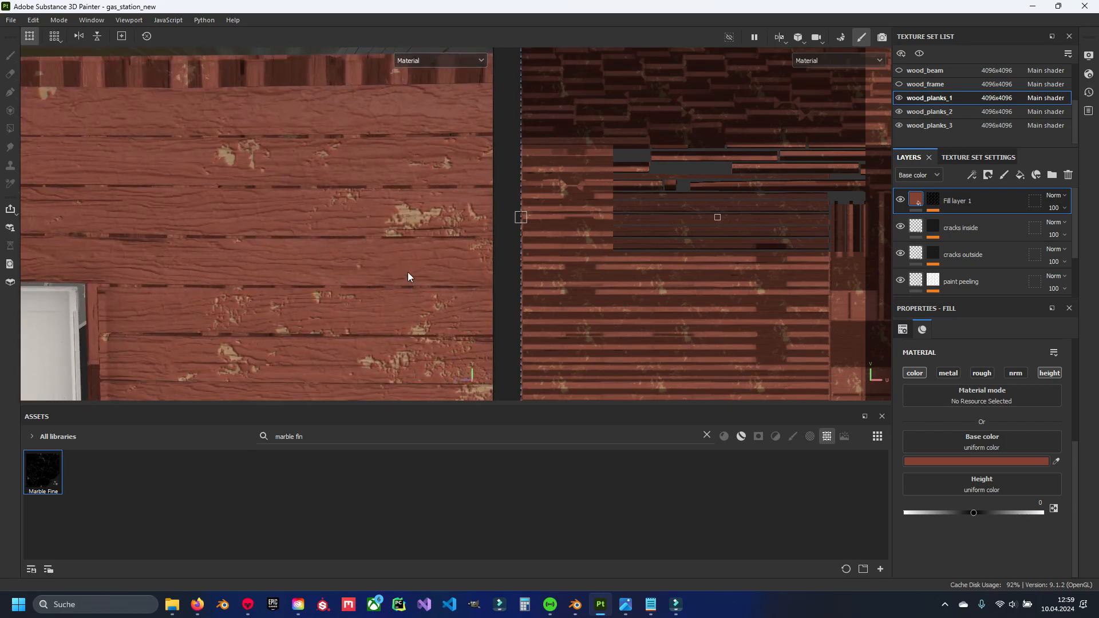
{"action": "middle_click_drag", "start_coordinate": [387, 238], "coordinate": [385, 256], "text": "alt"}
{"action": "scroll", "coordinate": [403, 255], "scroll_direction": "up", "scroll_amount": 1}
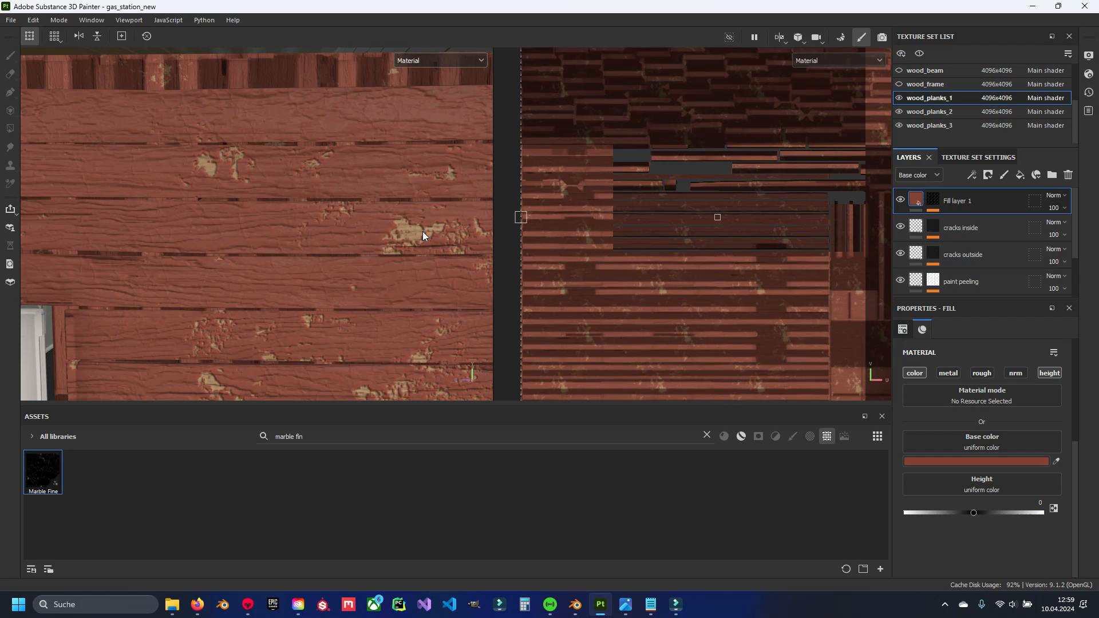
Set the tiling of the Grunge Paint Peeled fill in the overall color layer's mask to 3.
{"action": "scroll", "coordinate": [944, 240], "scroll_direction": "down", "scroll_amount": 2}
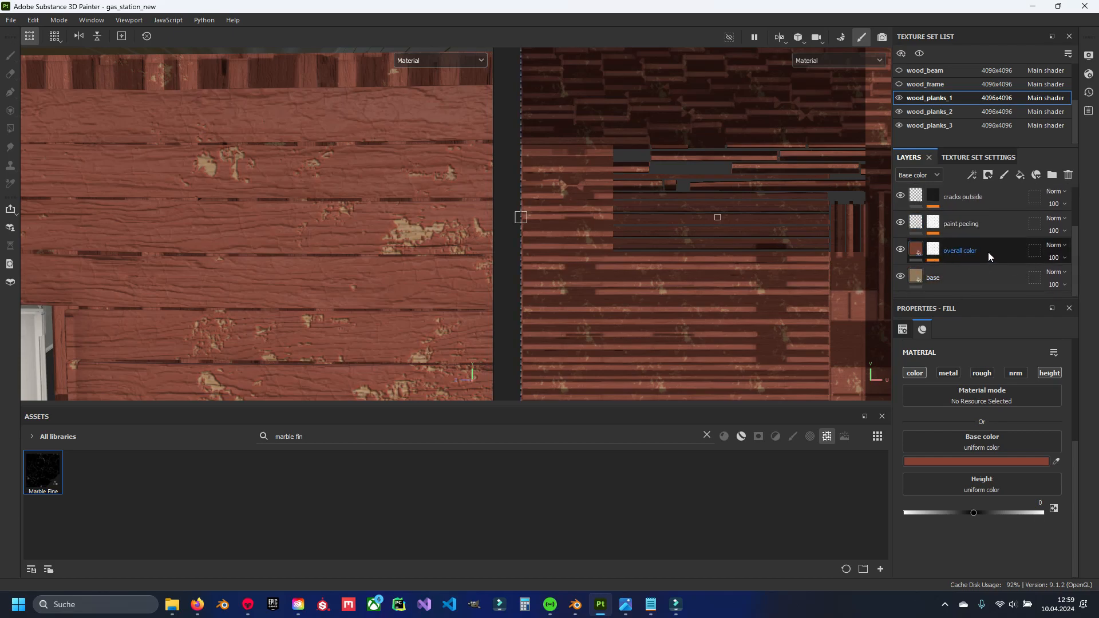
{"action": "left_click", "coordinate": [932, 252]}
{"action": "scroll", "coordinate": [975, 286], "scroll_direction": "down", "scroll_amount": 1}
{"action": "left_click", "coordinate": [988, 258]}
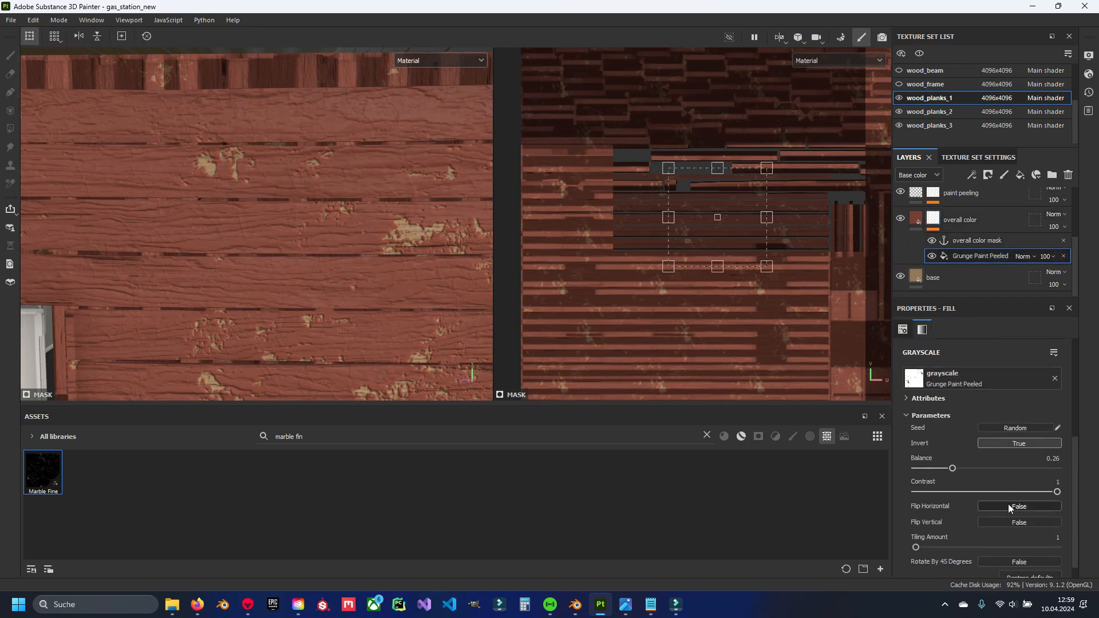
{"action": "scroll", "coordinate": [1008, 503], "scroll_direction": "up", "scroll_amount": 3}
{"action": "type", "text": "3"}
{"action": "key", "text": "Return"}
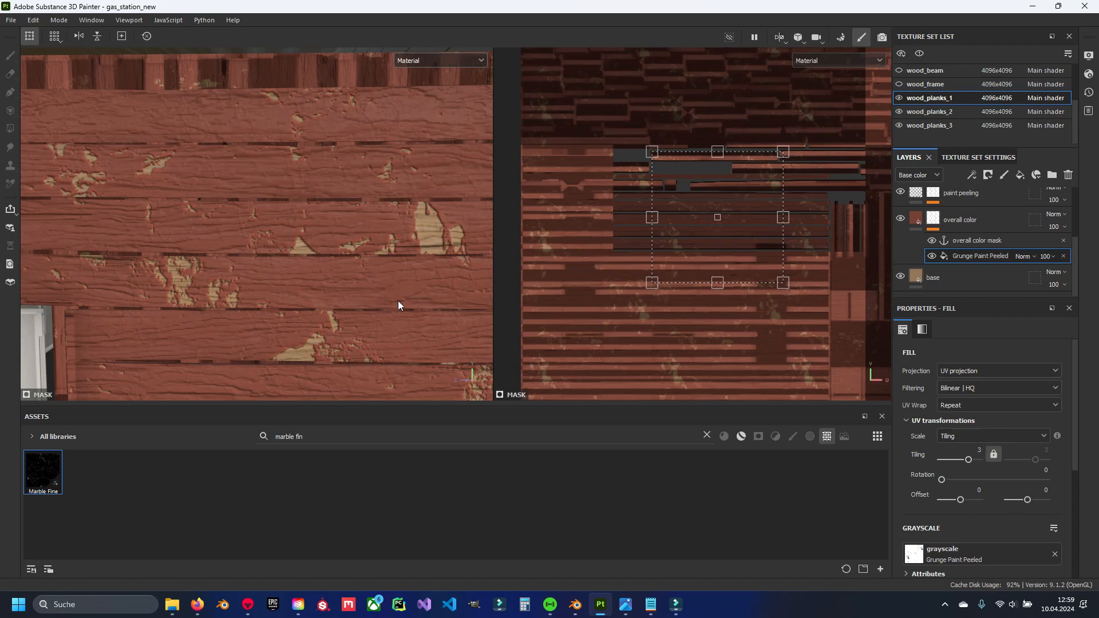
Examine the rescaled paint peeling around the building's wooden walls, from afar and up close.
{"action": "scroll", "coordinate": [331, 292], "scroll_direction": "down", "scroll_amount": 2}
{"action": "middle_click_drag", "start_coordinate": [297, 307], "coordinate": [458, 178], "text": "alt"}
{"action": "scroll", "coordinate": [218, 220], "scroll_direction": "down", "scroll_amount": 1}
{"action": "middle_click_drag", "start_coordinate": [403, 236], "coordinate": [429, 115], "text": "alt"}
{"action": "scroll", "coordinate": [238, 223], "scroll_direction": "up", "scroll_amount": 2}
{"action": "scroll", "coordinate": [275, 235], "scroll_direction": "down", "scroll_amount": 3}
{"action": "middle_click_drag", "start_coordinate": [291, 133], "coordinate": [284, 305], "text": "alt"}
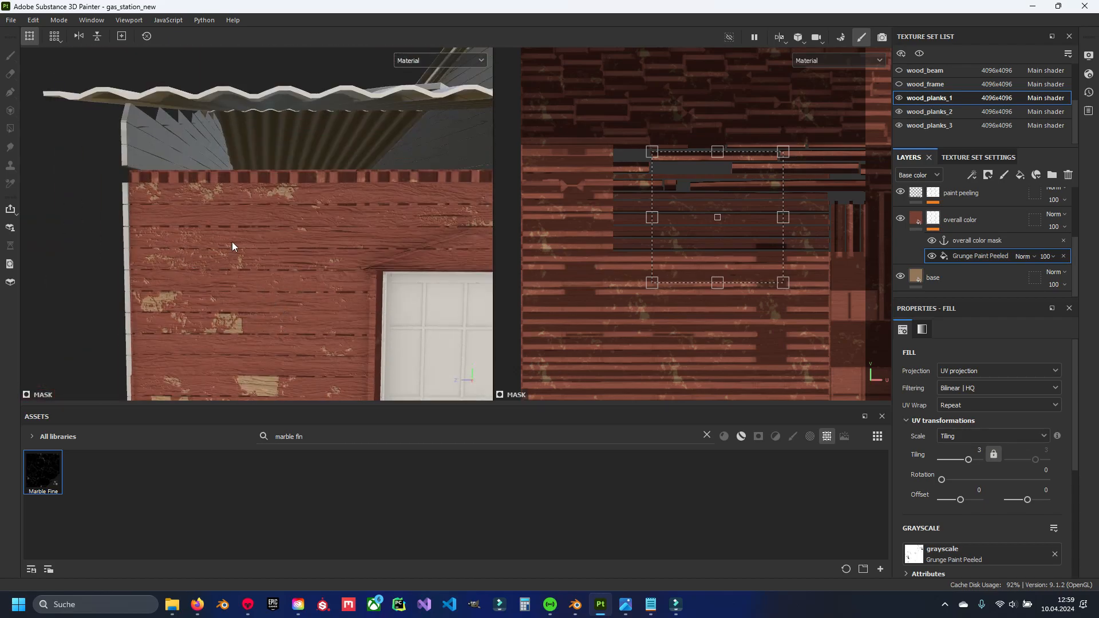
{"action": "middle_click_drag", "start_coordinate": [155, 256], "coordinate": [122, 238], "text": "alt"}
{"action": "middle_click_drag", "start_coordinate": [475, 254], "coordinate": [507, 239], "text": "alt"}
{"action": "scroll", "coordinate": [163, 235], "scroll_direction": "down", "scroll_amount": 2}
{"action": "scroll", "coordinate": [252, 229], "scroll_direction": "down", "scroll_amount": 3}
{"action": "left_click_drag", "start_coordinate": [103, 223], "coordinate": [314, 226], "text": "alt"}
{"action": "scroll", "coordinate": [314, 225], "scroll_direction": "up", "scroll_amount": 4}
{"action": "middle_click_drag", "start_coordinate": [345, 201], "coordinate": [252, 264], "text": "alt"}
{"action": "left_click_drag", "start_coordinate": [380, 213], "coordinate": [388, 221], "text": "alt"}
{"action": "middle_click_drag", "start_coordinate": [401, 186], "coordinate": [316, 228], "text": "alt"}
{"action": "scroll", "coordinate": [317, 228], "scroll_direction": "up", "scroll_amount": 4}
{"action": "left_click_drag", "start_coordinate": [287, 227], "coordinate": [302, 199], "text": "alt"}
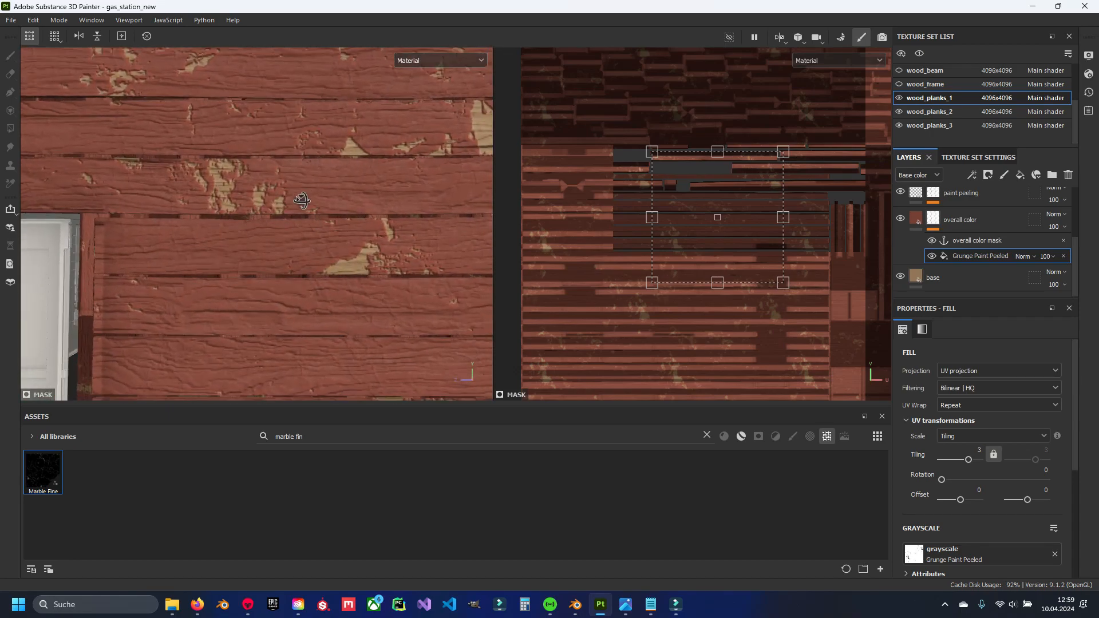
{"action": "middle_click_drag", "start_coordinate": [203, 184], "coordinate": [264, 249], "text": "alt"}
{"action": "scroll", "coordinate": [263, 249], "scroll_direction": "up", "scroll_amount": 4}
{"action": "scroll", "coordinate": [263, 249], "scroll_direction": "down", "scroll_amount": 3}
{"action": "left_click_drag", "start_coordinate": [303, 252], "coordinate": [311, 267], "text": "alt"}
{"action": "scroll", "coordinate": [310, 267], "scroll_direction": "down", "scroll_amount": 5}
{"action": "middle_click_drag", "start_coordinate": [310, 267], "coordinate": [351, 189], "text": "alt"}
{"action": "left_click_drag", "start_coordinate": [351, 189], "coordinate": [328, 223], "text": "alt"}
{"action": "middle_click_drag", "start_coordinate": [328, 222], "coordinate": [356, 247], "text": "alt"}
{"action": "middle_click_drag", "start_coordinate": [248, 200], "coordinate": [154, 212], "text": "alt"}
Add a folder at the top of the layer stack and name it color_peeling.
{"action": "left_click", "coordinate": [917, 221]}
{"action": "left_click", "coordinate": [1020, 174]}
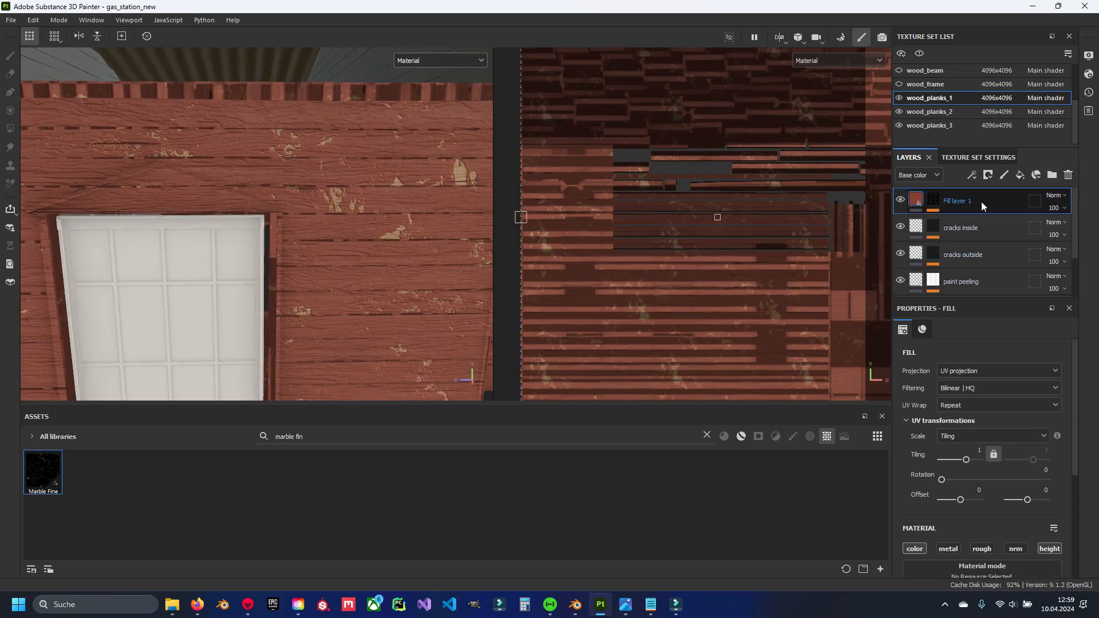
{"action": "left_click", "coordinate": [1053, 175]}
{"action": "double_click", "coordinate": [956, 201]}
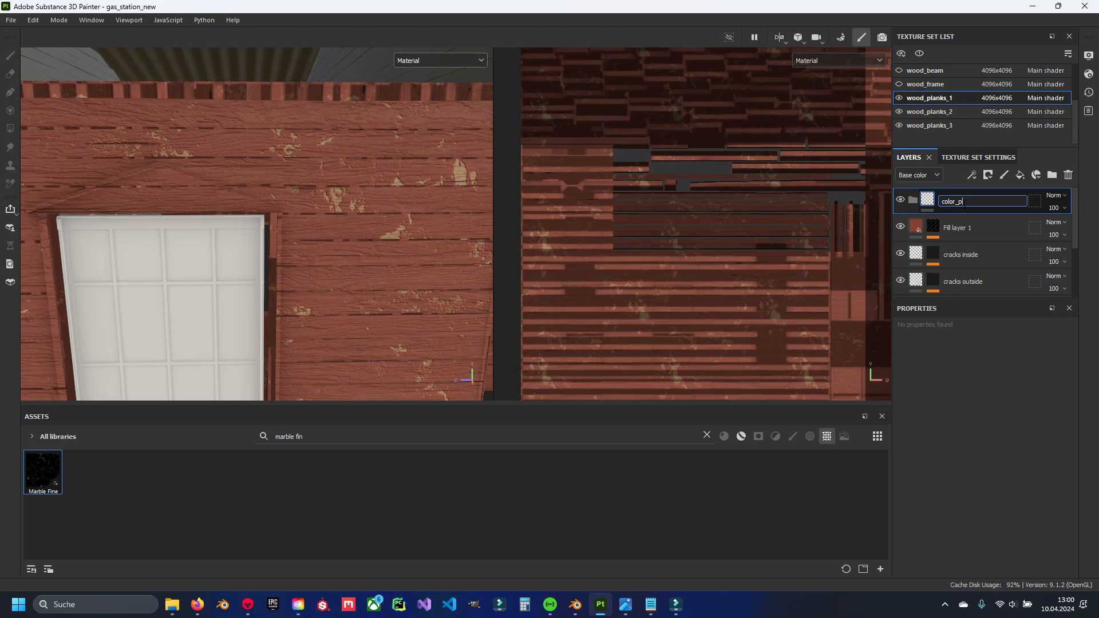
{"action": "type", "text": "color_peeling"}
{"action": "key", "text": "Return"}
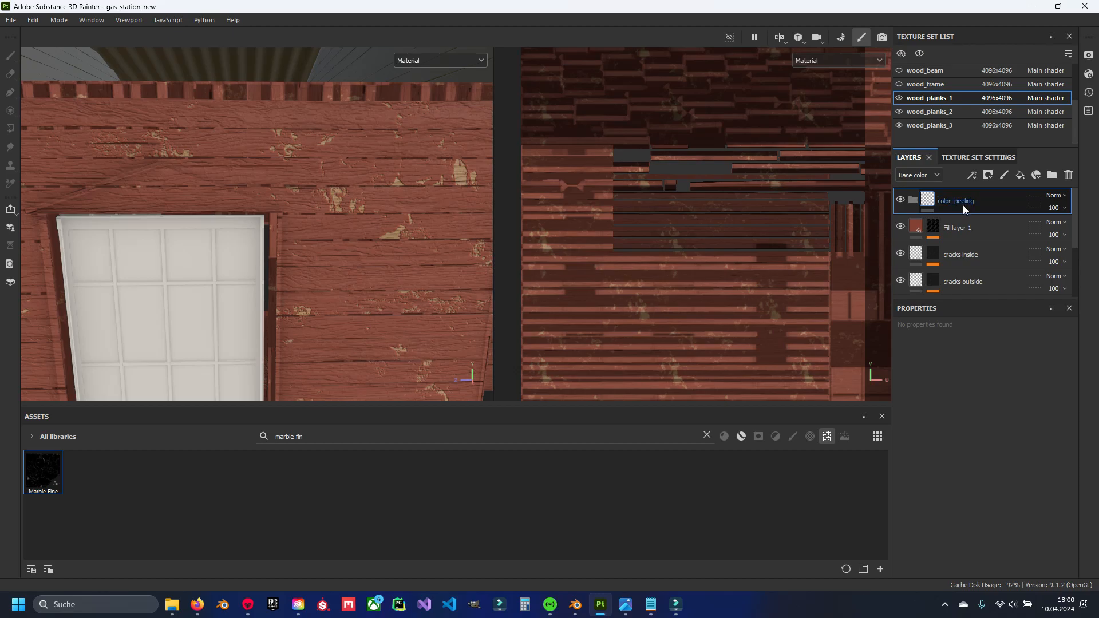
Move all layers from Fill layer 1 down to base into the color_peeling folder and collapse it.
{"action": "left_click", "coordinate": [973, 234]}
{"action": "scroll", "coordinate": [971, 249], "scroll_direction": "down", "scroll_amount": 3}
{"action": "left_click", "coordinate": [972, 280], "text": "shift"}
{"action": "scroll", "coordinate": [971, 269], "scroll_direction": "up", "scroll_amount": 3}
{"action": "left_click_drag", "start_coordinate": [972, 232], "coordinate": [945, 201]}
{"action": "left_click", "coordinate": [913, 200]}
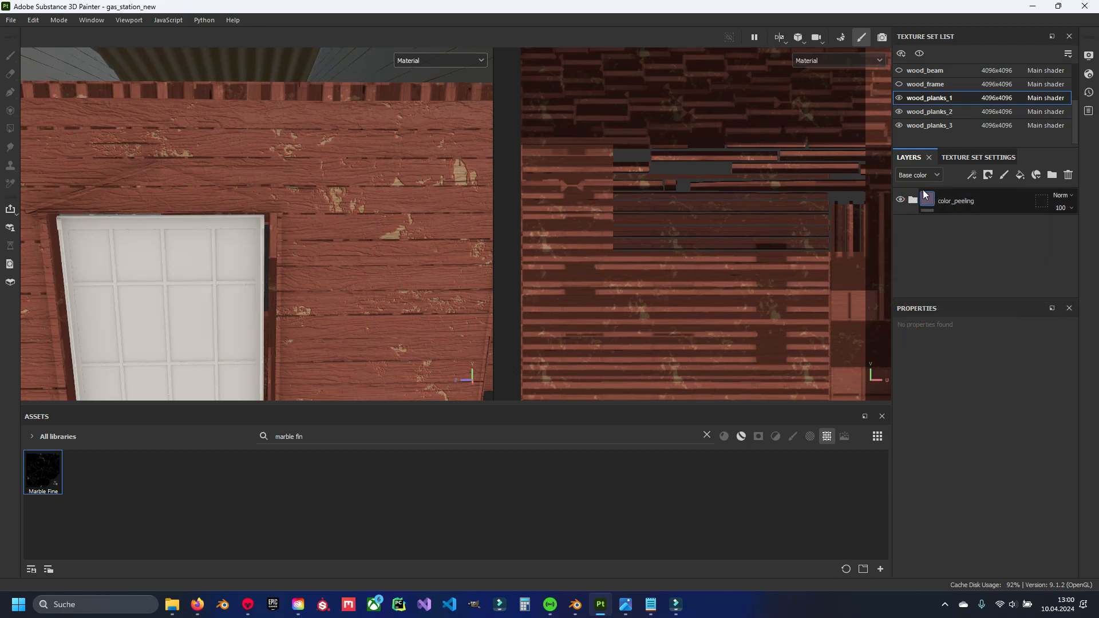
Add a fill layer at the top of the layer stack and name it dirt_overall.
{"action": "left_click", "coordinate": [1020, 175]}
{"action": "left_click_drag", "start_coordinate": [952, 227], "coordinate": [955, 198]}
{"action": "double_click", "coordinate": [939, 201]}
{"action": "type", "text": "dirt_"}
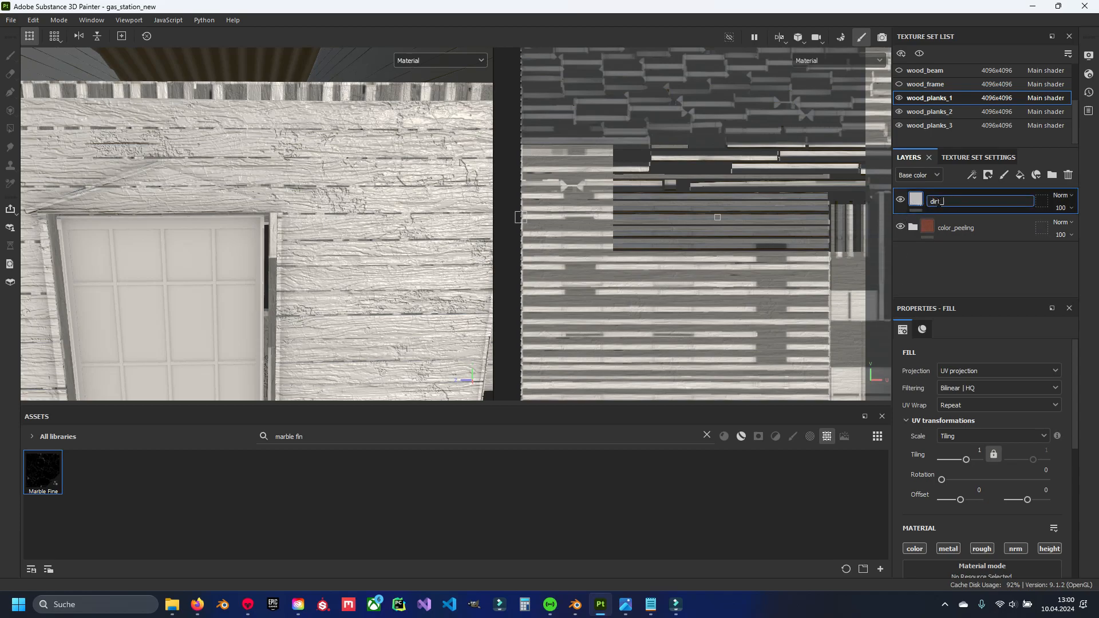
{"action": "type", "text": "overall"}
{"action": "key", "text": "Return"}
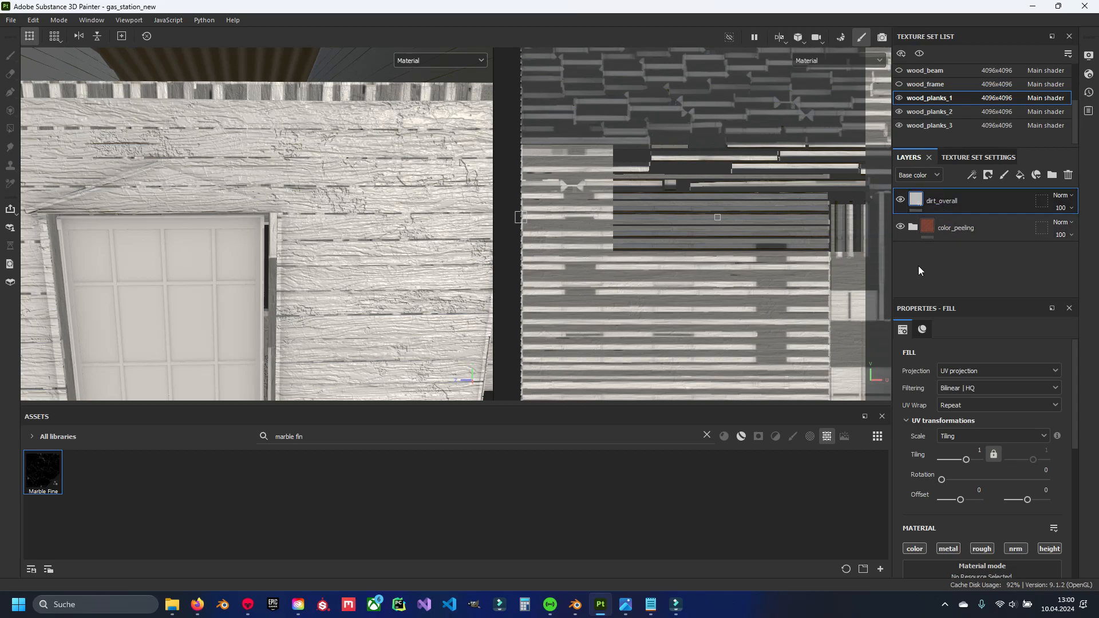
Keep only the color and height channels of dirt_overall and set its base color to 212121 and height to 0.1.
{"action": "scroll", "coordinate": [951, 554], "scroll_direction": "down", "scroll_amount": 1}
{"action": "left_click", "coordinate": [942, 516]}
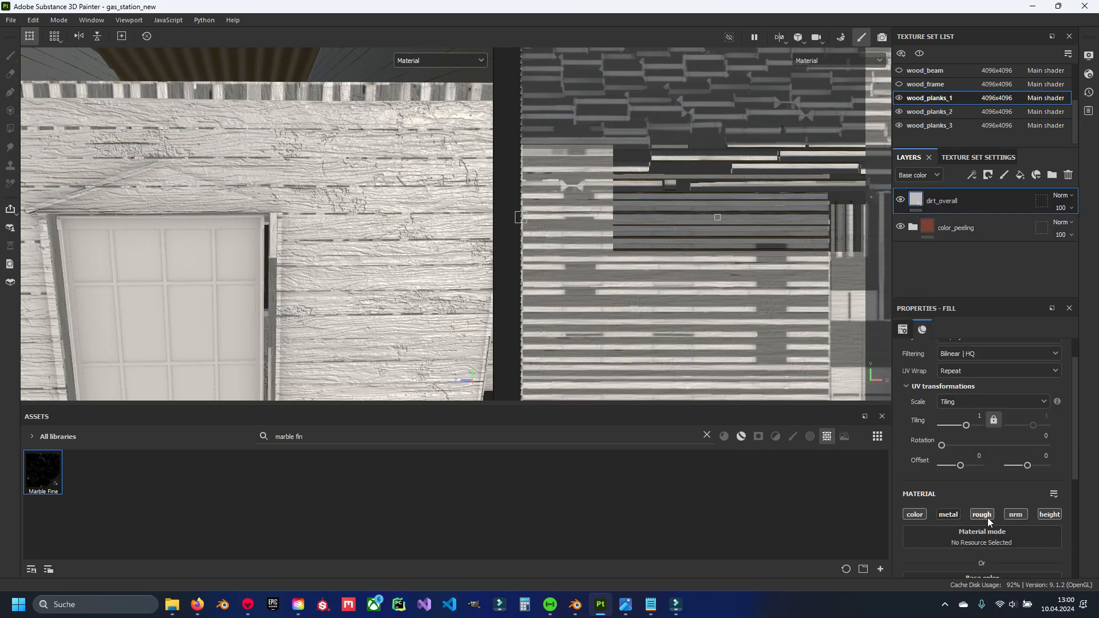
{"action": "left_click", "coordinate": [987, 518]}
{"action": "left_click", "coordinate": [1025, 516]}
{"action": "scroll", "coordinate": [988, 528], "scroll_direction": "down", "scroll_amount": 4}
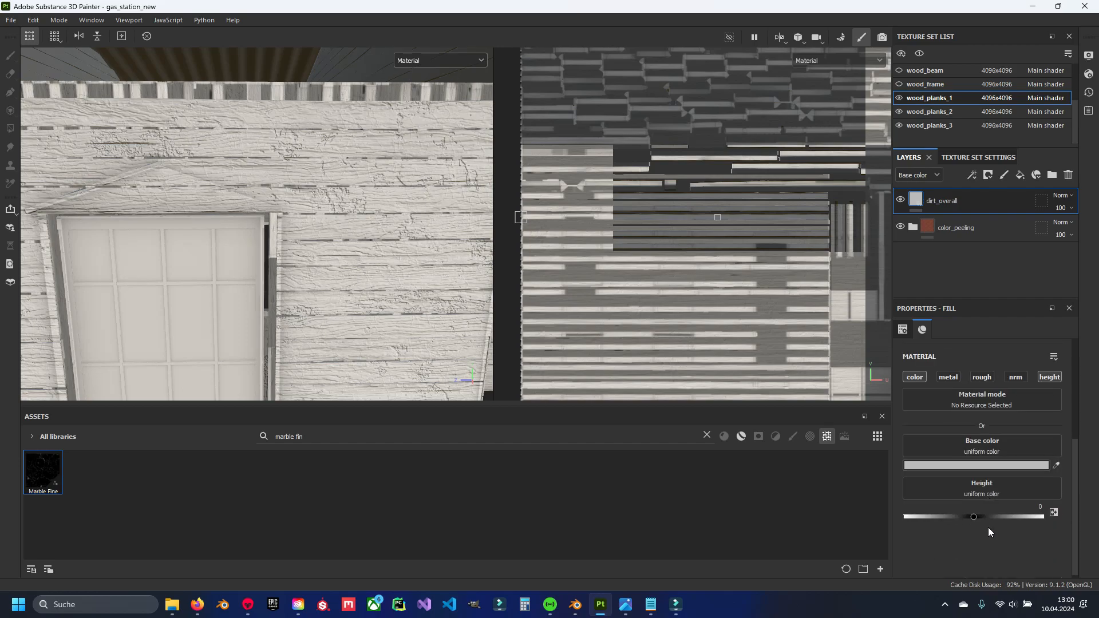
{"action": "left_click", "coordinate": [991, 465]}
{"action": "left_click_drag", "start_coordinate": [545, 458], "coordinate": [504, 513]}
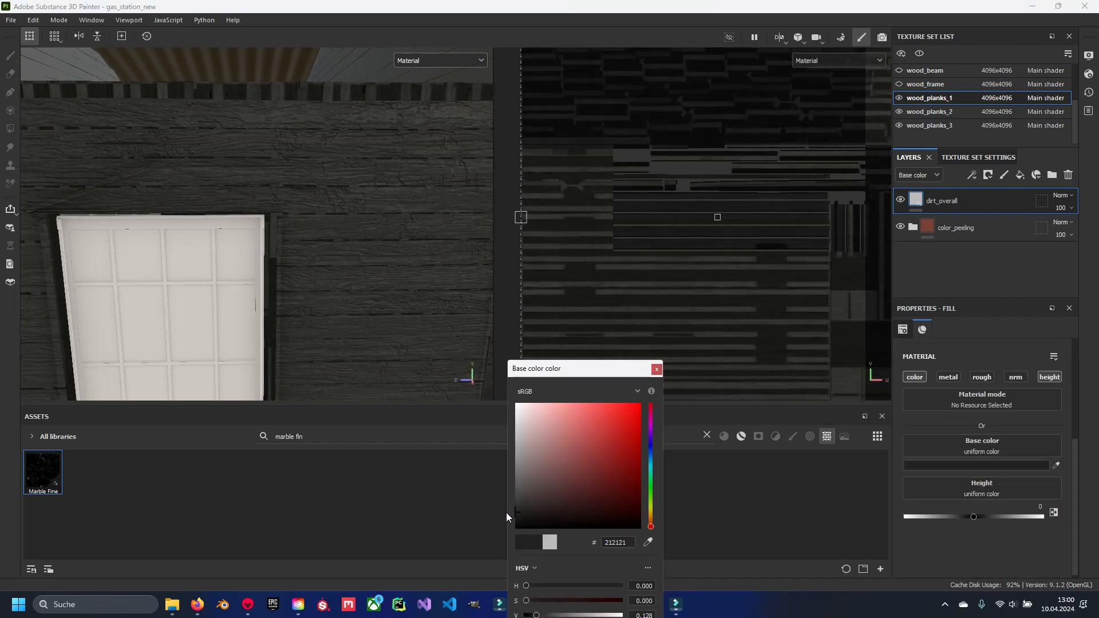
{"action": "left_click", "coordinate": [657, 369]}
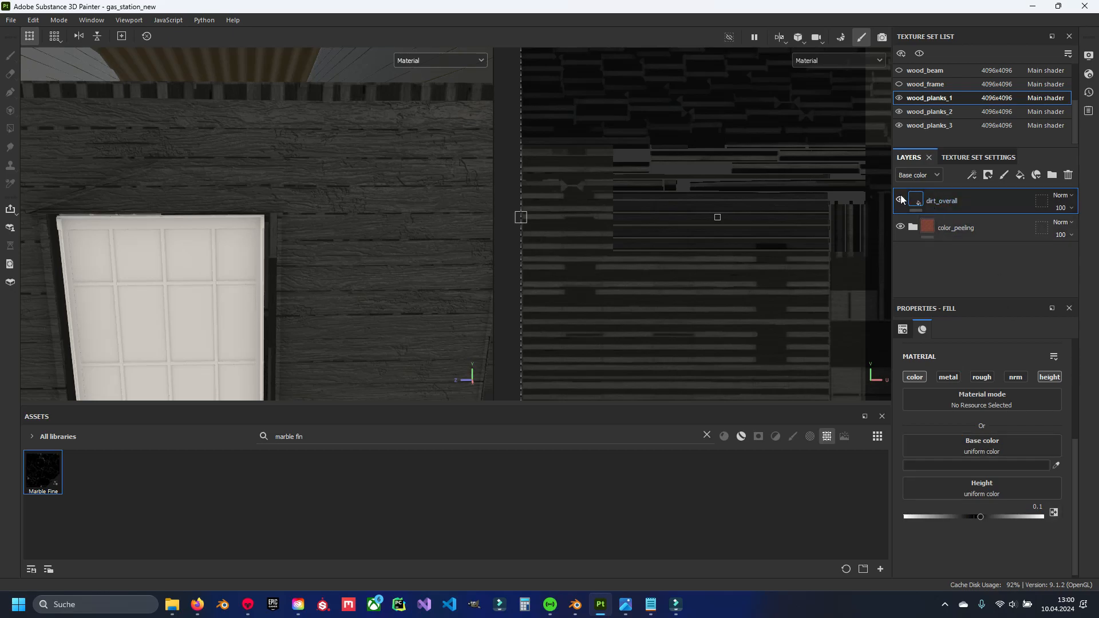
Search the assets for dirt textures and look through their previews.
{"action": "triple_click", "coordinate": [288, 436]}
{"action": "type", "text": "dirt"}
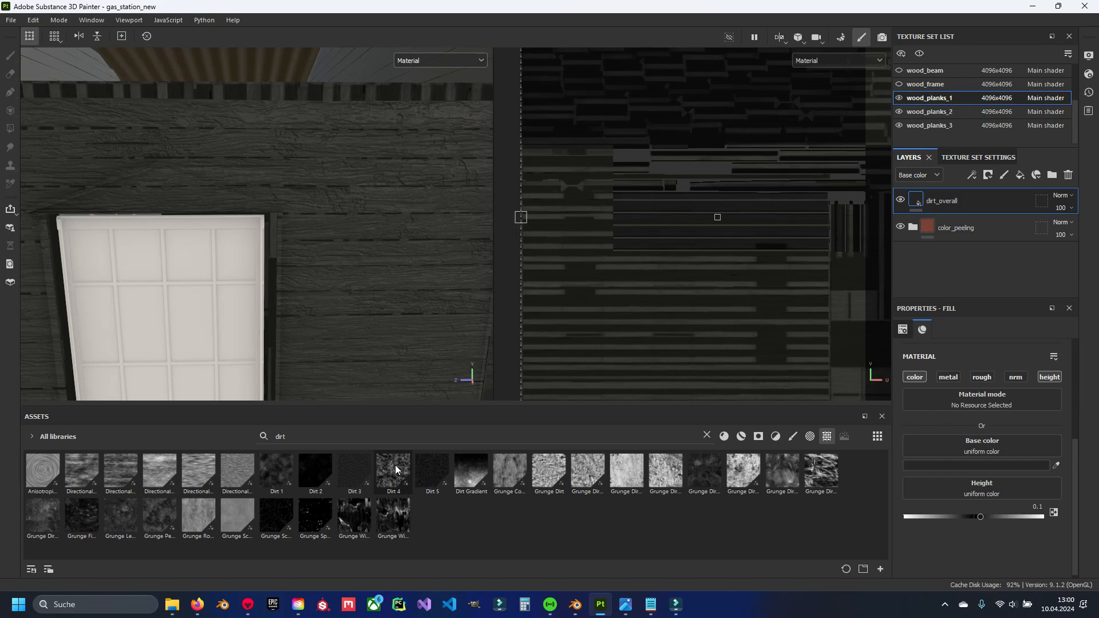
{"action": "mouse_move", "coordinate": [396, 470]}
Search the assets for dust and mask the dirt_overall layer with the Grunge Dust Small texture.
{"action": "left_click_drag", "start_coordinate": [309, 442], "coordinate": [253, 441]}
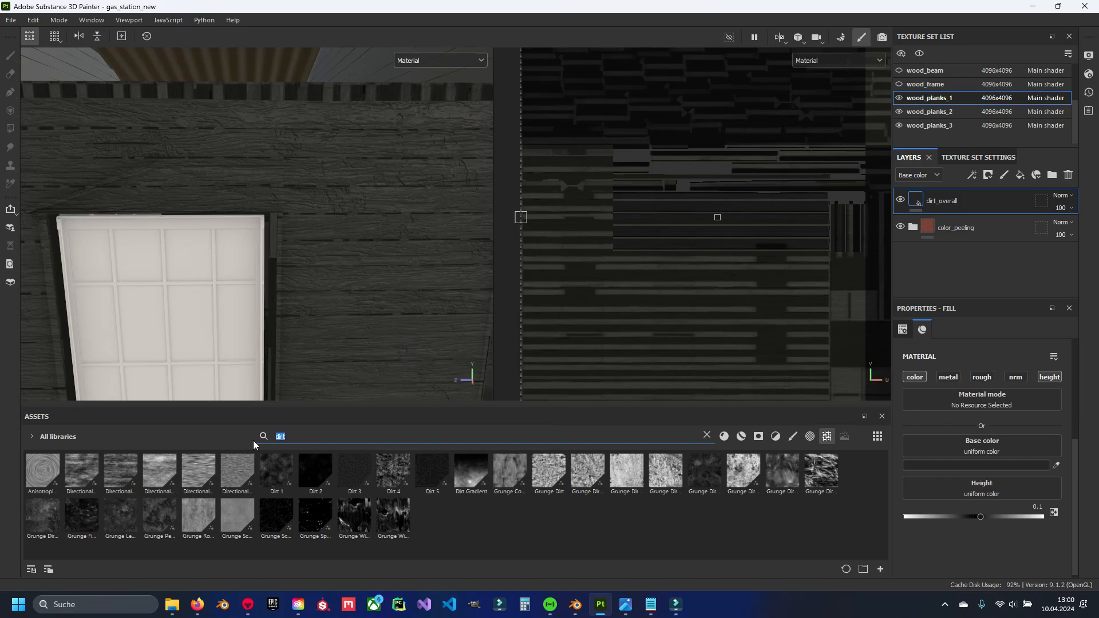
{"action": "type", "text": "dust"}
{"action": "key", "text": "Return"}
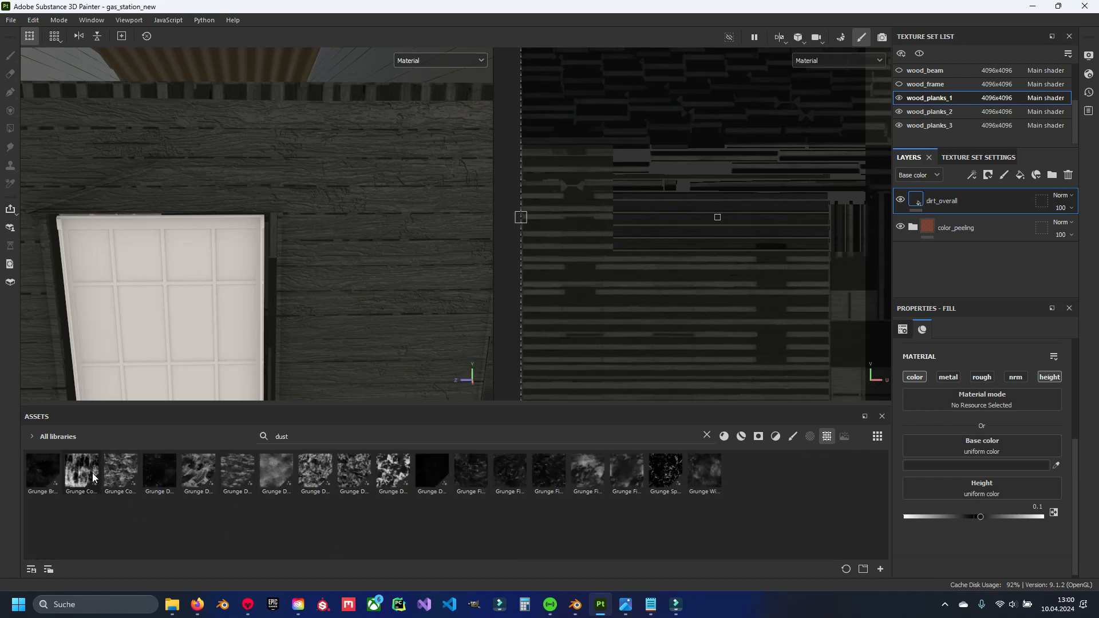
{"action": "mouse_move", "coordinate": [78, 477]}
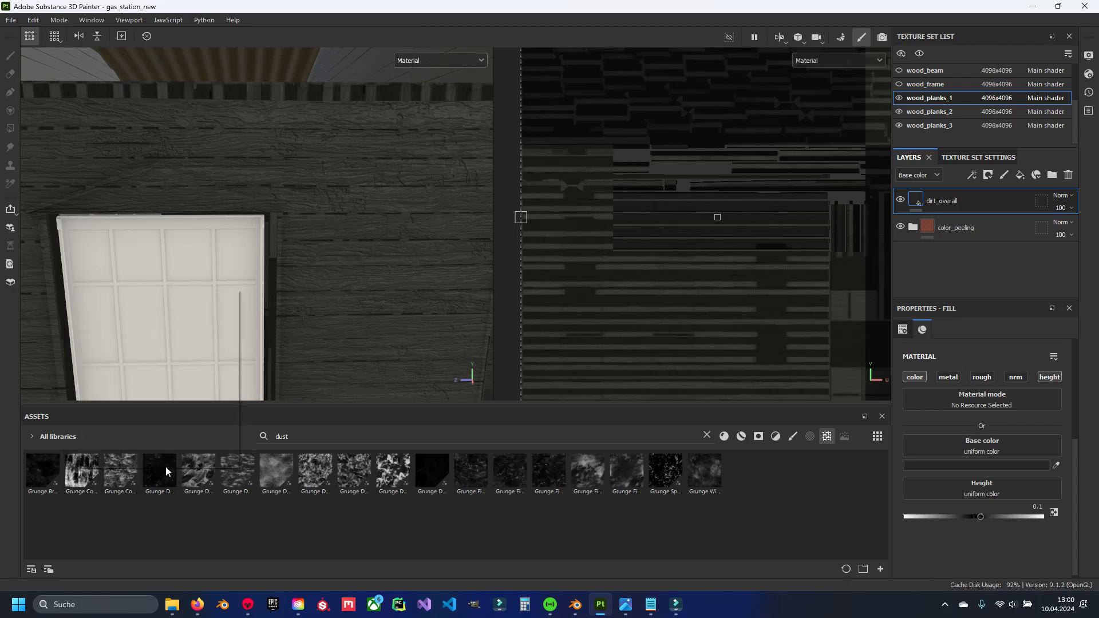
{"action": "mouse_move", "coordinate": [166, 473]}
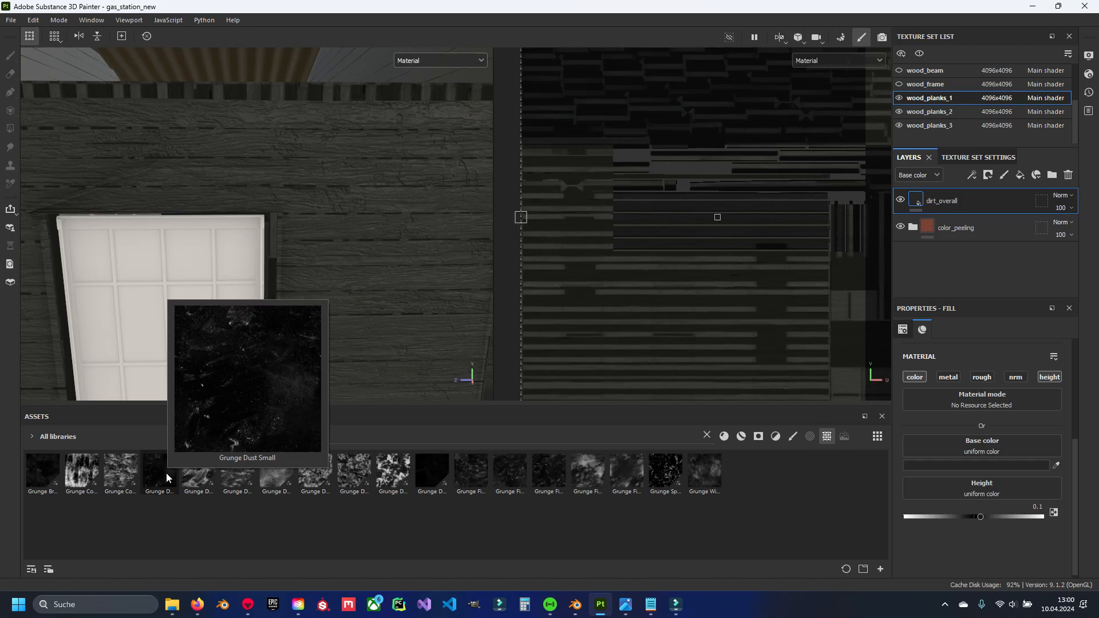
{"action": "left_click_drag", "start_coordinate": [160, 473], "coordinate": [933, 200]}
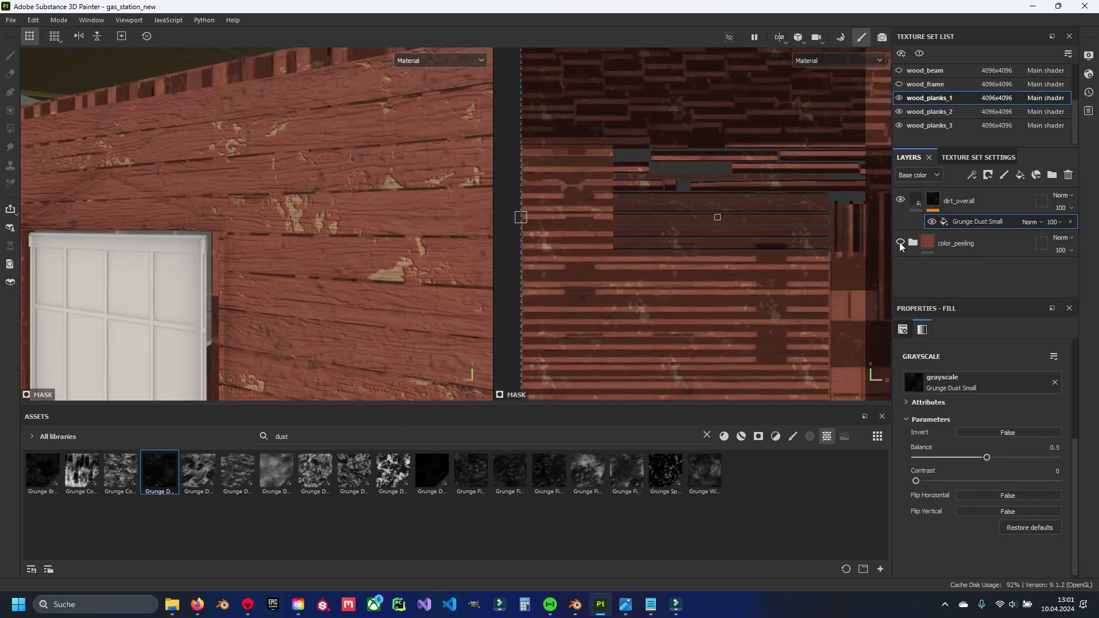
Hide the color_peeling folder and set the tiling of the Grunge Dust Small mask fill to 4.
{"action": "left_click", "coordinate": [900, 242]}
{"action": "scroll", "coordinate": [255, 256], "scroll_direction": "down", "scroll_amount": 3}
{"action": "left_click_drag", "start_coordinate": [255, 256], "coordinate": [248, 255], "text": "alt"}
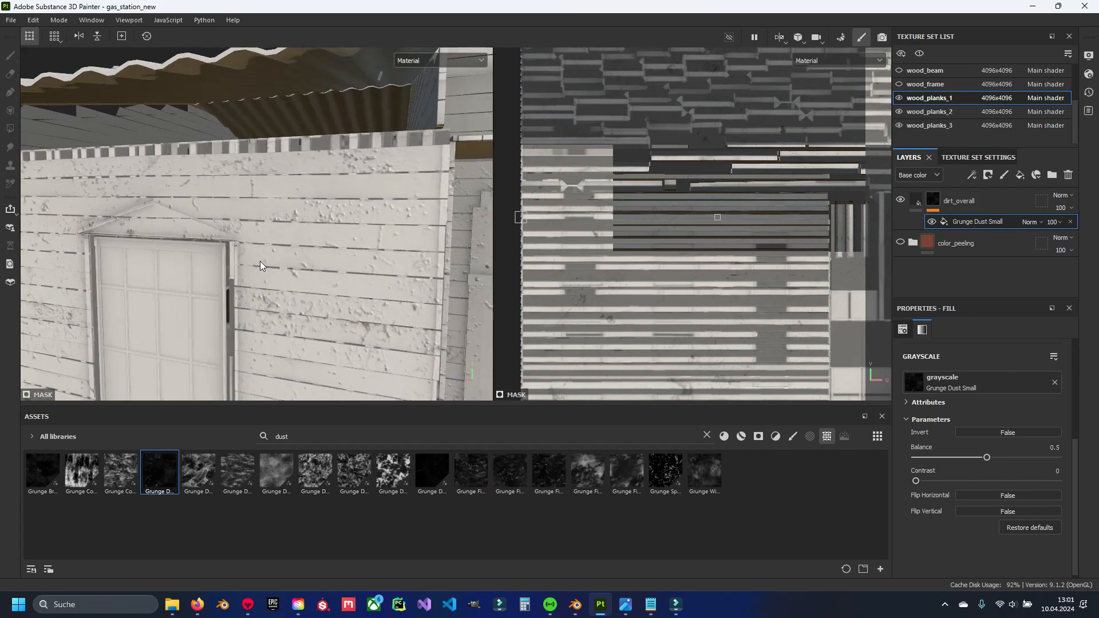
{"action": "scroll", "coordinate": [255, 256], "scroll_direction": "up", "scroll_amount": 2}
{"action": "scroll", "coordinate": [956, 453], "scroll_direction": "up", "scroll_amount": 3}
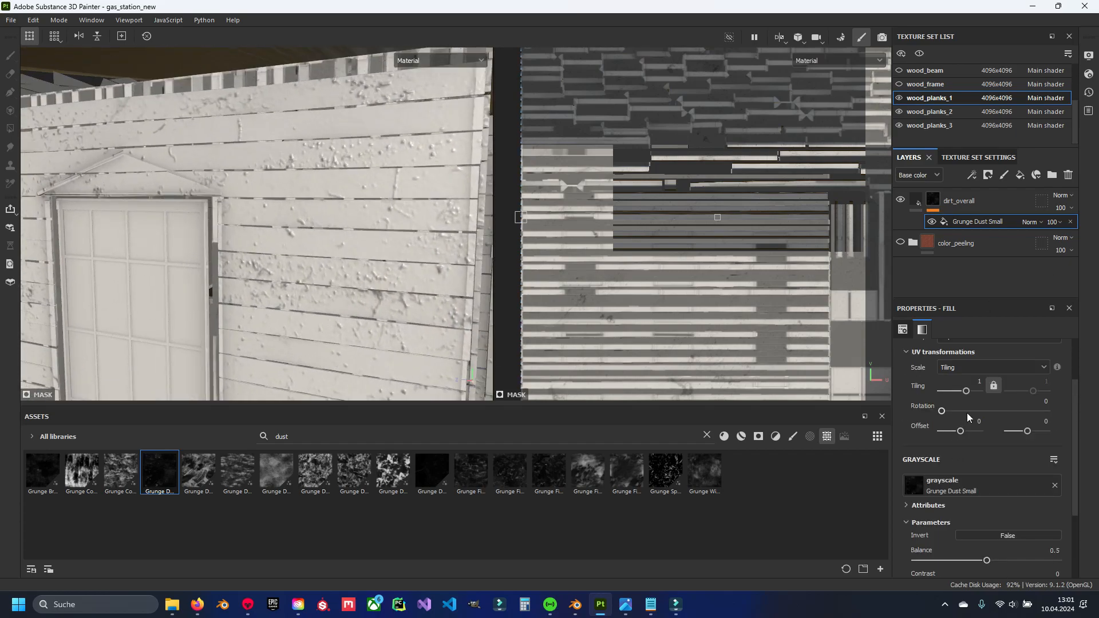
{"action": "key", "text": "Return"}
{"action": "left_click_drag", "start_coordinate": [375, 215], "coordinate": [351, 236], "text": "alt"}
{"action": "scroll", "coordinate": [374, 252], "scroll_direction": "up", "scroll_amount": 2}
{"action": "scroll", "coordinate": [331, 239], "scroll_direction": "up", "scroll_amount": 2}
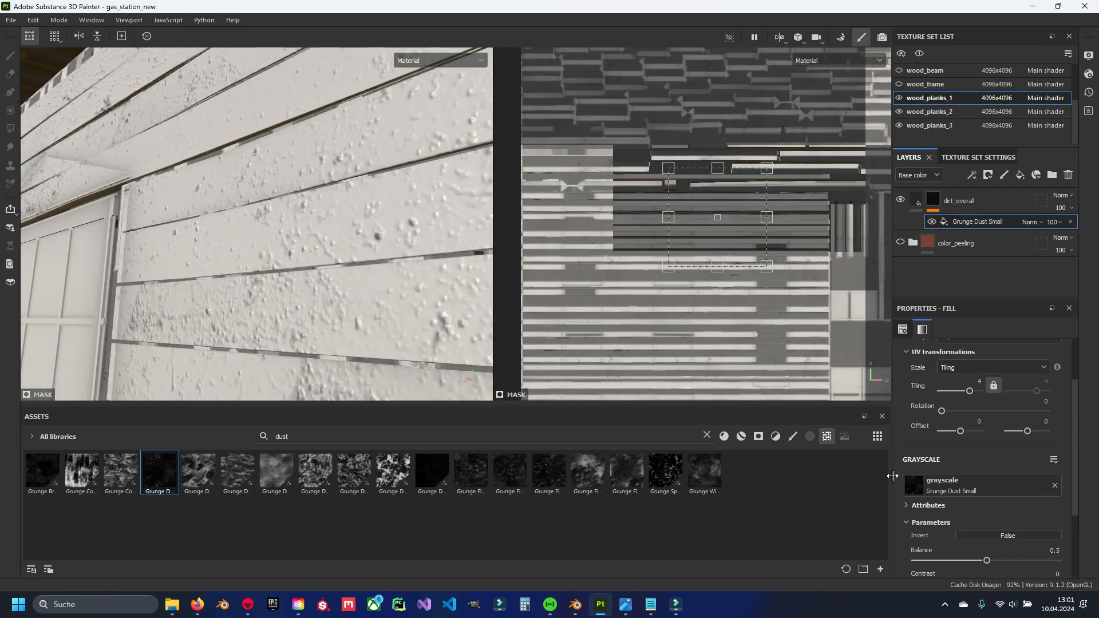
Set the balance of the Grunge Dust Small mask fill to 0.74 and the dirt_overall layer's height to about 0.03.
{"action": "left_click_drag", "start_coordinate": [986, 560], "coordinate": [1017, 561]}
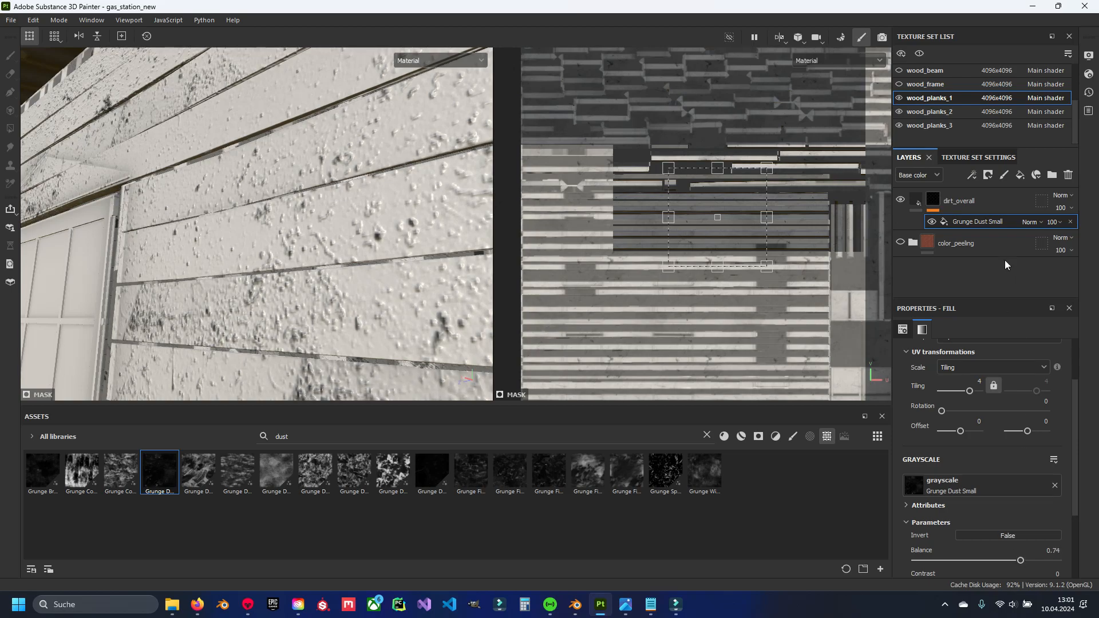
{"action": "left_click", "coordinate": [915, 201]}
{"action": "scroll", "coordinate": [971, 523], "scroll_direction": "down", "scroll_amount": 3}
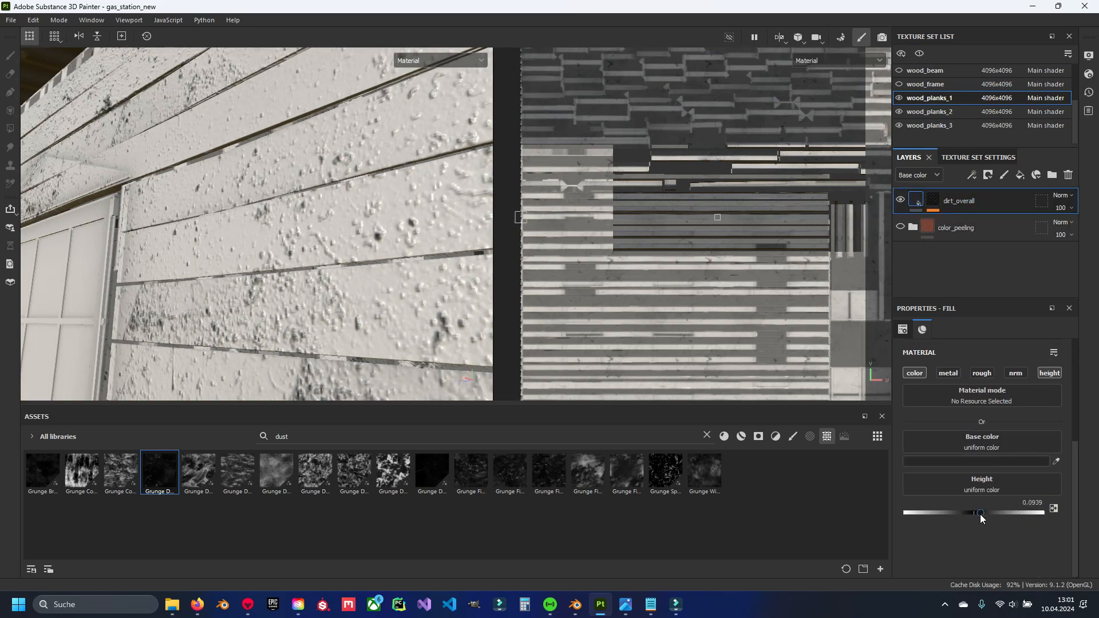
{"action": "left_click_drag", "start_coordinate": [978, 516], "coordinate": [977, 515]}
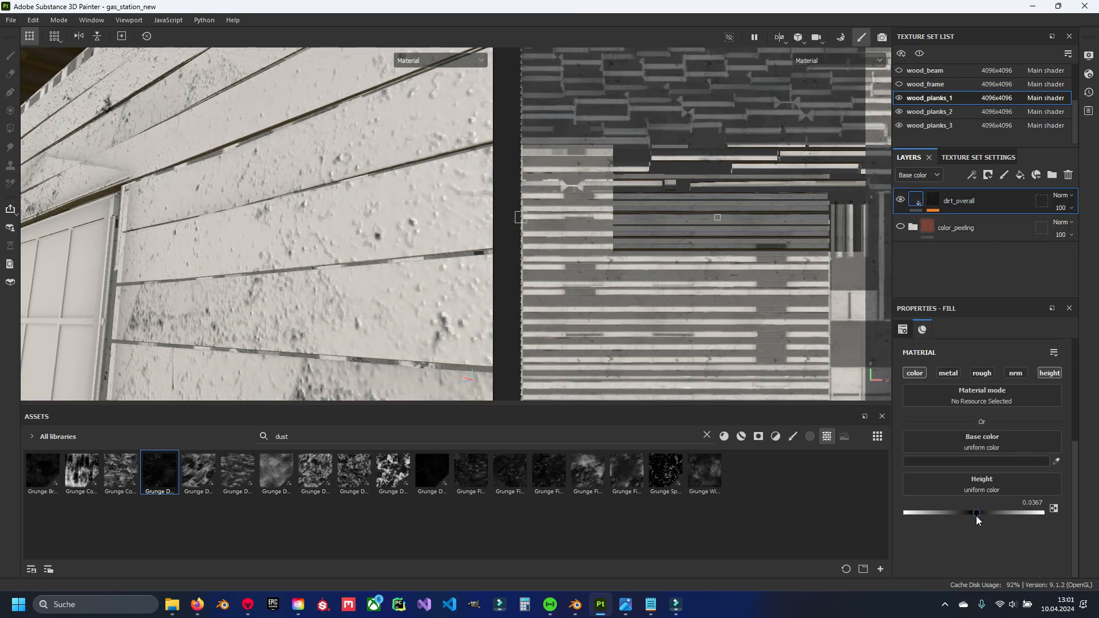
Check the contrast of the Grunge Dust Small mask fill and examine the dirt spots on the wall planks.
{"action": "scroll", "coordinate": [953, 515], "scroll_direction": "up", "scroll_amount": 3}
{"action": "left_click", "coordinate": [934, 201]}
{"action": "scroll", "coordinate": [962, 501], "scroll_direction": "up", "scroll_amount": 5}
{"action": "left_click", "coordinate": [978, 222]}
{"action": "left_click_drag", "start_coordinate": [916, 475], "coordinate": [915, 476]}
{"action": "scroll", "coordinate": [945, 458], "scroll_direction": "up", "scroll_amount": 4}
{"action": "left_click_drag", "start_coordinate": [297, 189], "coordinate": [343, 166], "text": "alt"}
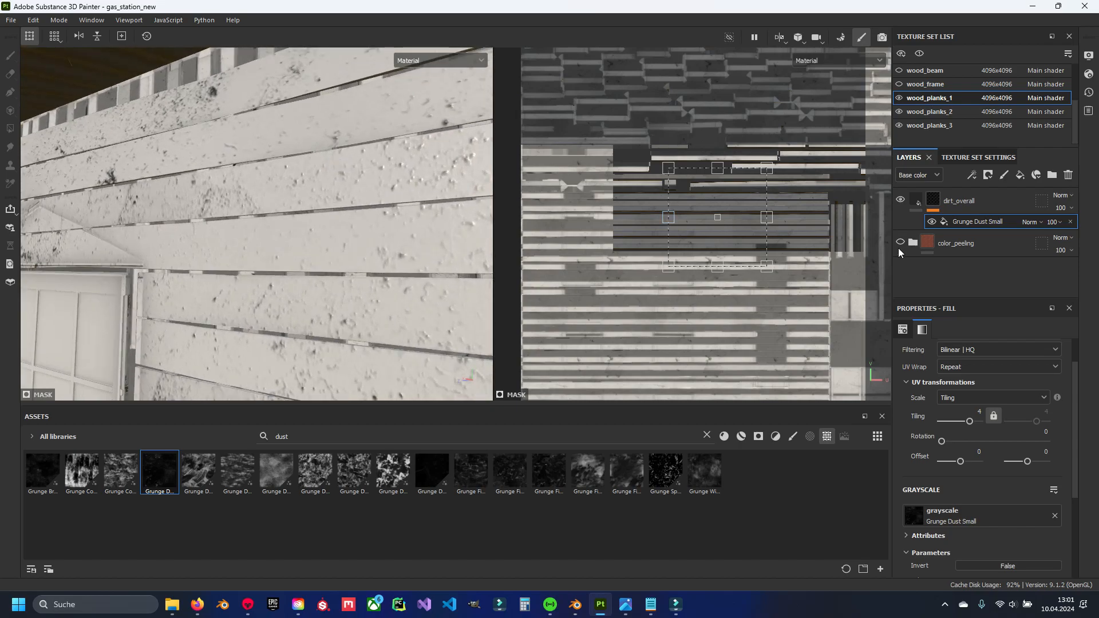
Show the color_peeling folder again and rename the dirt_overall layer to dirt_spots.
{"action": "double_click", "coordinate": [984, 202]}
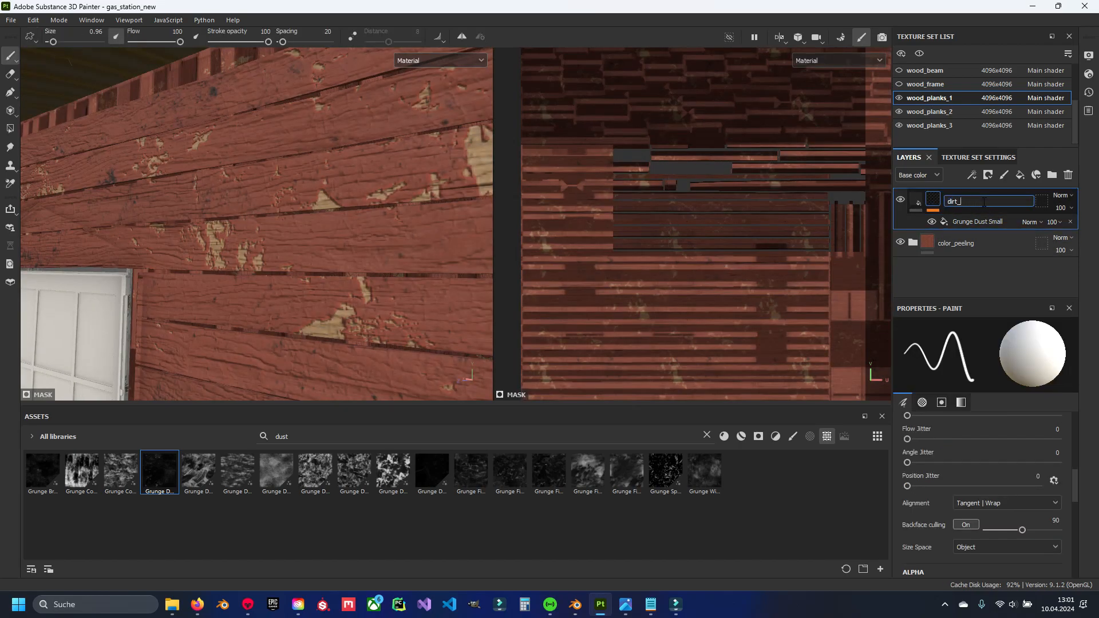
{"action": "type", "text": "dirt_spots"}
{"action": "key", "text": "Return"}
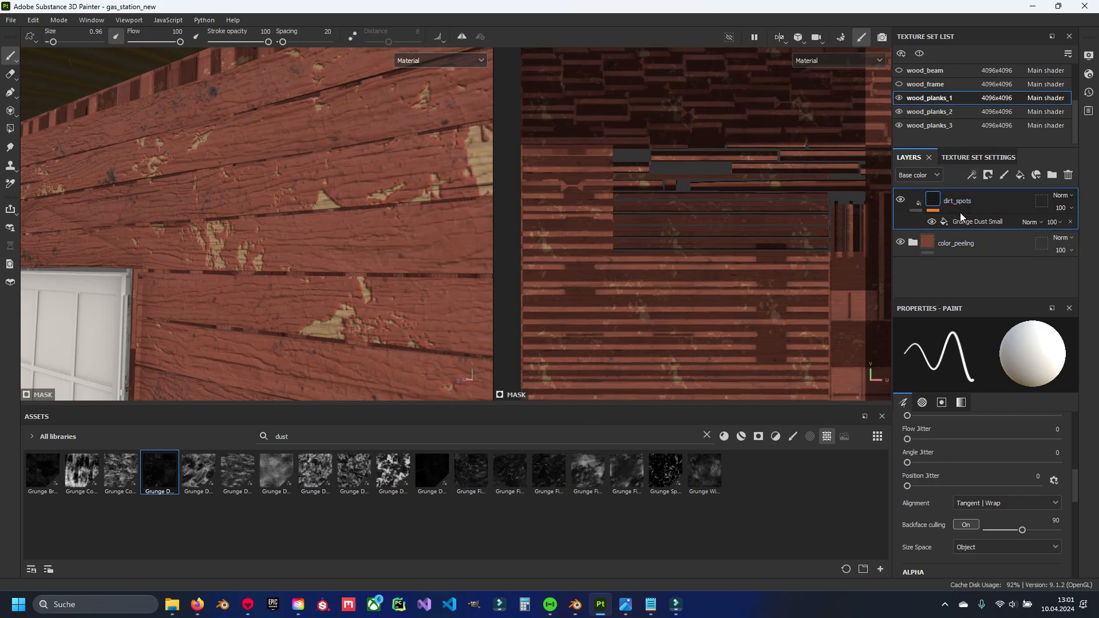
Duplicate the dirt_spots layer and name the copy dirt_overall.
{"action": "left_click", "coordinate": [916, 199]}
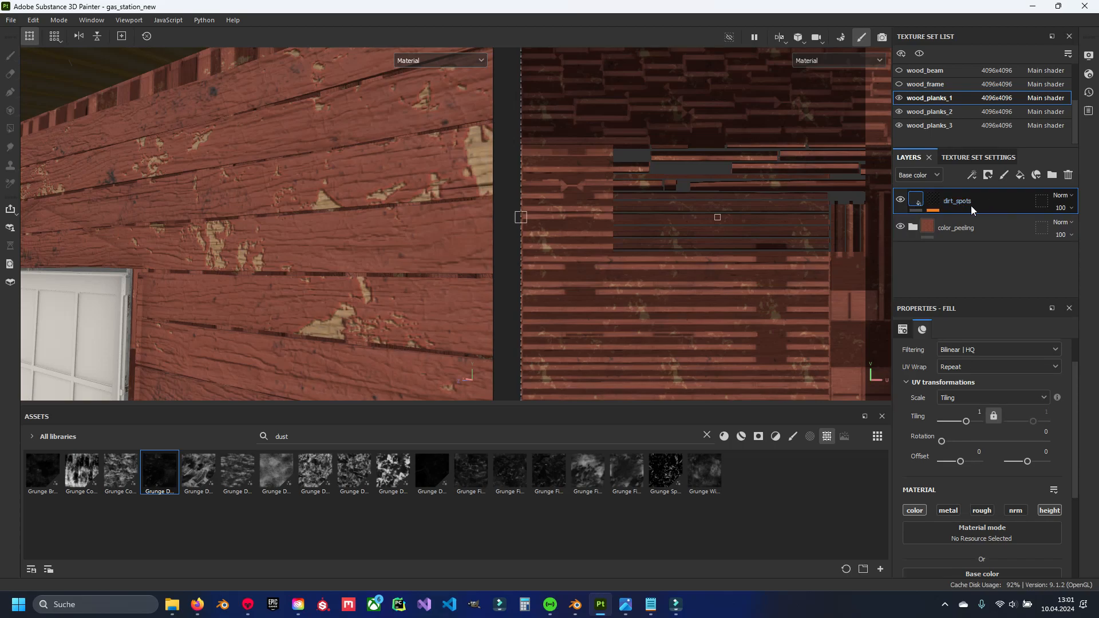
{"action": "key", "text": "ctrl+d"}
{"action": "double_click", "coordinate": [967, 203]}
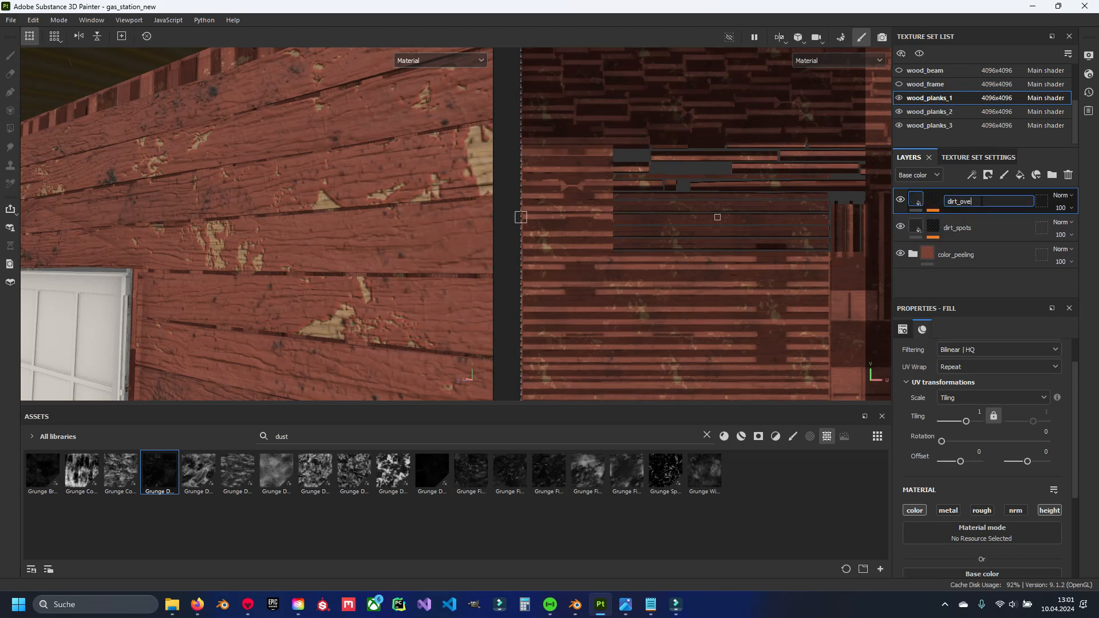
{"action": "type", "text": "dirt_overall"}
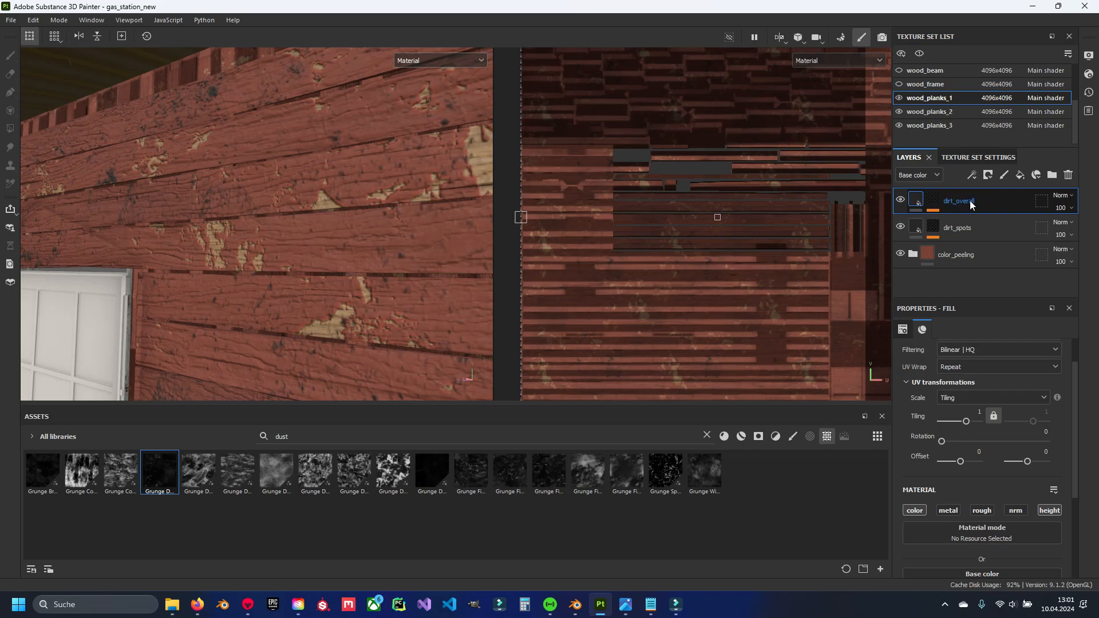
{"action": "key", "text": "Return"}
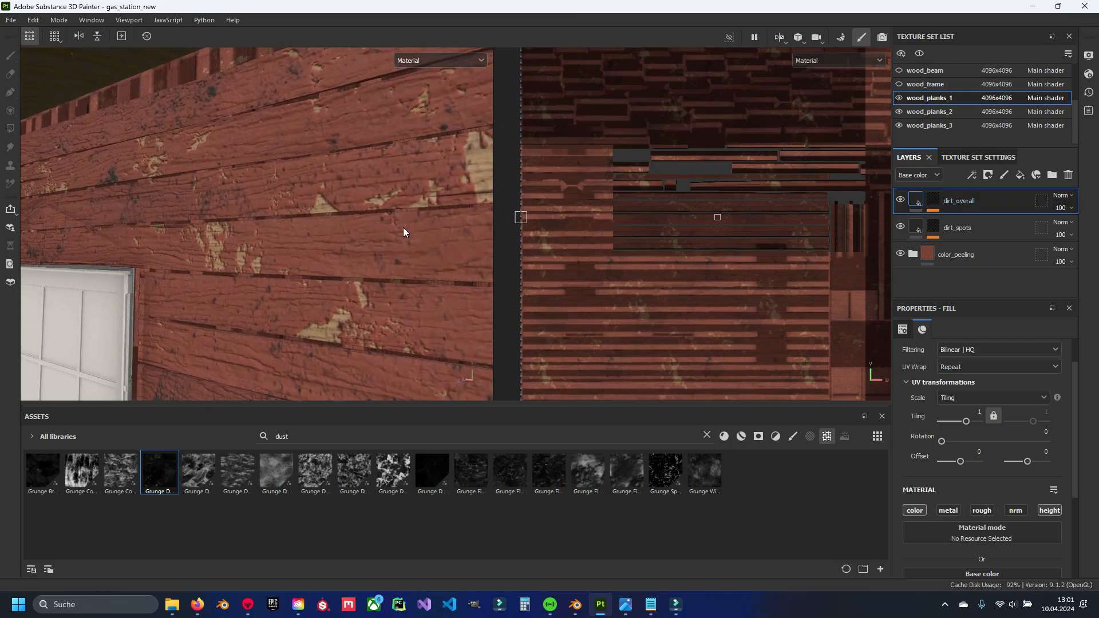
Replace Grunge Dust Small in the dirt_overall mask with the last "Grunge Wi…" texture of the dust search results.
{"action": "left_click", "coordinate": [934, 199]}
{"action": "left_click", "coordinate": [1071, 222]}
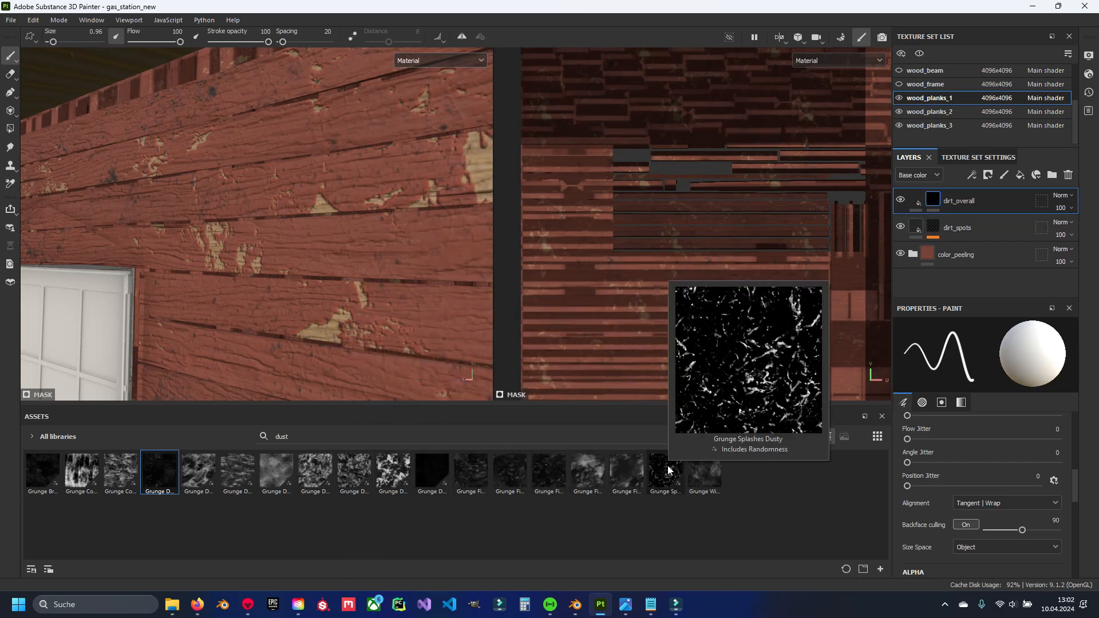
{"action": "left_click_drag", "start_coordinate": [699, 465], "coordinate": [365, 272]}
Examine the layered dirt on the wall around the window and save the project.
{"action": "scroll", "coordinate": [365, 272], "scroll_direction": "down", "scroll_amount": 3}
{"action": "scroll", "coordinate": [349, 159], "scroll_direction": "up", "scroll_amount": 4}
{"action": "middle_click_drag", "start_coordinate": [348, 159], "coordinate": [245, 304], "text": "alt"}
{"action": "key", "text": "ctrl+z"}
{"action": "scroll", "coordinate": [244, 306], "scroll_direction": "down", "scroll_amount": 3}
{"action": "left_click_drag", "start_coordinate": [244, 307], "coordinate": [356, 263], "text": "alt"}
{"action": "scroll", "coordinate": [355, 263], "scroll_direction": "up", "scroll_amount": 3}
{"action": "middle_click_drag", "start_coordinate": [362, 256], "coordinate": [372, 222], "text": "alt"}
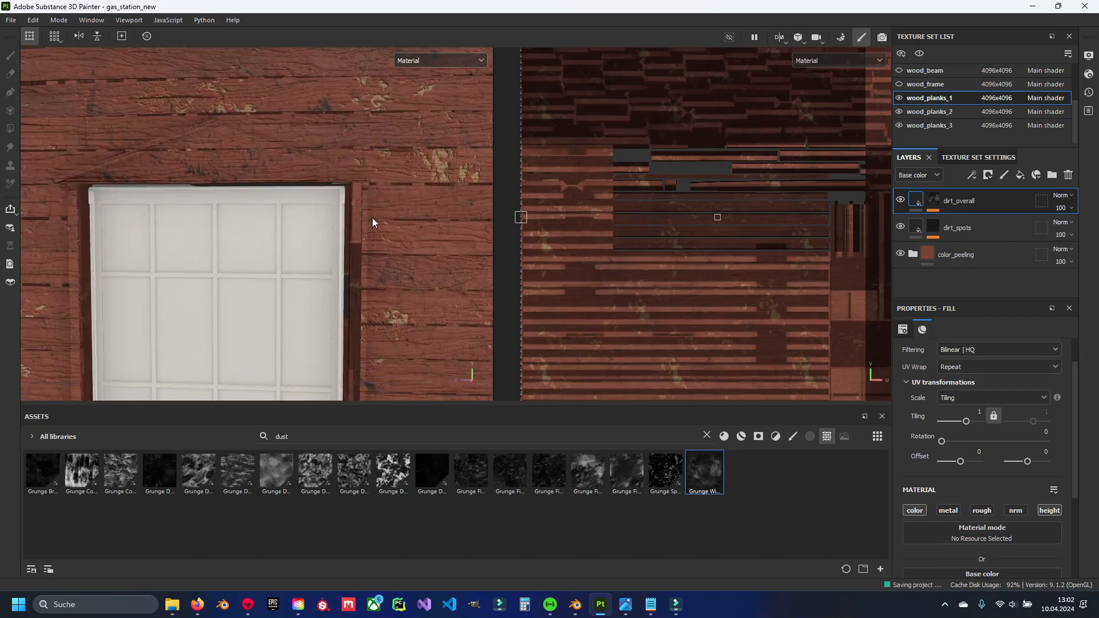
{"action": "key", "text": "ctrl+s"}
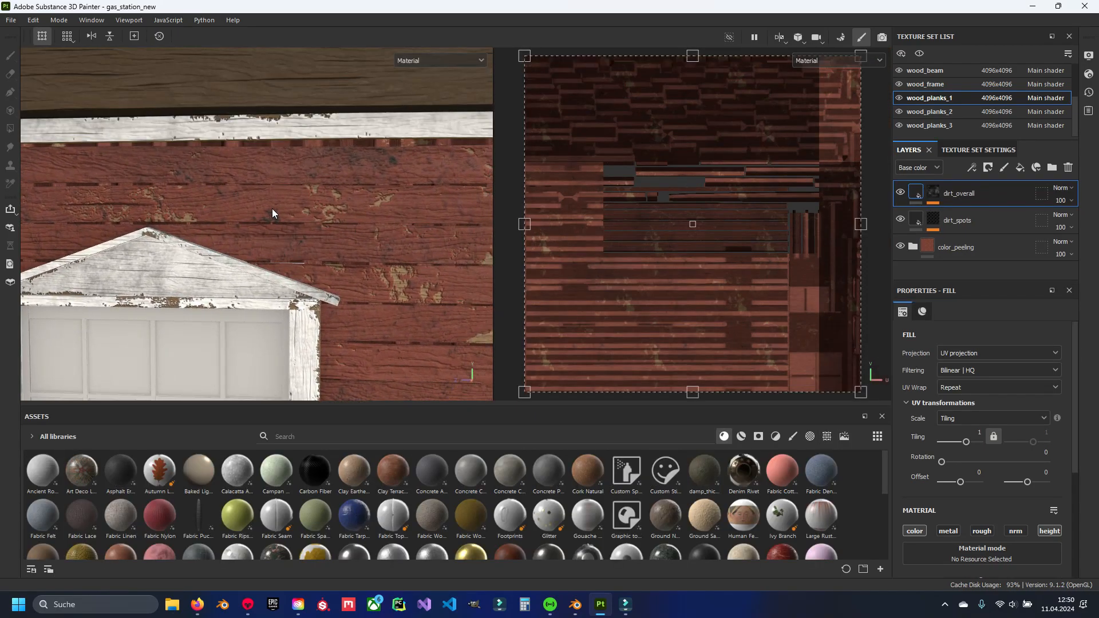
Lighten the base color of the dirt_overall layer to dark gray 424242.
{"action": "left_click_drag", "start_coordinate": [352, 215], "coordinate": [270, 220], "text": "alt"}
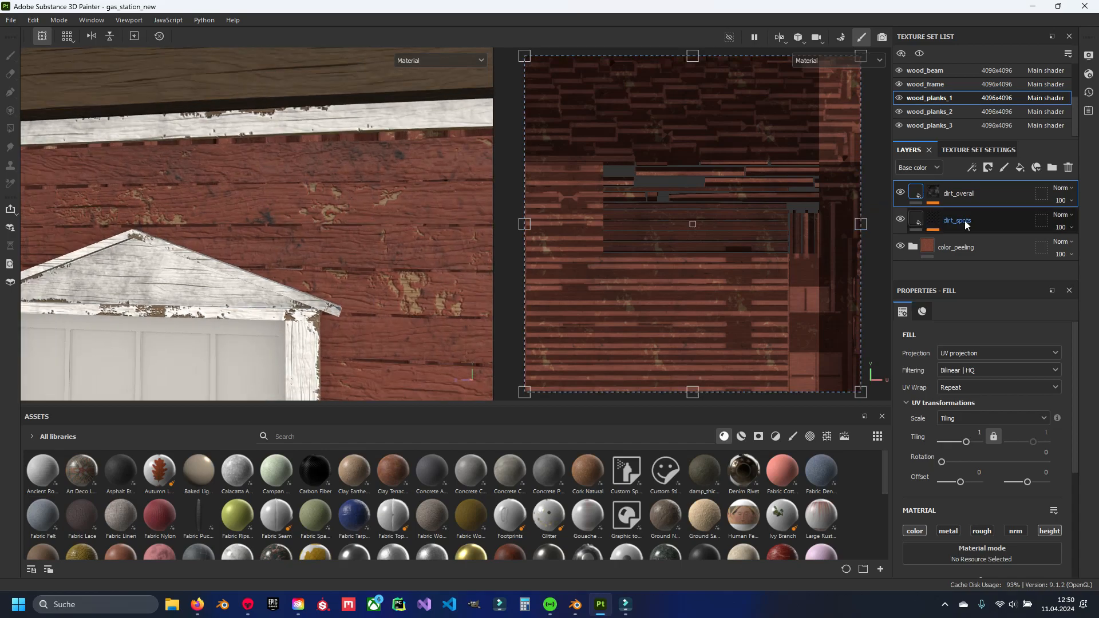
{"action": "scroll", "coordinate": [954, 446], "scroll_direction": "down", "scroll_amount": 3}
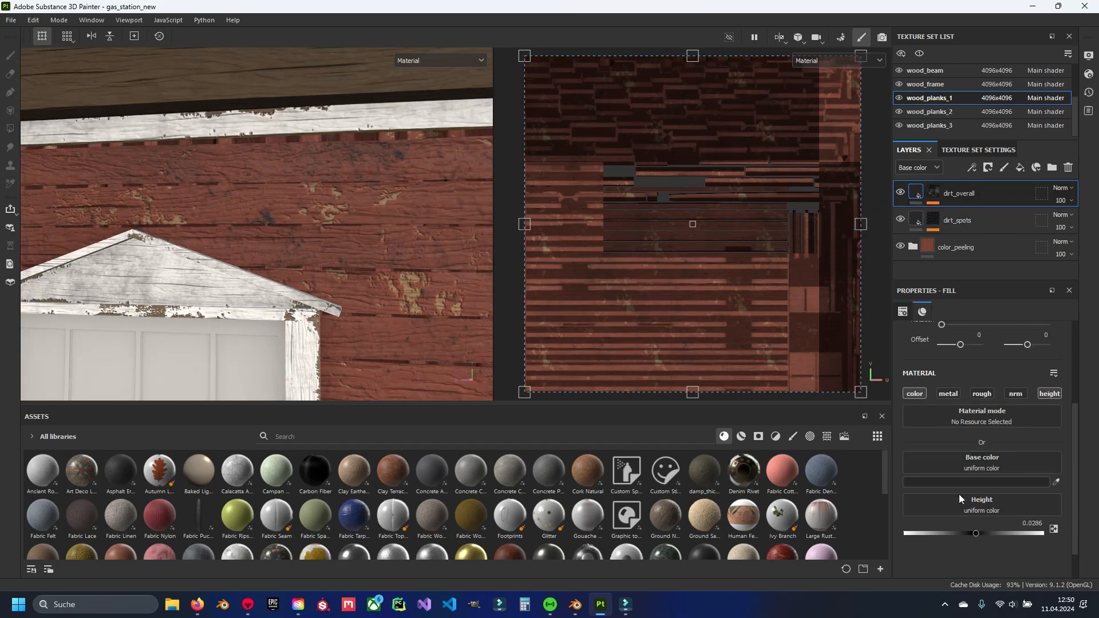
{"action": "left_click", "coordinate": [964, 483]}
{"action": "mouse_move", "coordinate": [815, 497]}
{"action": "left_mouse_down"}
{"action": "mouse_move", "coordinate": [803, 500]}
{"action": "mouse_move", "coordinate": [803, 479]}
{"action": "mouse_move", "coordinate": [802, 497]}
{"action": "left_mouse_up"}
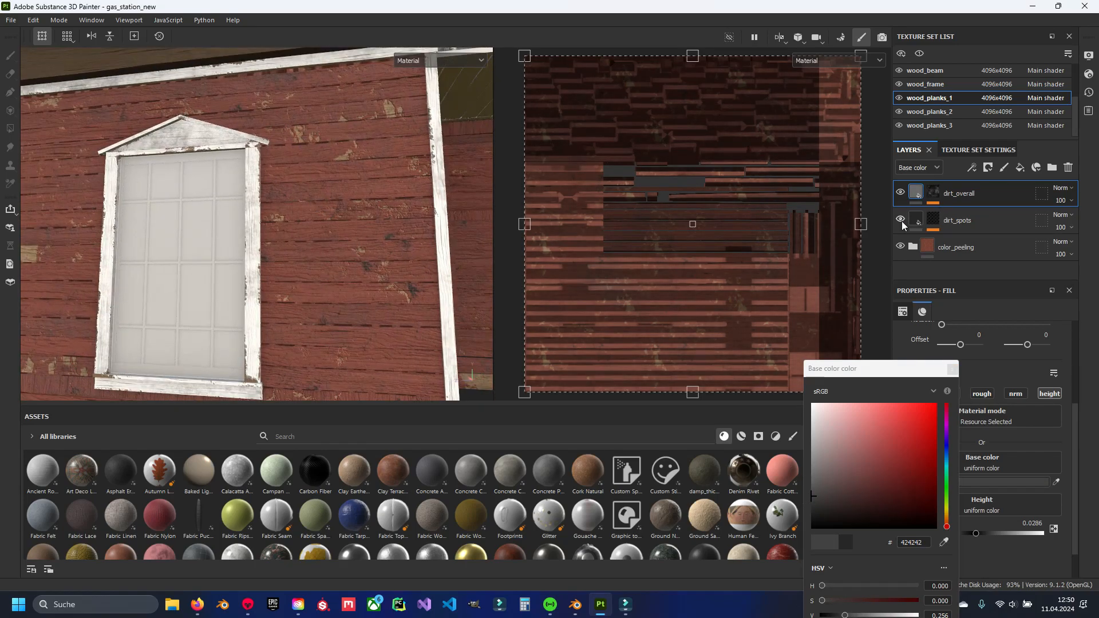
Lighten the base color of the dirt_spots layer to a similar dark gray and check the red walls.
{"action": "left_click", "coordinate": [957, 219]}
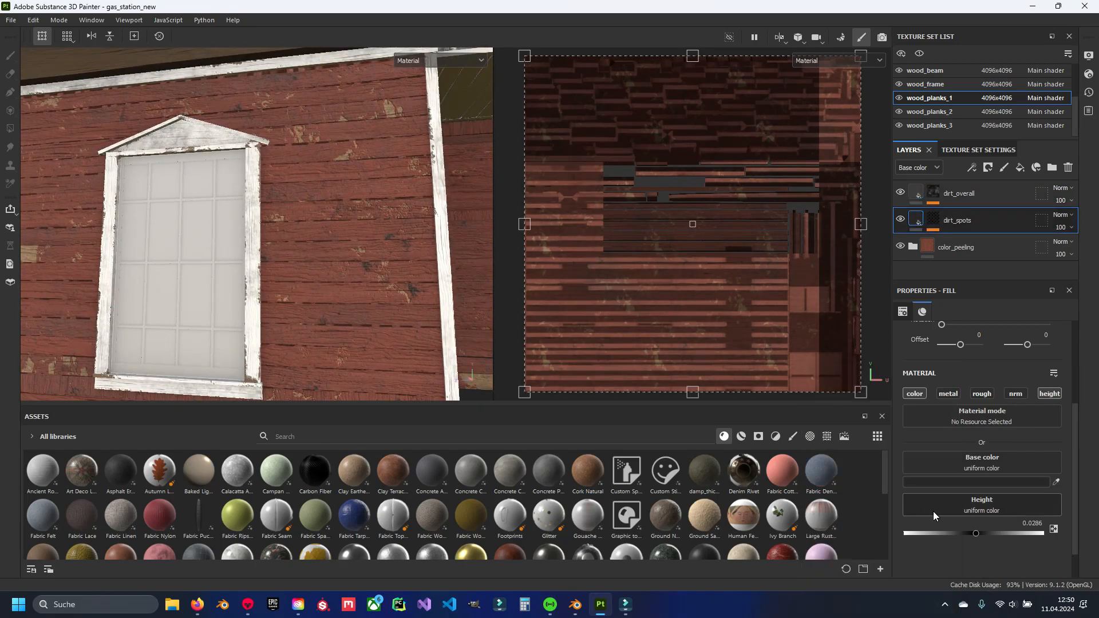
{"action": "left_click", "coordinate": [973, 481]}
{"action": "left_click_drag", "start_coordinate": [825, 498], "coordinate": [803, 495]}
{"action": "left_click", "coordinate": [948, 367]}
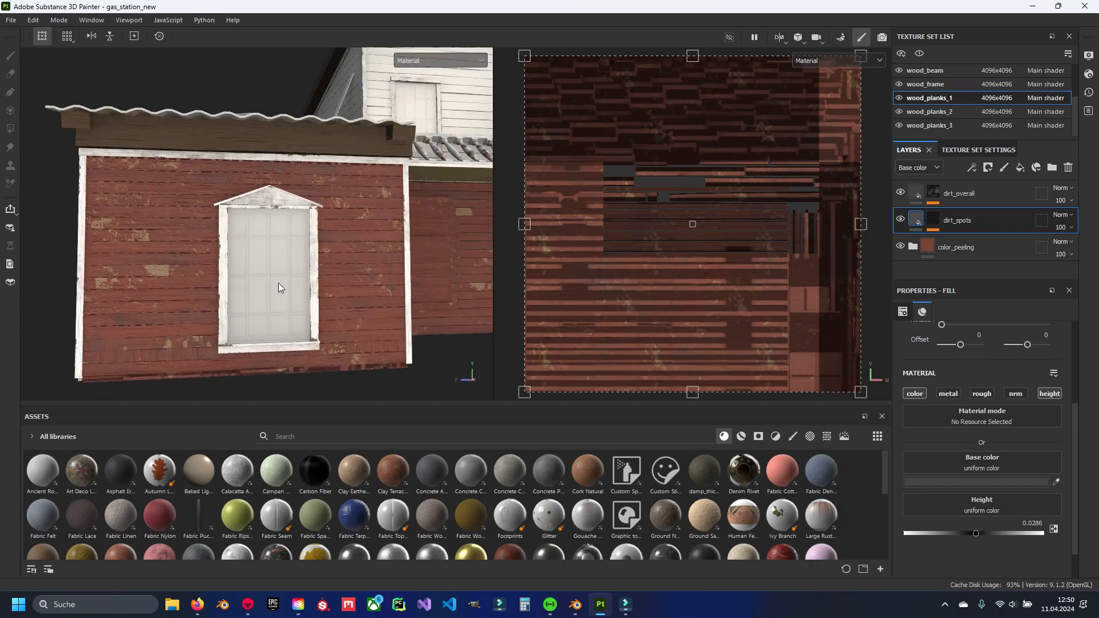
{"action": "scroll", "coordinate": [335, 229], "scroll_direction": "up", "scroll_amount": 7}
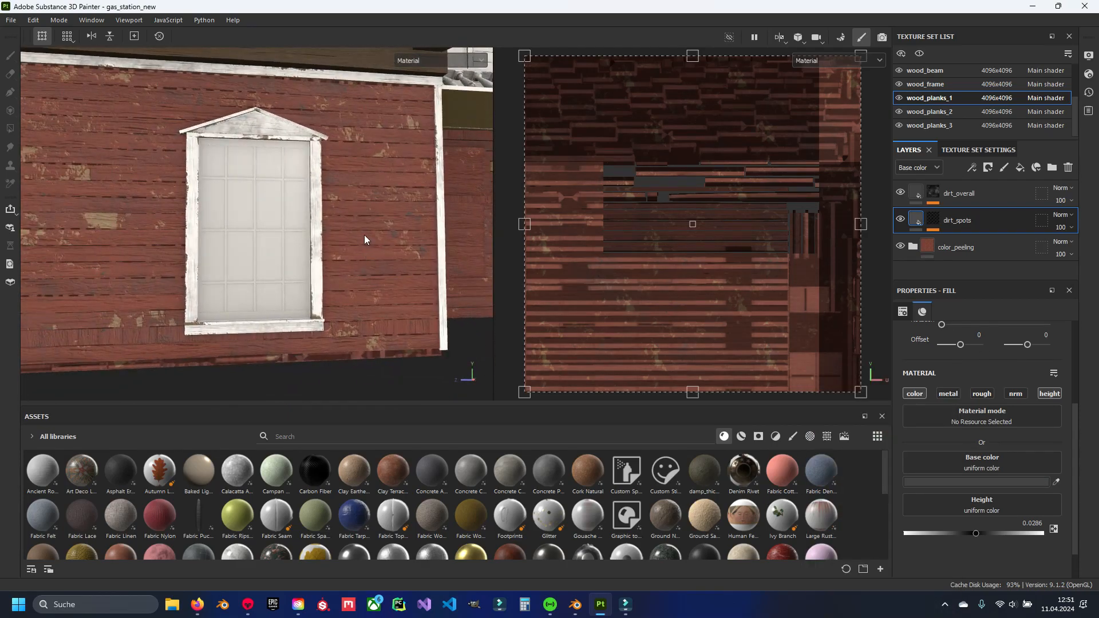
{"action": "scroll", "coordinate": [349, 279], "scroll_direction": "down", "scroll_amount": 6}
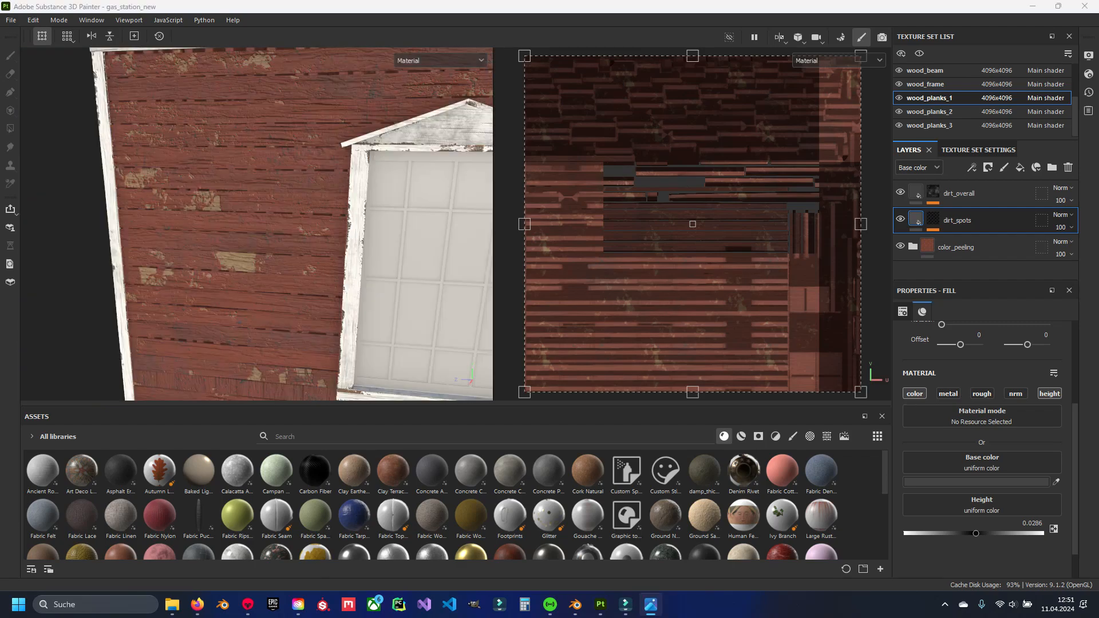
Examine the weathered red planks around the window in the reference photo old-abandoned-gas-station.jpg.
{"action": "left_click_drag", "start_coordinate": [1098, 161], "coordinate": [862, 73]}
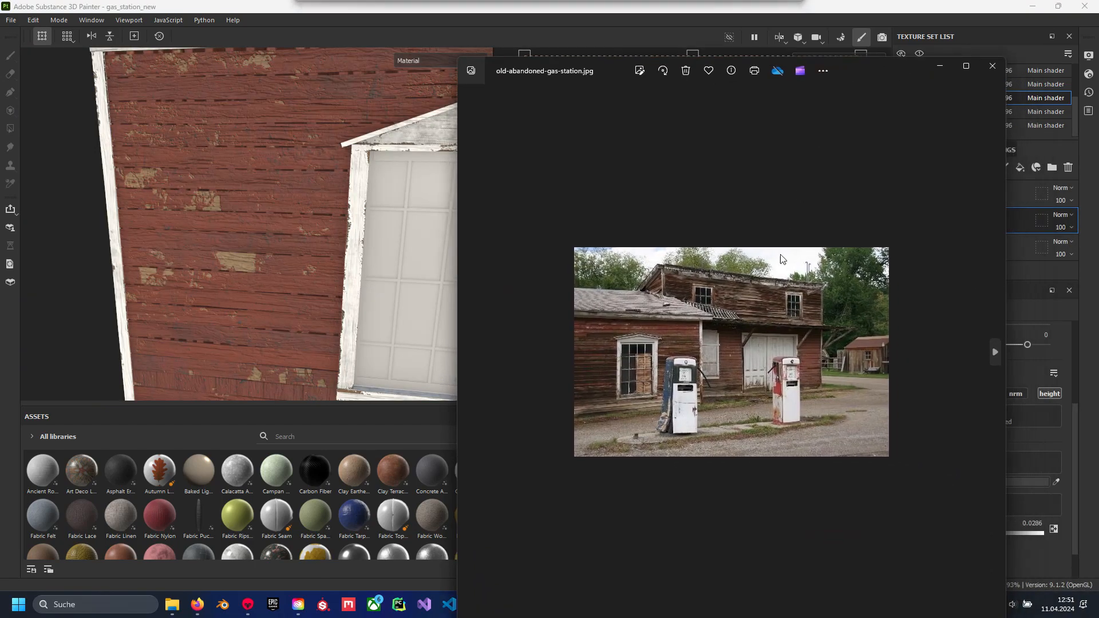
{"action": "scroll", "coordinate": [662, 316], "scroll_direction": "up", "scroll_amount": 3}
{"action": "left_click_drag", "start_coordinate": [580, 340], "coordinate": [644, 332]}
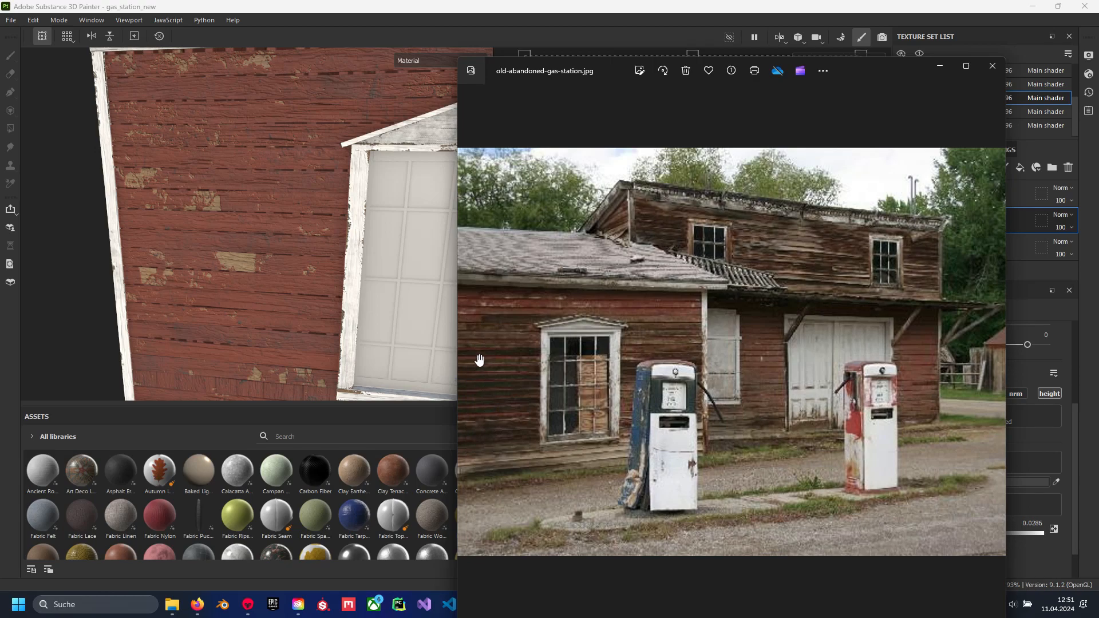
{"action": "scroll", "coordinate": [493, 391], "scroll_direction": "up", "scroll_amount": 5}
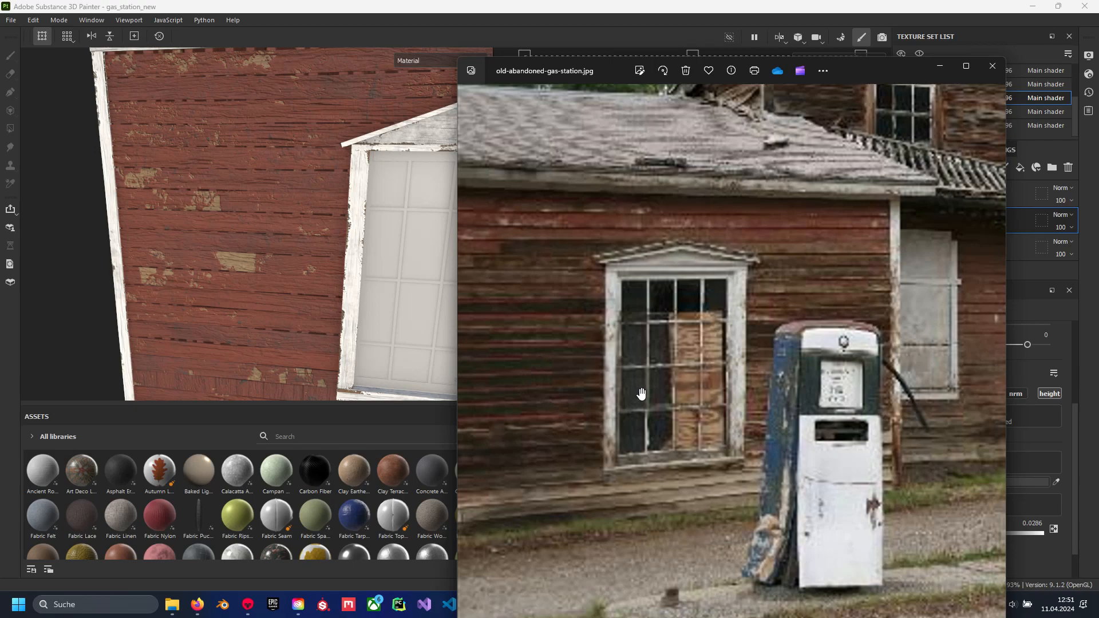
{"action": "left_click_drag", "start_coordinate": [888, 70], "coordinate": [936, 64]}
{"action": "left_click", "coordinate": [987, 59]}
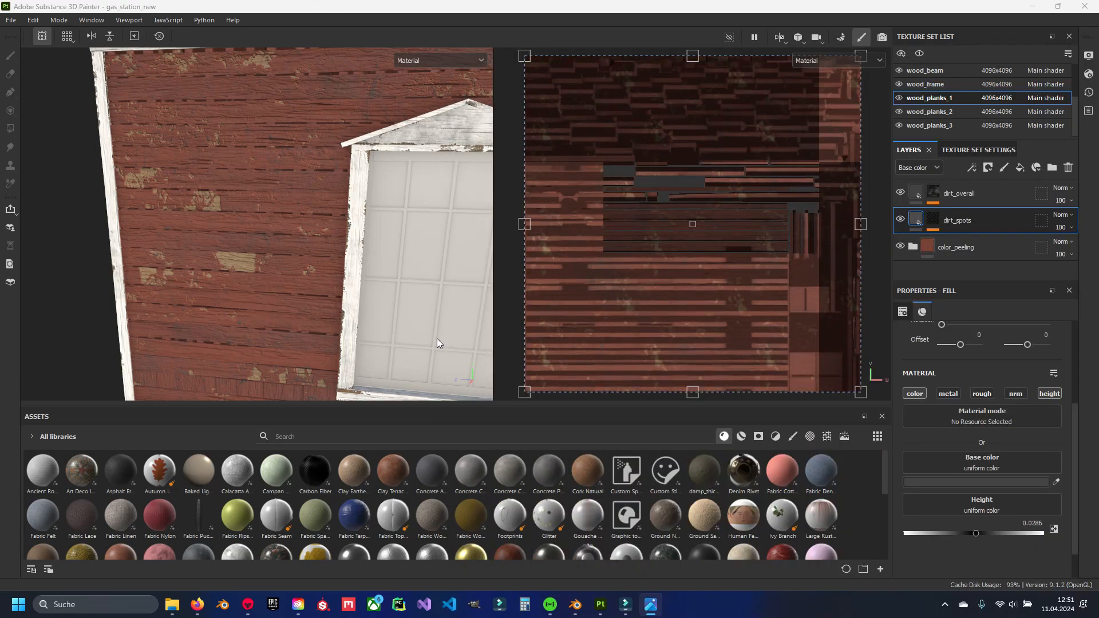
Add a fill layer at the top of the wood_planks_1 layer stack and name it planks_dirt_complete.
{"action": "left_click_drag", "start_coordinate": [247, 211], "coordinate": [277, 237], "text": "alt"}
{"action": "middle_click_drag", "start_coordinate": [277, 237], "coordinate": [327, 258], "text": "alt"}
{"action": "left_click_drag", "start_coordinate": [326, 258], "coordinate": [337, 241], "text": "alt"}
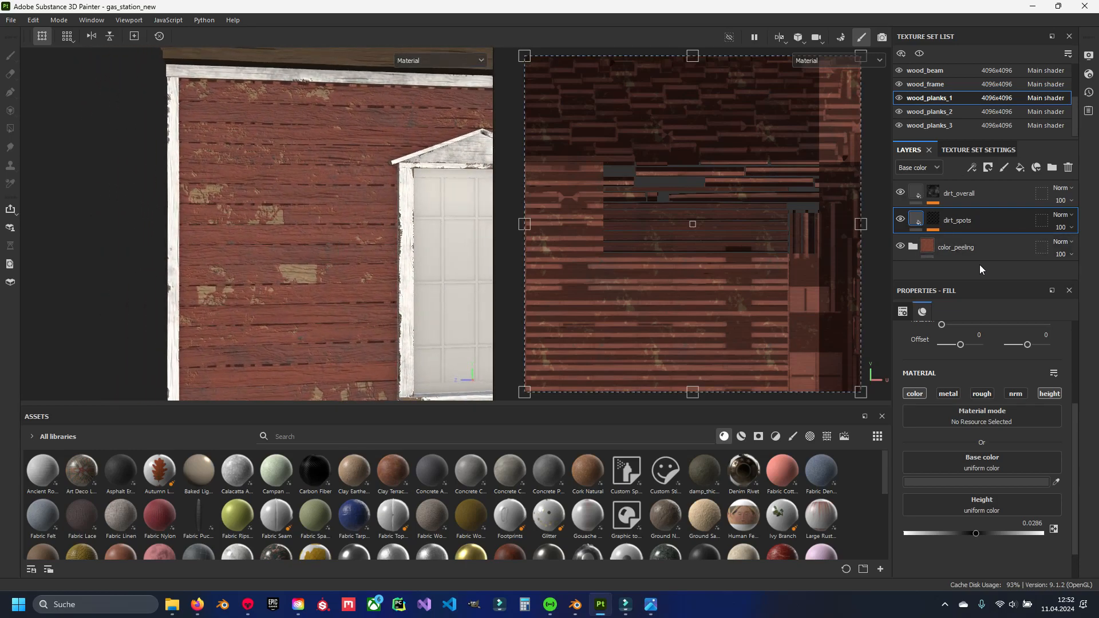
{"action": "left_click", "coordinate": [1020, 168]}
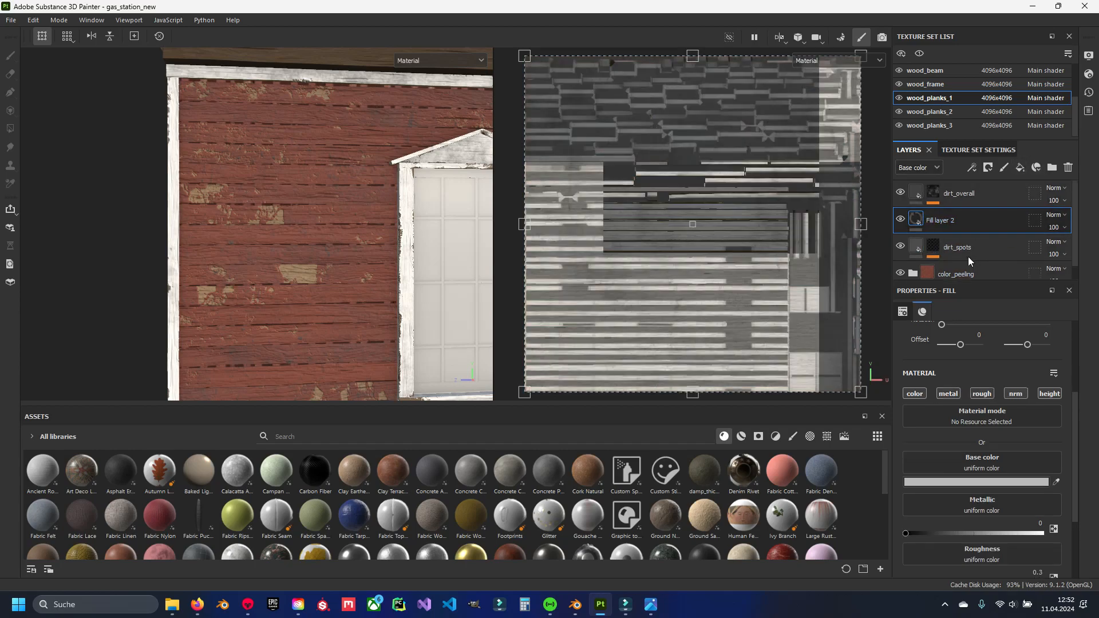
{"action": "left_click_drag", "start_coordinate": [957, 220], "coordinate": [959, 186]}
{"action": "double_click", "coordinate": [937, 193]}
{"action": "type", "text": "planks_dirt_complete"}
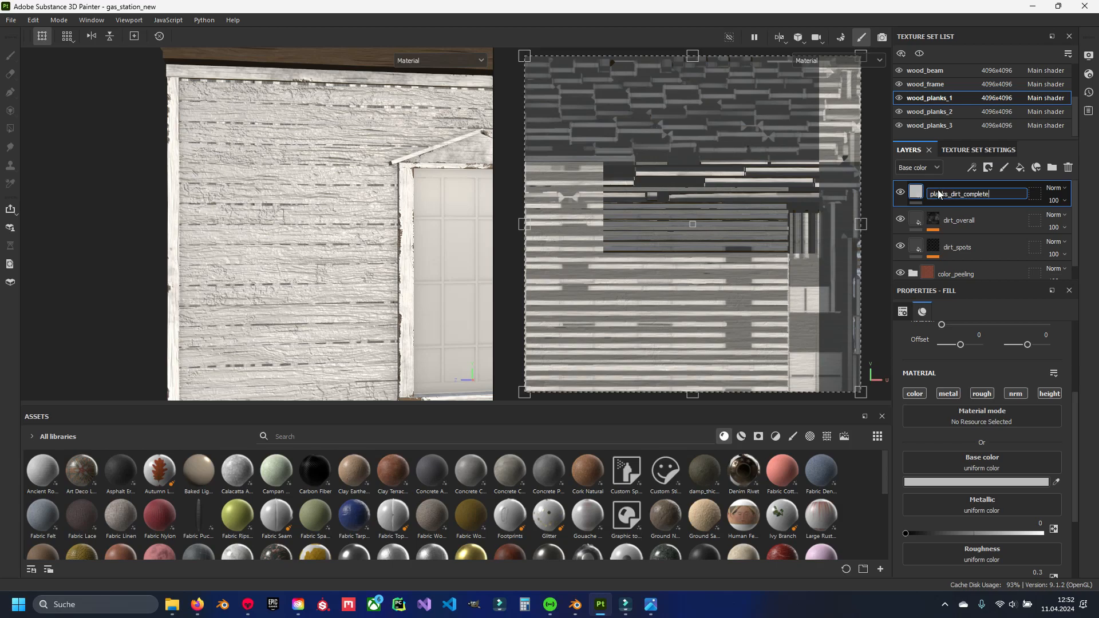
{"action": "key", "text": "Return"}
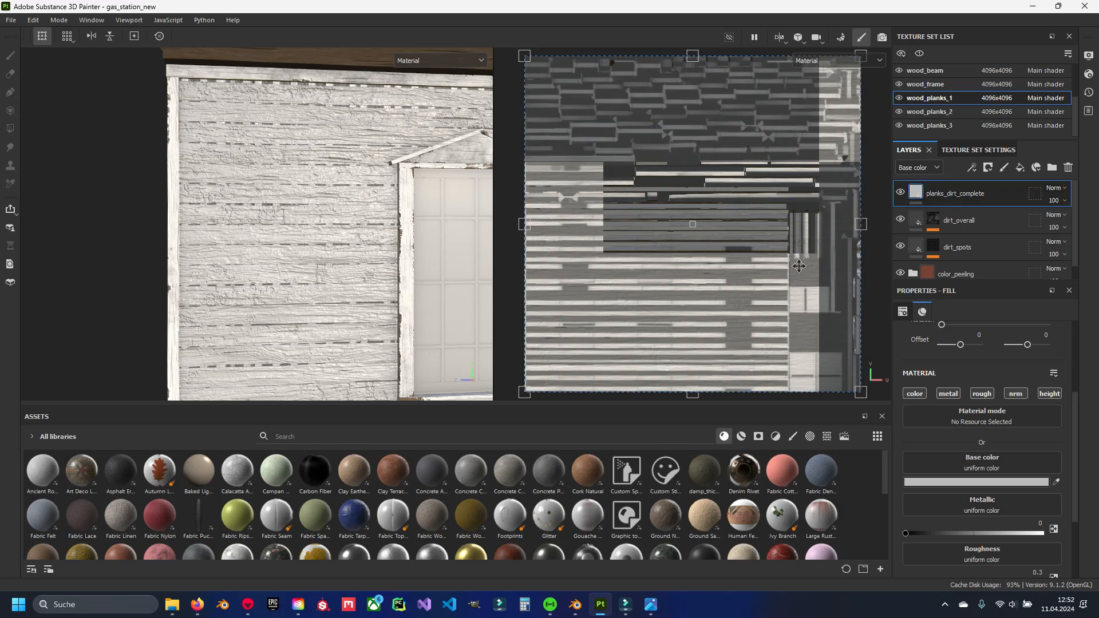
Disable the metal, rough, nrm and height channels of the planks_dirt_complete layer, keeping only color.
{"action": "left_click", "coordinate": [951, 394]}
{"action": "left_click", "coordinate": [982, 396]}
{"action": "left_click", "coordinate": [1015, 394]}
{"action": "left_click", "coordinate": [1049, 394]}
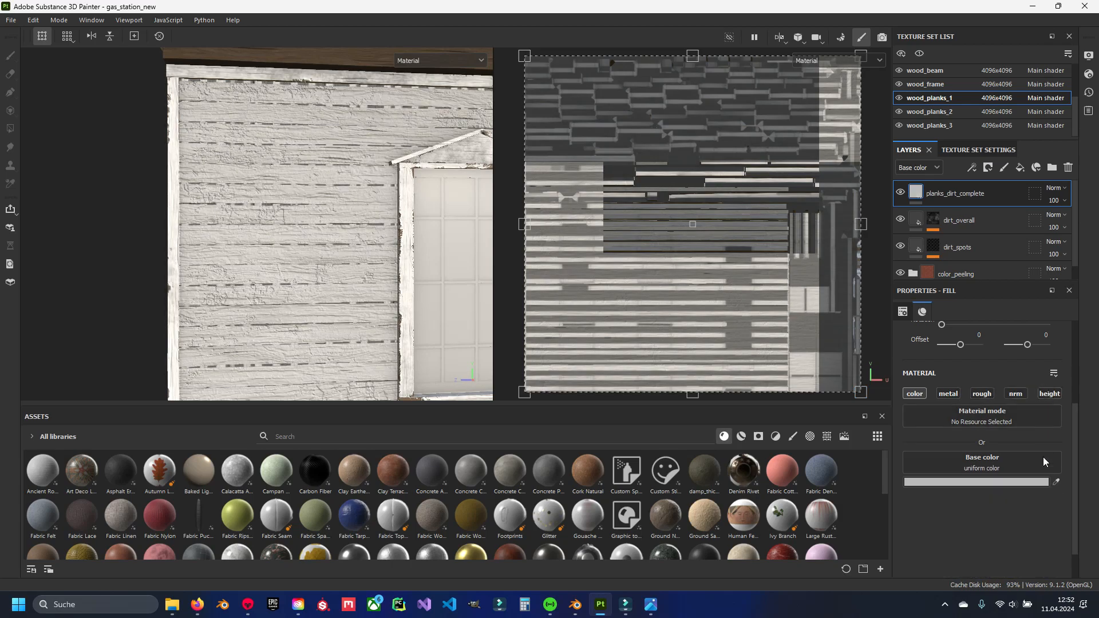
Set the base color of the planks_dirt_complete layer to black and check the wall planks.
{"action": "left_click", "coordinate": [956, 484]}
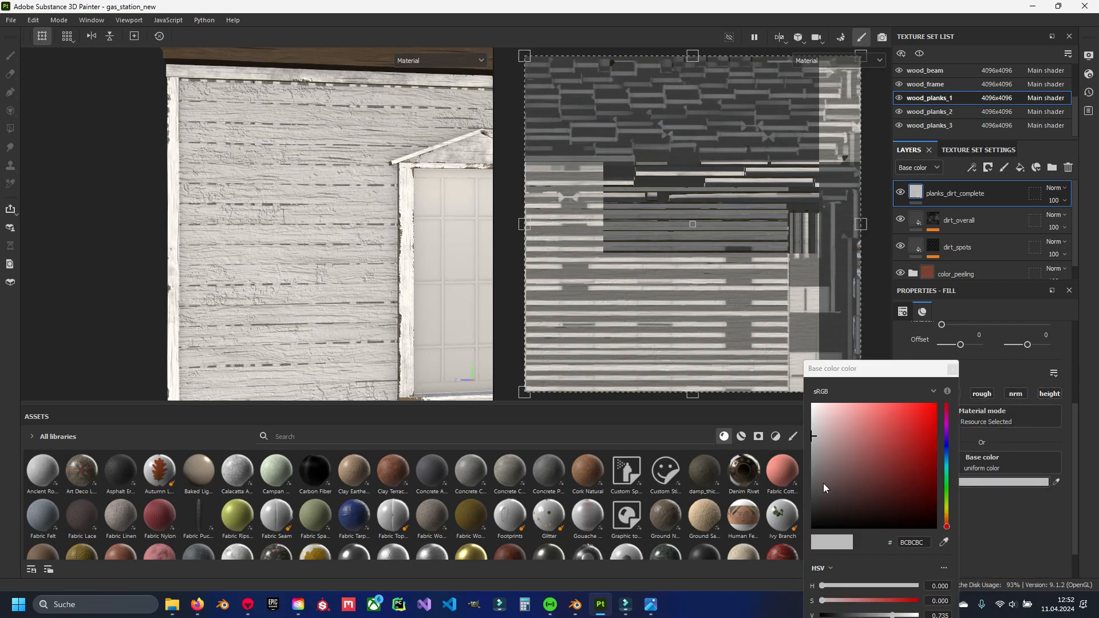
{"action": "left_click_drag", "start_coordinate": [826, 482], "coordinate": [799, 543]}
{"action": "left_click", "coordinate": [952, 370]}
{"action": "scroll", "coordinate": [354, 229], "scroll_direction": "down", "scroll_amount": 2}
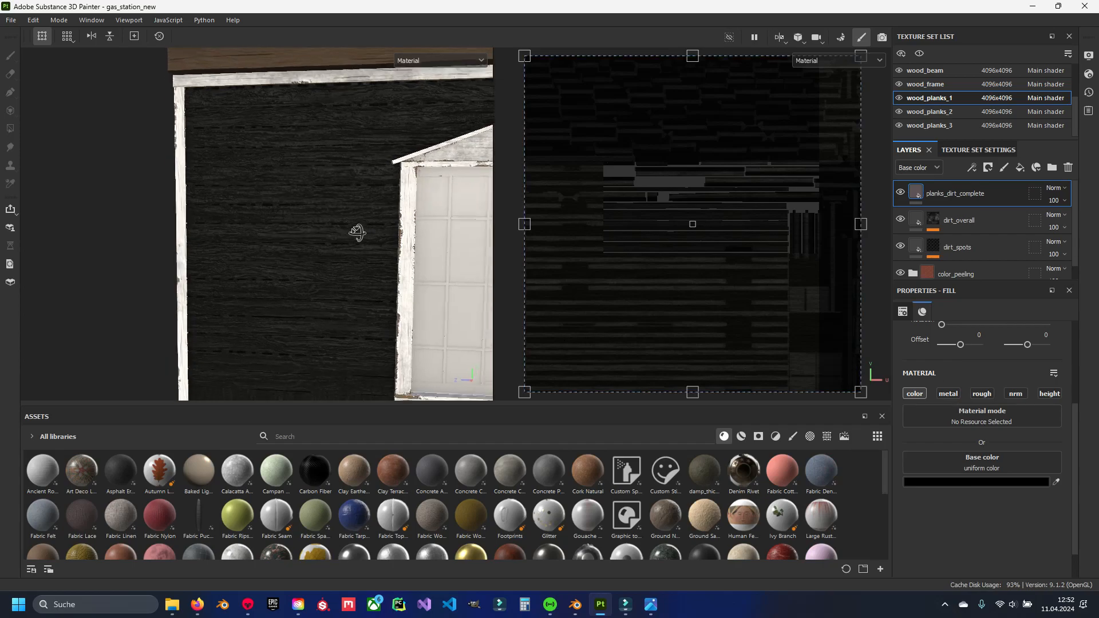
{"action": "left_click_drag", "start_coordinate": [351, 229], "coordinate": [342, 262], "text": "alt"}
{"action": "scroll", "coordinate": [321, 272], "scroll_direction": "up", "scroll_amount": 3}
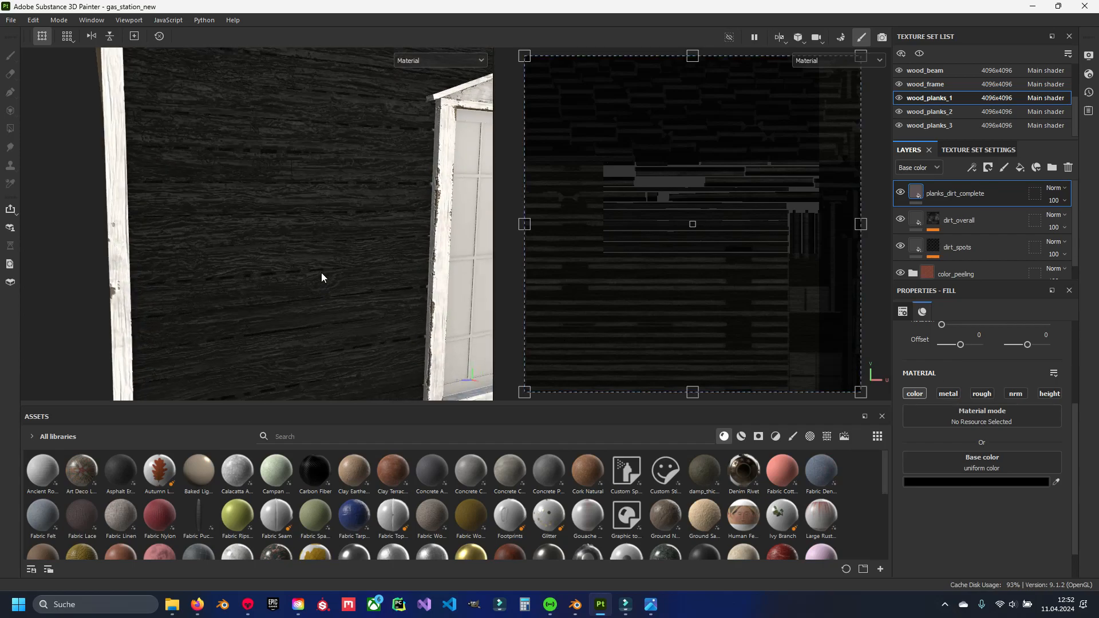
{"action": "left_click_drag", "start_coordinate": [335, 212], "coordinate": [301, 258], "text": "alt"}
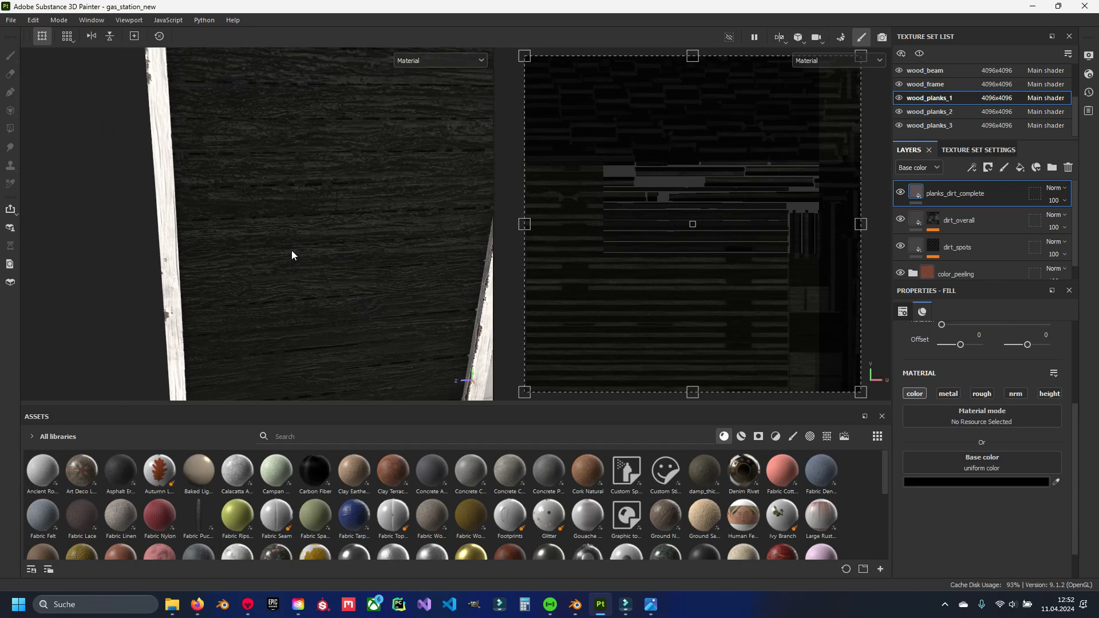
Add a black mask to planks_dirt_complete and apply the Metal Edge Wear generator to it.
{"action": "right_click", "coordinate": [952, 196]}
{"action": "left_click", "coordinate": [989, 21]}
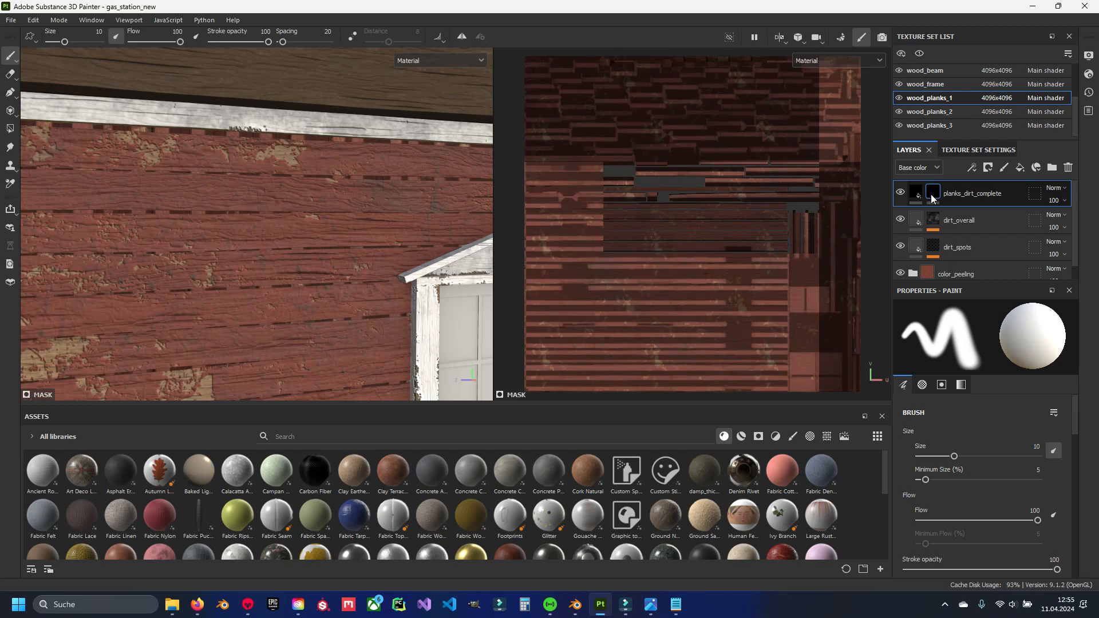
{"action": "right_click", "coordinate": [932, 198]}
{"action": "left_click", "coordinate": [1005, 372]}
{"action": "left_click", "coordinate": [1006, 344]}
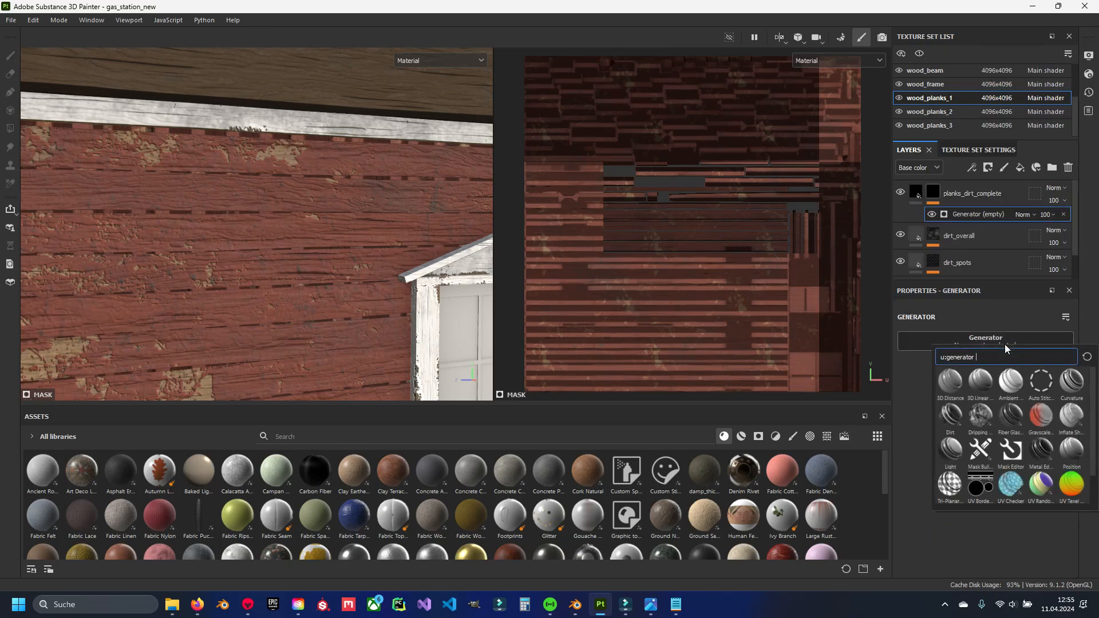
{"action": "type", "text": "edge"}
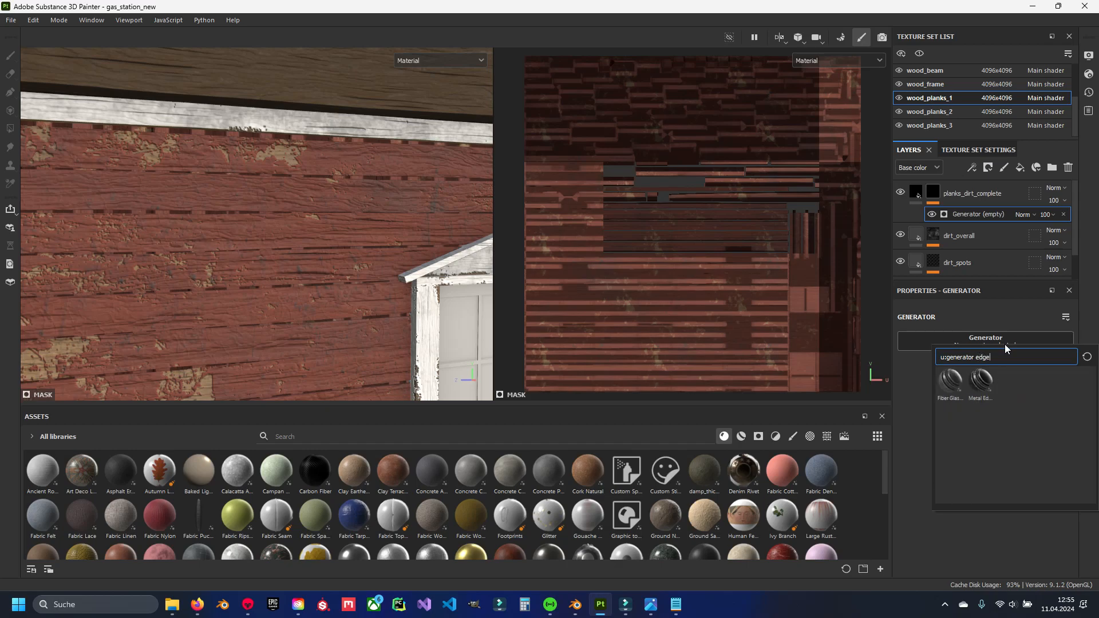
{"action": "mouse_move", "coordinate": [976, 391]}
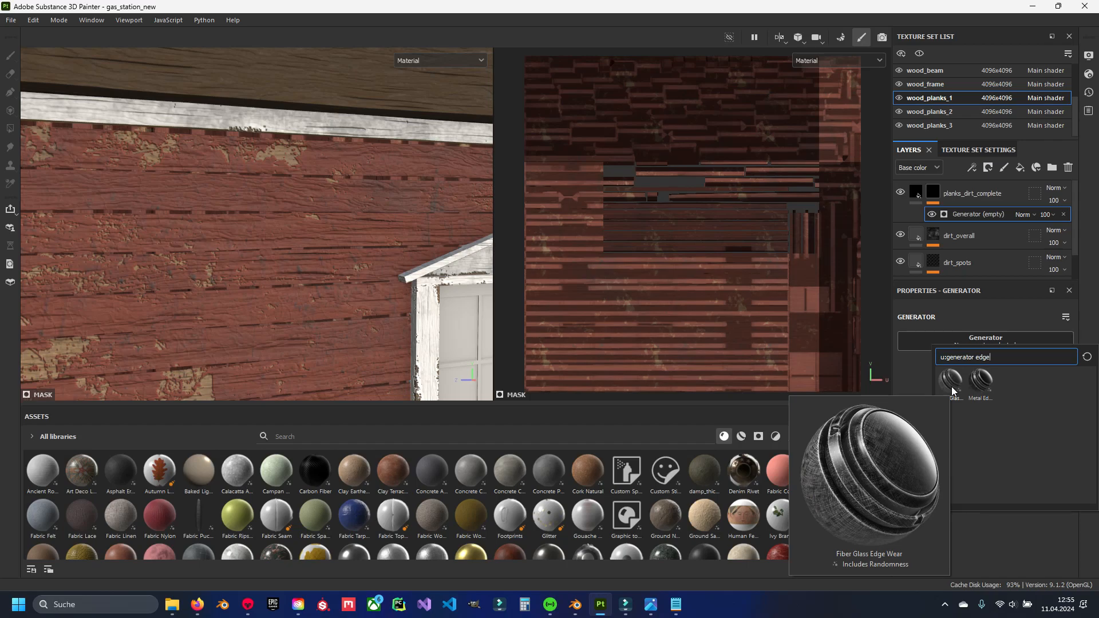
{"action": "left_click", "coordinate": [981, 392]}
Invert the Metal Edge Wear generator and check the dirt coverage along the plank edges.
{"action": "middle_click_drag", "start_coordinate": [311, 317], "coordinate": [395, 232], "text": "alt"}
{"action": "left_click_drag", "start_coordinate": [322, 254], "coordinate": [160, 236], "text": "alt"}
{"action": "scroll", "coordinate": [293, 279], "scroll_direction": "up", "scroll_amount": 3}
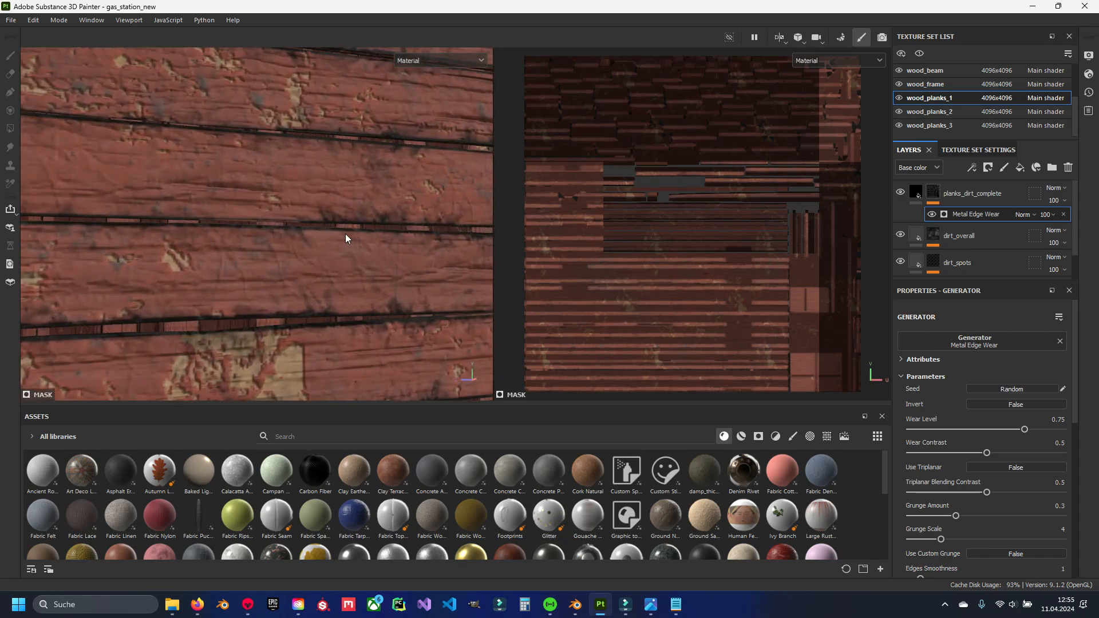
{"action": "left_click_drag", "start_coordinate": [196, 235], "coordinate": [198, 248], "text": "alt"}
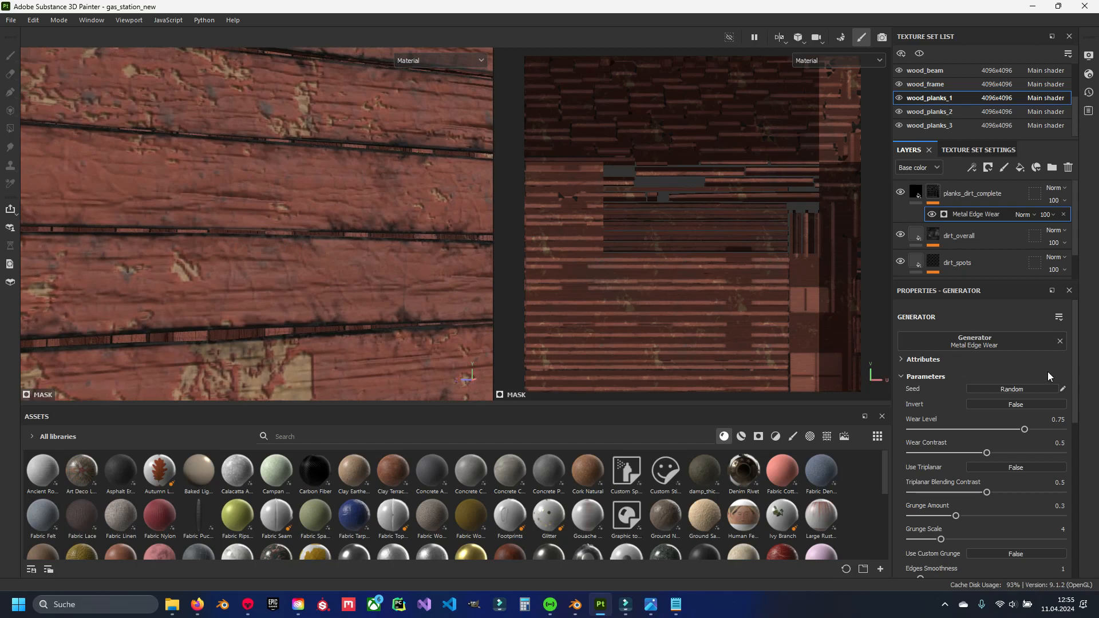
{"action": "left_click", "coordinate": [1009, 408]}
{"action": "scroll", "coordinate": [255, 292], "scroll_direction": "down", "scroll_amount": 6}
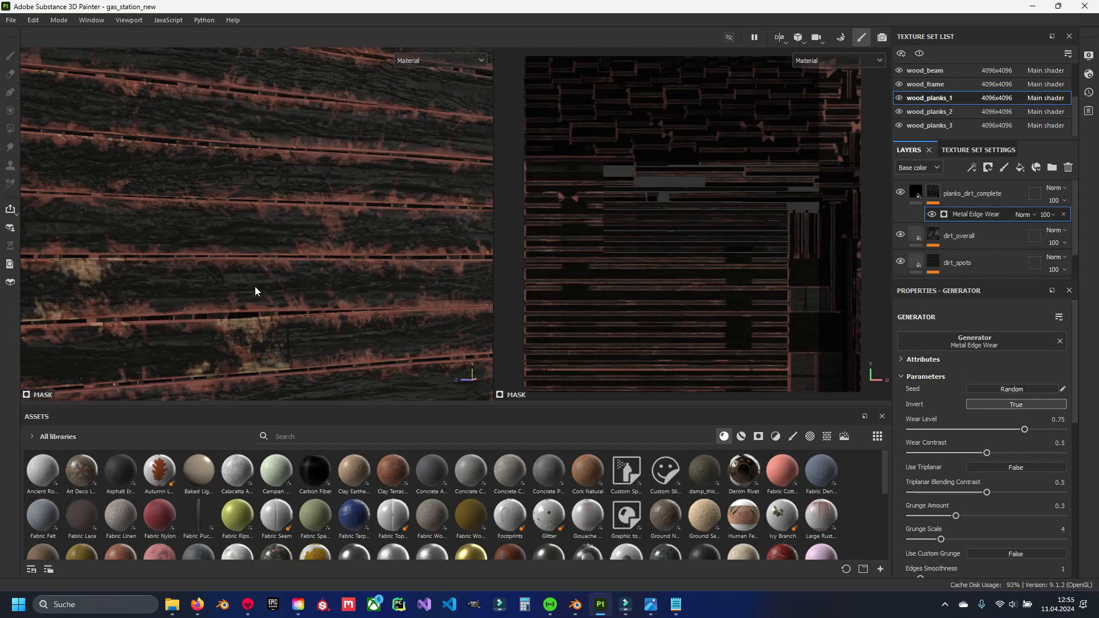
{"action": "middle_click_drag", "start_coordinate": [321, 277], "coordinate": [366, 282], "text": "alt"}
{"action": "scroll", "coordinate": [287, 300], "scroll_direction": "up", "scroll_amount": 7}
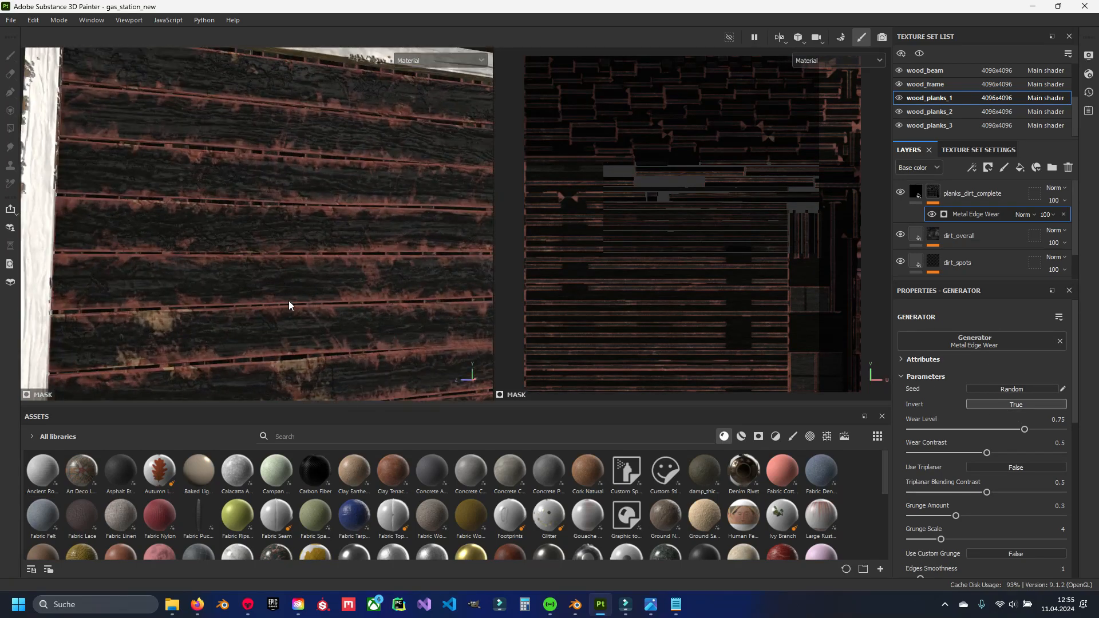
{"action": "left_click_drag", "start_coordinate": [276, 249], "coordinate": [276, 259], "text": "alt"}
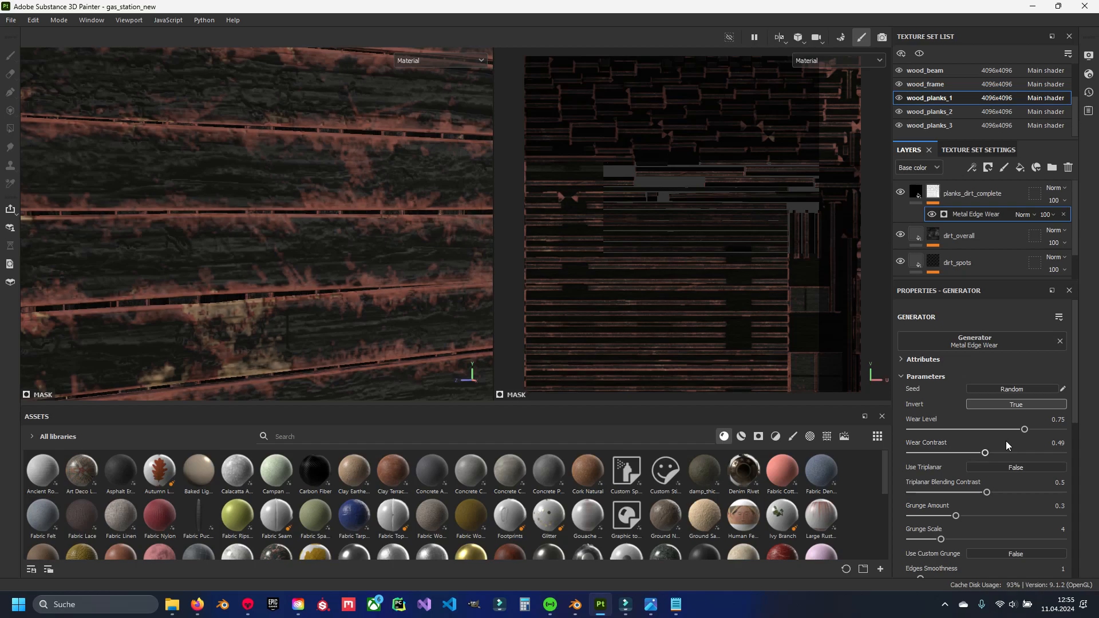
Set the Metal Edge Wear generator's Wear Level to 0.22 and Wear Contrast to 0.12.
{"action": "left_click_drag", "start_coordinate": [1024, 432], "coordinate": [962, 457]}
{"action": "scroll", "coordinate": [338, 275], "scroll_direction": "up", "scroll_amount": 3}
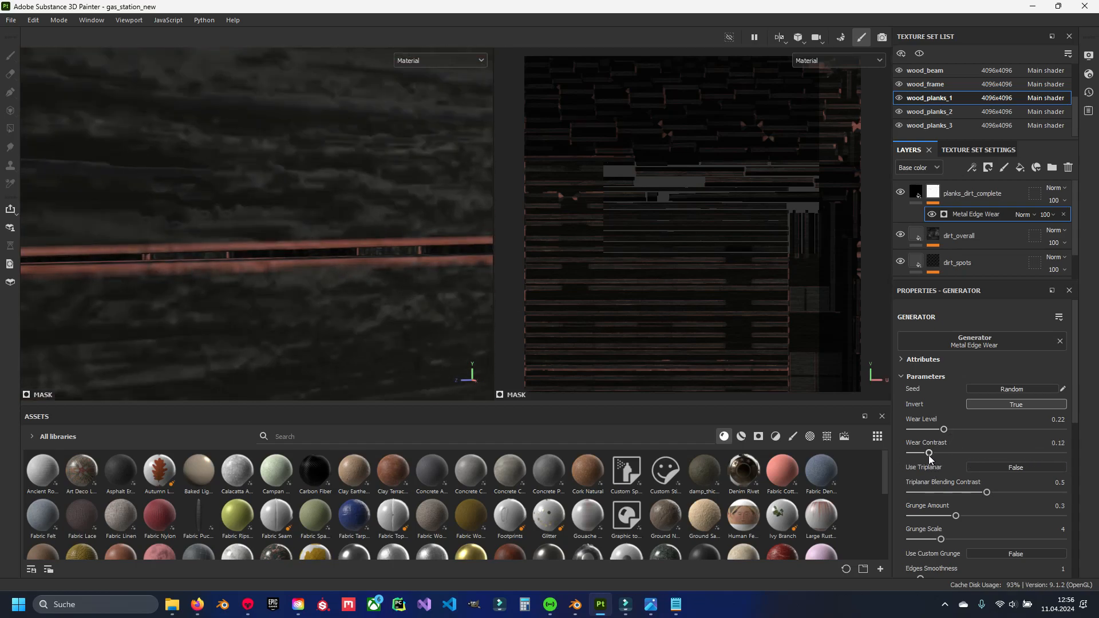
{"action": "scroll", "coordinate": [211, 215], "scroll_direction": "down", "scroll_amount": 8}
{"action": "left_click_drag", "start_coordinate": [319, 229], "coordinate": [510, 346], "text": "alt"}
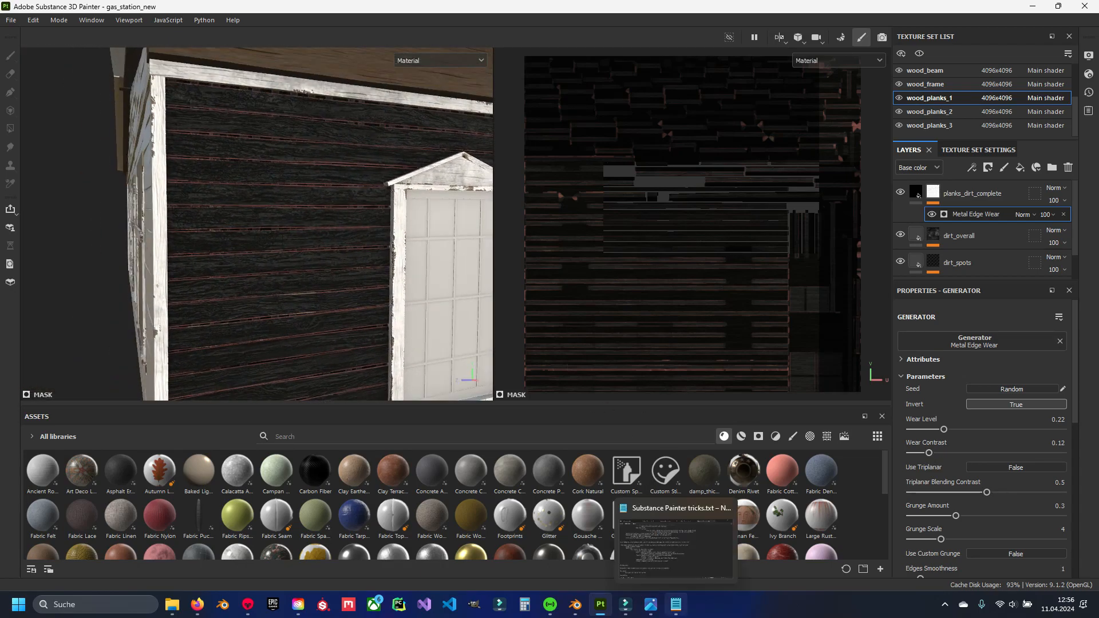
Compare the darkened wall planks with the reference photo old-abandoned-gas-station.jpg and look over the generator's parameters.
{"action": "left_click", "coordinate": [651, 604]}
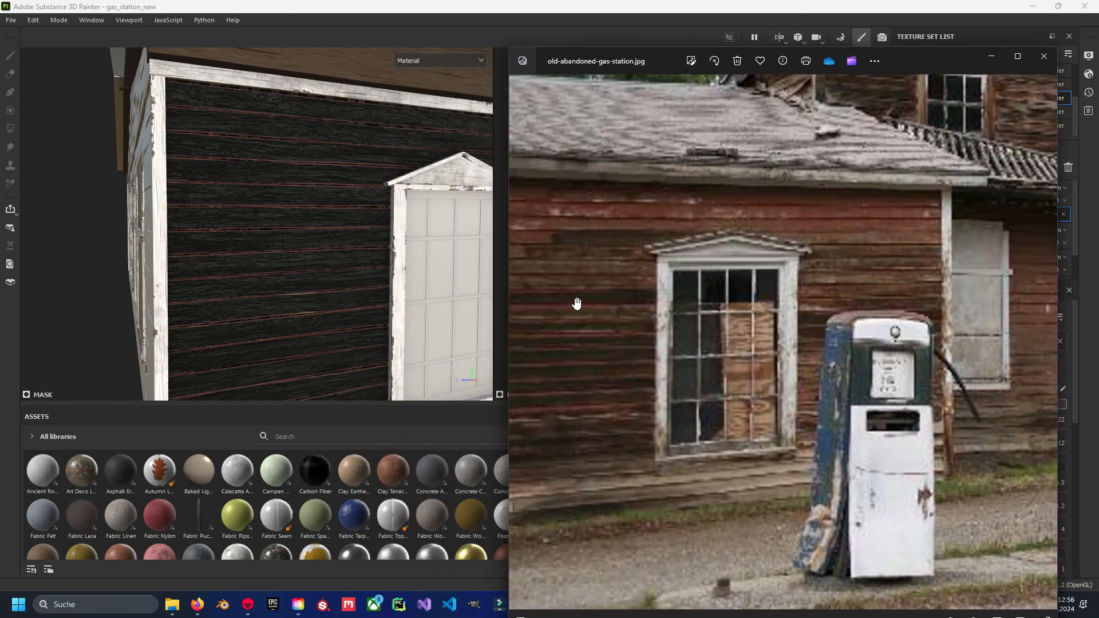
{"action": "left_click_drag", "start_coordinate": [914, 60], "coordinate": [945, 54]}
{"action": "scroll", "coordinate": [699, 343], "scroll_direction": "up", "scroll_amount": 2}
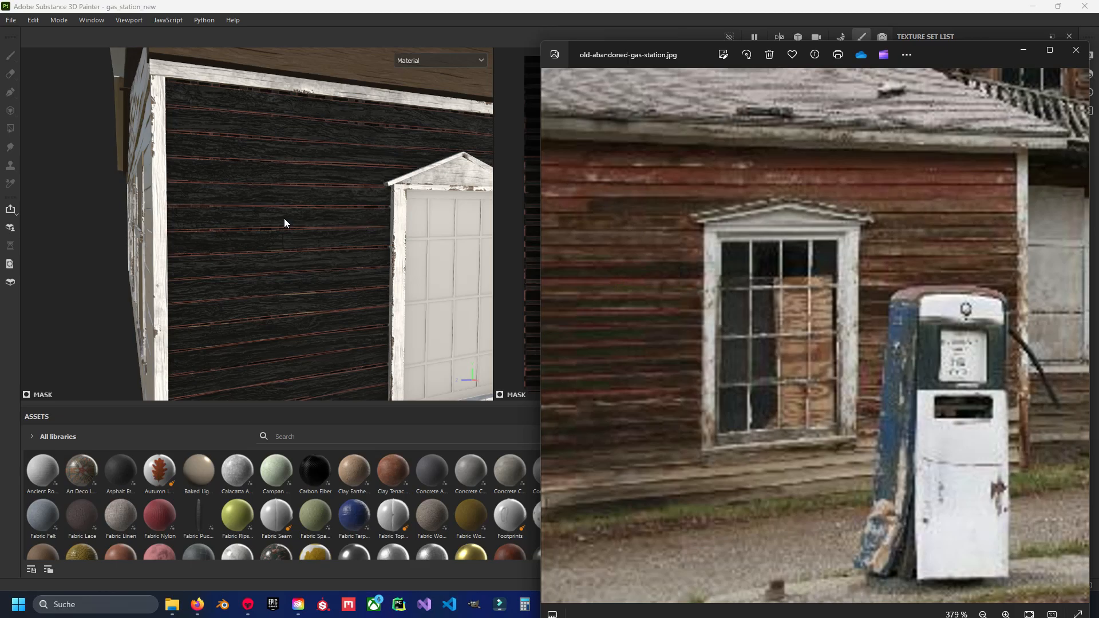
{"action": "left_click", "coordinate": [609, 17]}
{"action": "left_click_drag", "start_coordinate": [407, 255], "coordinate": [383, 255], "text": "alt"}
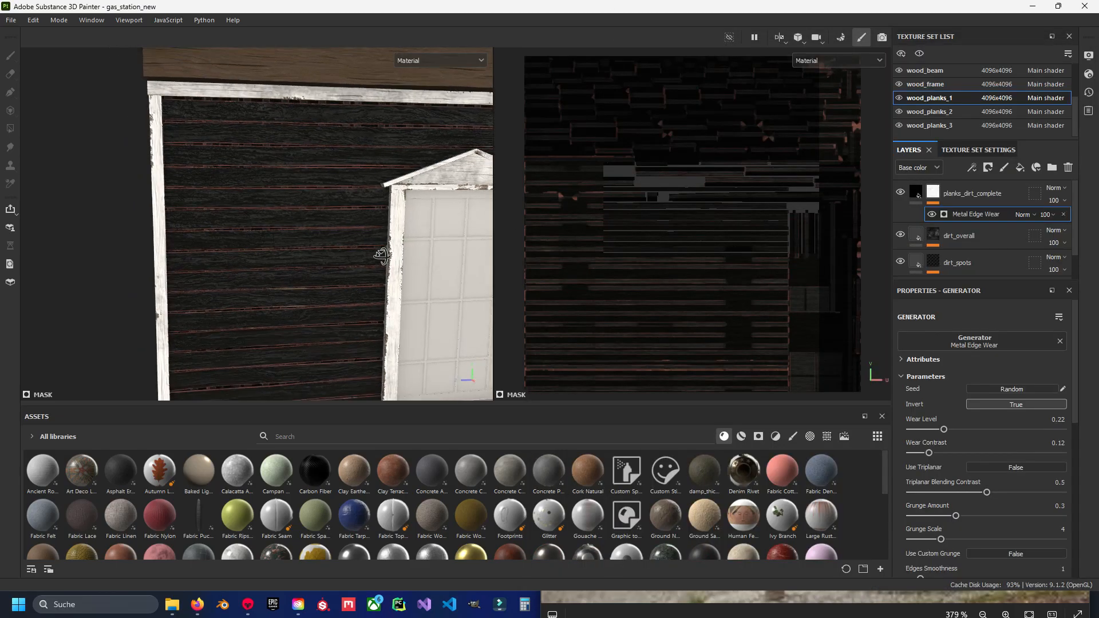
{"action": "scroll", "coordinate": [382, 257], "scroll_direction": "up", "scroll_amount": 2}
{"action": "middle_click_drag", "start_coordinate": [382, 257], "coordinate": [420, 207], "text": "alt"}
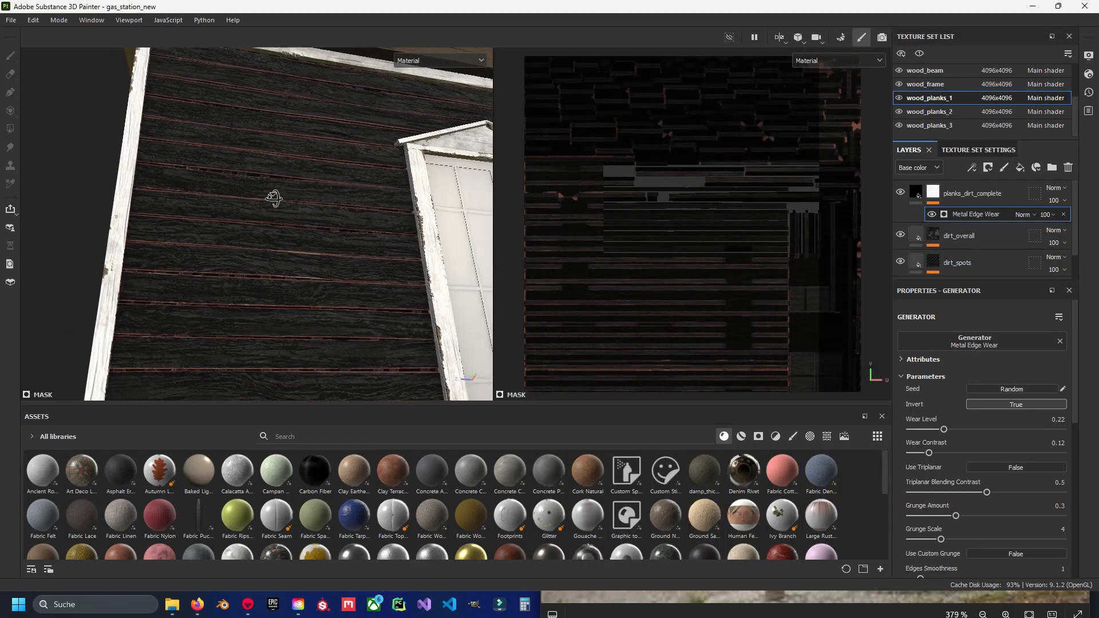
{"action": "scroll", "coordinate": [960, 438], "scroll_direction": "down", "scroll_amount": 5}
{"action": "scroll", "coordinate": [960, 438], "scroll_direction": "up", "scroll_amount": 5}
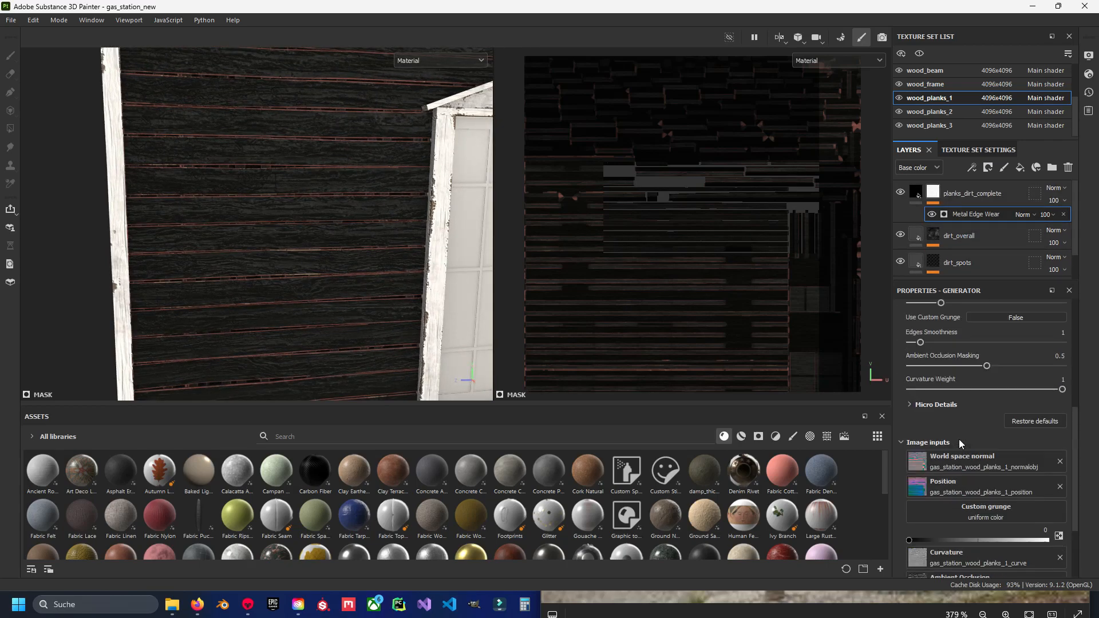
Create a folder named planks_dirt above planks_dirt_complete and move that layer into it.
{"action": "left_click", "coordinate": [969, 194]}
{"action": "left_click", "coordinate": [1052, 167]}
{"action": "double_click", "coordinate": [960, 194]}
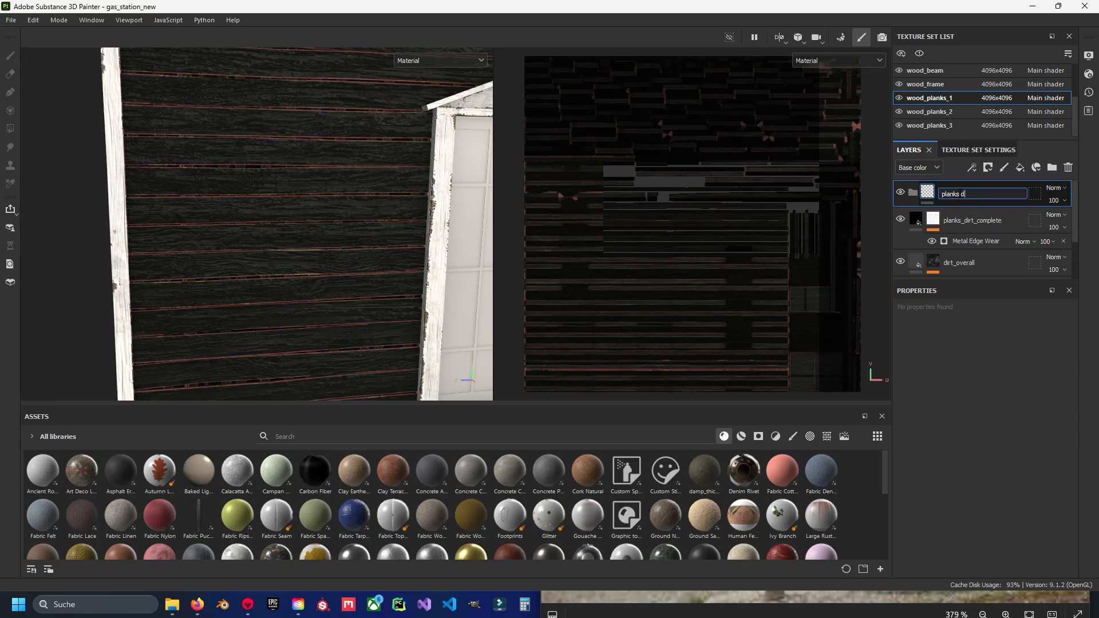
{"action": "key", "text": "Return"}
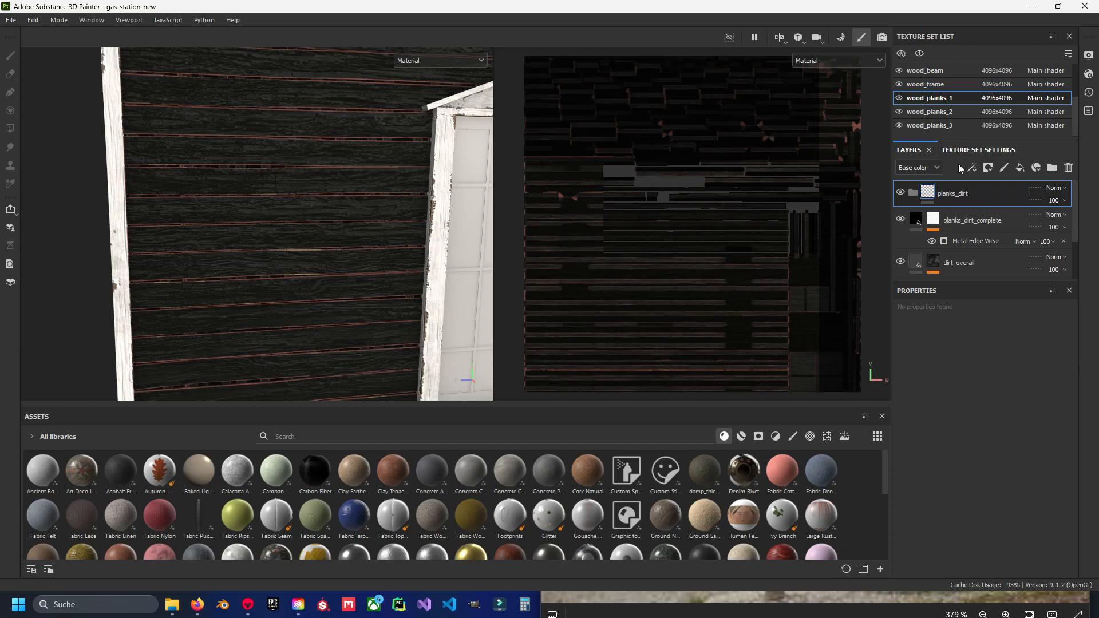
{"action": "left_click_drag", "start_coordinate": [927, 220], "coordinate": [945, 198]}
{"action": "left_click", "coordinate": [942, 196]}
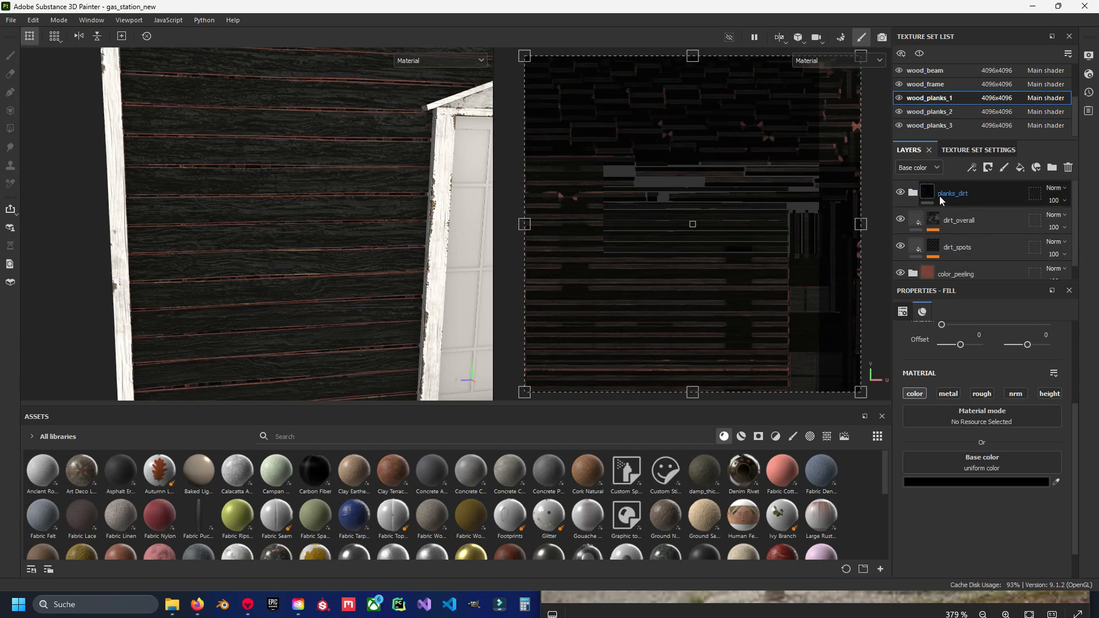
Add a black mask to the planks_dirt folder and fill one upper wall plank white using Polygon Fill in mesh mode.
{"action": "right_click", "coordinate": [940, 196]}
{"action": "left_click", "coordinate": [973, 22]}
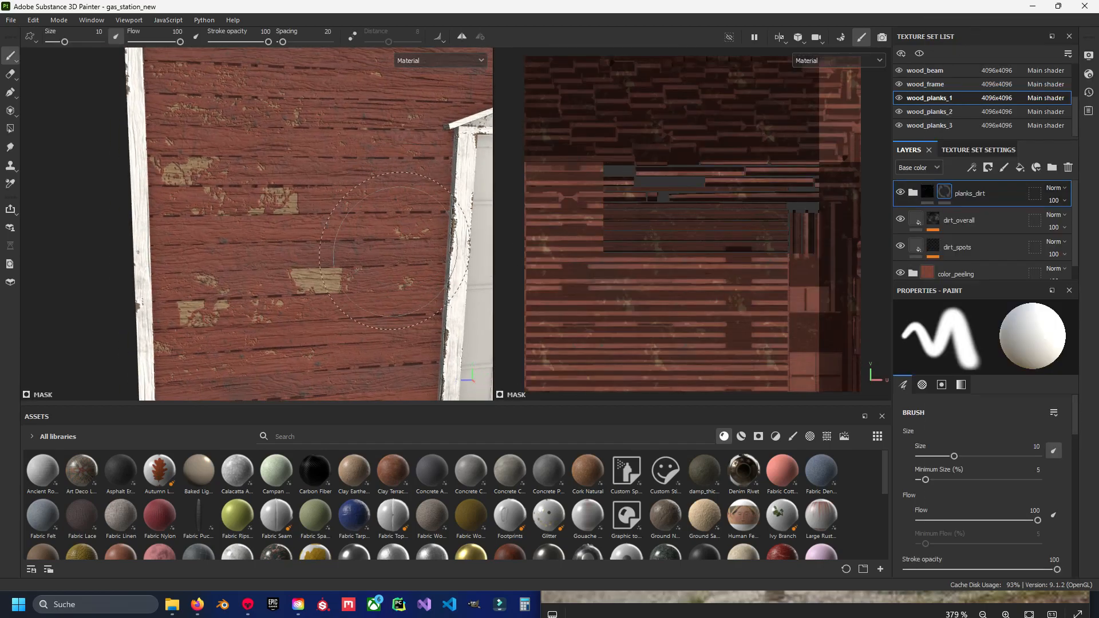
{"action": "left_click", "coordinate": [10, 129]}
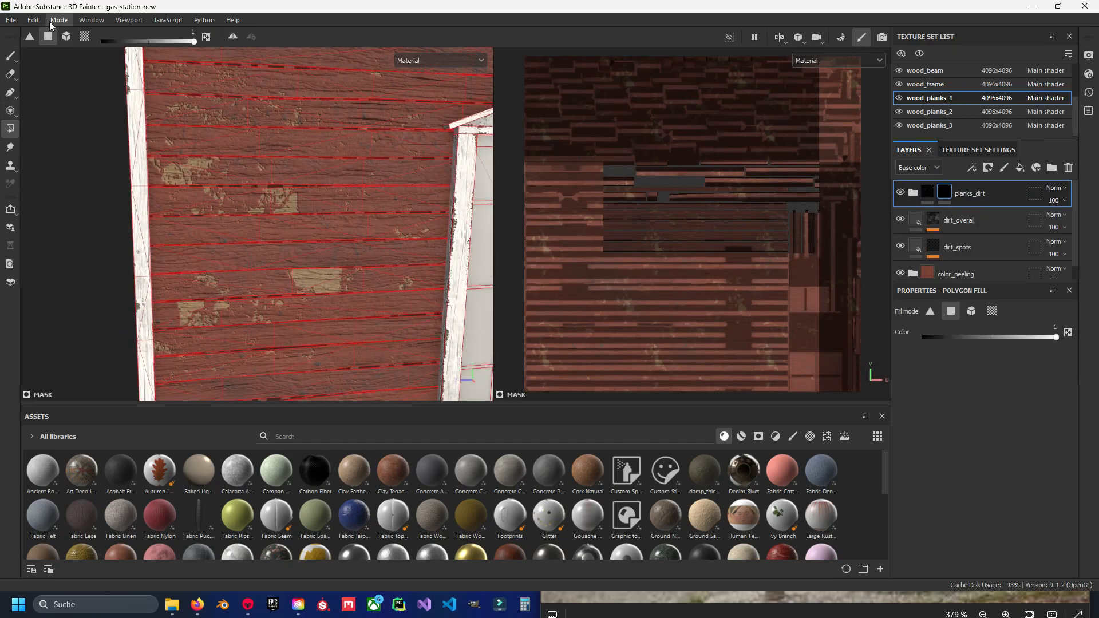
{"action": "left_click", "coordinate": [66, 37]}
{"action": "left_click", "coordinate": [342, 170]}
Following the reference photo, fill the next four planks below it white in the planks_dirt mask.
{"action": "scroll", "coordinate": [396, 254], "scroll_direction": "down", "scroll_amount": 2}
{"action": "middle_click_drag", "start_coordinate": [380, 255], "coordinate": [325, 243], "text": "alt"}
{"action": "middle_click_drag", "start_coordinate": [345, 279], "coordinate": [348, 208], "text": "alt"}
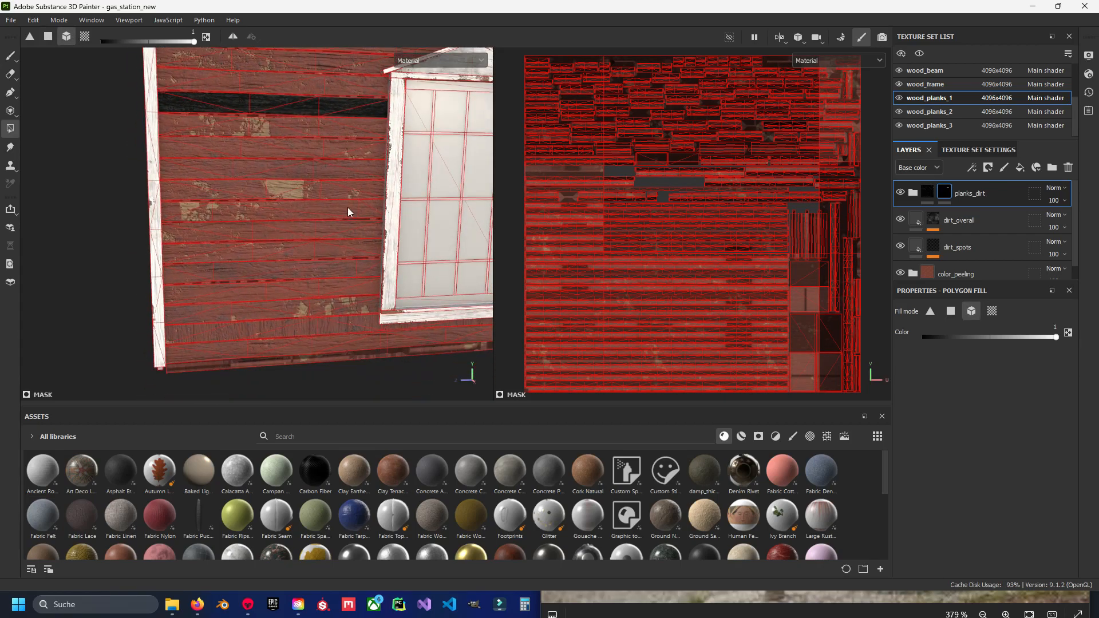
{"action": "left_click", "coordinate": [629, 612]}
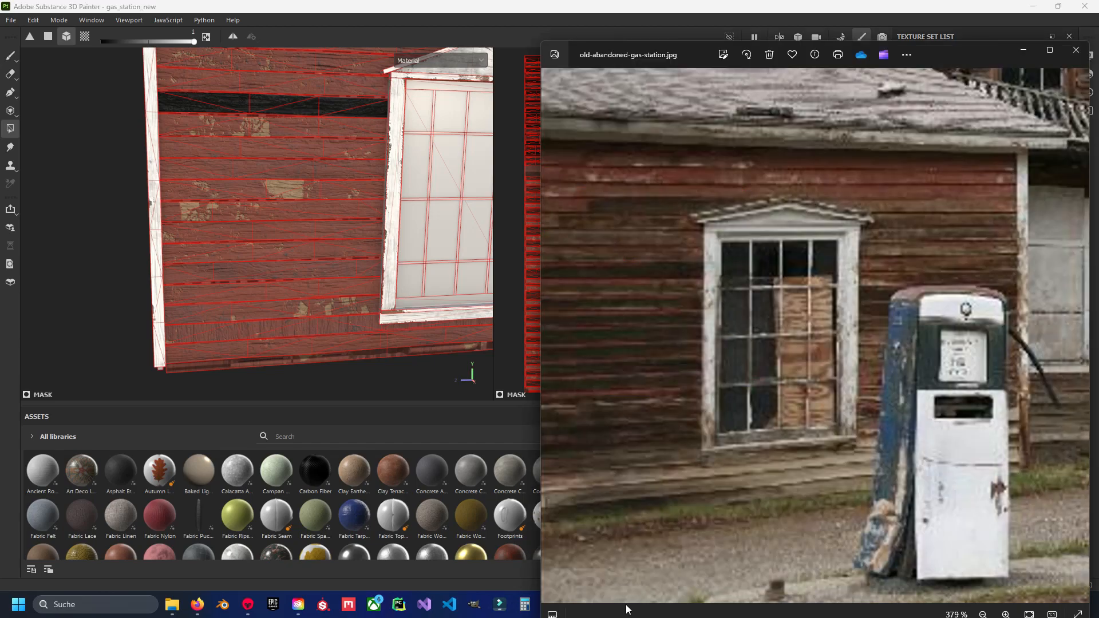
{"action": "left_click", "coordinate": [448, 5]}
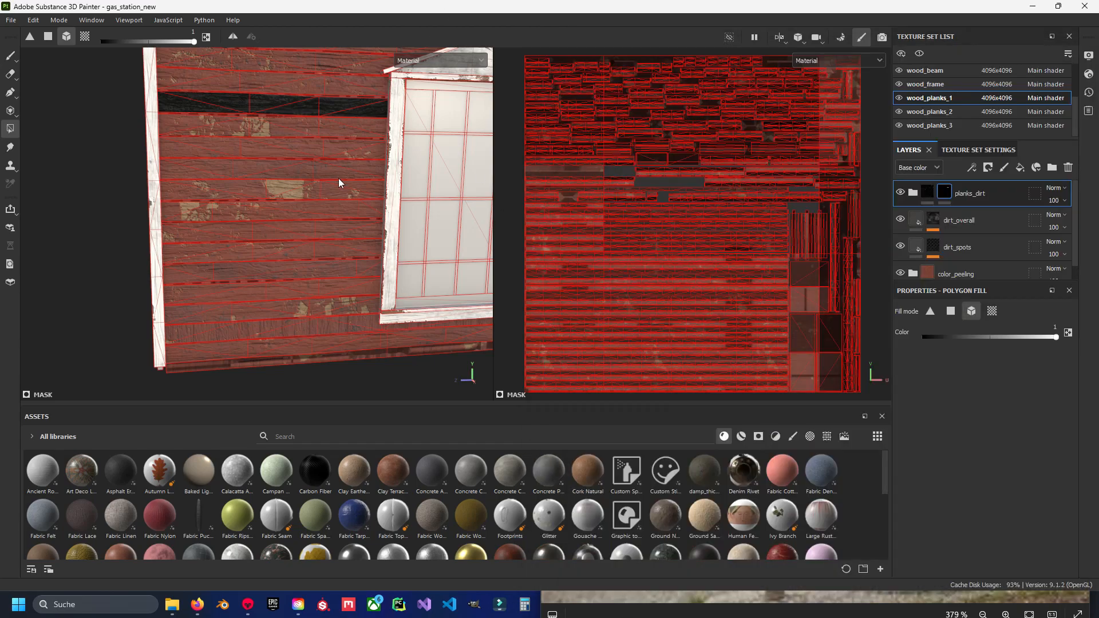
{"action": "left_click", "coordinate": [324, 130]}
{"action": "left_click", "coordinate": [316, 154]}
{"action": "left_click", "coordinate": [313, 171]}
{"action": "left_click", "coordinate": [311, 188]}
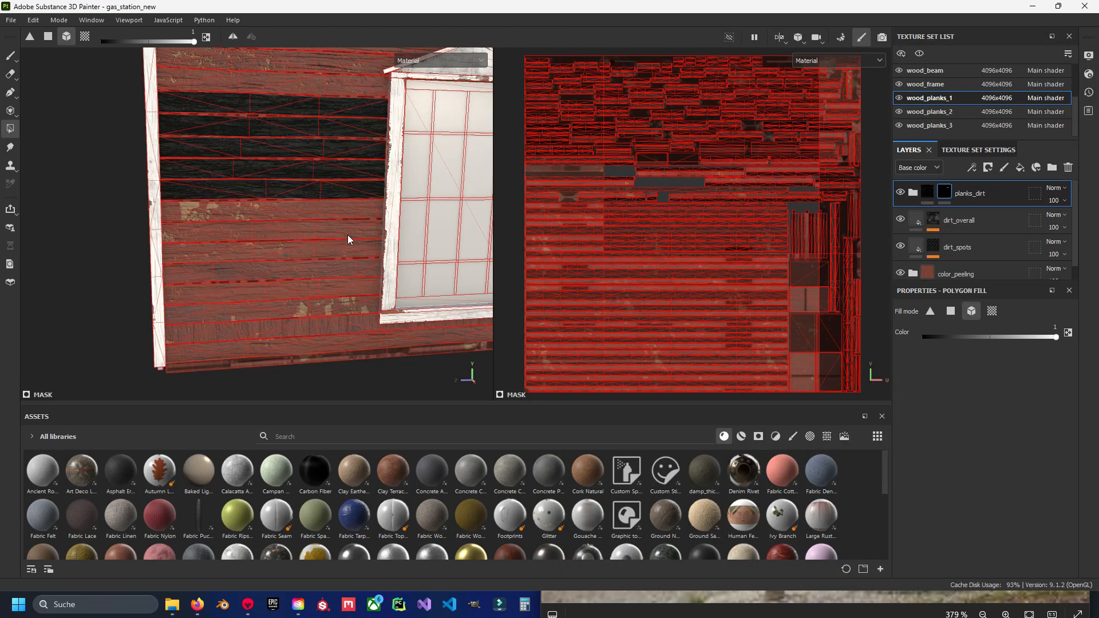
Fill the remaining planks down to the wall's lower edge white in the planks_dirt mask, checking the reference photo.
{"action": "left_click", "coordinate": [604, 610]}
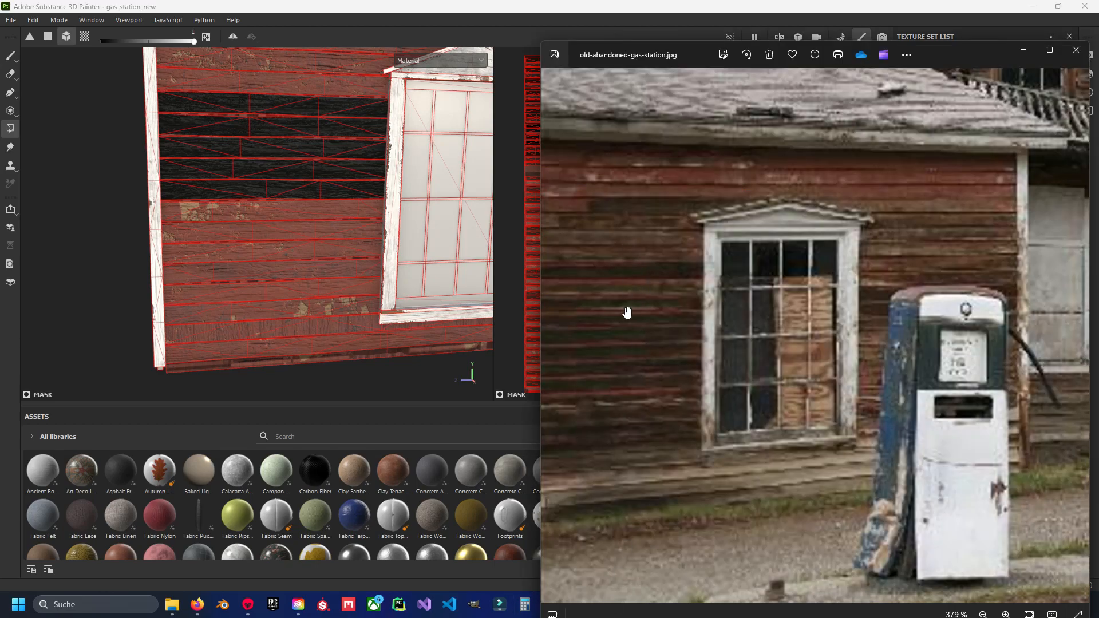
{"action": "left_click", "coordinate": [356, 227]}
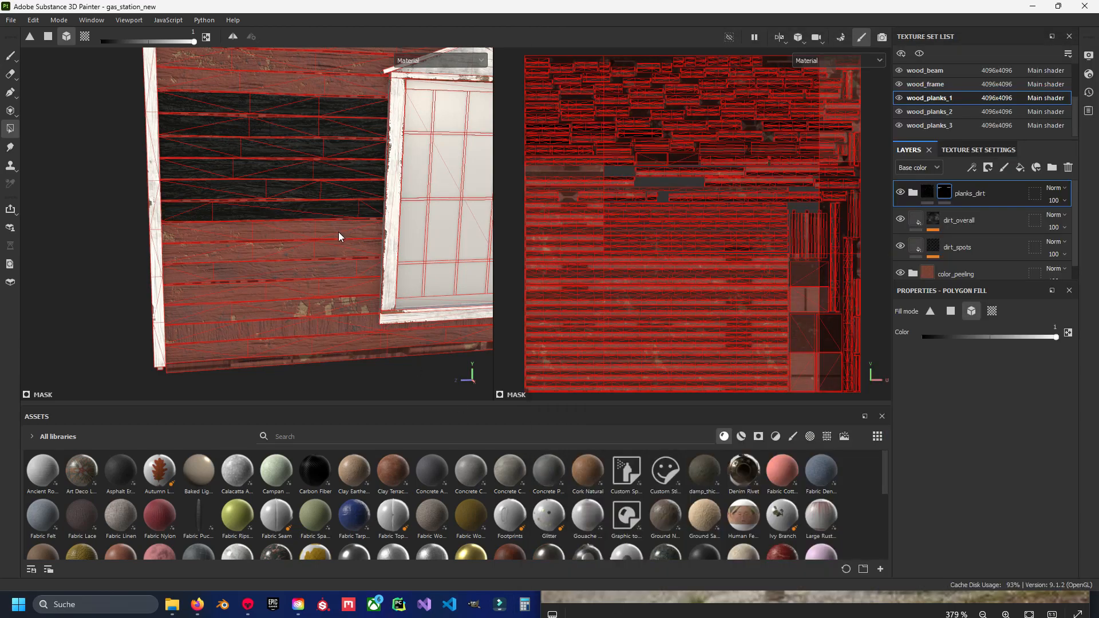
{"action": "left_click", "coordinate": [338, 232]}
{"action": "left_click", "coordinate": [335, 252]}
{"action": "left_click", "coordinate": [330, 273]}
{"action": "left_click", "coordinate": [326, 292]}
{"action": "left_click", "coordinate": [324, 306]}
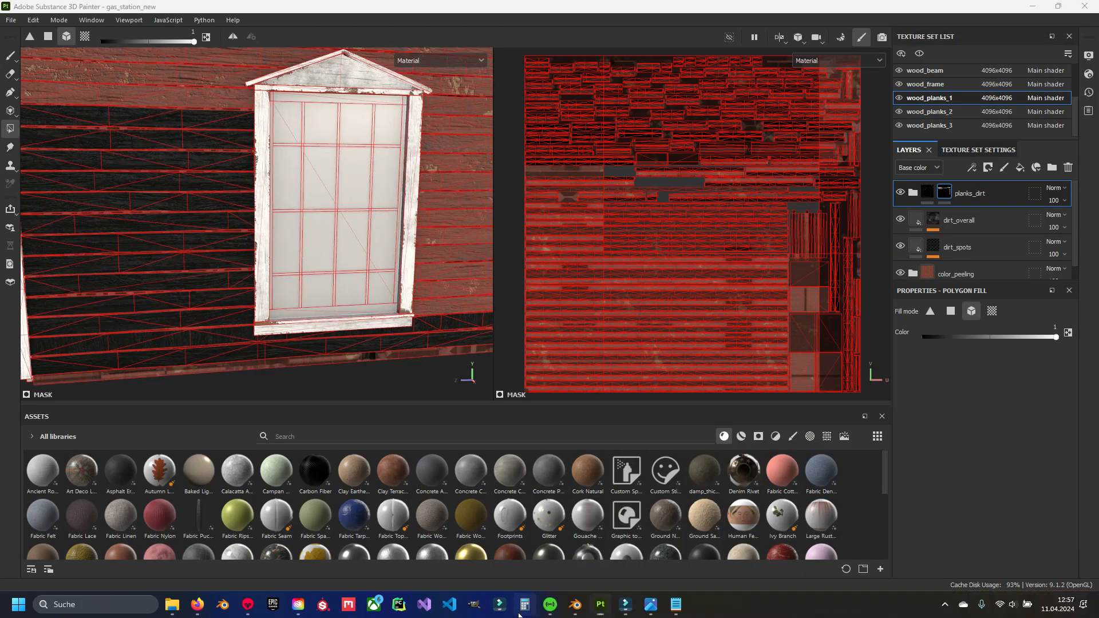
Try filling two upper planks on the window's far side, compare with the reference photo, and undo both fills.
{"action": "left_click", "coordinate": [651, 607]}
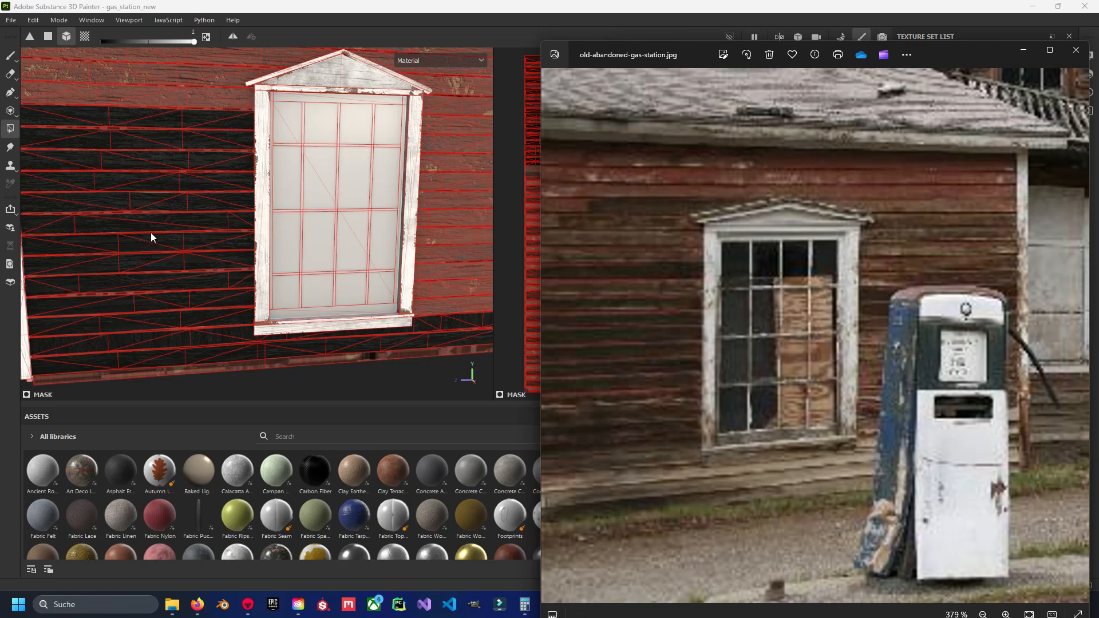
{"action": "middle_click_drag", "start_coordinate": [472, 107], "coordinate": [300, 163], "text": "alt"}
{"action": "left_click", "coordinate": [300, 161]}
{"action": "left_click", "coordinate": [305, 175]}
{"action": "left_click", "coordinate": [656, 611]}
{"action": "left_click", "coordinate": [342, 8]}
{"action": "key", "text": "ctrl+z"}
{"action": "key", "text": "ctrl+z"}
Fill two adjacent planks at mid-height between the window and the far wall corner white in the planks_dirt mask.
{"action": "left_click", "coordinate": [309, 266]}
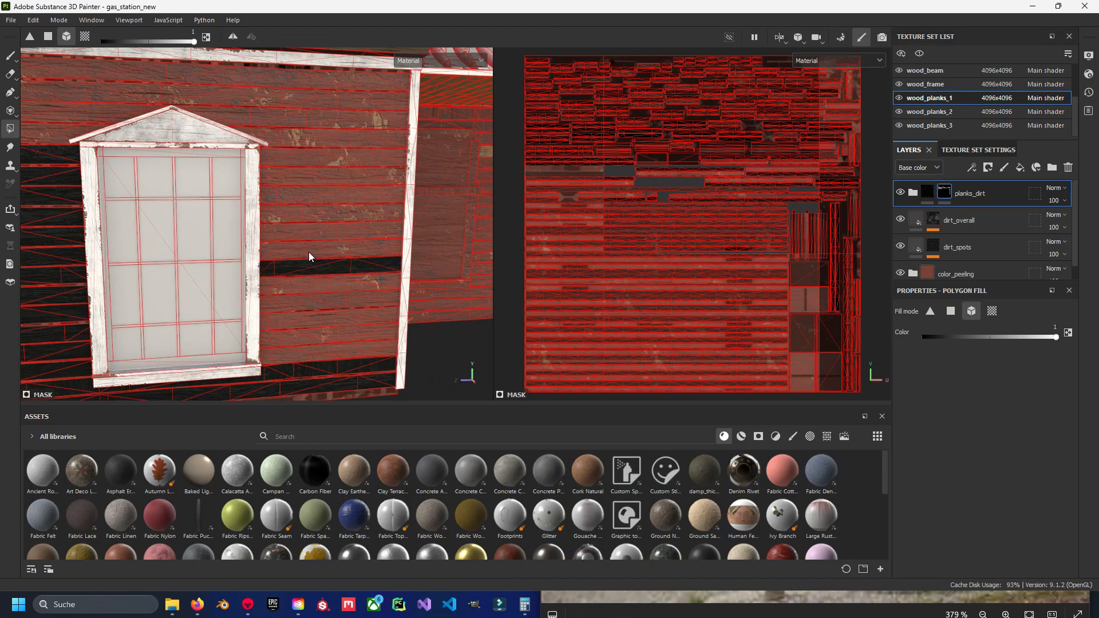
{"action": "left_click", "coordinate": [308, 251]}
{"action": "middle_click_drag", "start_coordinate": [349, 338], "coordinate": [386, 320], "text": "alt"}
{"action": "left_click", "coordinate": [626, 612]}
Set the fill color to 0 and remove the two planks below the window from the planks_dirt mask, matching the reference.
{"action": "middle_click_drag", "start_coordinate": [229, 333], "coordinate": [410, 293], "text": "alt"}
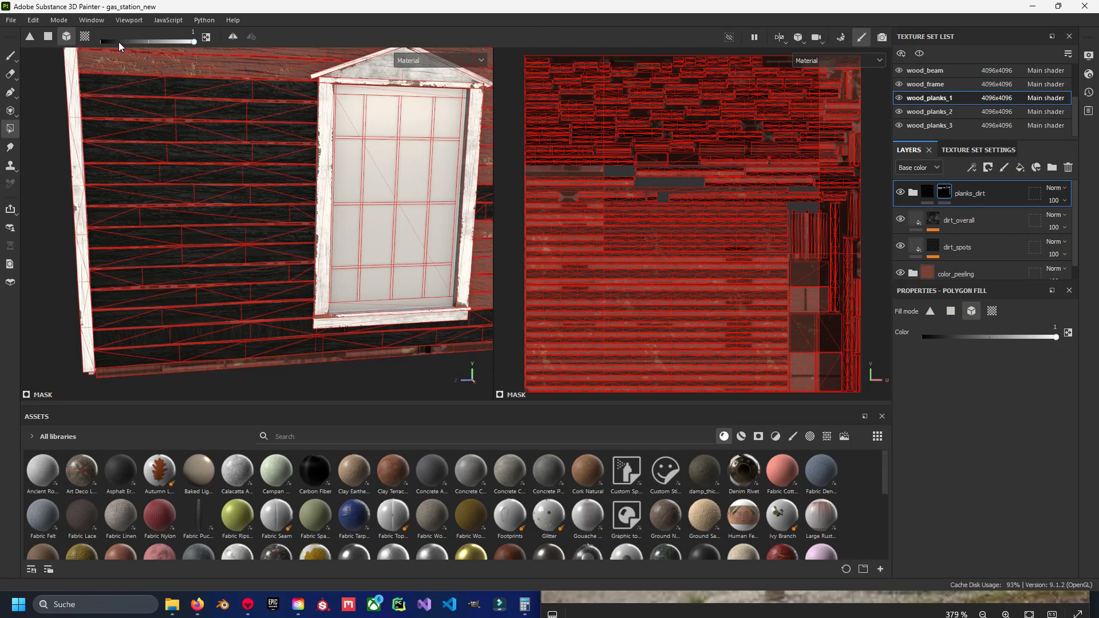
{"action": "left_click", "coordinate": [691, 598]}
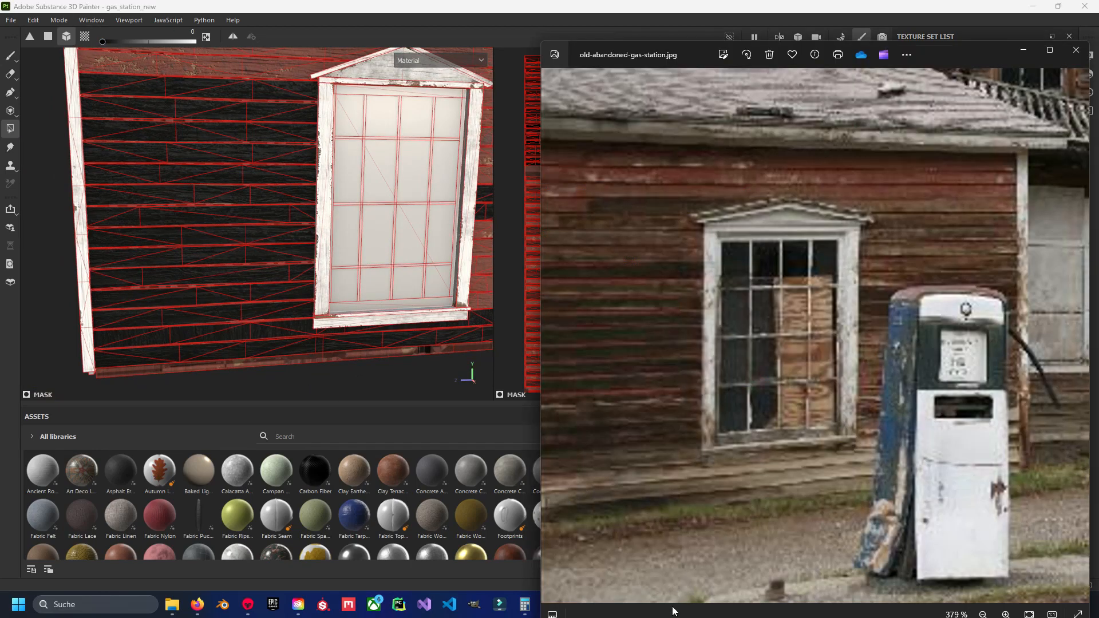
{"action": "left_click", "coordinate": [290, 345]}
{"action": "left_click", "coordinate": [284, 327]}
{"action": "left_click", "coordinate": [625, 602]}
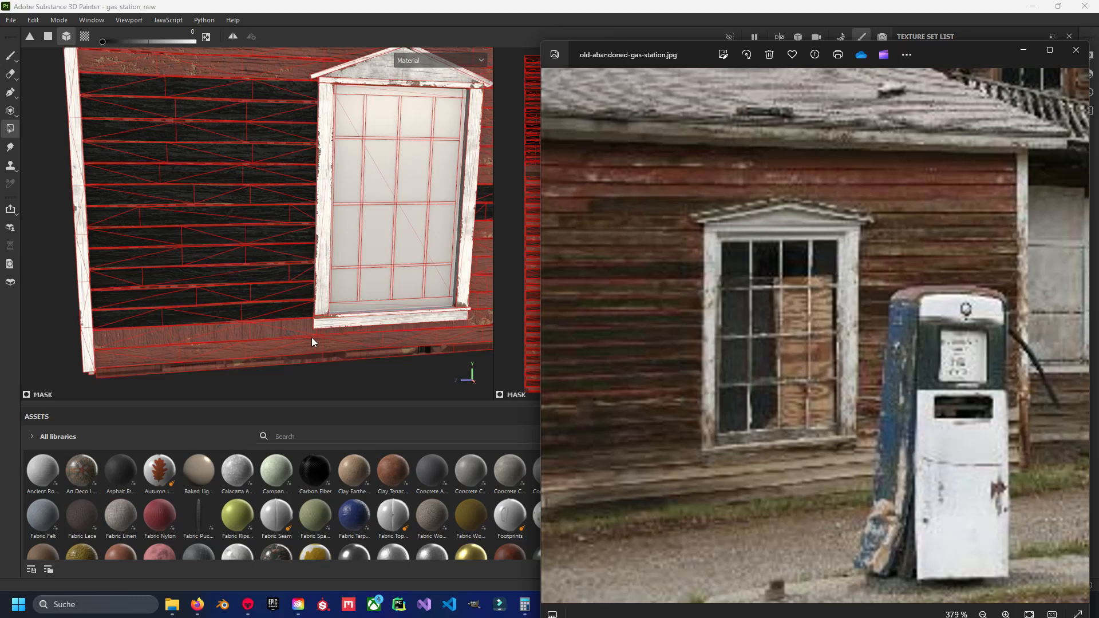
{"action": "mouse_move", "coordinate": [258, 276]}
{"action": "middle_mouse_down", "text": "alt"}
{"action": "mouse_move", "coordinate": [310, 345]}
{"action": "mouse_move", "coordinate": [285, 309]}
{"action": "middle_mouse_up", "text": "alt"}
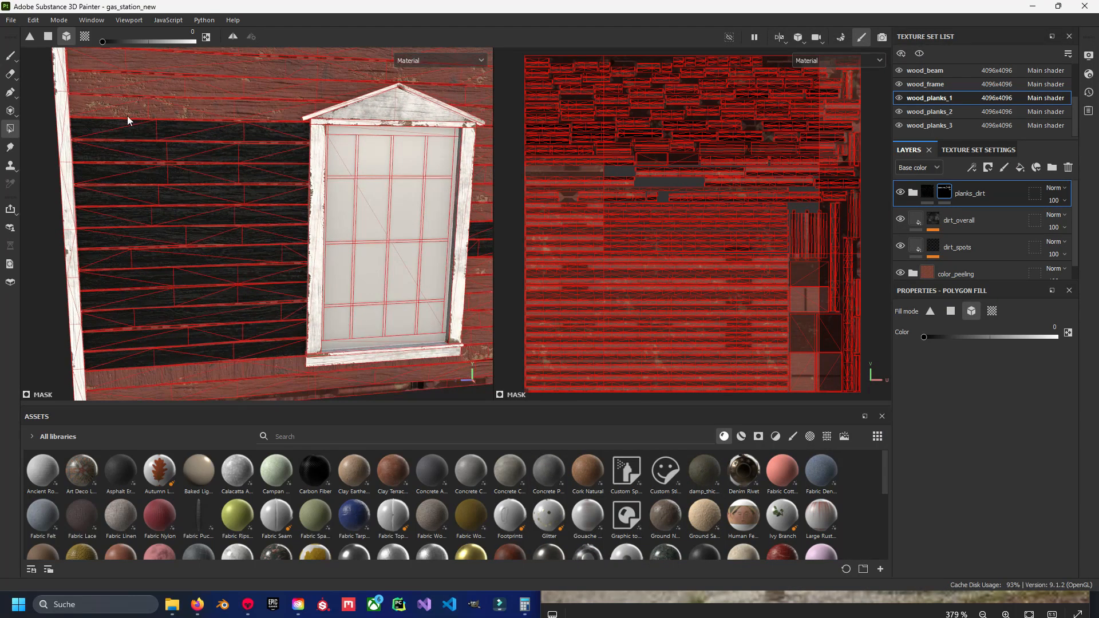
Set the Wear Level of planks_dirt_complete's Metal Edge Wear generator to 0.48.
{"action": "left_click", "coordinate": [10, 55]}
{"action": "scroll", "coordinate": [321, 270], "scroll_direction": "down", "scroll_amount": 3}
{"action": "mouse_move", "coordinate": [343, 275]}
{"action": "left_mouse_down", "text": "alt"}
{"action": "mouse_move", "coordinate": [424, 278]}
{"action": "mouse_move", "coordinate": [378, 296]}
{"action": "left_mouse_up", "text": "alt"}
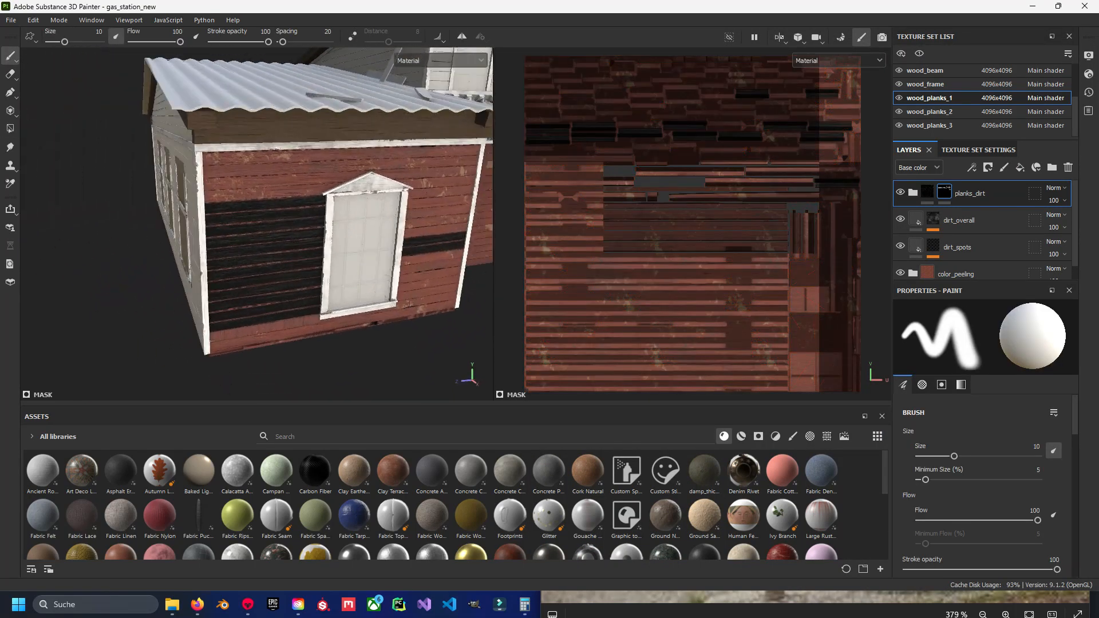
{"action": "scroll", "coordinate": [343, 281], "scroll_direction": "up", "scroll_amount": 6}
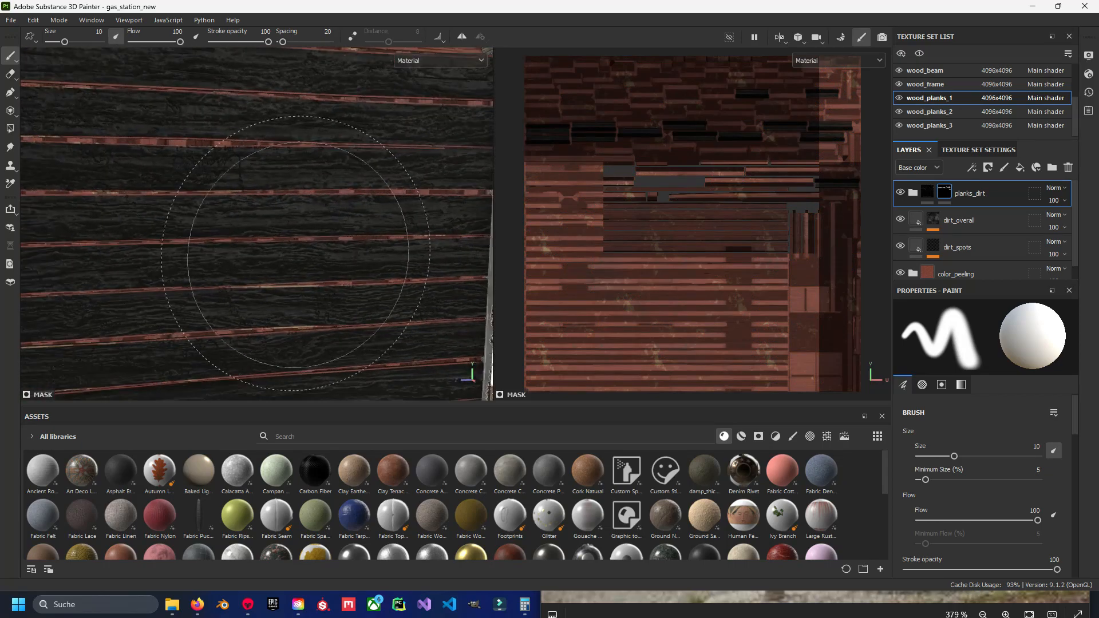
{"action": "left_click", "coordinate": [912, 193]}
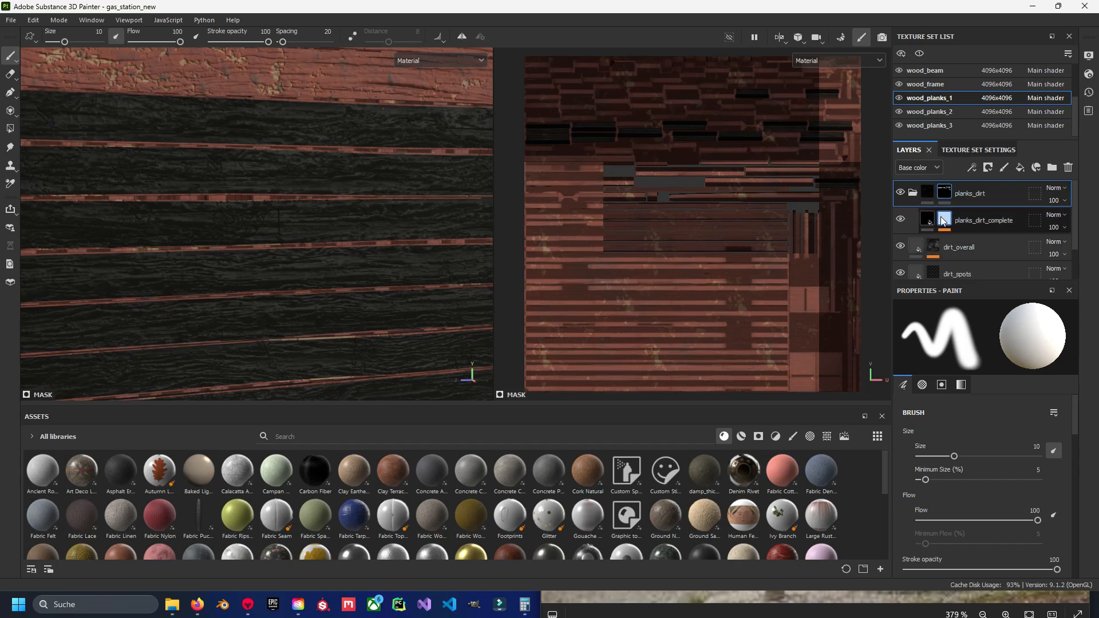
{"action": "left_click", "coordinate": [943, 218]}
{"action": "left_click", "coordinate": [980, 241]}
{"action": "left_click_drag", "start_coordinate": [1015, 441], "coordinate": [982, 441]}
{"action": "scroll", "coordinate": [319, 203], "scroll_direction": "down", "scroll_amount": 5}
{"action": "left_click", "coordinate": [911, 194]}
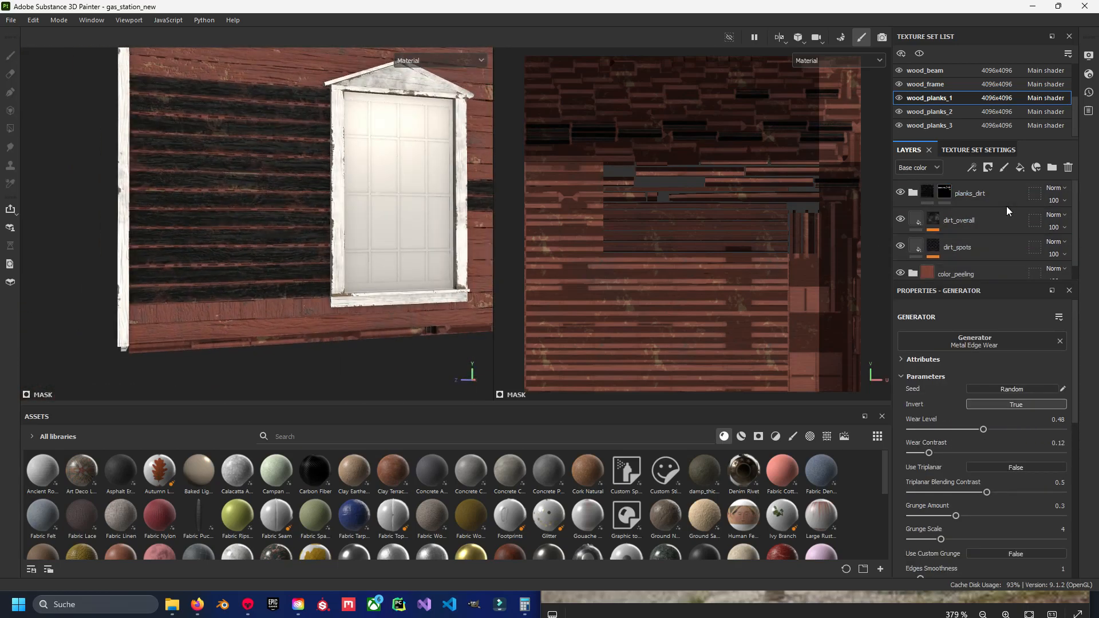
Duplicate the planks_dirt folder and rename the copy planks_muddy.
{"action": "left_click", "coordinate": [978, 192]}
{"action": "left_click", "coordinate": [912, 193]}
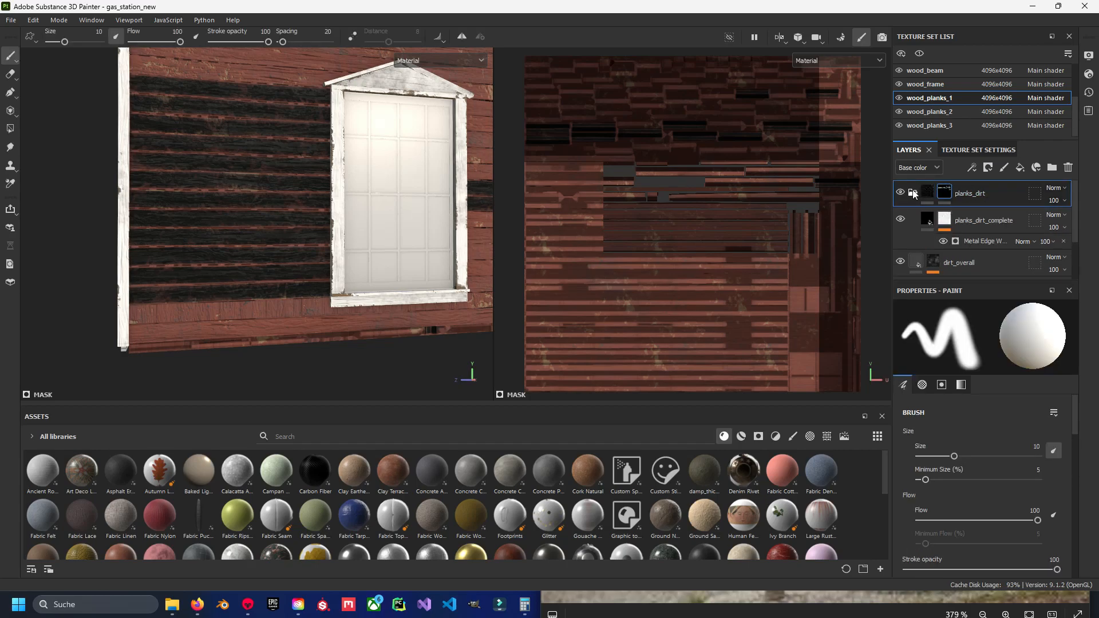
{"action": "middle_click_drag", "start_coordinate": [333, 129], "coordinate": [338, 147], "text": "alt"}
{"action": "left_click_drag", "start_coordinate": [338, 147], "coordinate": [333, 181], "text": "alt"}
{"action": "middle_click_drag", "start_coordinate": [336, 237], "coordinate": [332, 188], "text": "alt"}
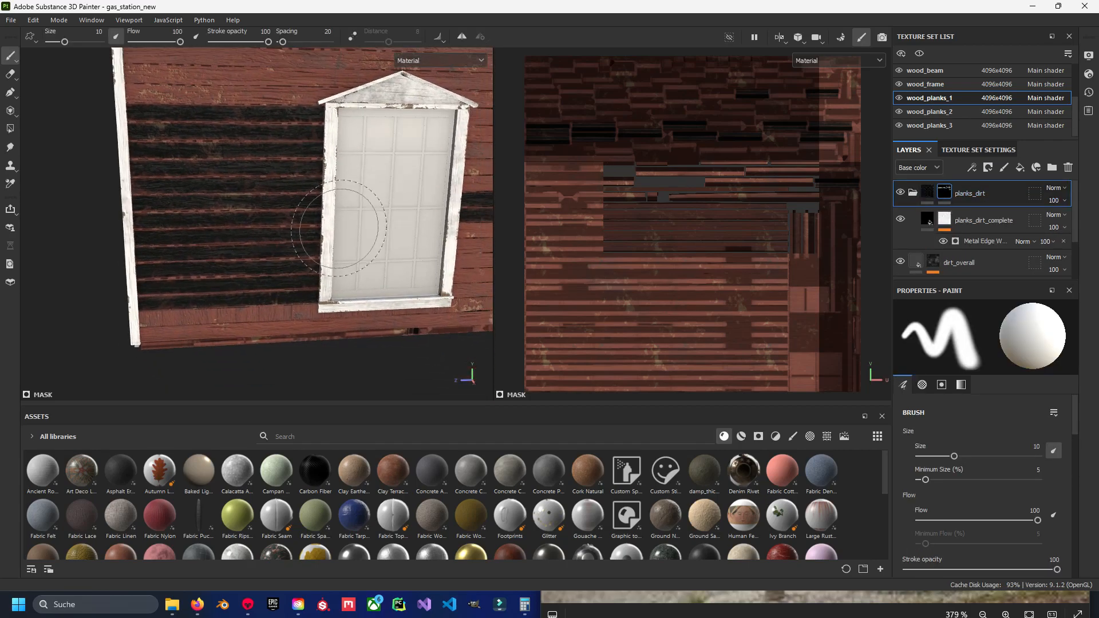
{"action": "left_click", "coordinate": [912, 193]}
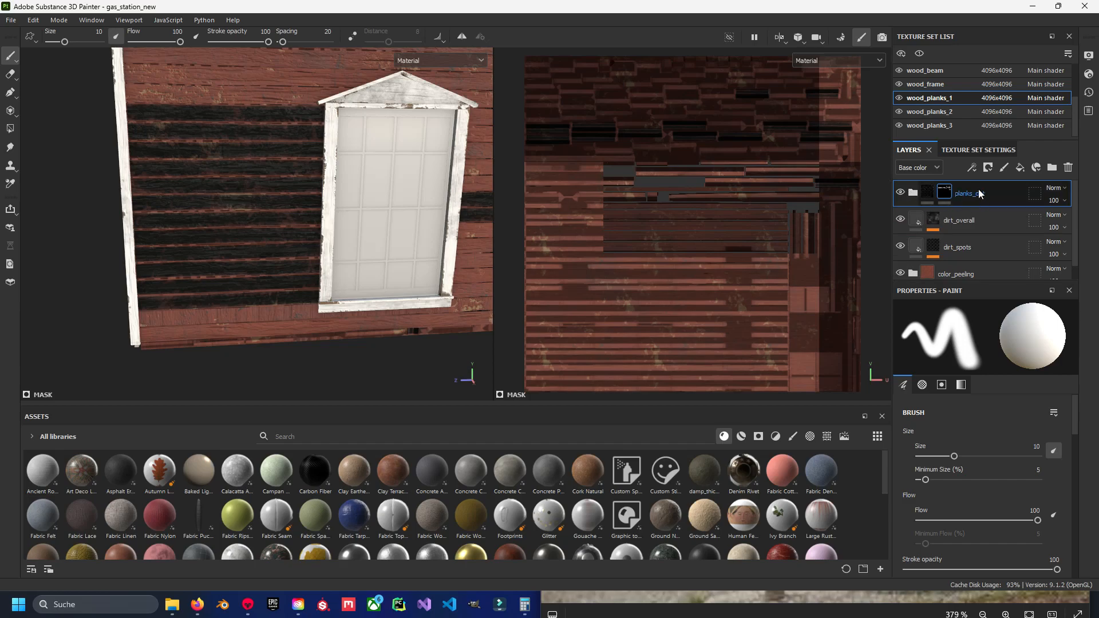
{"action": "key", "text": "ctrl+d"}
{"action": "double_click", "coordinate": [981, 195]}
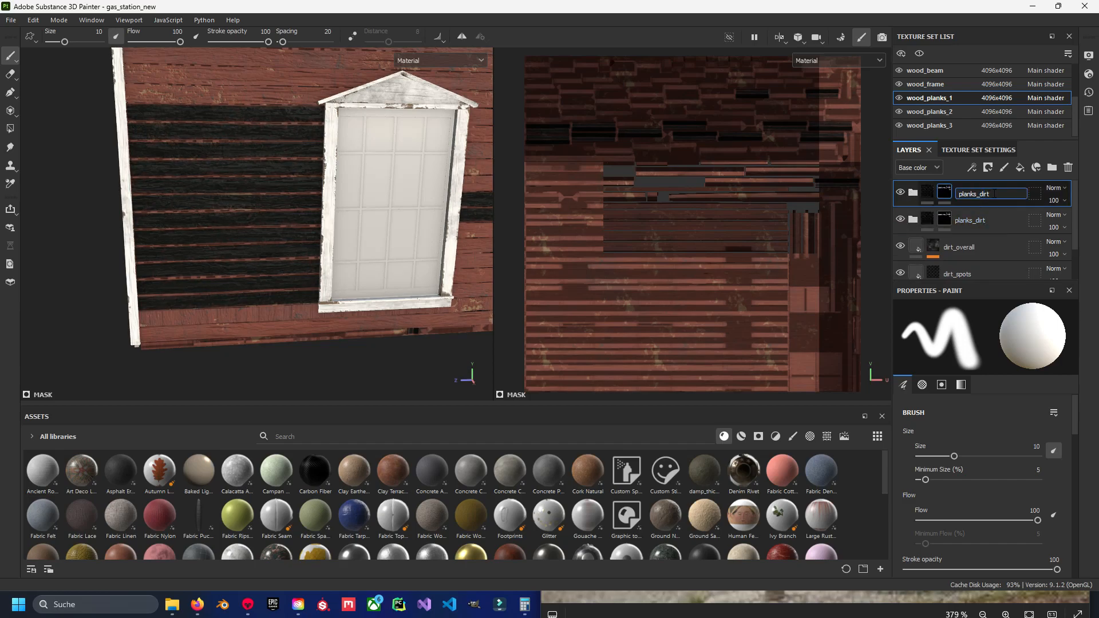
{"action": "type", "text": "planks_muddy"}
{"action": "key", "text": "Return"}
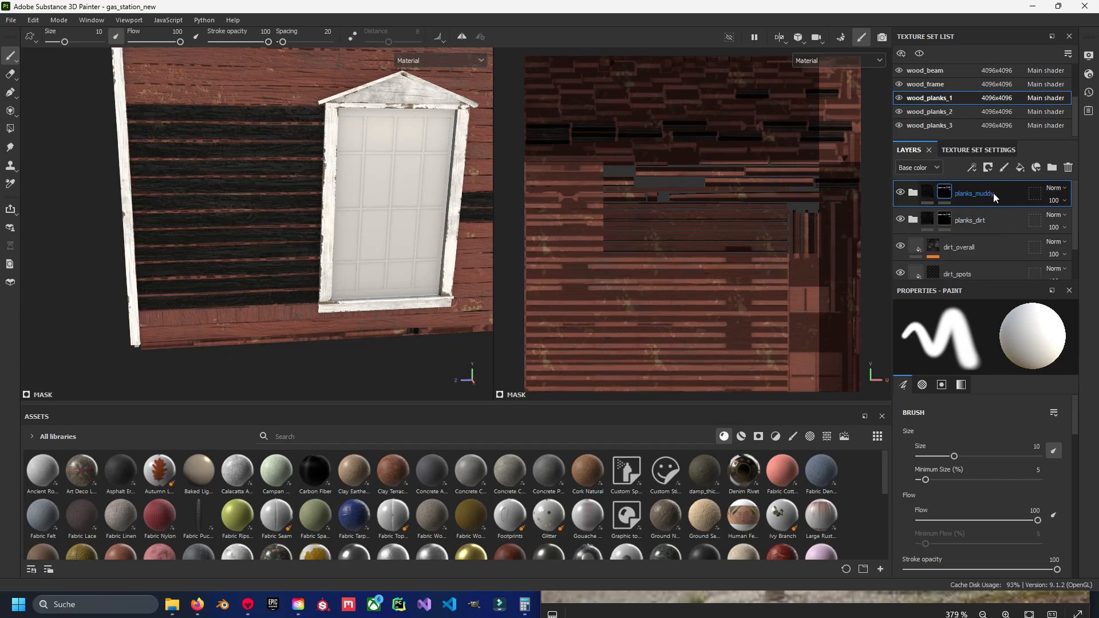
Delete the Metal Edge Wear generator from the planks_dirt_complete mask inside planks_muddy.
{"action": "left_click", "coordinate": [914, 194]}
{"action": "left_click", "coordinate": [944, 220]}
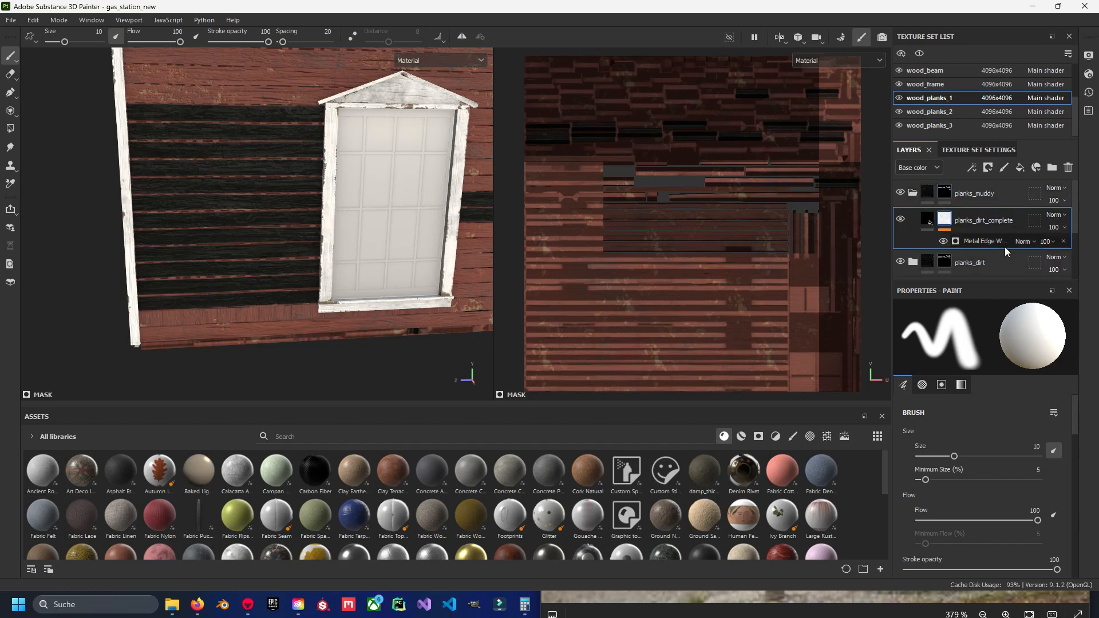
{"action": "left_click", "coordinate": [1063, 241]}
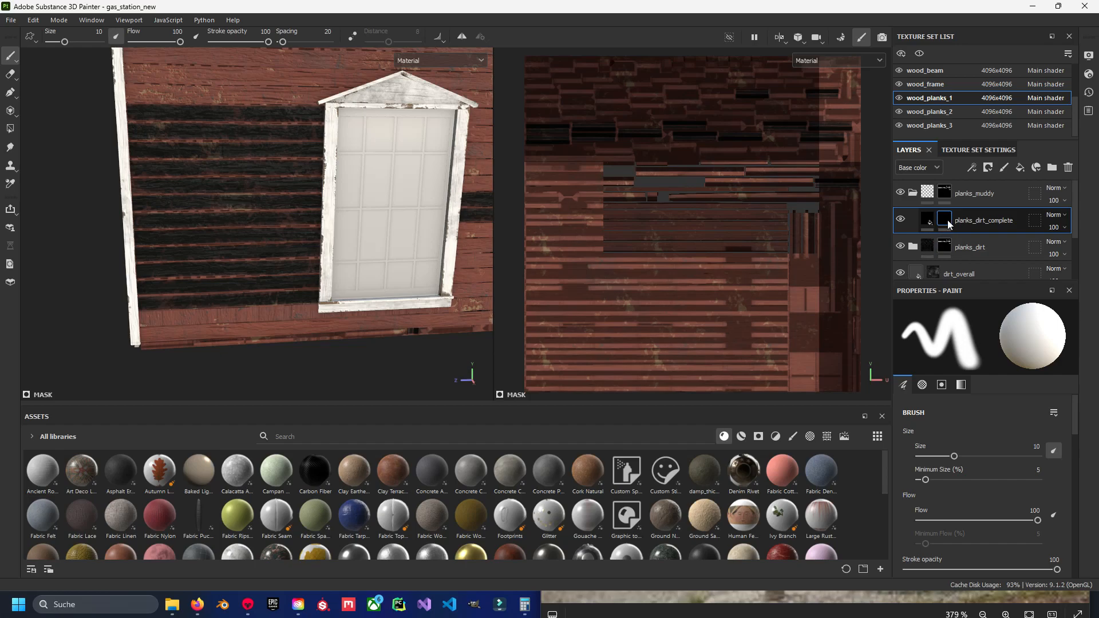
Try a Mask Editor generator on the planks_dirt_complete mask inside planks_muddy.
{"action": "right_click", "coordinate": [947, 219]}
{"action": "left_click", "coordinate": [921, 222]}
{"action": "right_click", "coordinate": [949, 219]}
{"action": "left_click", "coordinate": [972, 369]}
{"action": "left_click", "coordinate": [981, 342]}
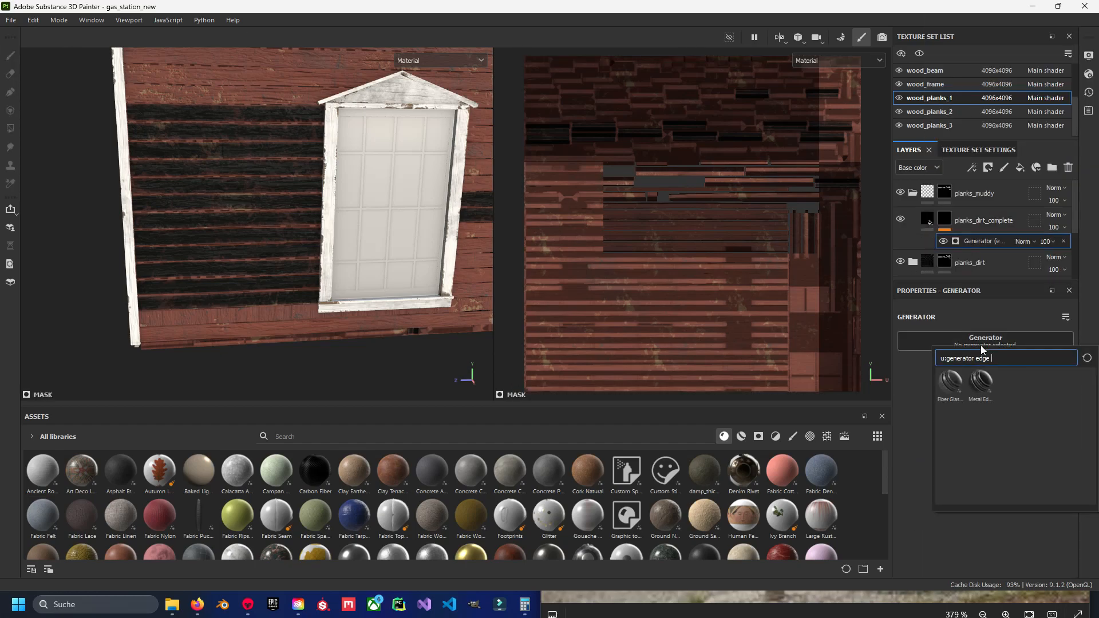
{"action": "key", "text": "BackSpace"}
{"action": "key", "text": "BackSpace"}
{"action": "key", "text": "BackSpace"}
{"action": "key", "text": "BackSpace"}
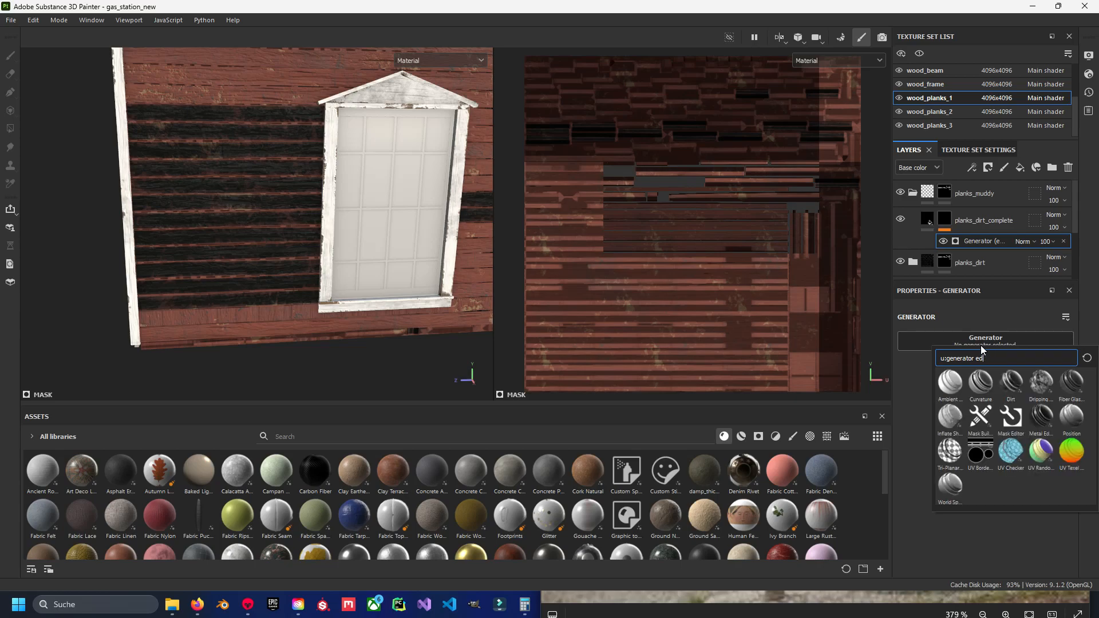
{"action": "type", "text": "mask"}
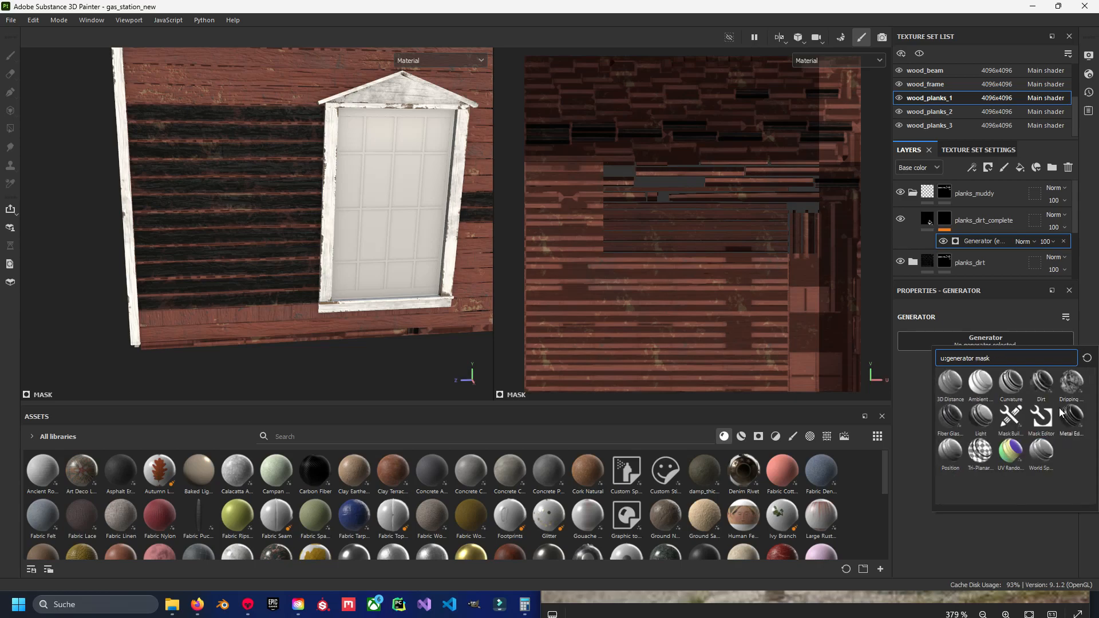
{"action": "left_click", "coordinate": [1040, 419]}
Inspect the Mask Editor's effect on the lower wall and delete the generator from the mask.
{"action": "left_click_drag", "start_coordinate": [325, 282], "coordinate": [321, 208], "text": "alt"}
{"action": "scroll", "coordinate": [963, 406], "scroll_direction": "down", "scroll_amount": 5}
{"action": "scroll", "coordinate": [974, 401], "scroll_direction": "up", "scroll_amount": 5}
{"action": "left_click_drag", "start_coordinate": [367, 235], "coordinate": [323, 263], "text": "alt"}
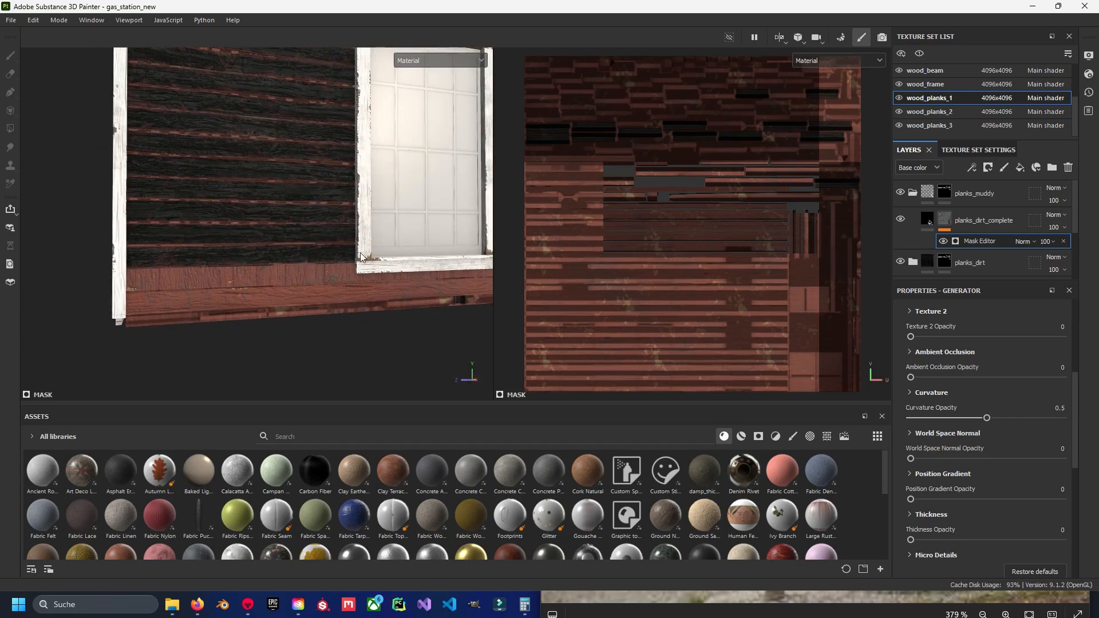
{"action": "left_click", "coordinate": [1066, 242]}
Search the smart masks for dirt and apply Ground Dirt to the planks_dirt_complete layer inside planks_muddy.
{"action": "left_click", "coordinate": [759, 436]}
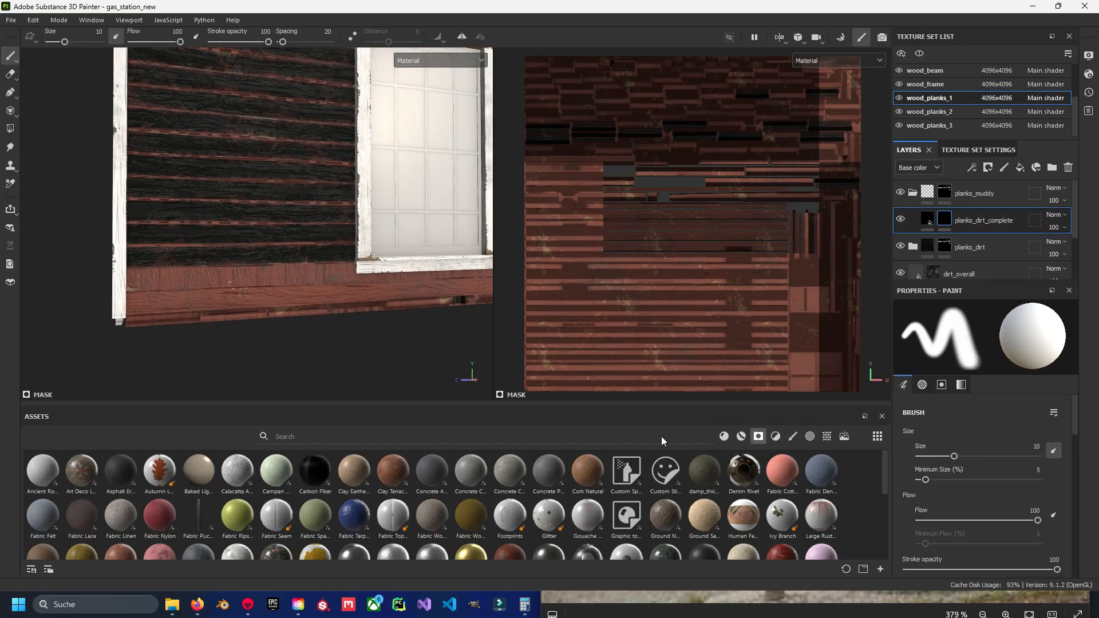
{"action": "left_click", "coordinate": [436, 433]}
{"action": "type", "text": "gradin"}
{"action": "key", "text": "BackSpace"}
{"action": "key", "text": "BackSpace"}
{"action": "key", "text": "BackSpace"}
{"action": "key", "text": "BackSpace"}
{"action": "key", "text": "BackSpace"}
{"action": "key", "text": "BackSpace"}
{"action": "type", "text": "dirt"}
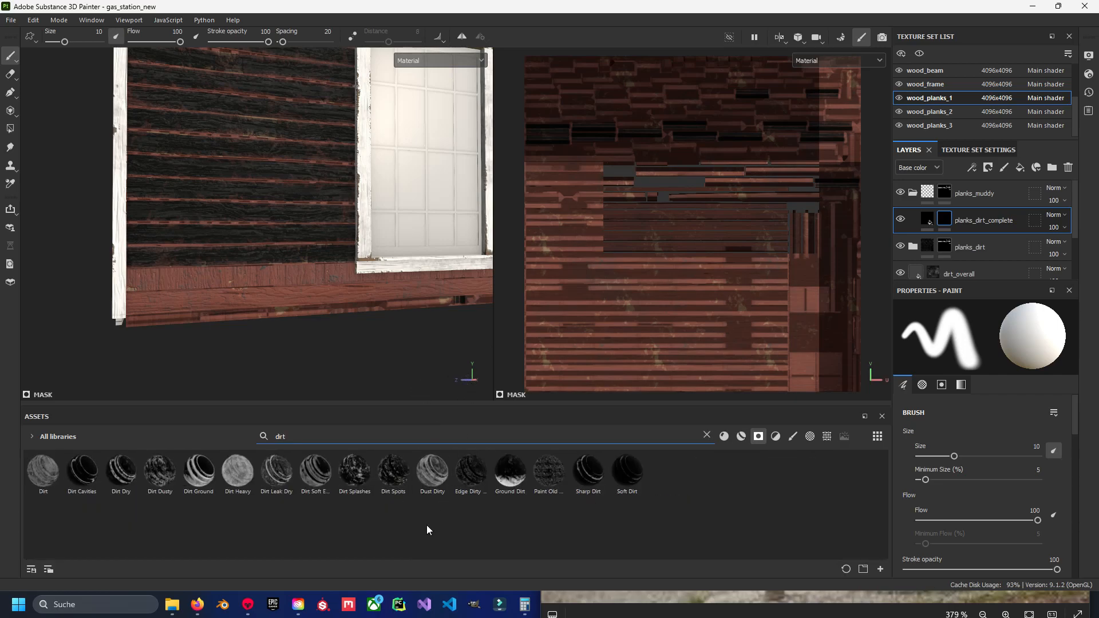
{"action": "mouse_move", "coordinate": [511, 484]}
{"action": "left_click_drag", "start_coordinate": [511, 484], "coordinate": [952, 220]}
Collapse planks_muddy and hide planks_dirt, dirt_overall, dirt_spots and color_peeling to isolate the muddy dirt.
{"action": "middle_click_drag", "start_coordinate": [303, 299], "coordinate": [301, 260], "text": "alt"}
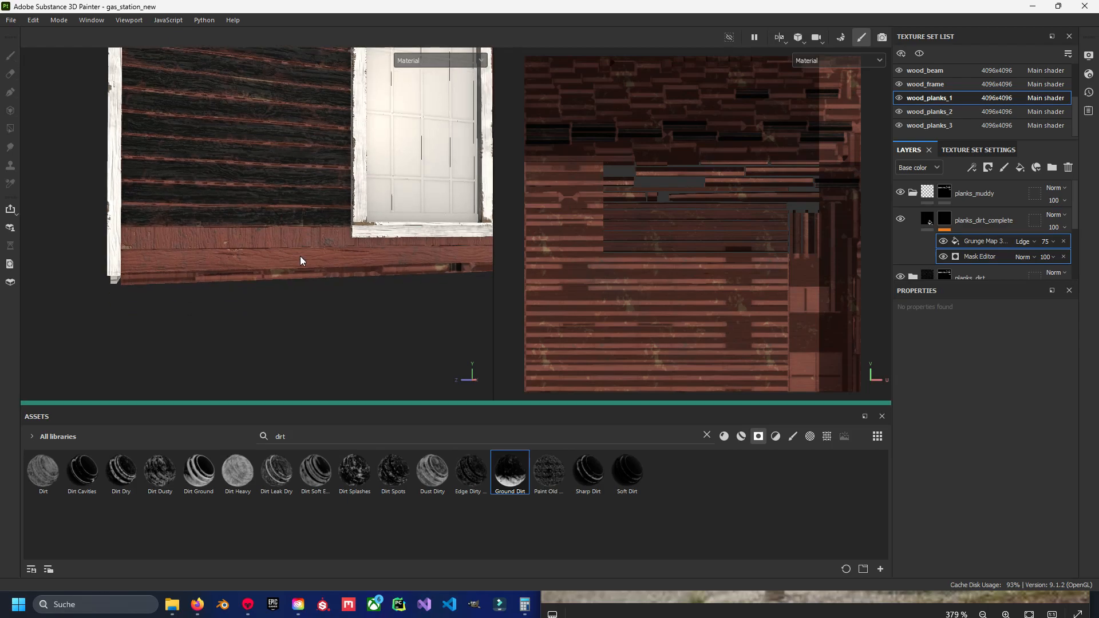
{"action": "left_click_drag", "start_coordinate": [300, 158], "coordinate": [282, 189], "text": "alt"}
{"action": "middle_click_drag", "start_coordinate": [282, 189], "coordinate": [257, 241], "text": "alt"}
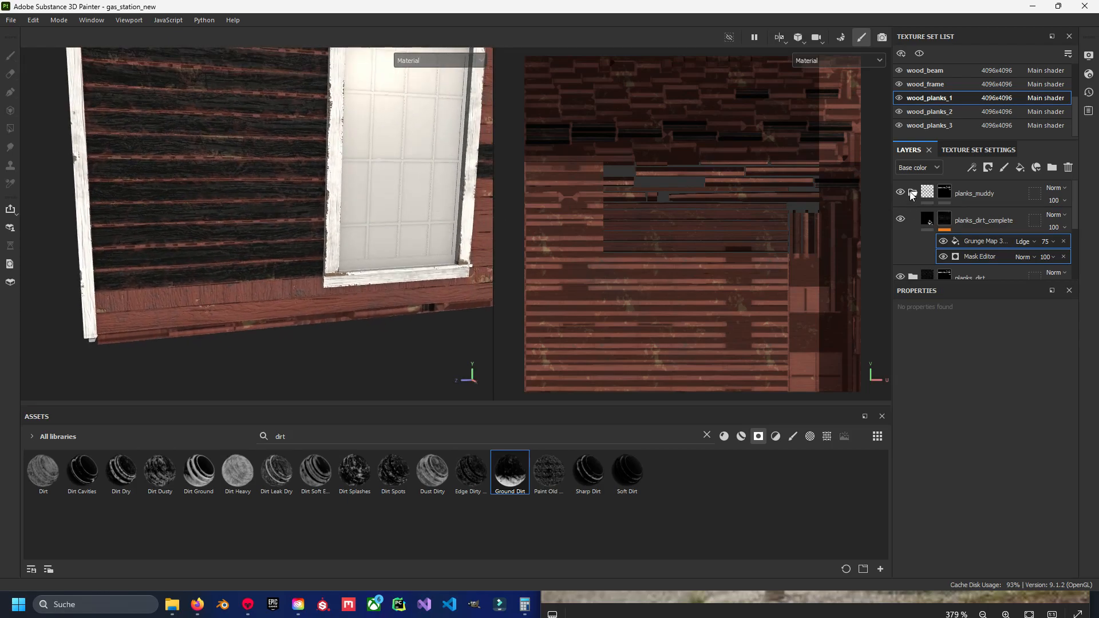
{"action": "left_click", "coordinate": [913, 193]}
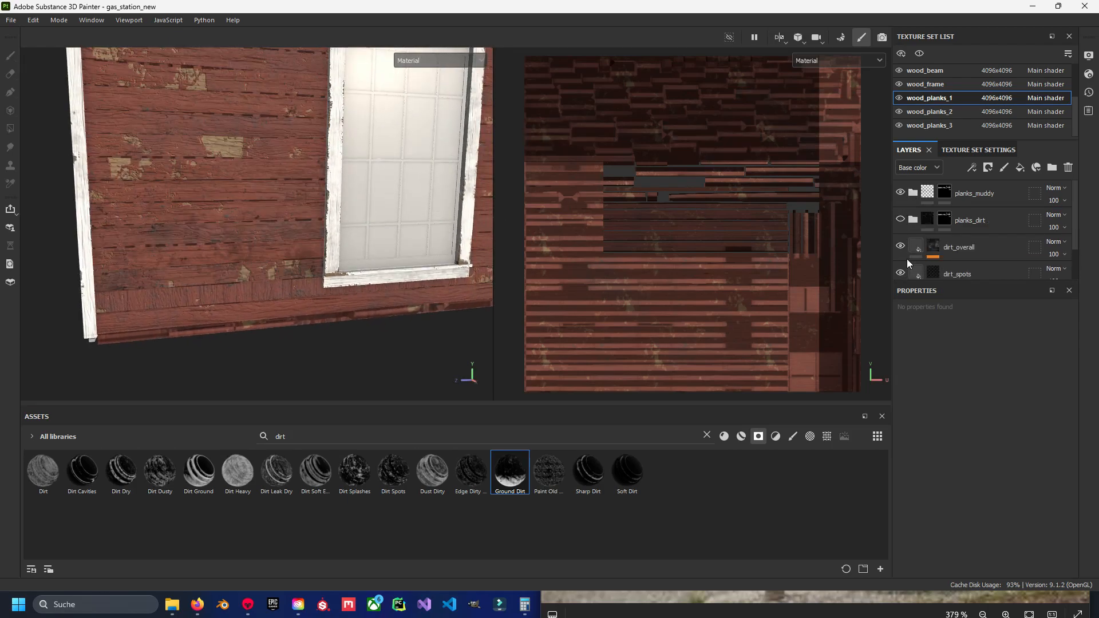
{"action": "left_click", "coordinate": [899, 273]}
{"action": "scroll", "coordinate": [898, 272], "scroll_direction": "down", "scroll_amount": 1}
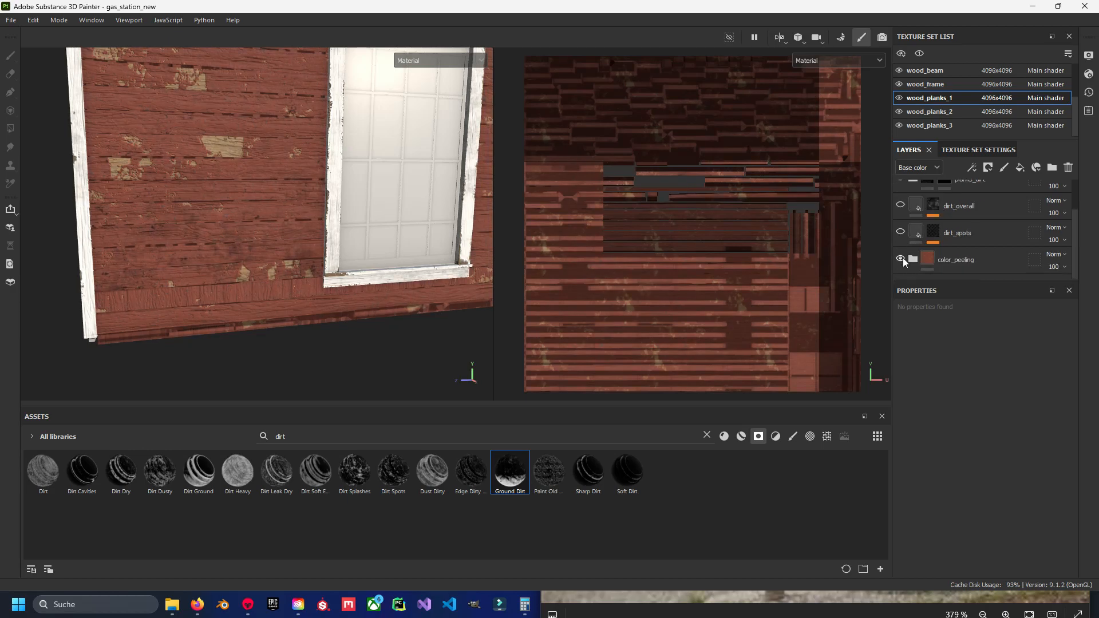
{"action": "left_click", "coordinate": [902, 258]}
{"action": "left_click_drag", "start_coordinate": [252, 231], "coordinate": [264, 211], "text": "alt"}
{"action": "middle_click_drag", "start_coordinate": [265, 211], "coordinate": [287, 245], "text": "alt"}
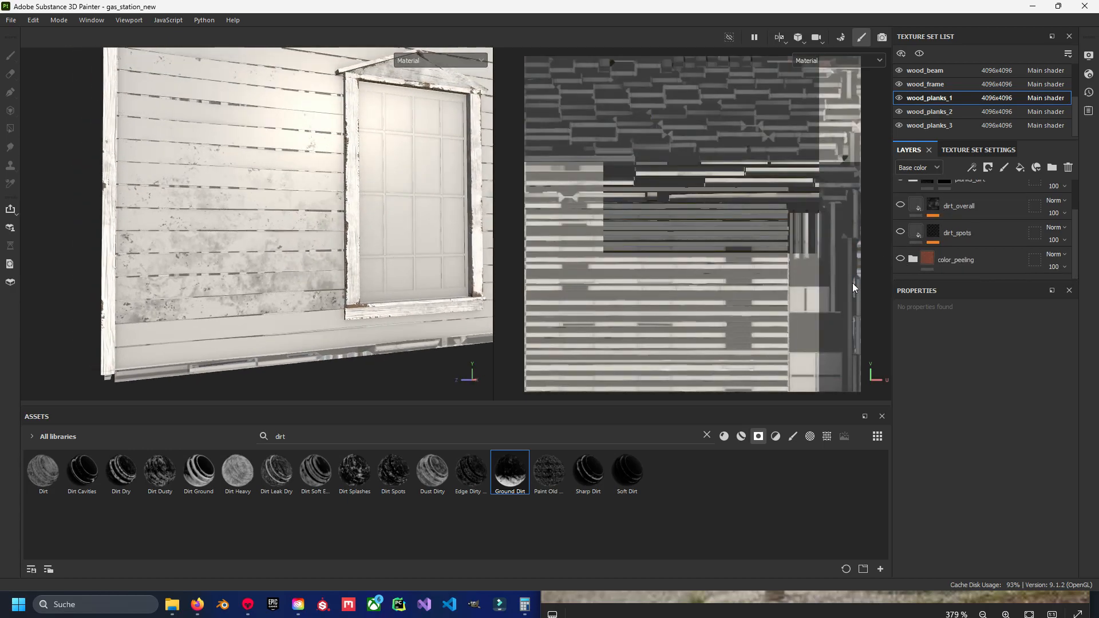
Toggle the planks_muddy folder off and on and inspect its dirt on the bare planks around the window.
{"action": "scroll", "coordinate": [984, 263], "scroll_direction": "up", "scroll_amount": 1}
{"action": "left_click", "coordinate": [901, 192]}
{"action": "left_click", "coordinate": [901, 192]}
{"action": "middle_click_drag", "start_coordinate": [353, 258], "coordinate": [270, 258], "text": "alt"}
{"action": "scroll", "coordinate": [270, 258], "scroll_direction": "down", "scroll_amount": 2}
{"action": "middle_click_drag", "start_coordinate": [156, 264], "coordinate": [119, 290], "text": "alt"}
{"action": "scroll", "coordinate": [269, 241], "scroll_direction": "up", "scroll_amount": 2}
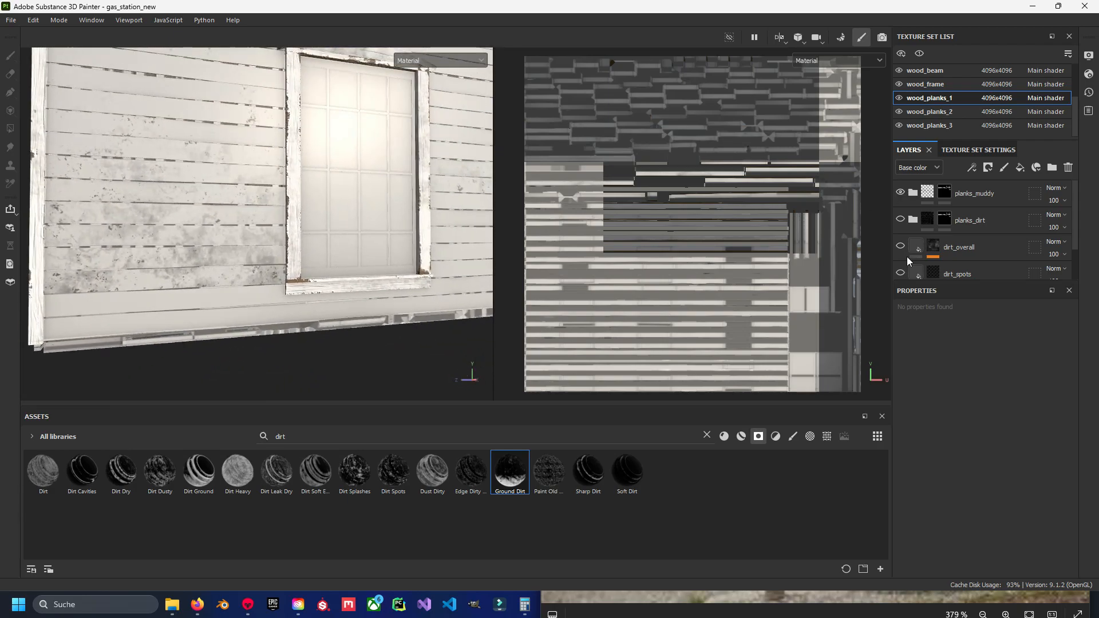
{"action": "middle_click_drag", "start_coordinate": [191, 309], "coordinate": [241, 316], "text": "alt"}
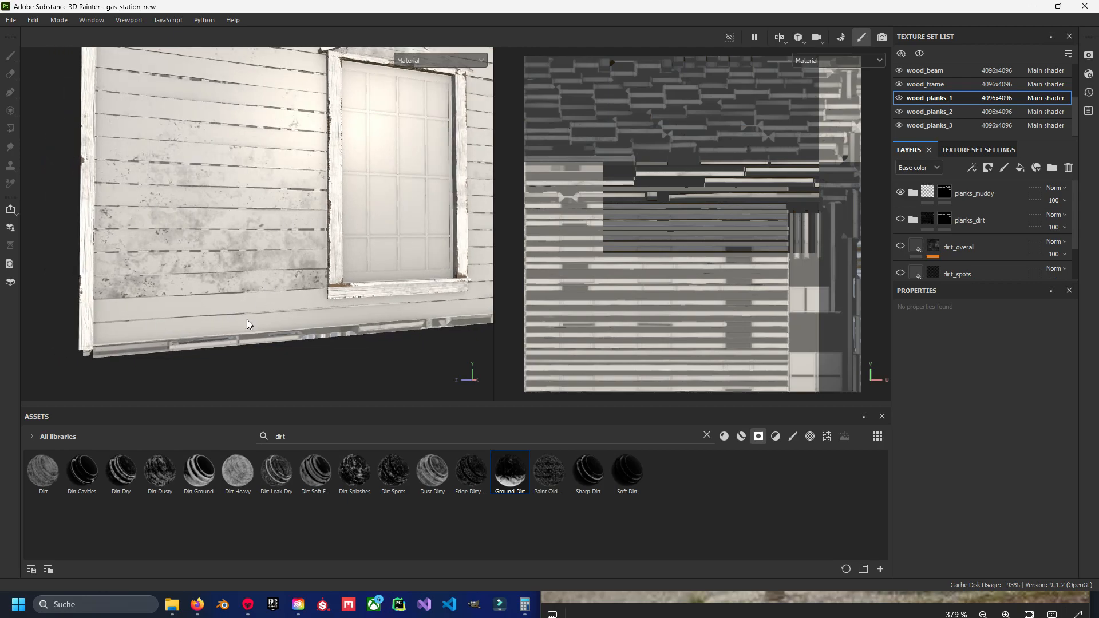